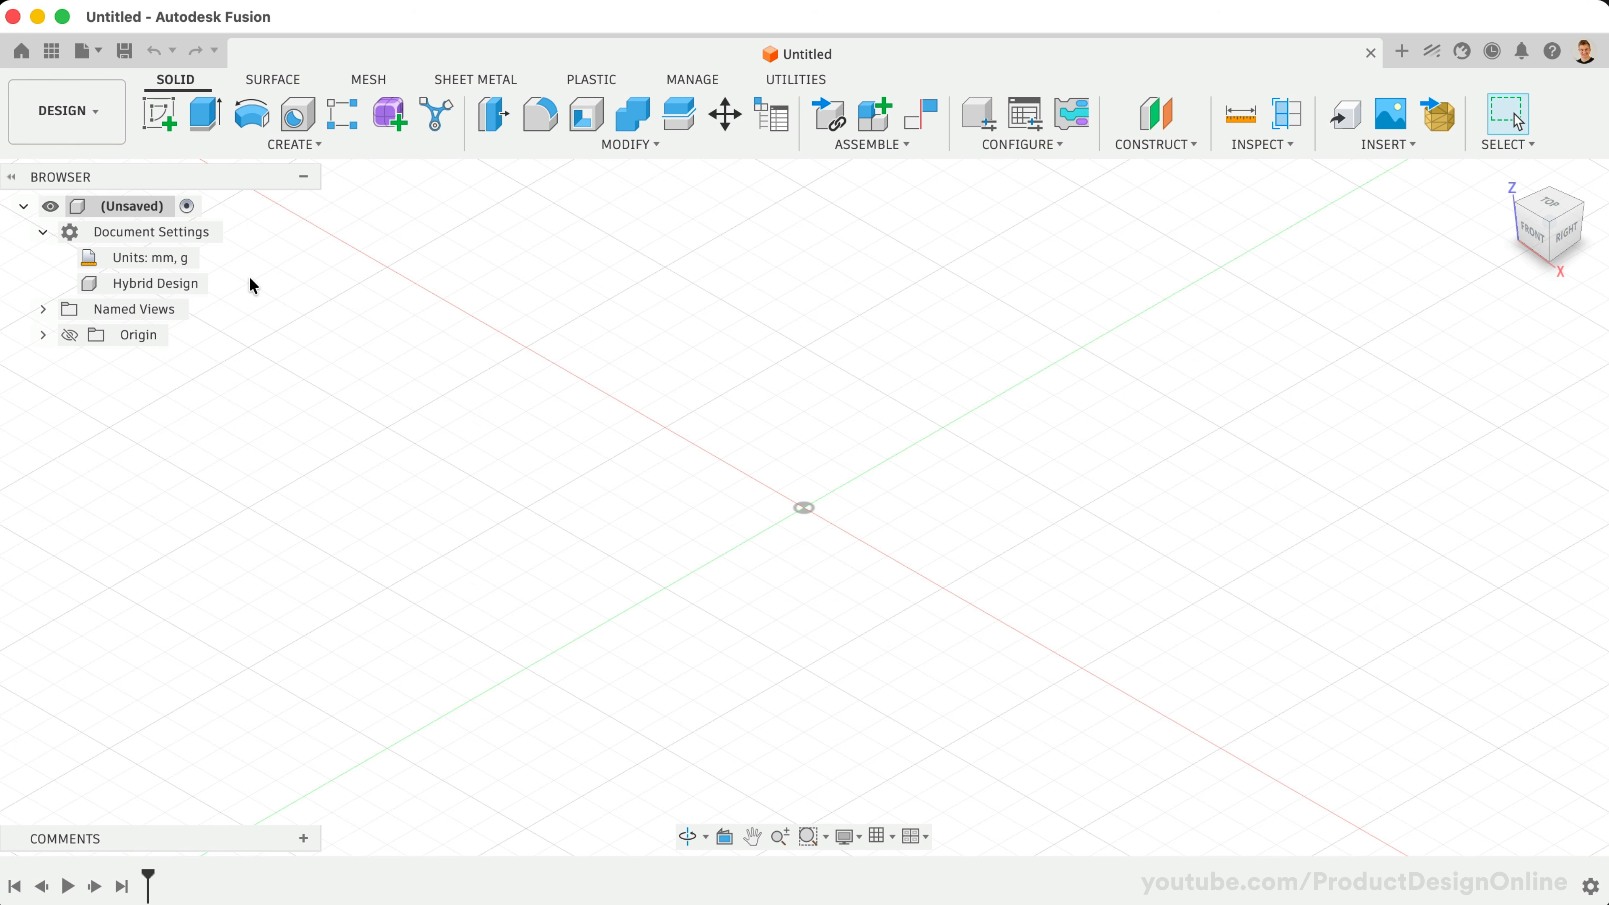
Save the new design under the name Day 12 Screwdriver
{"action": "mouse_move", "coordinate": [131, 288]}
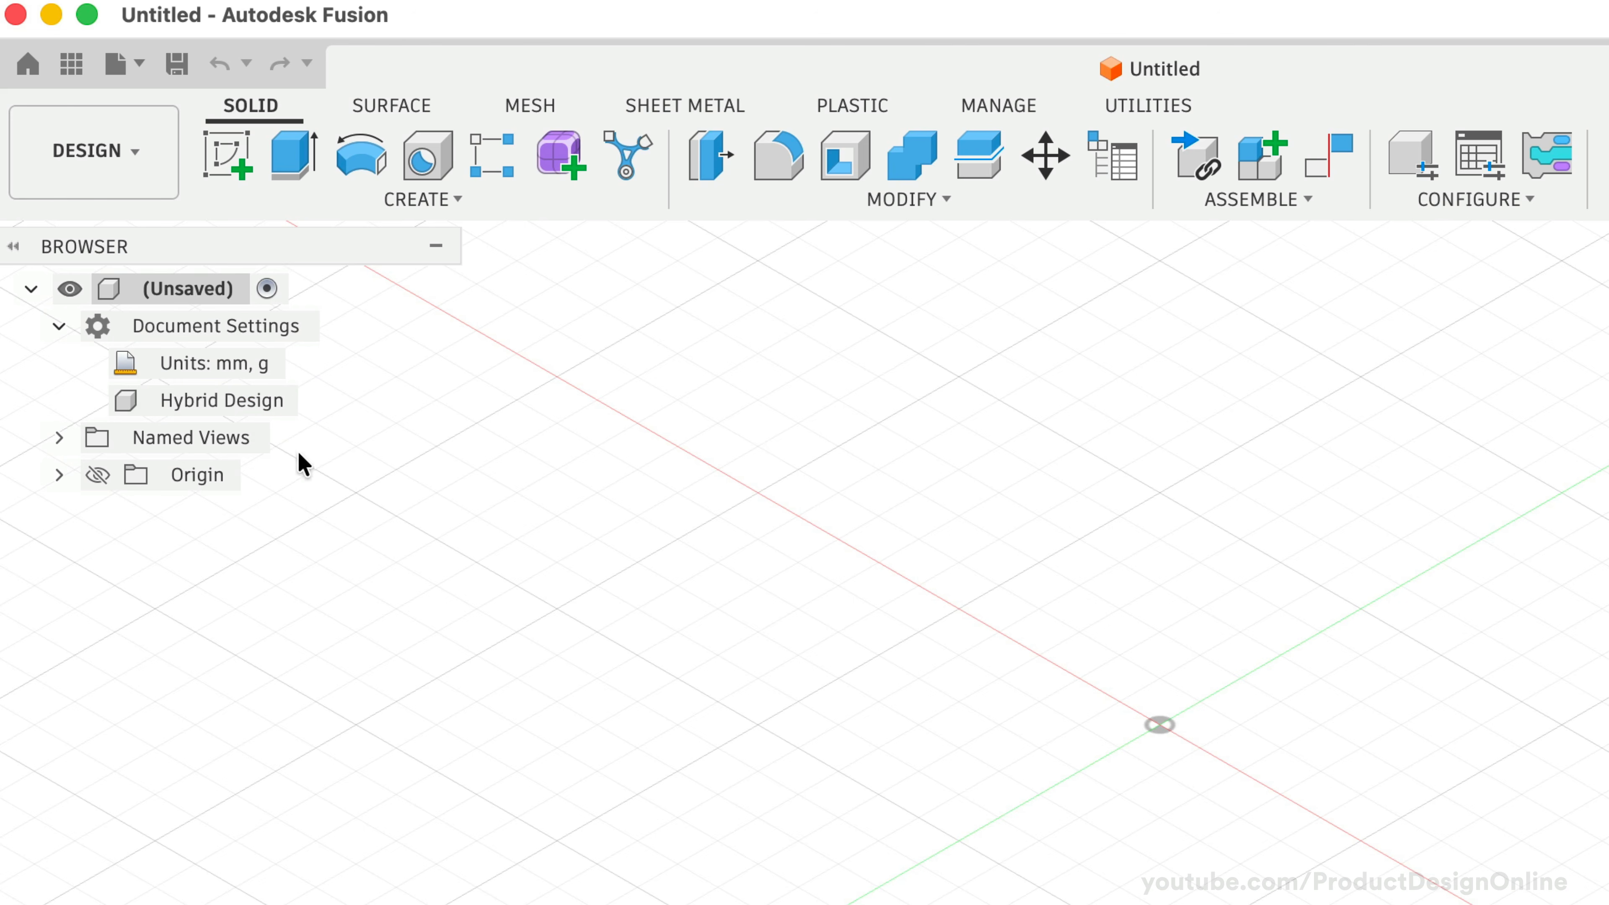
{"action": "left_click", "coordinate": [176, 71]}
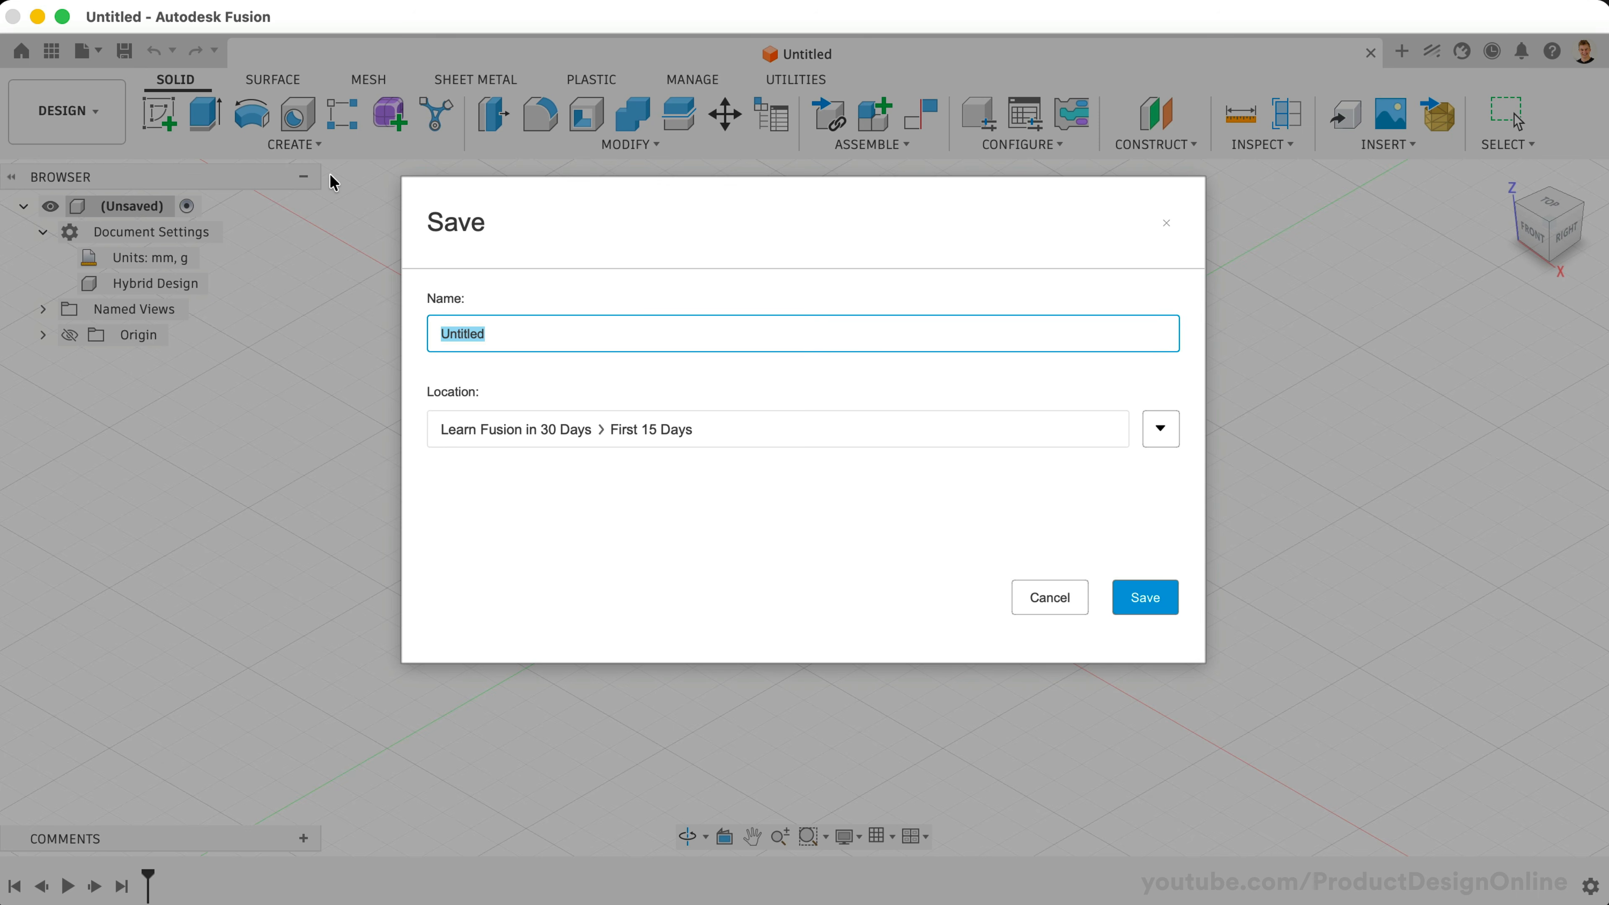
{"action": "type", "text": "Day 12 Screwdriver"}
{"action": "key", "text": "Return"}
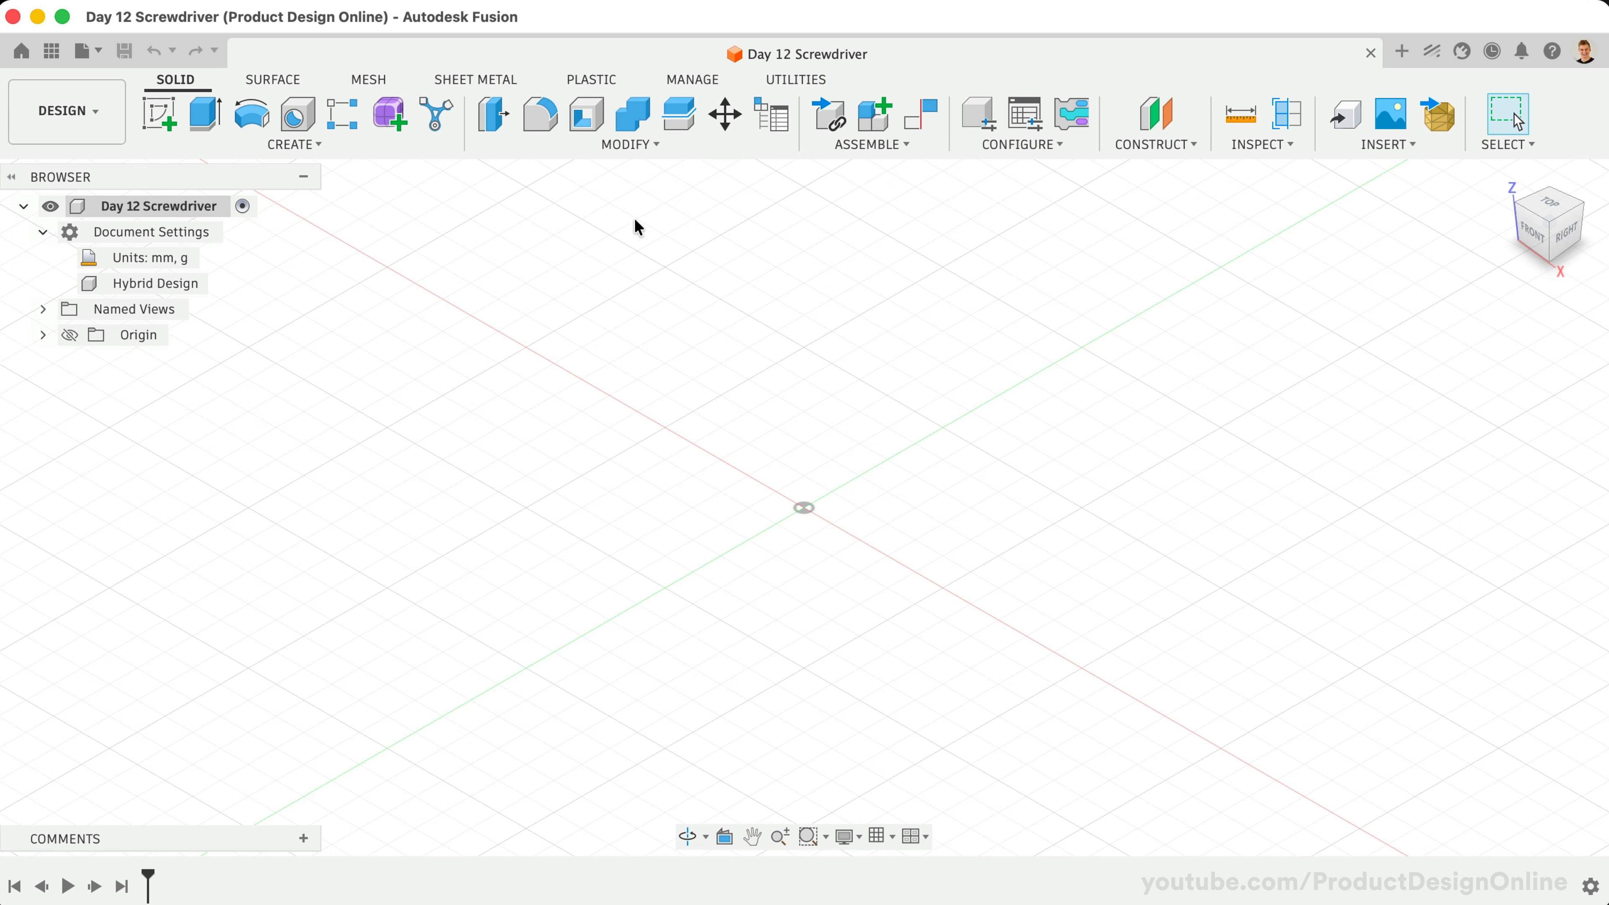
Create and activate a new internal component of type Part named Handle under the Day 12 Screwdriver design
{"action": "left_click", "coordinate": [879, 124]}
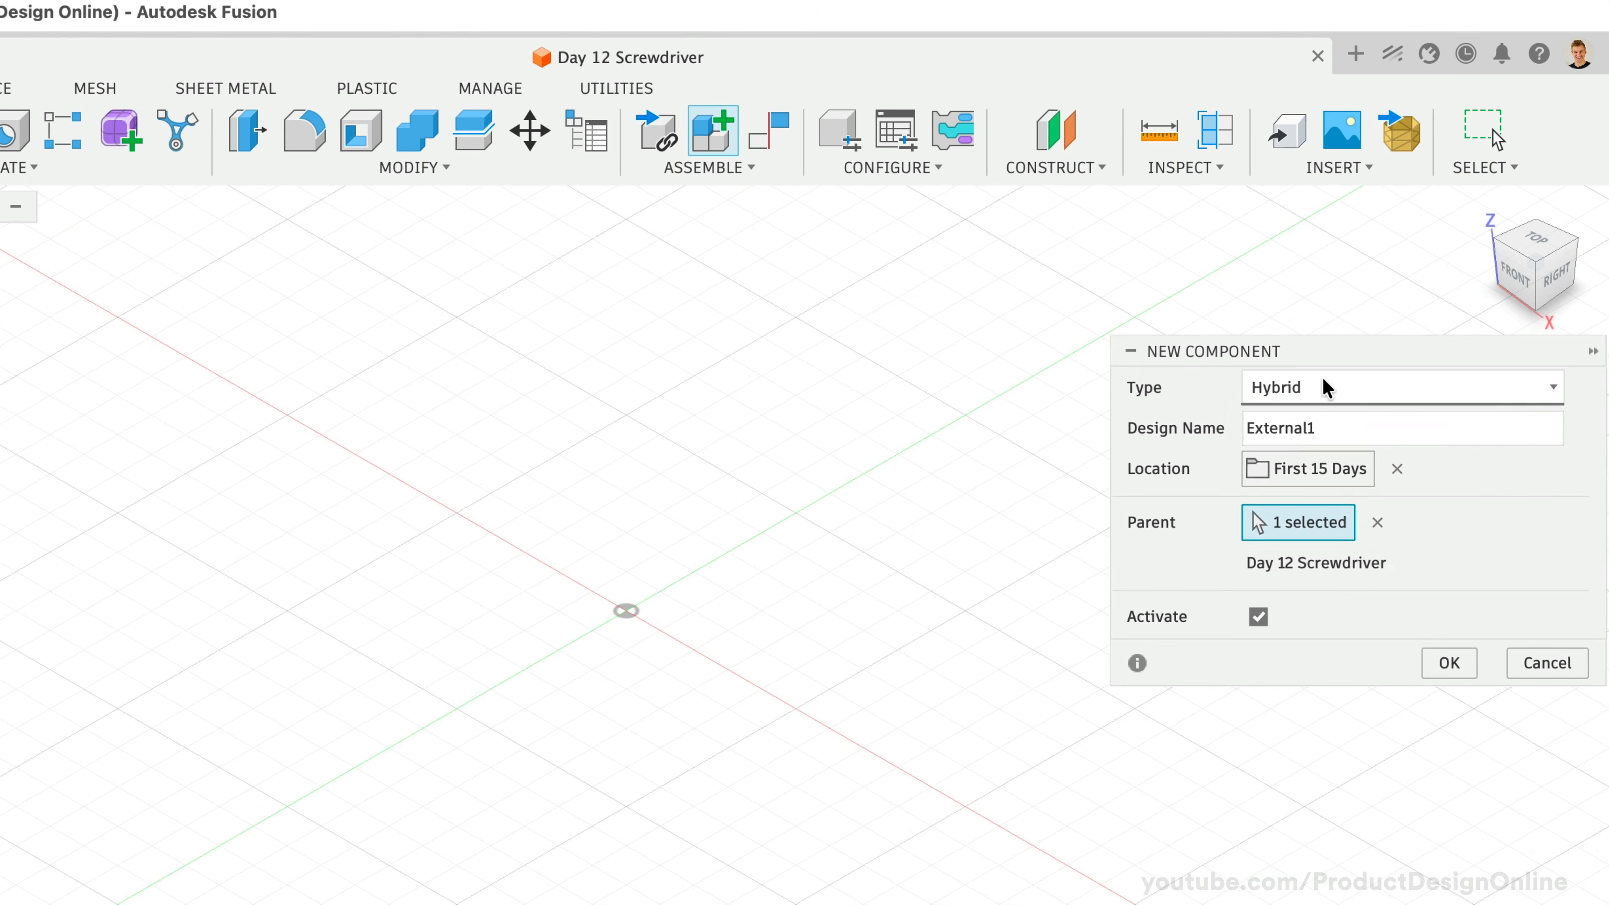
{"action": "left_click", "coordinate": [1318, 380]}
{"action": "left_click", "coordinate": [1329, 424]}
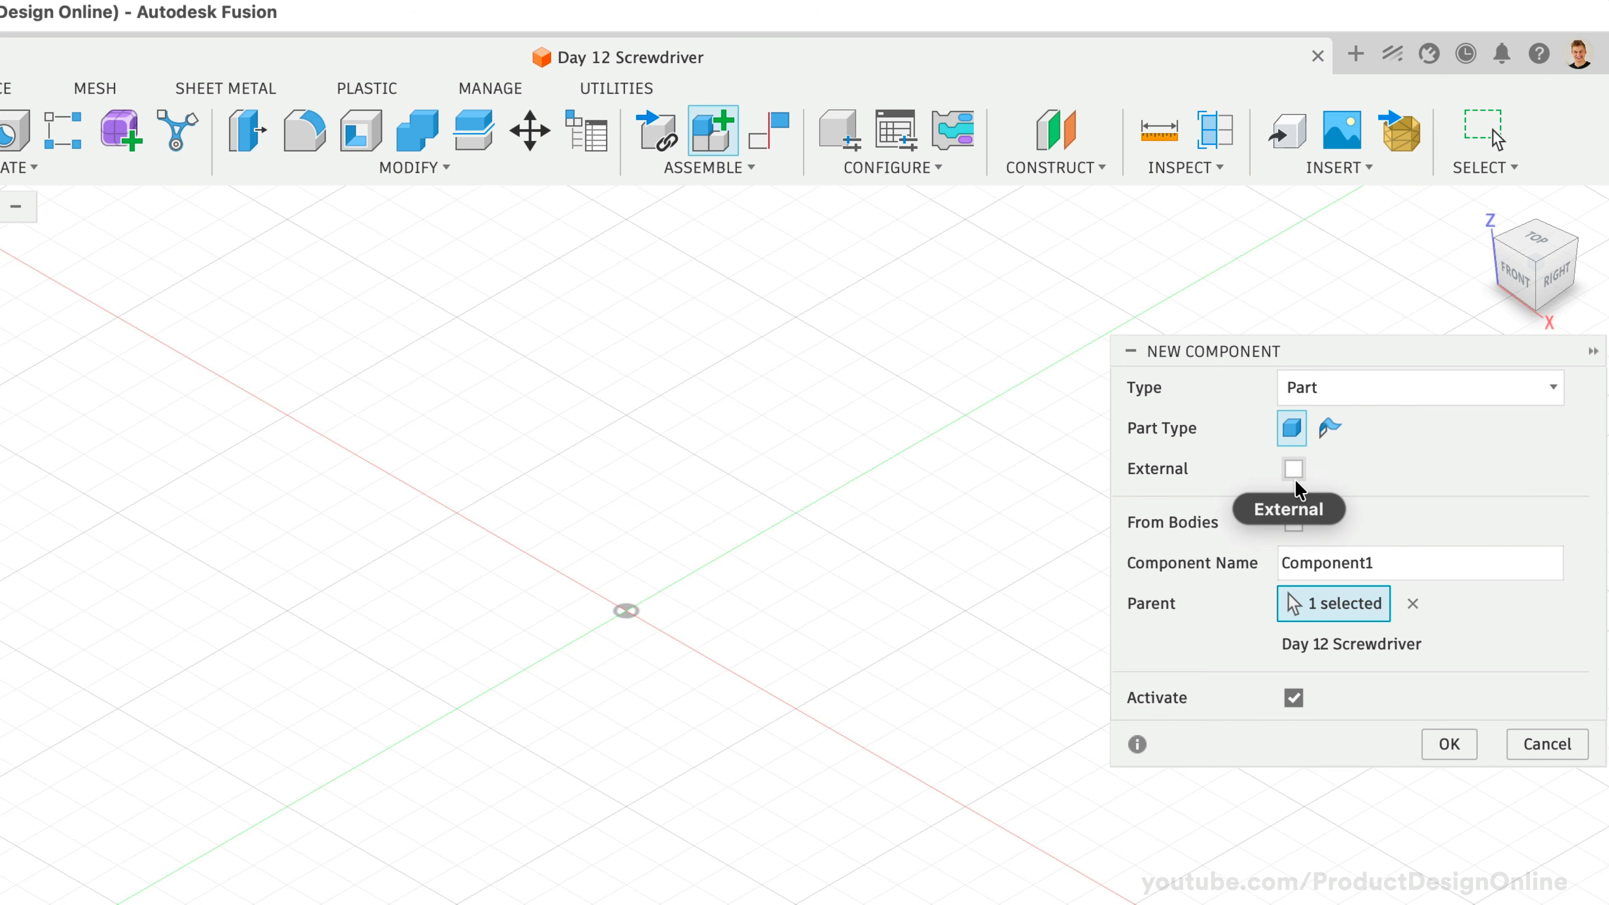
{"action": "mouse_move", "coordinate": [1295, 479]}
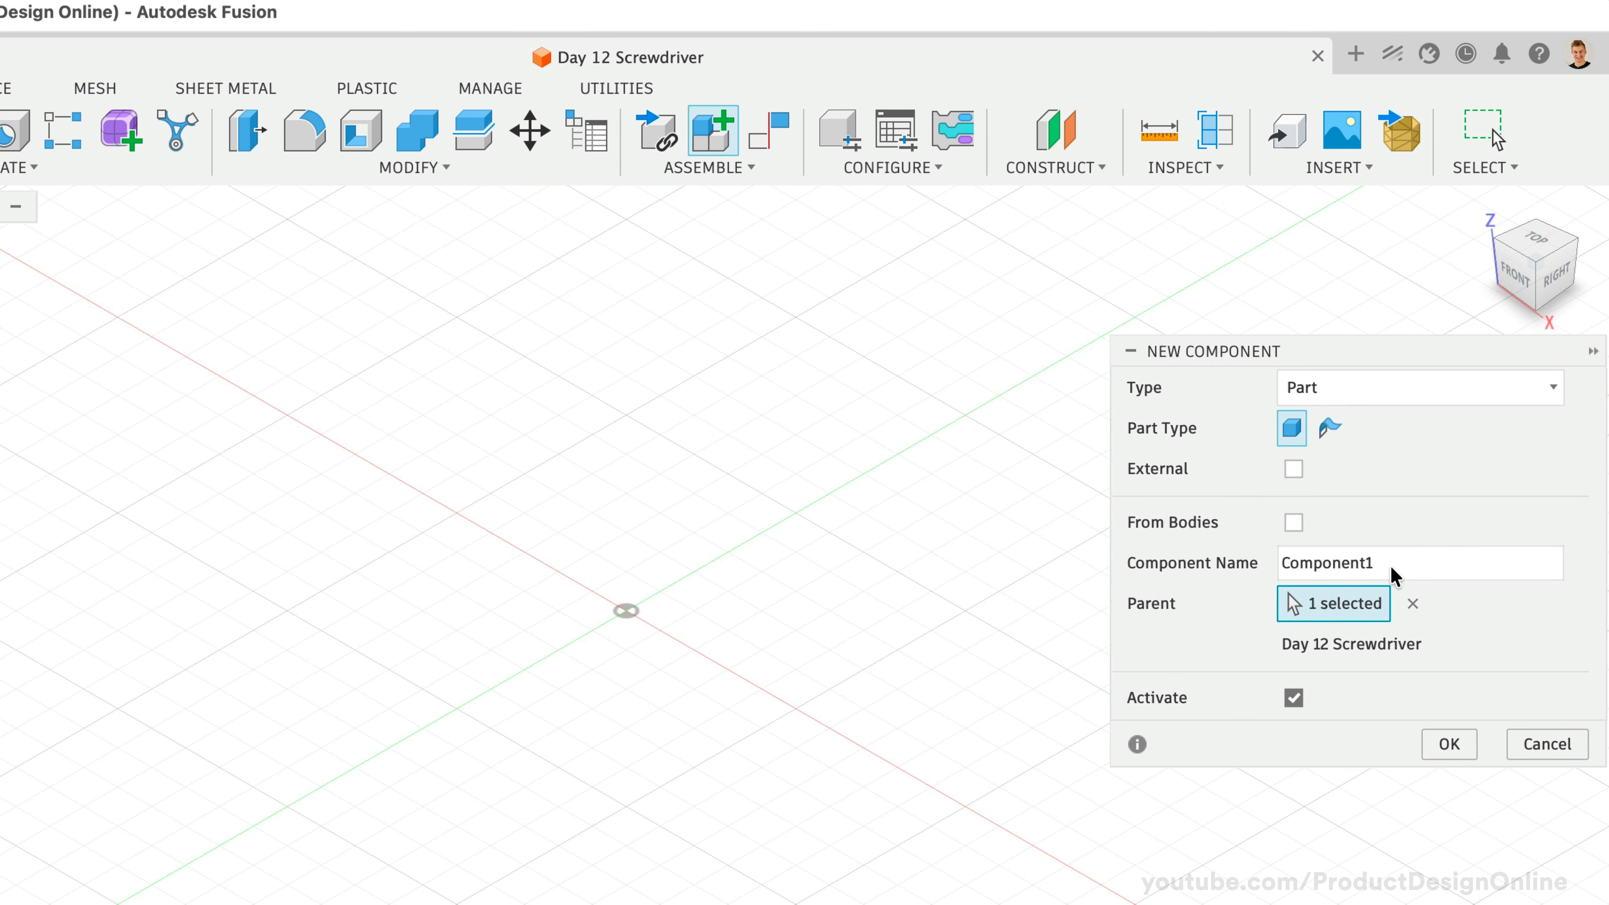
{"action": "left_click_drag", "start_coordinate": [1389, 568], "coordinate": [1225, 565]}
{"action": "type", "text": "Handle"}
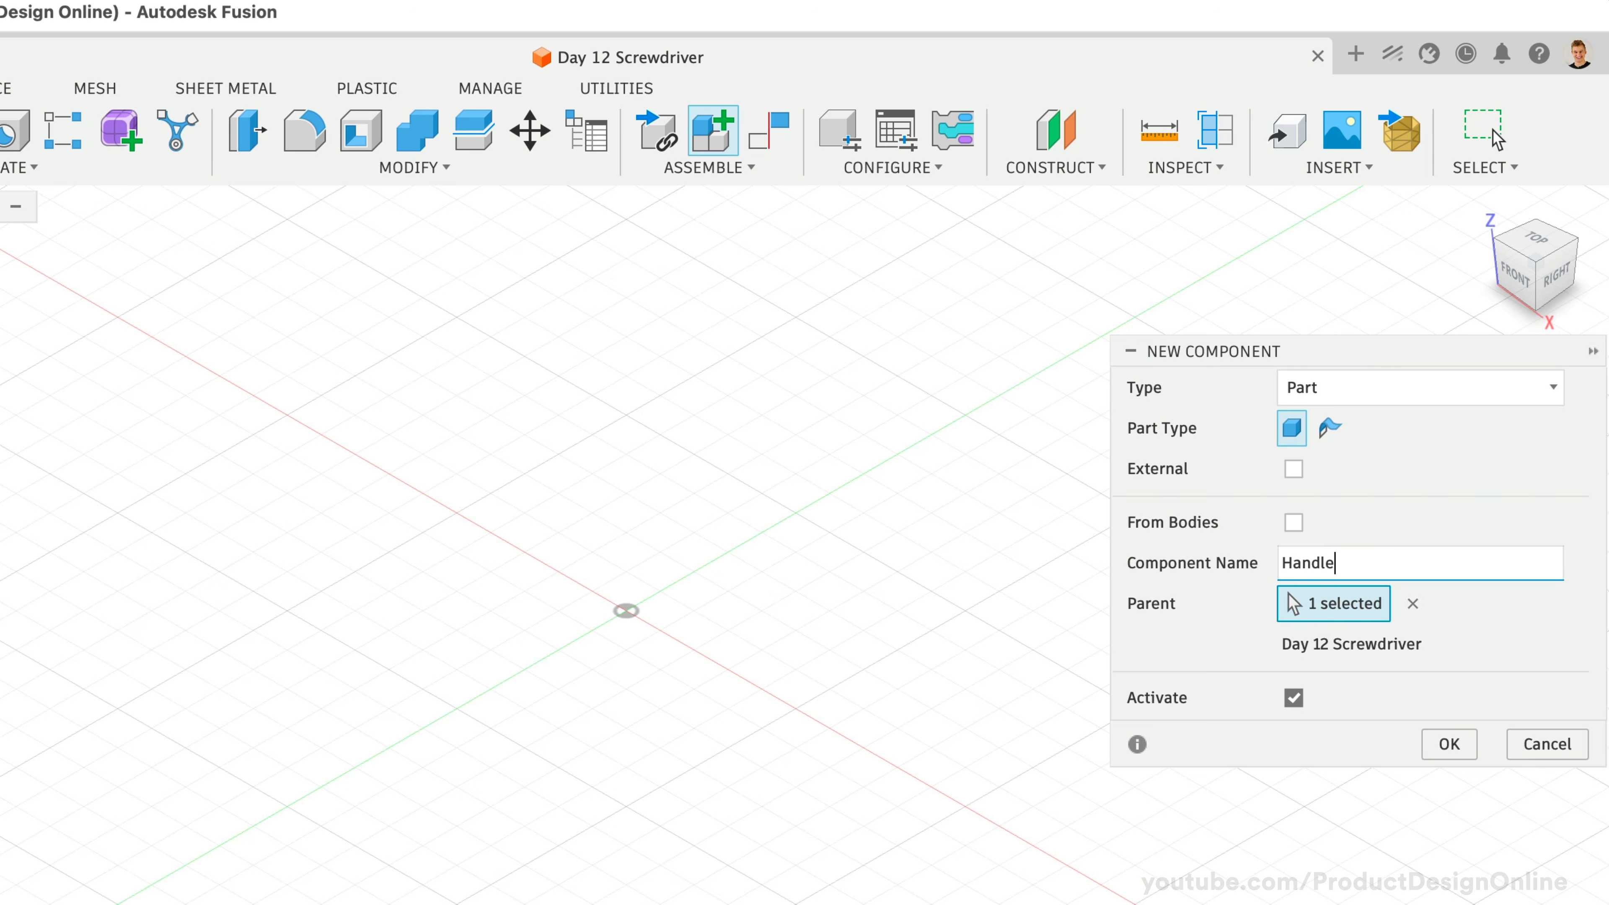
{"action": "left_click", "coordinate": [1476, 617]}
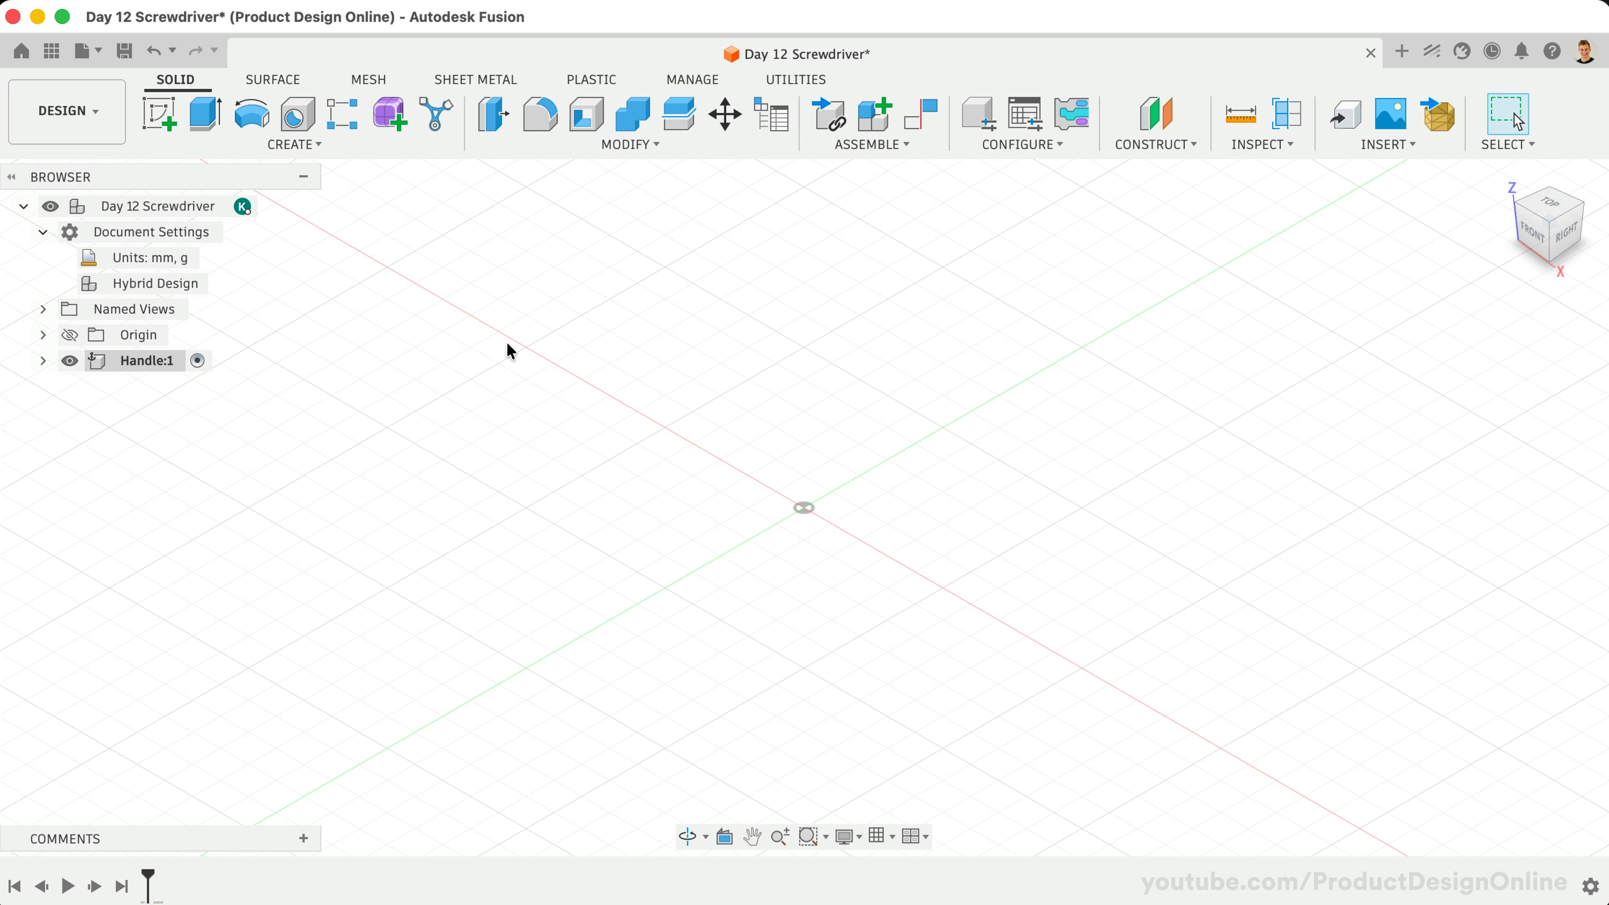
Create an internal Part component named Shank, with the top-level Day 12 Screwdriver as its parent instead of Handle
{"action": "key", "text": "shift+n"}
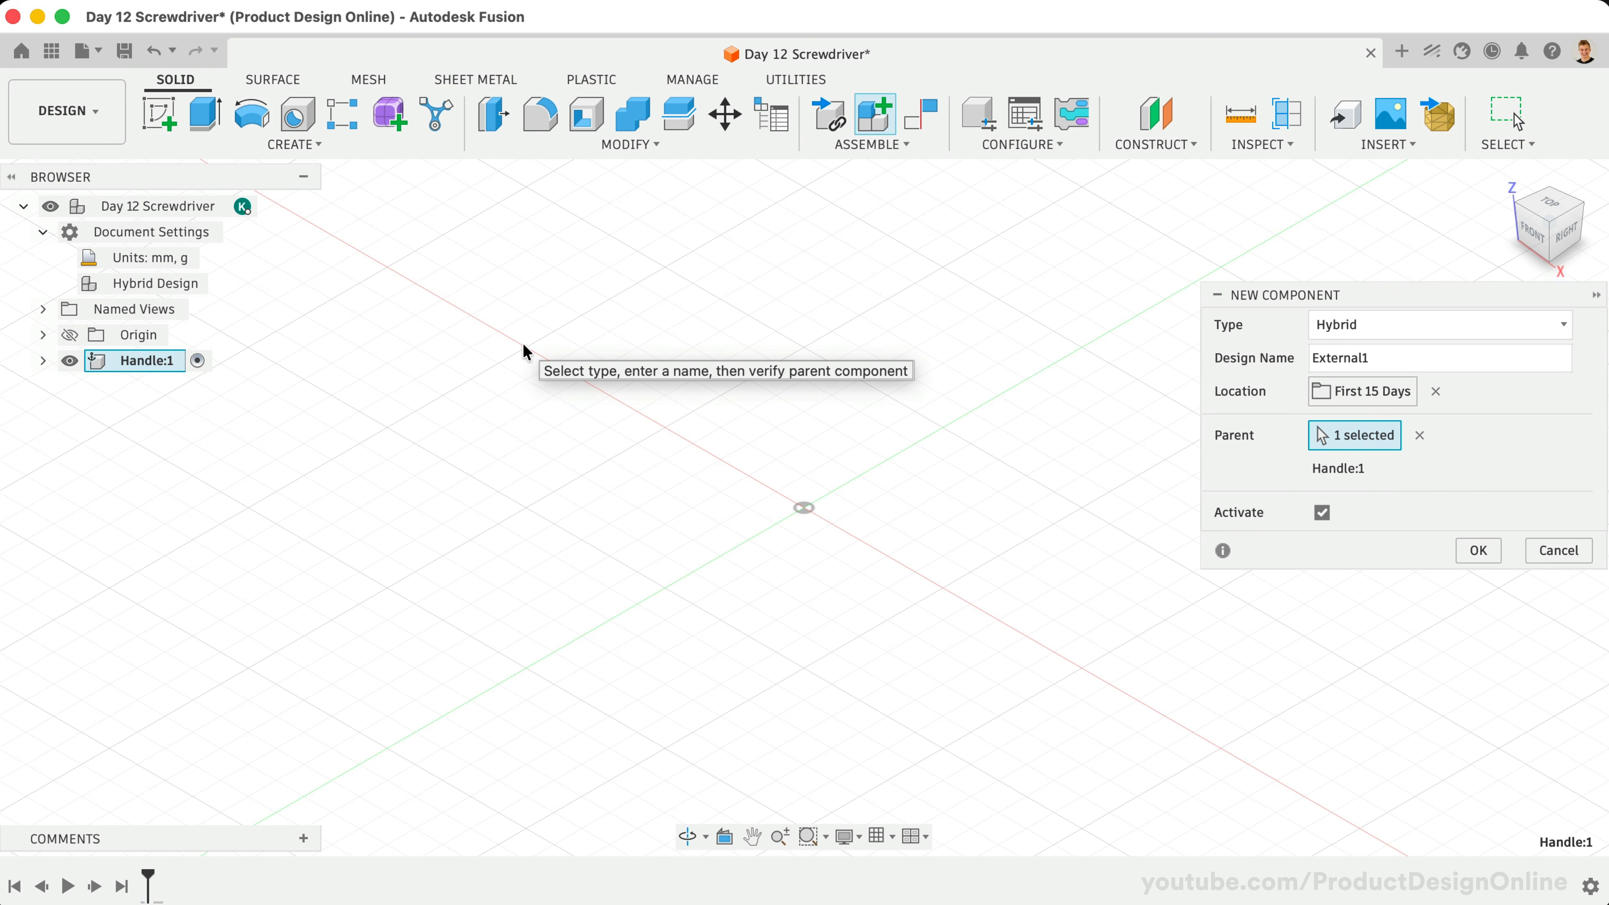
{"action": "left_click", "coordinate": [1367, 330]}
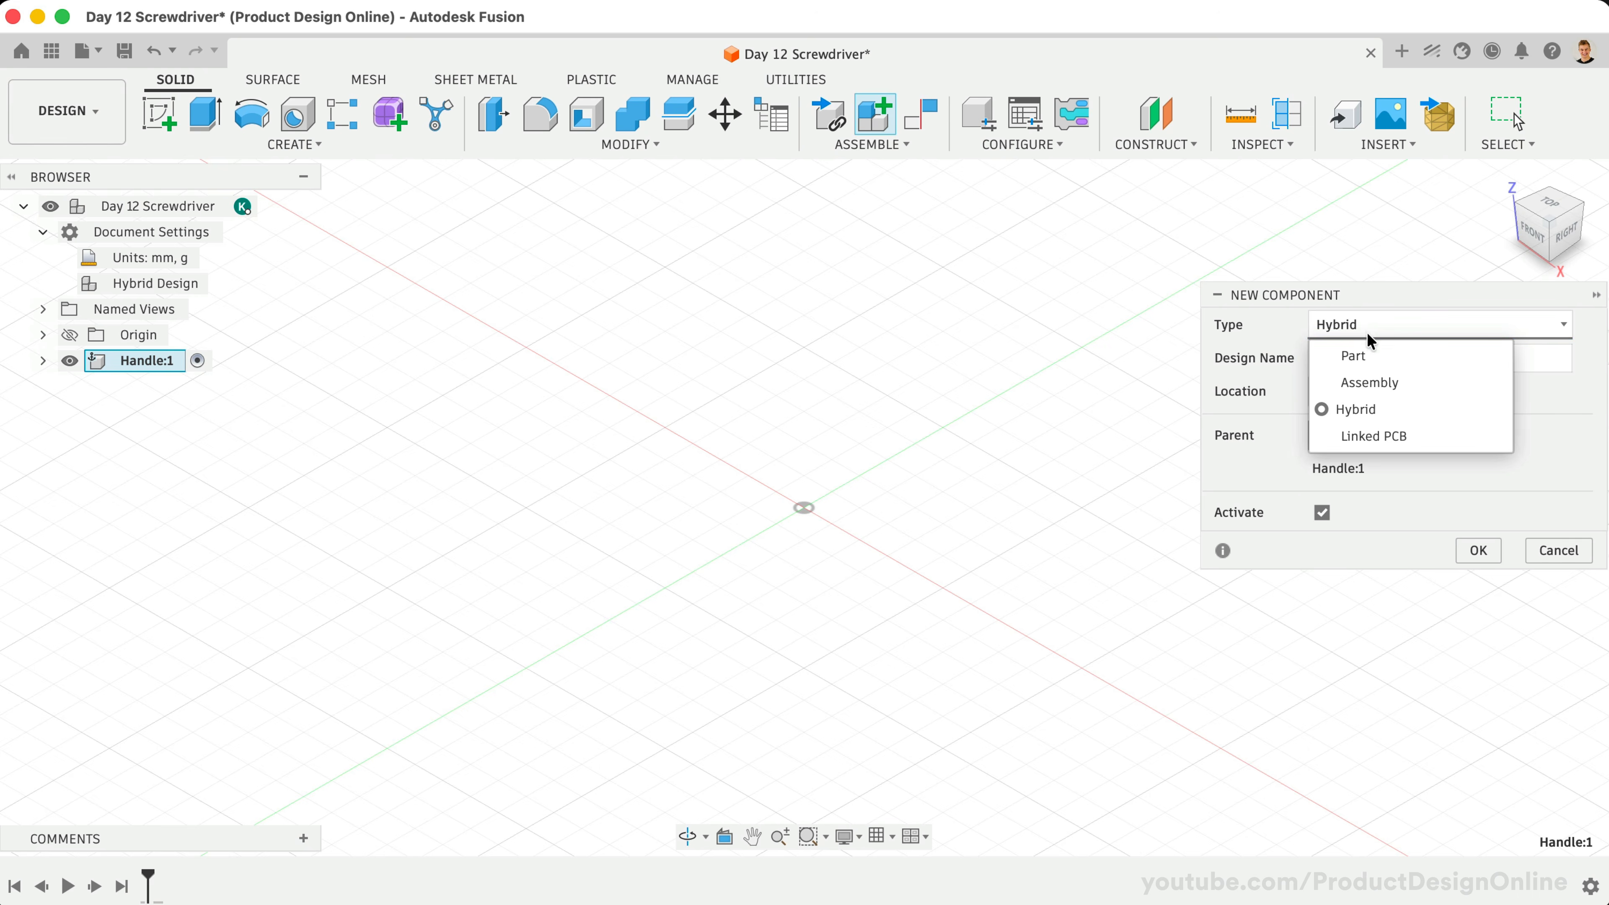
{"action": "left_click", "coordinate": [1359, 355]}
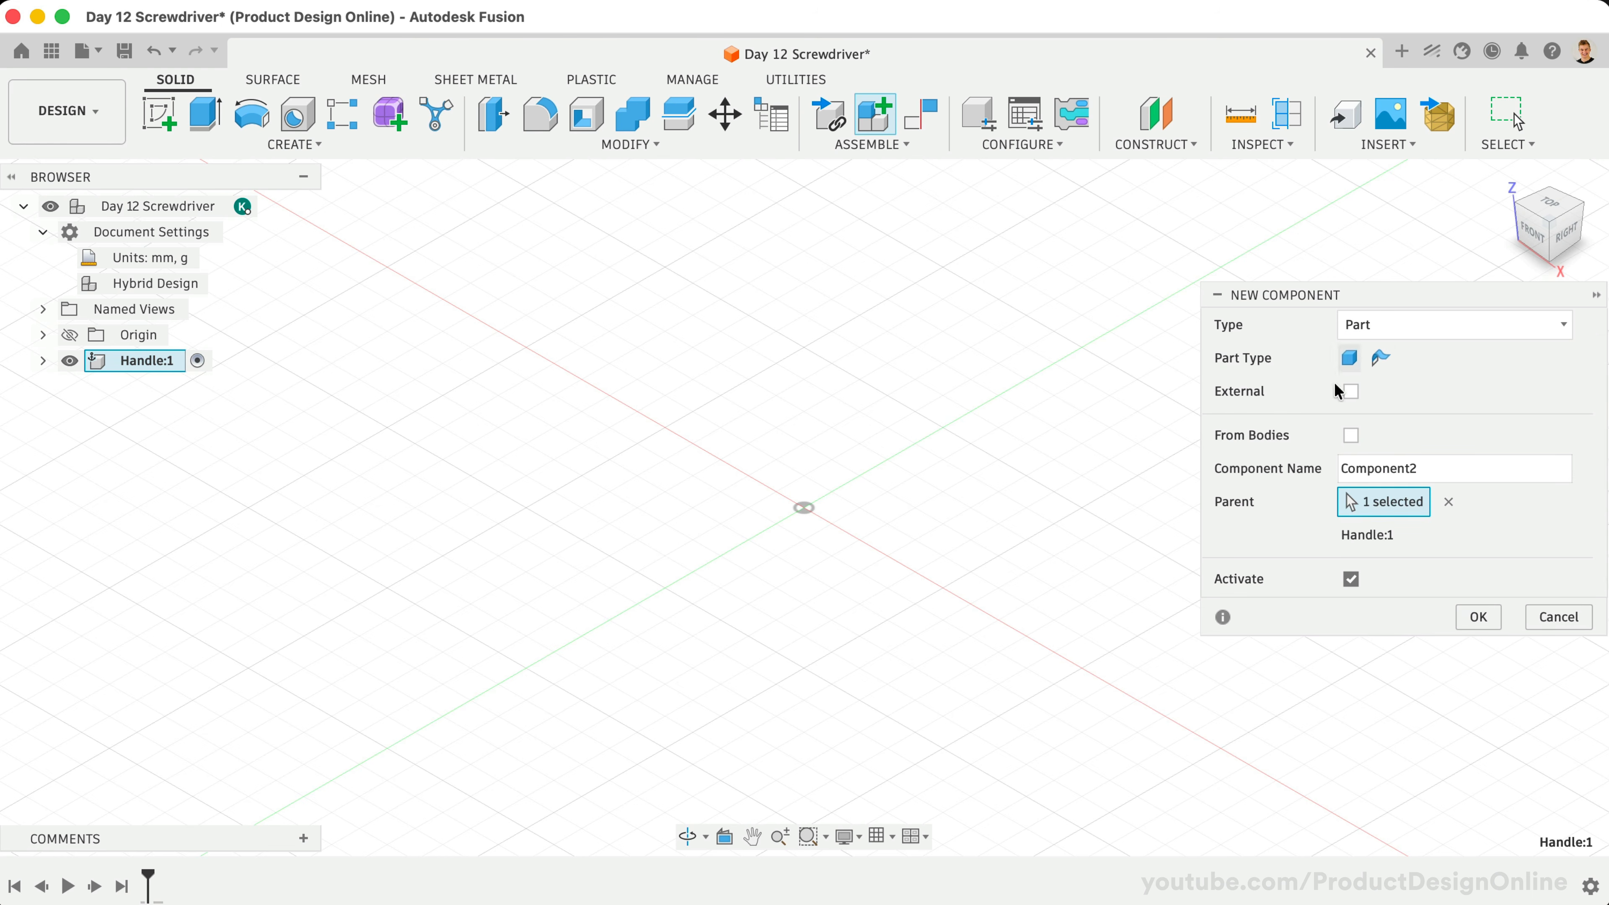
{"action": "double_click", "coordinate": [1375, 467]}
{"action": "type", "text": "Shank"}
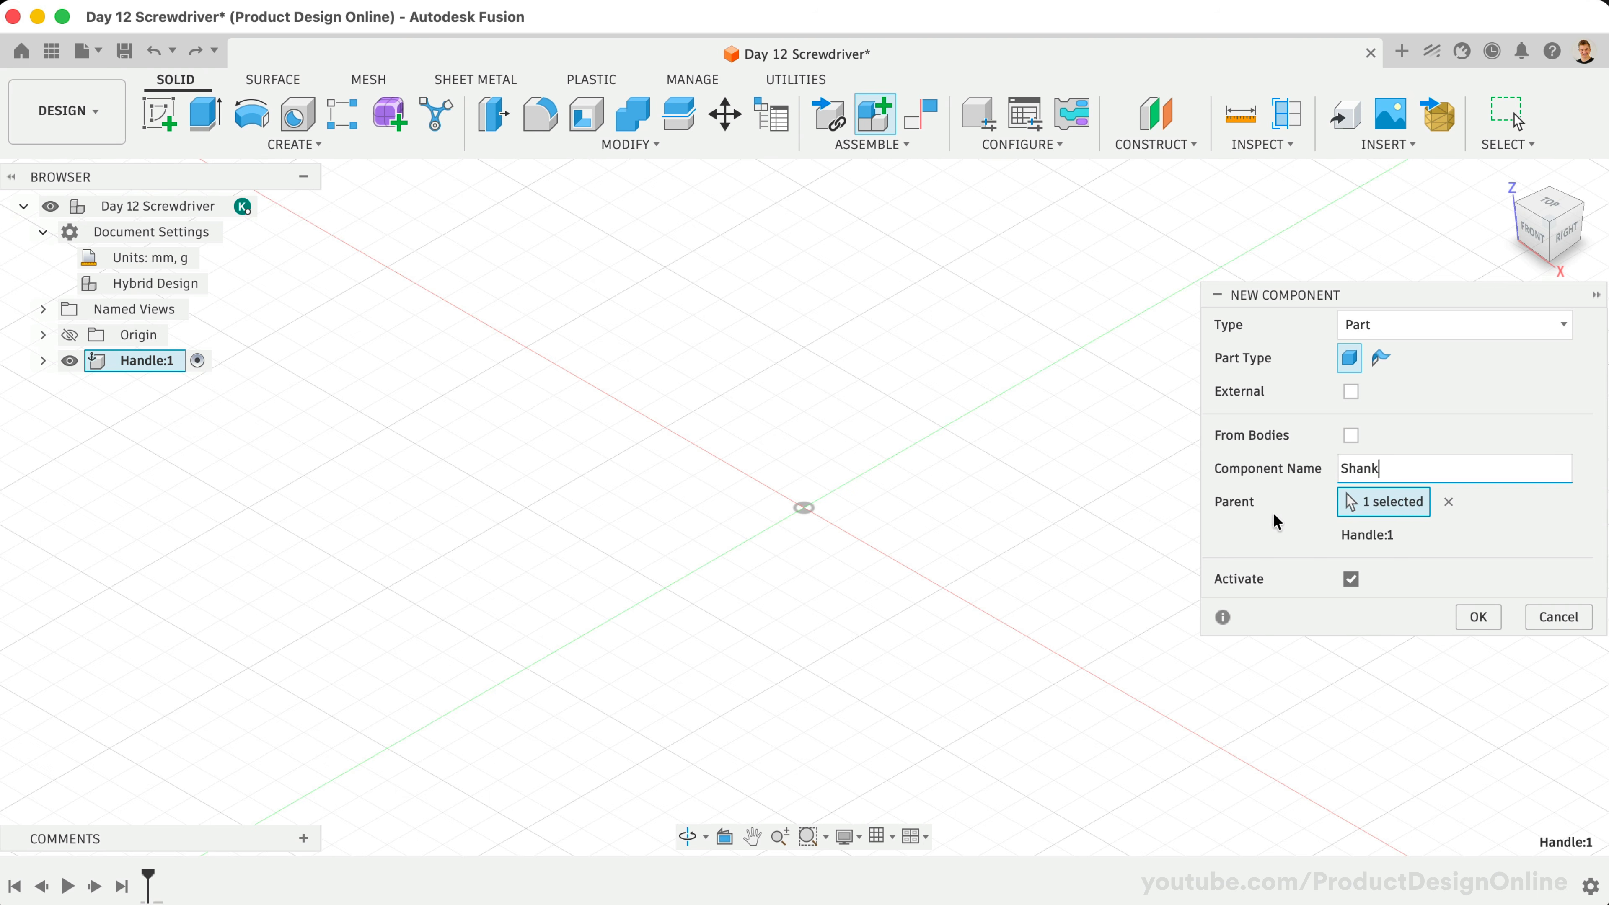
{"action": "left_click", "coordinate": [1450, 504]}
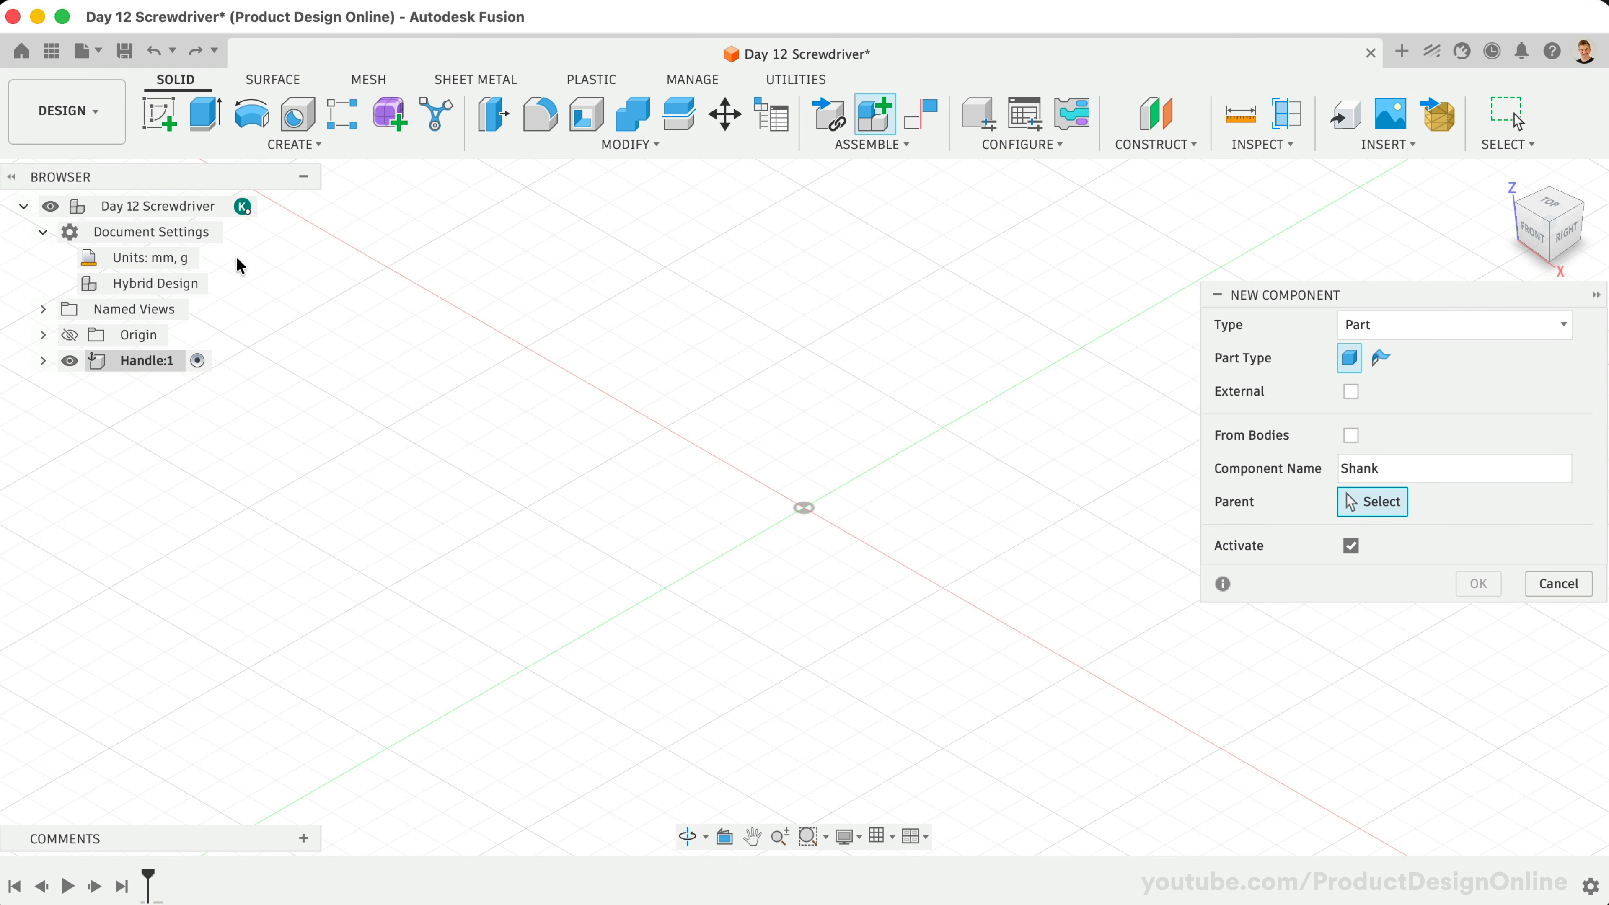
{"action": "left_click", "coordinate": [174, 209]}
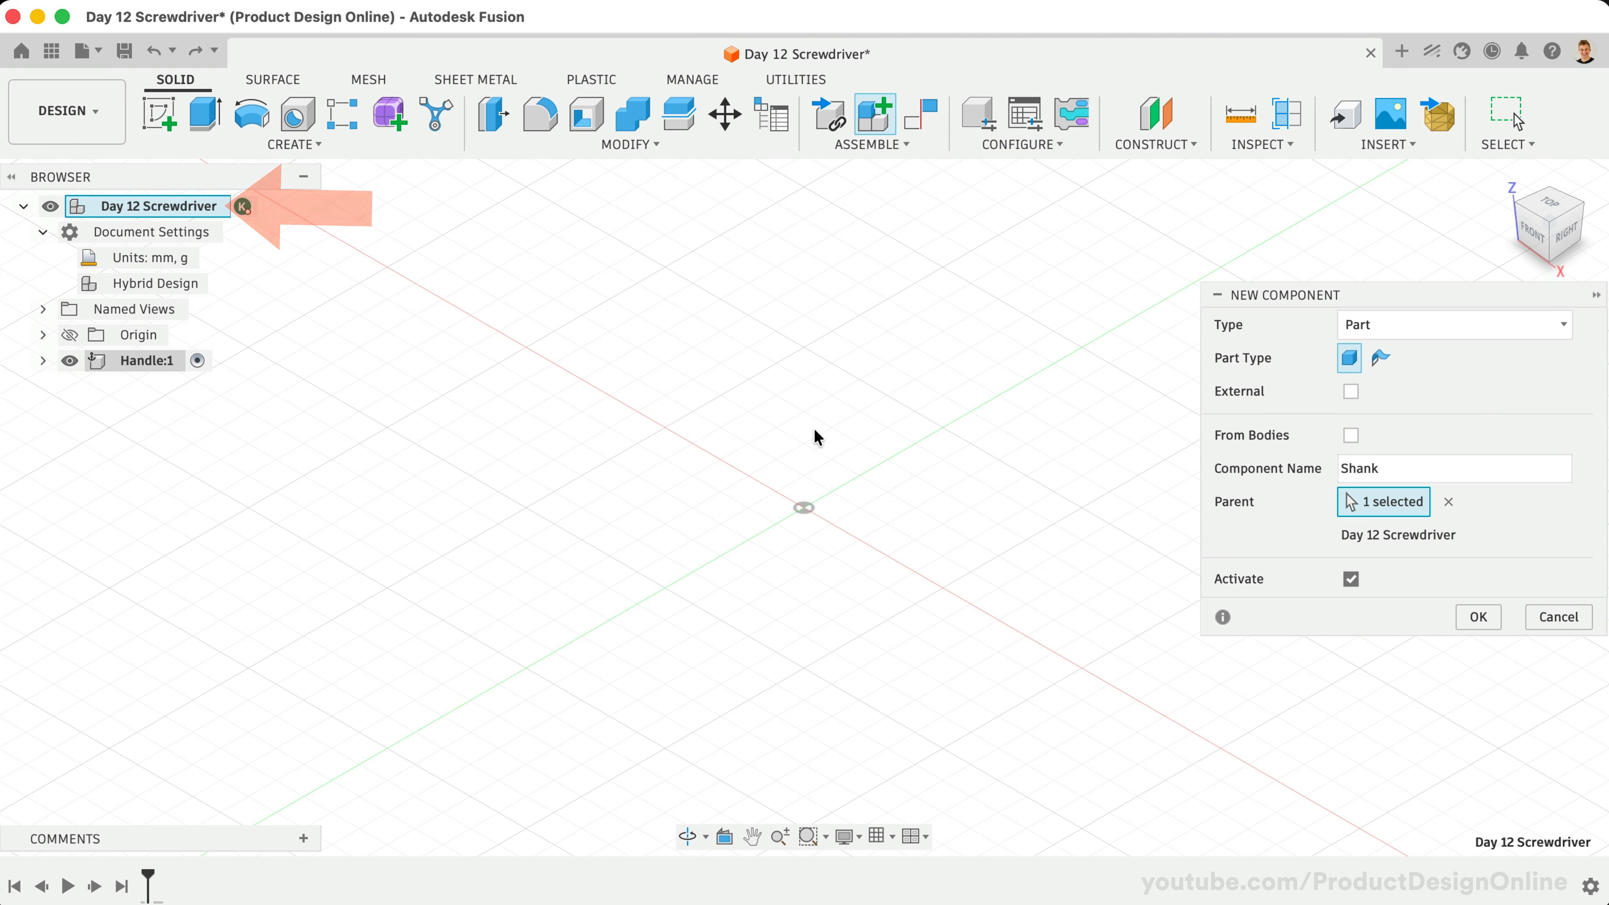
{"action": "left_click", "coordinate": [1479, 619]}
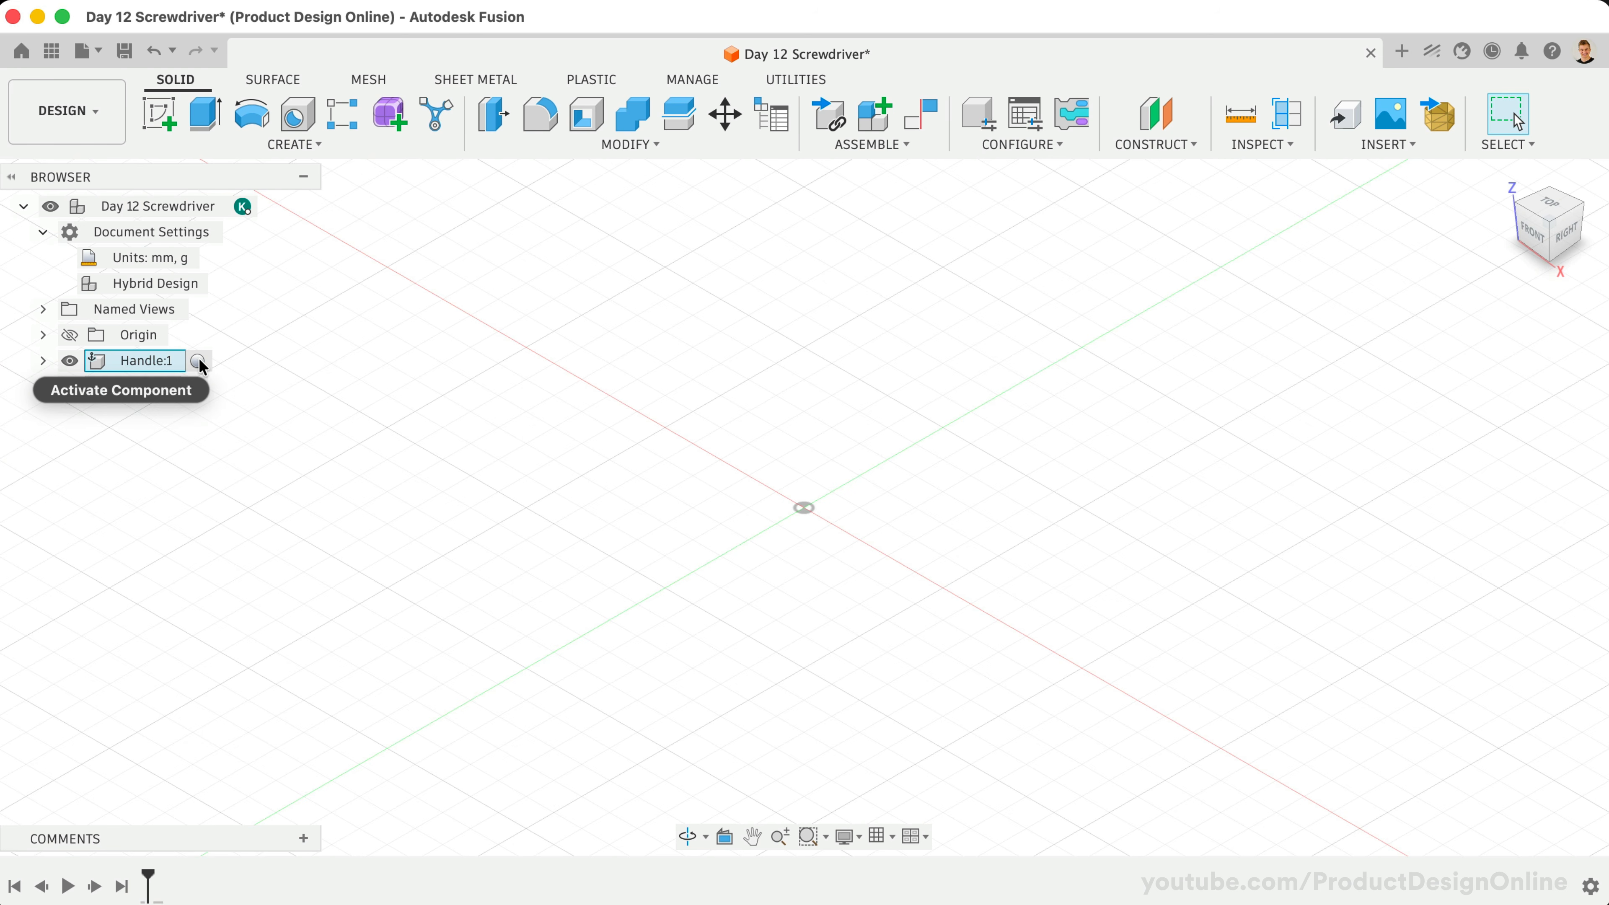
Activate the Handle component and sketch a 28 mm diameter circle centred on the origin on the front plane
{"action": "left_click", "coordinate": [198, 362]}
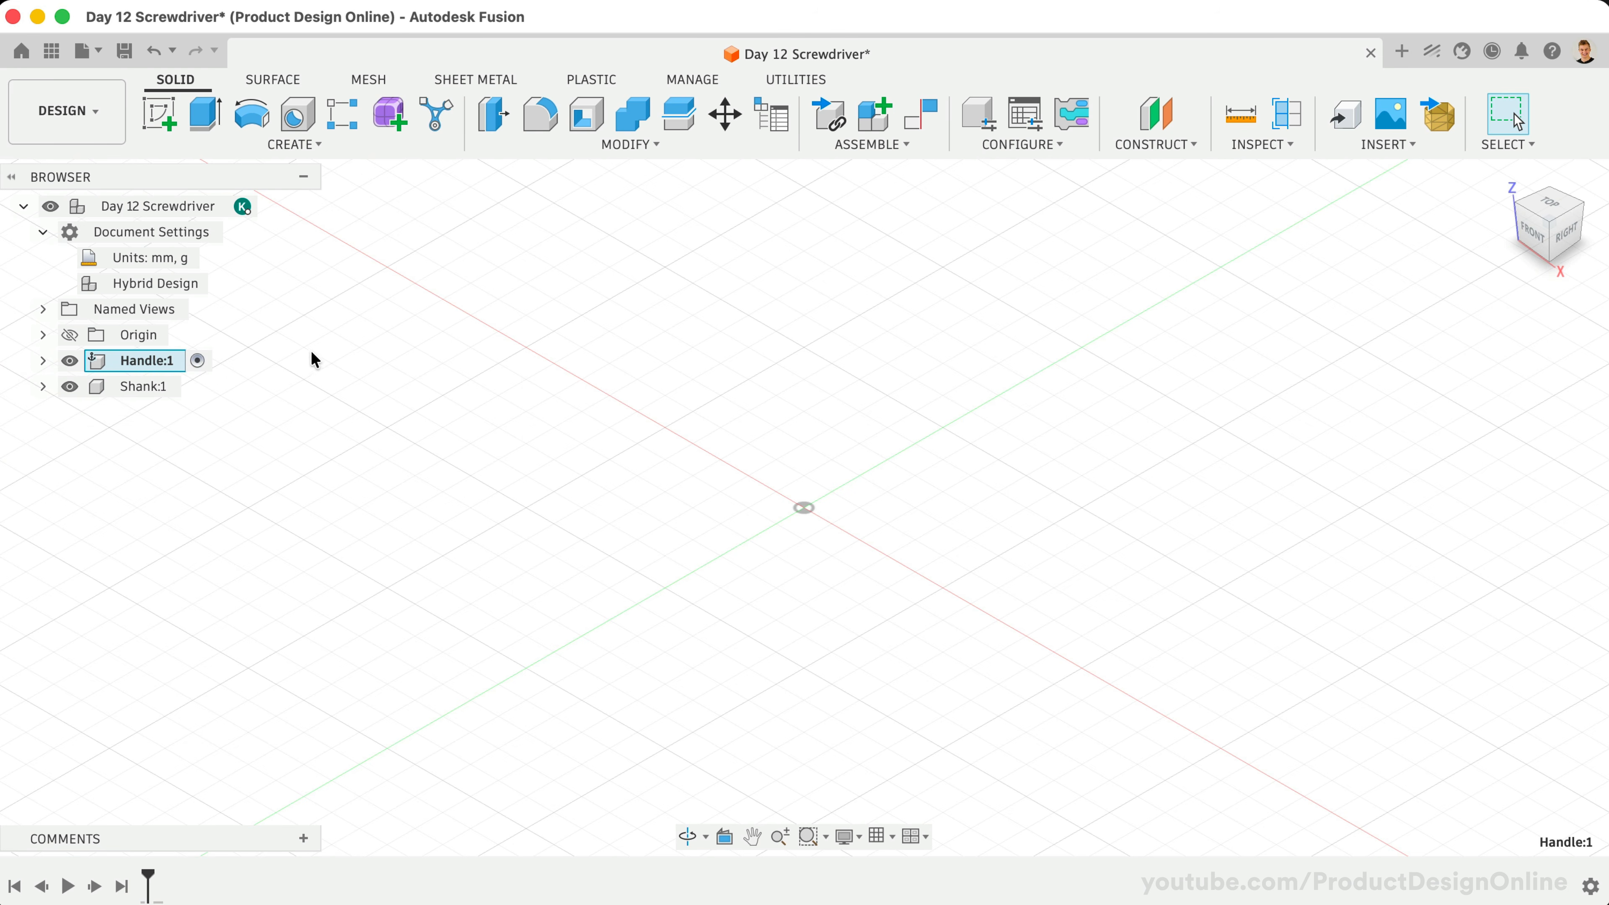
{"action": "key", "text": "c"}
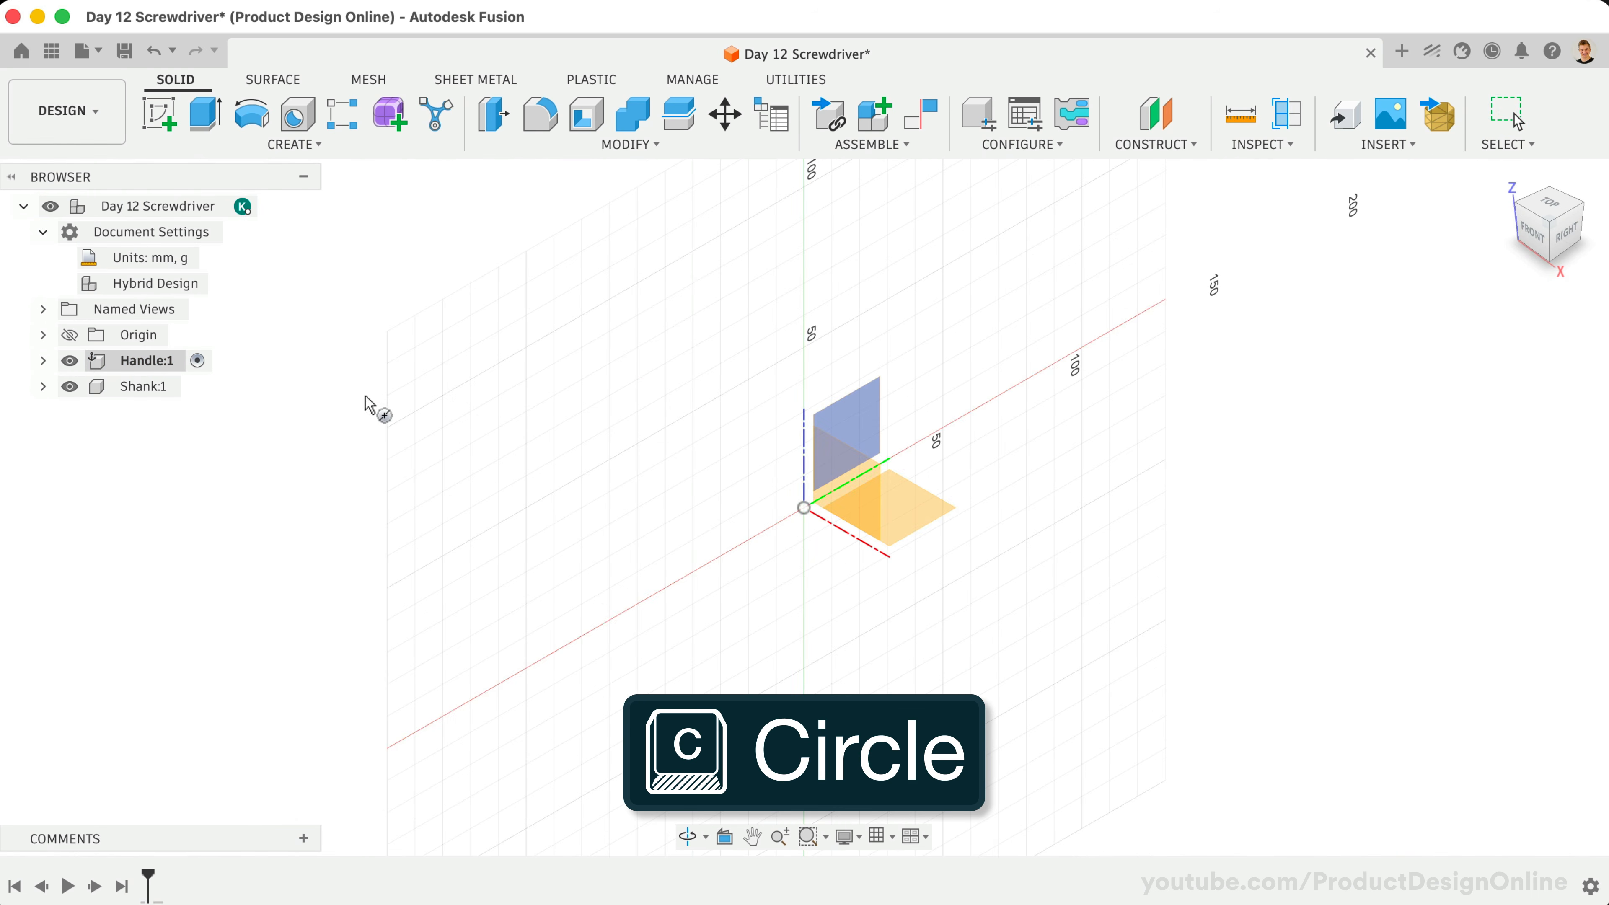
{"action": "left_click", "coordinate": [854, 482]}
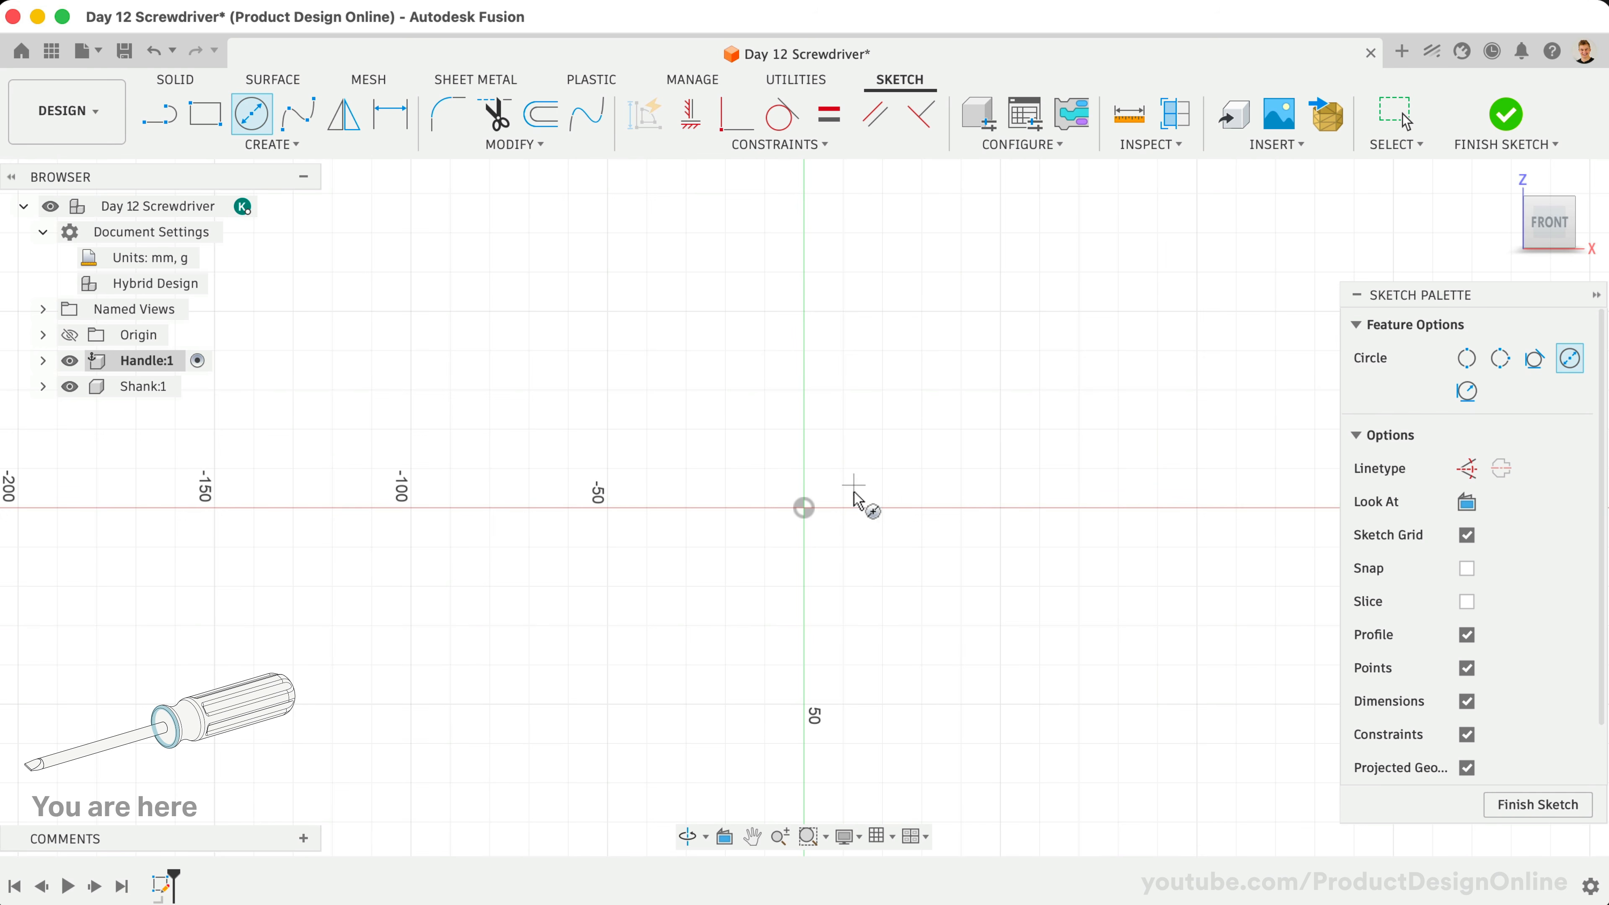
{"action": "left_click", "coordinate": [803, 508]}
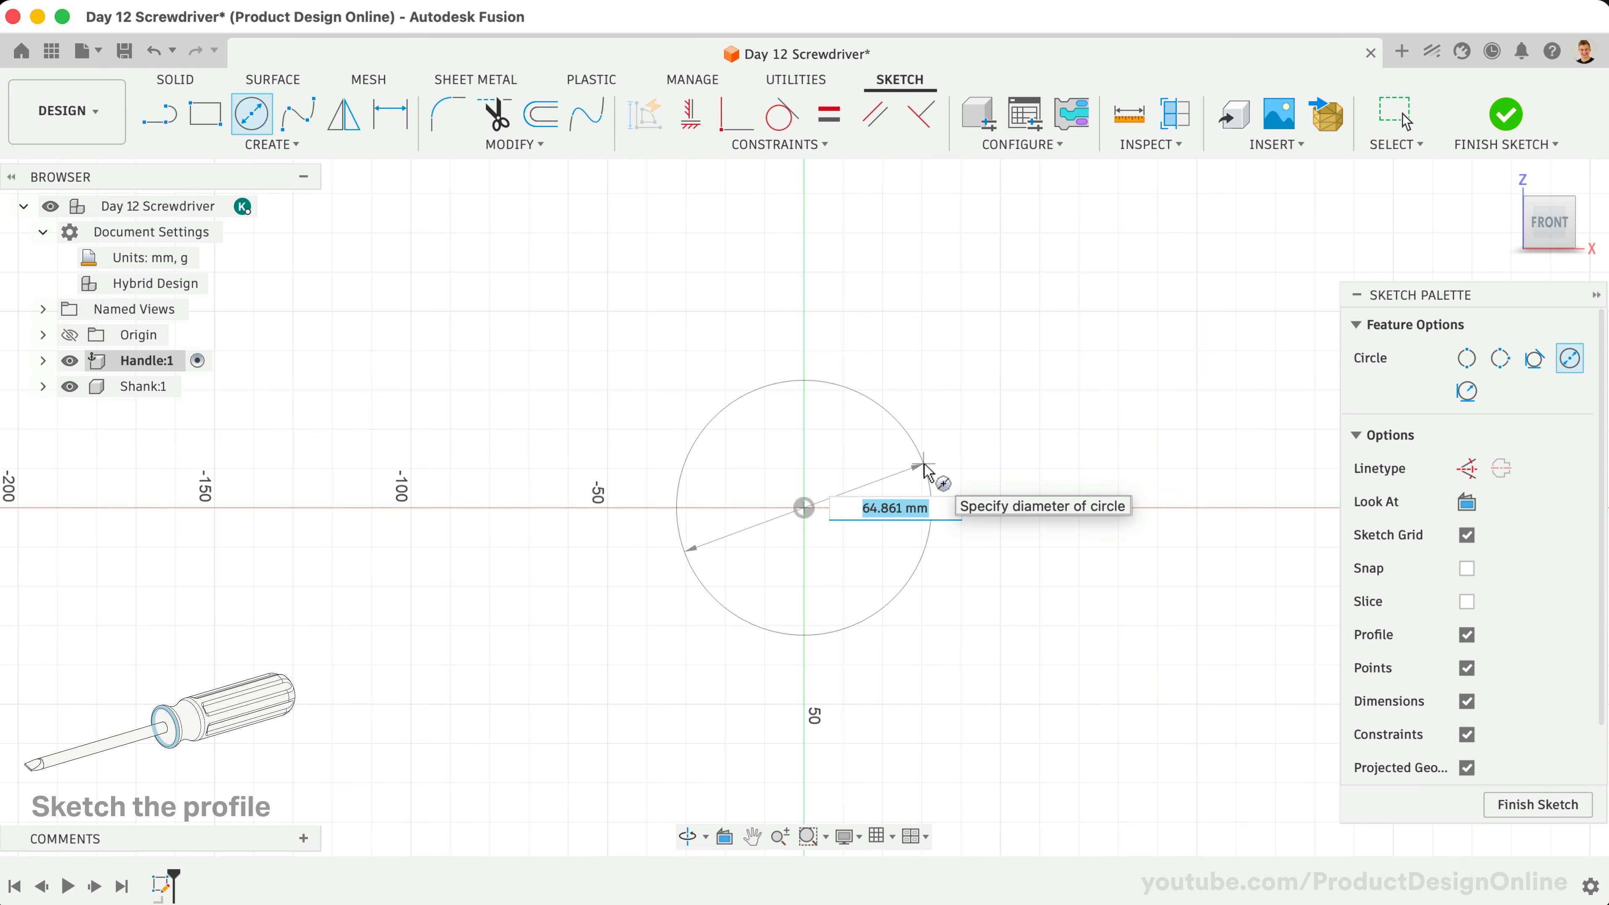
{"action": "type", "text": "28"}
{"action": "key", "text": "Tab"}
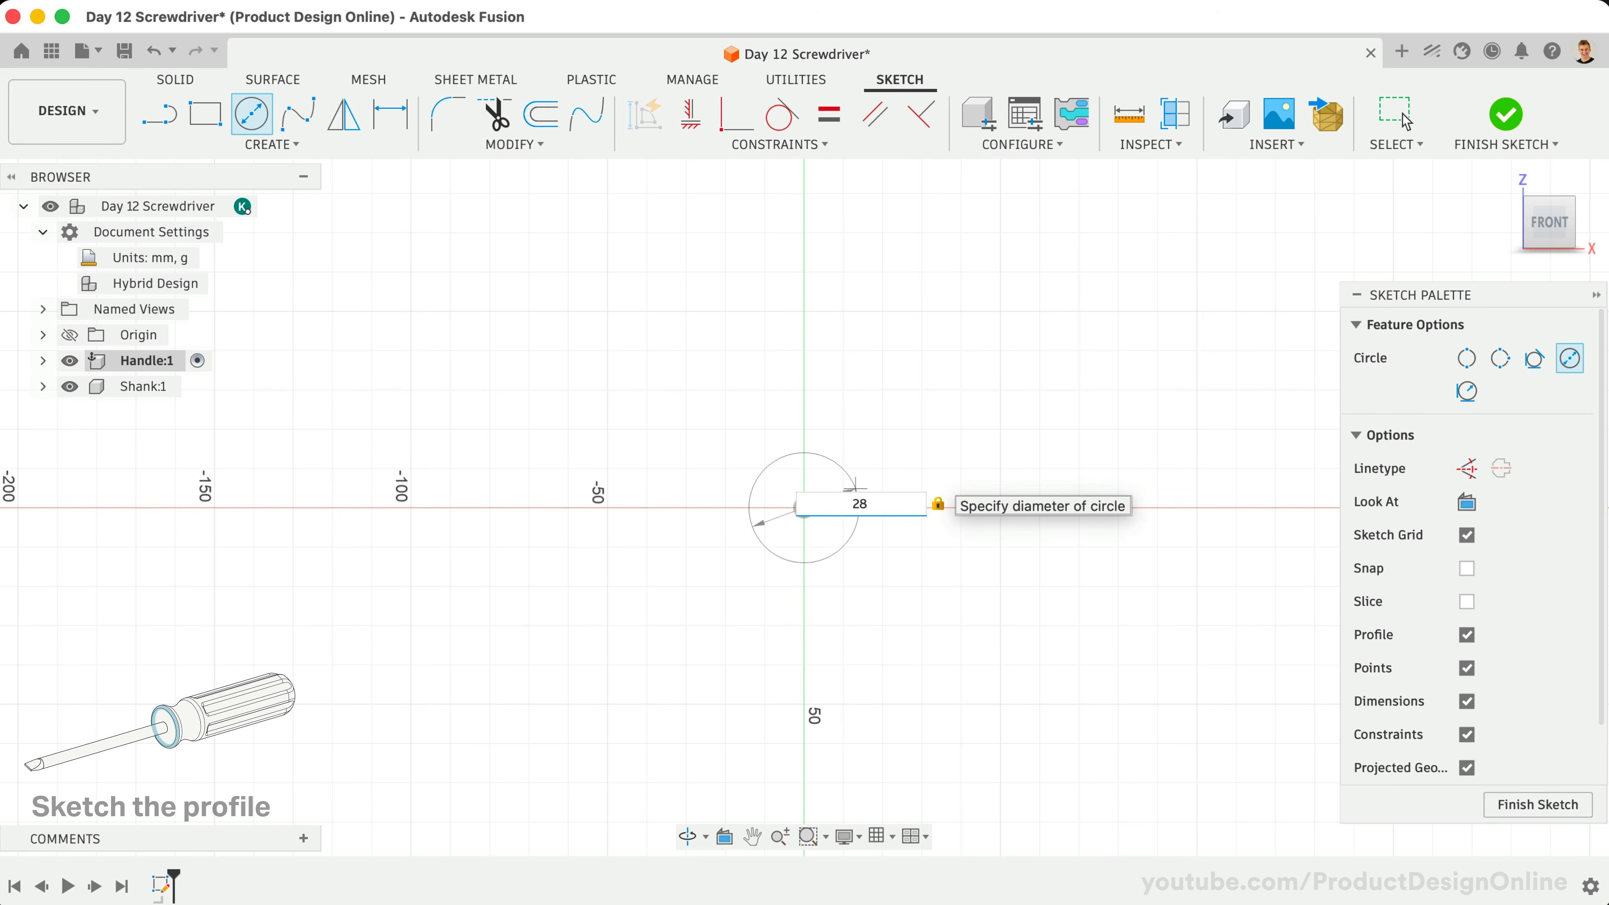
{"action": "left_click", "coordinate": [1396, 114]}
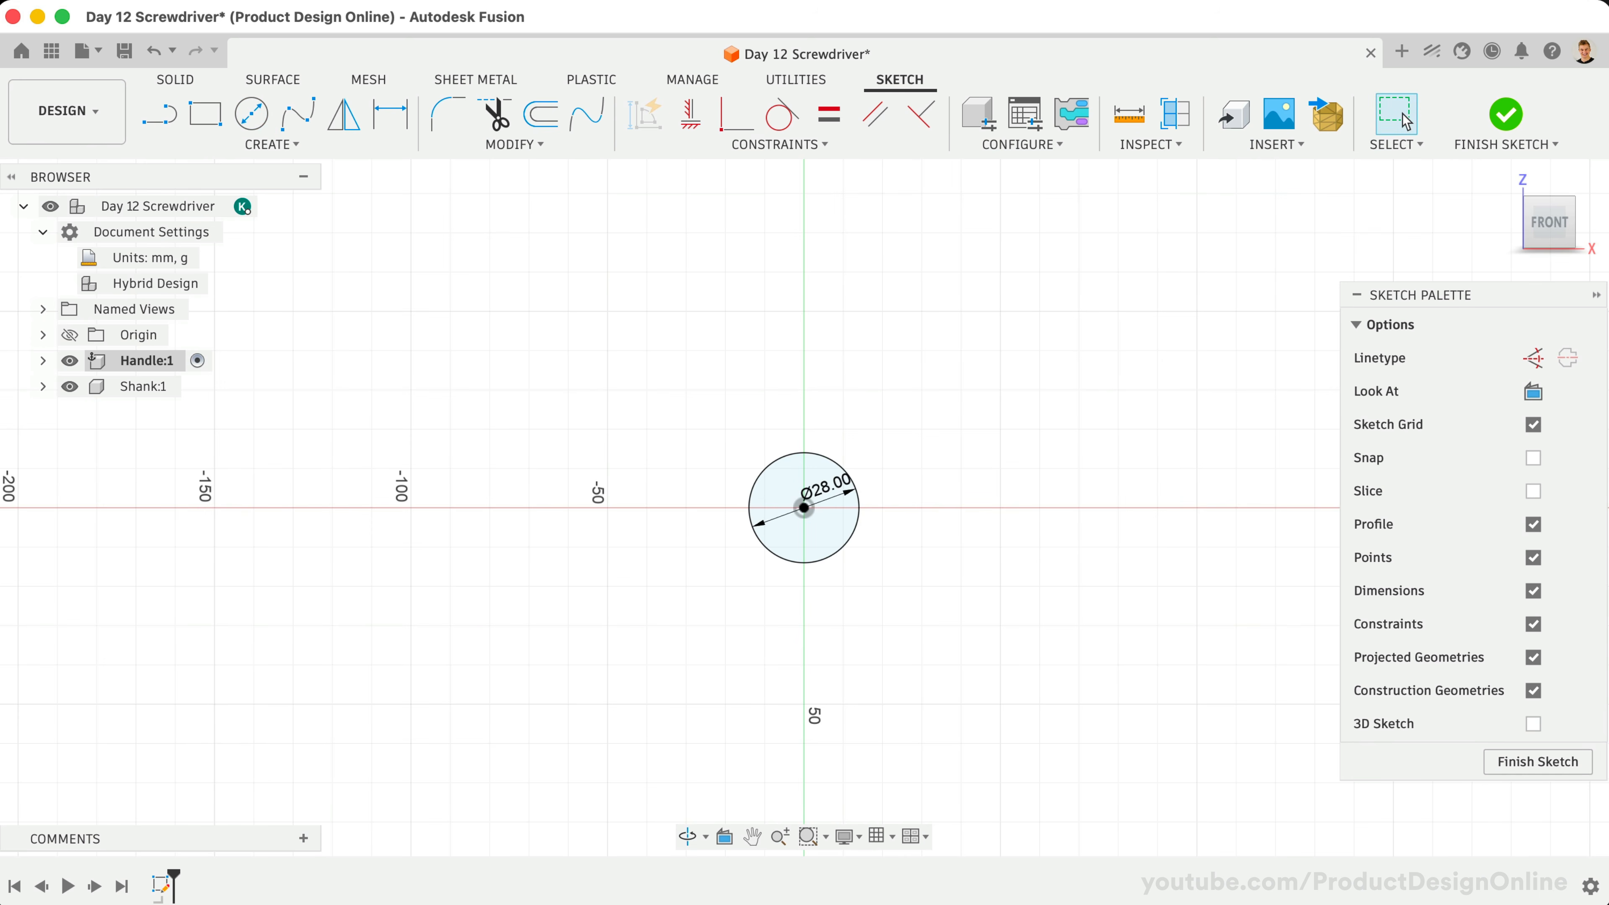
Extrude the 28 mm circle profile 100 mm to one side as a new body
{"action": "key", "text": "e"}
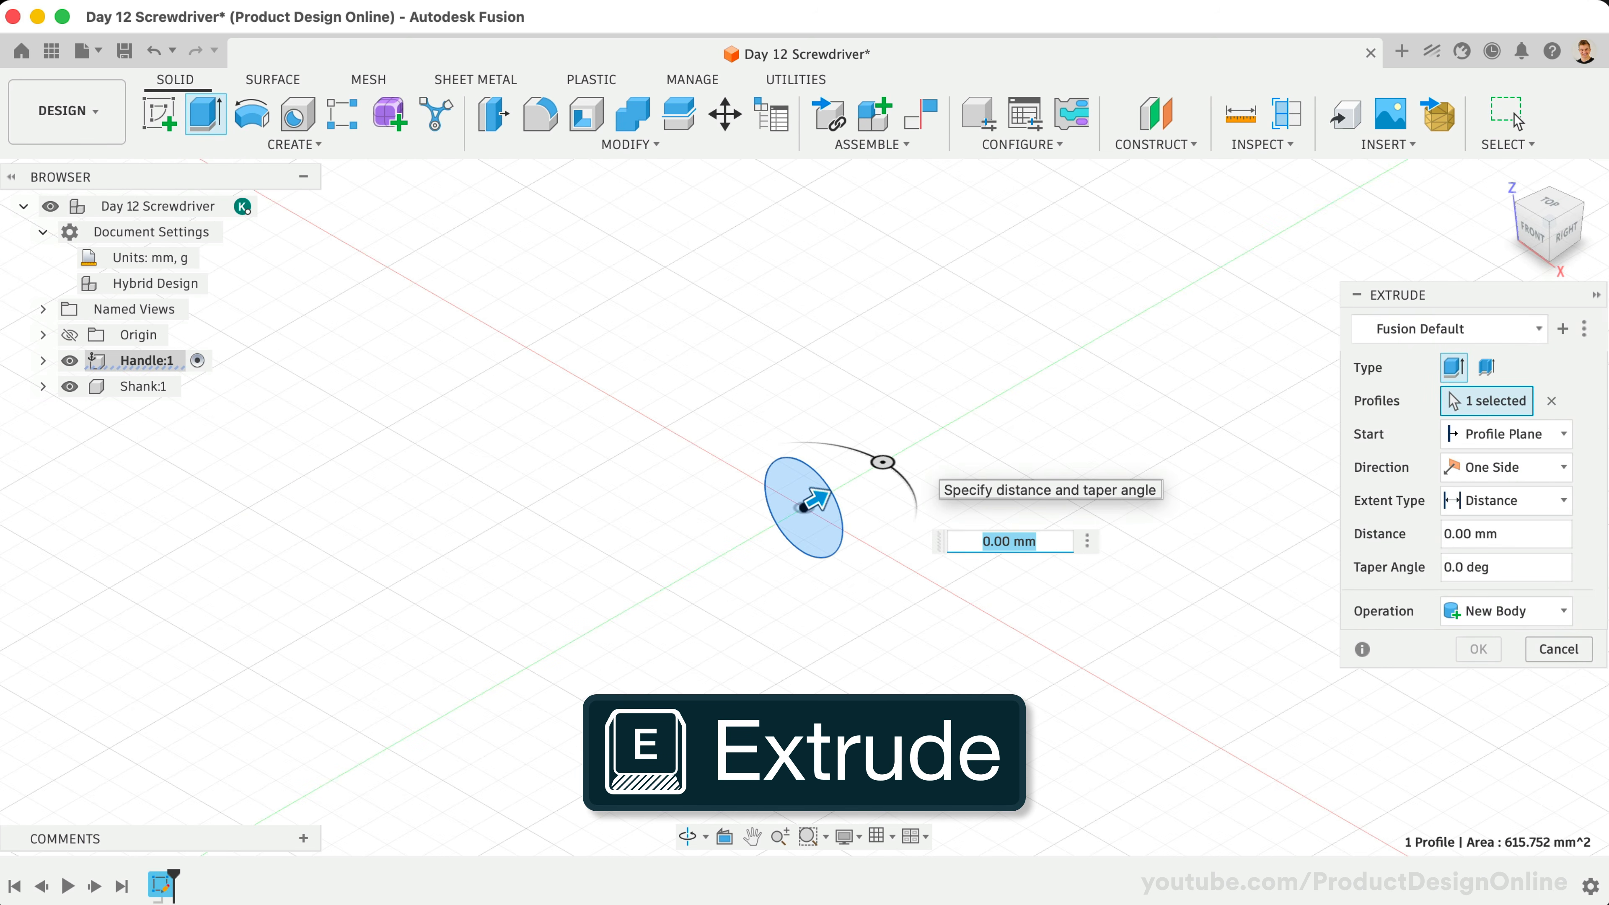
{"action": "type", "text": "100"}
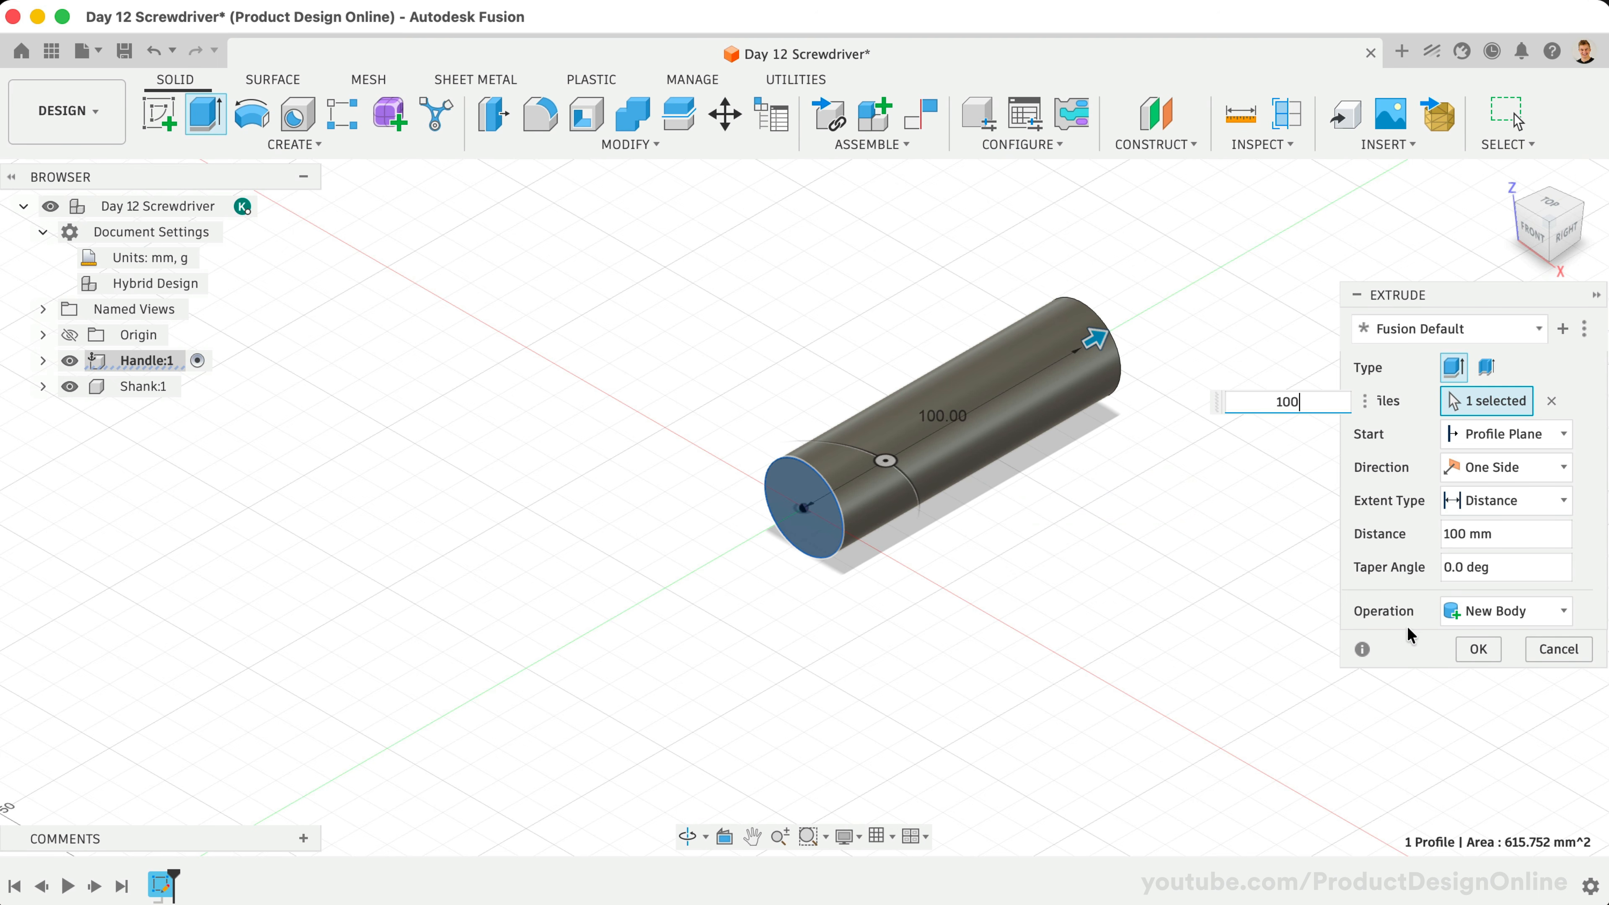
{"action": "left_click", "coordinate": [1479, 649]}
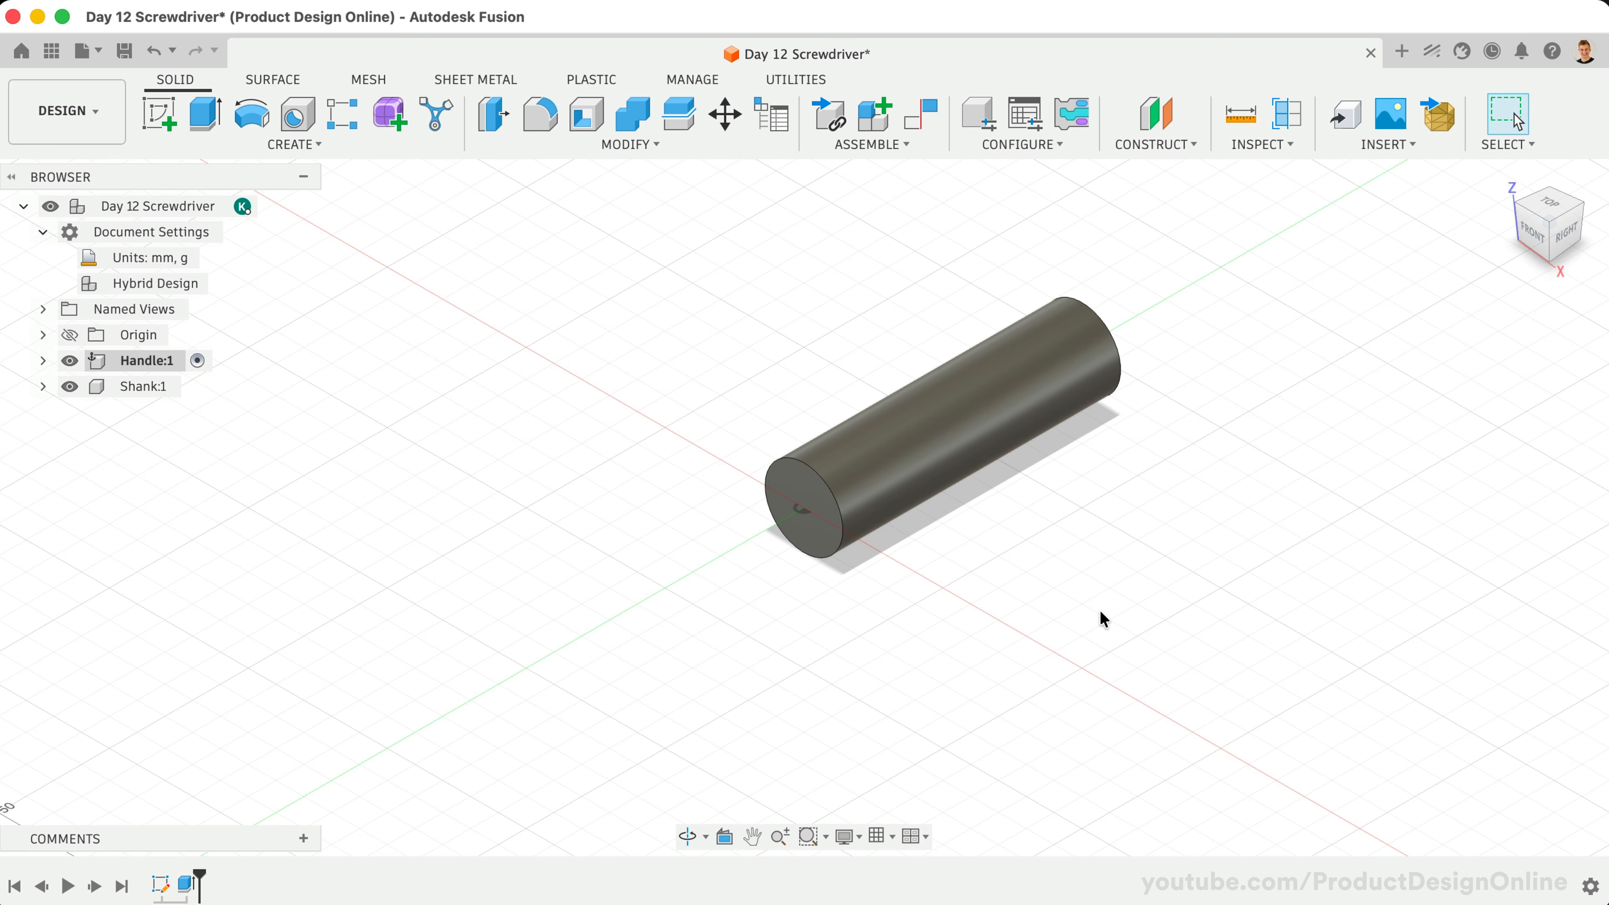
Start a new sketch on the back end face of the handle cylinder
{"action": "scroll", "coordinate": [1100, 610], "scroll_direction": "right", "scroll_amount": 3}
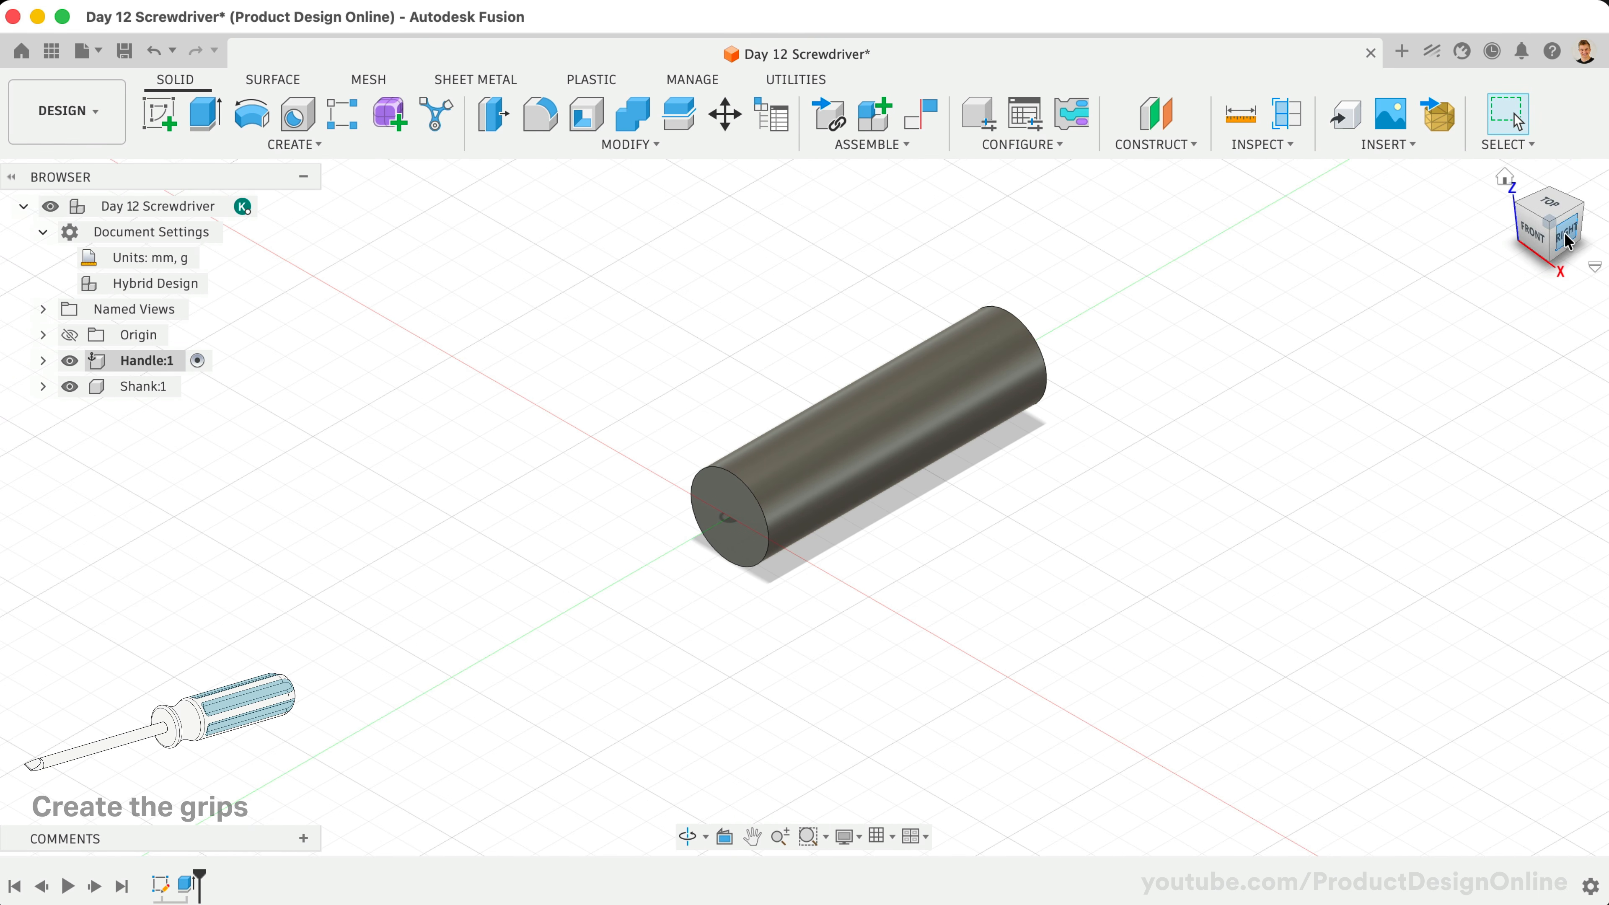
{"action": "left_click_drag", "start_coordinate": [1563, 238], "coordinate": [1369, 190]}
{"action": "scroll", "coordinate": [1251, 601], "scroll_direction": "up", "scroll_amount": 2}
{"action": "scroll", "coordinate": [1153, 472], "scroll_direction": "up", "scroll_amount": 5}
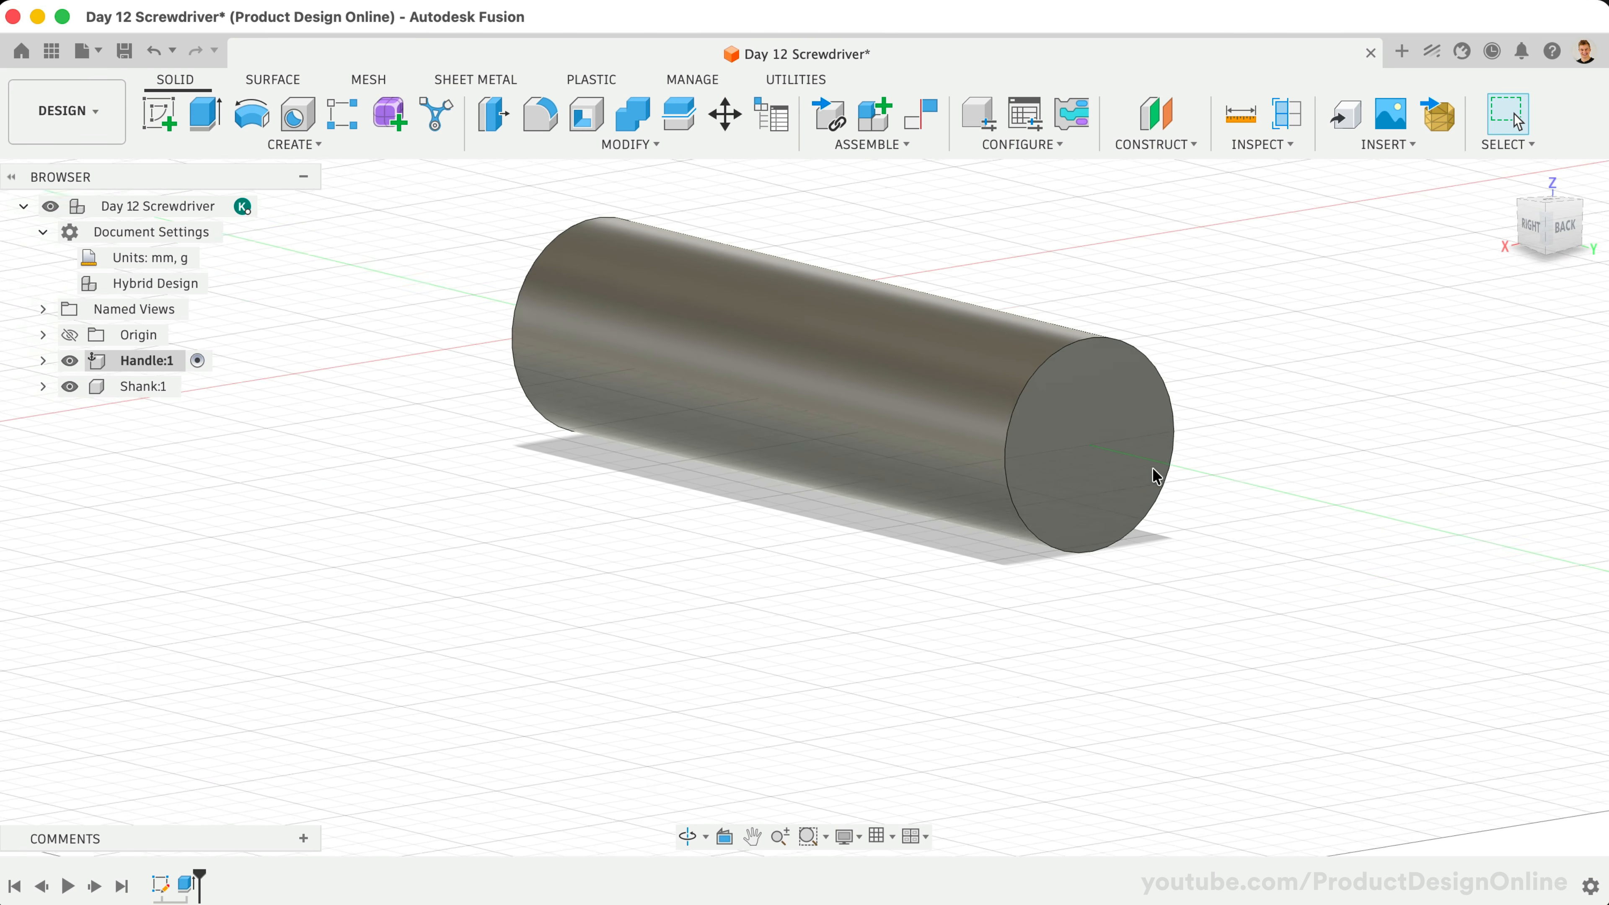
{"action": "right_click", "coordinate": [970, 418]}
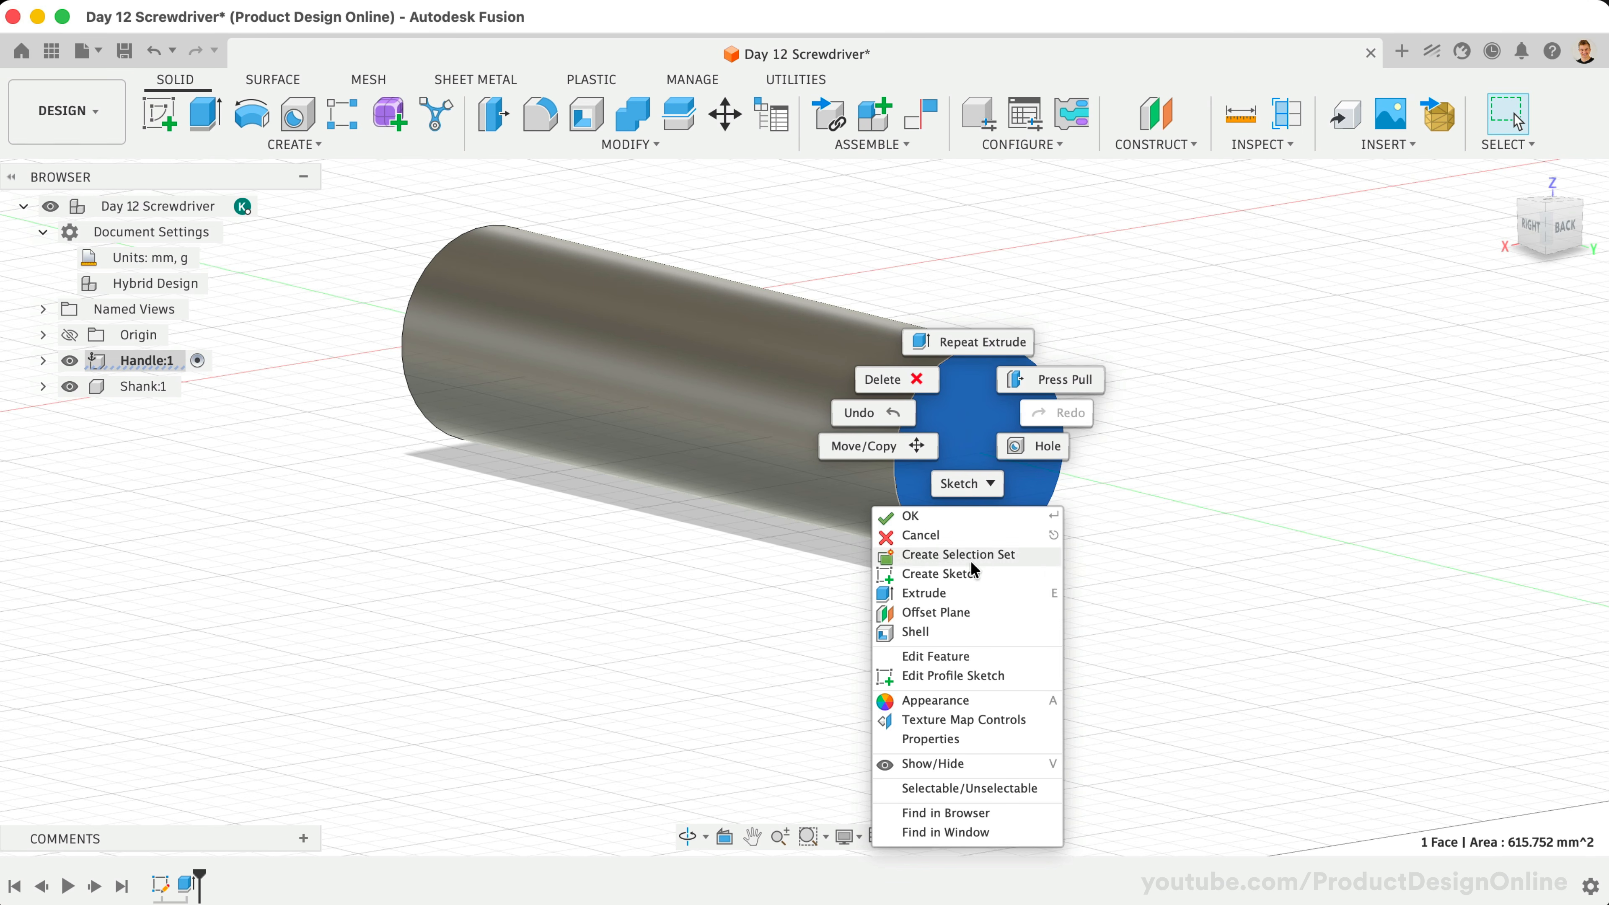
{"action": "left_click", "coordinate": [992, 573]}
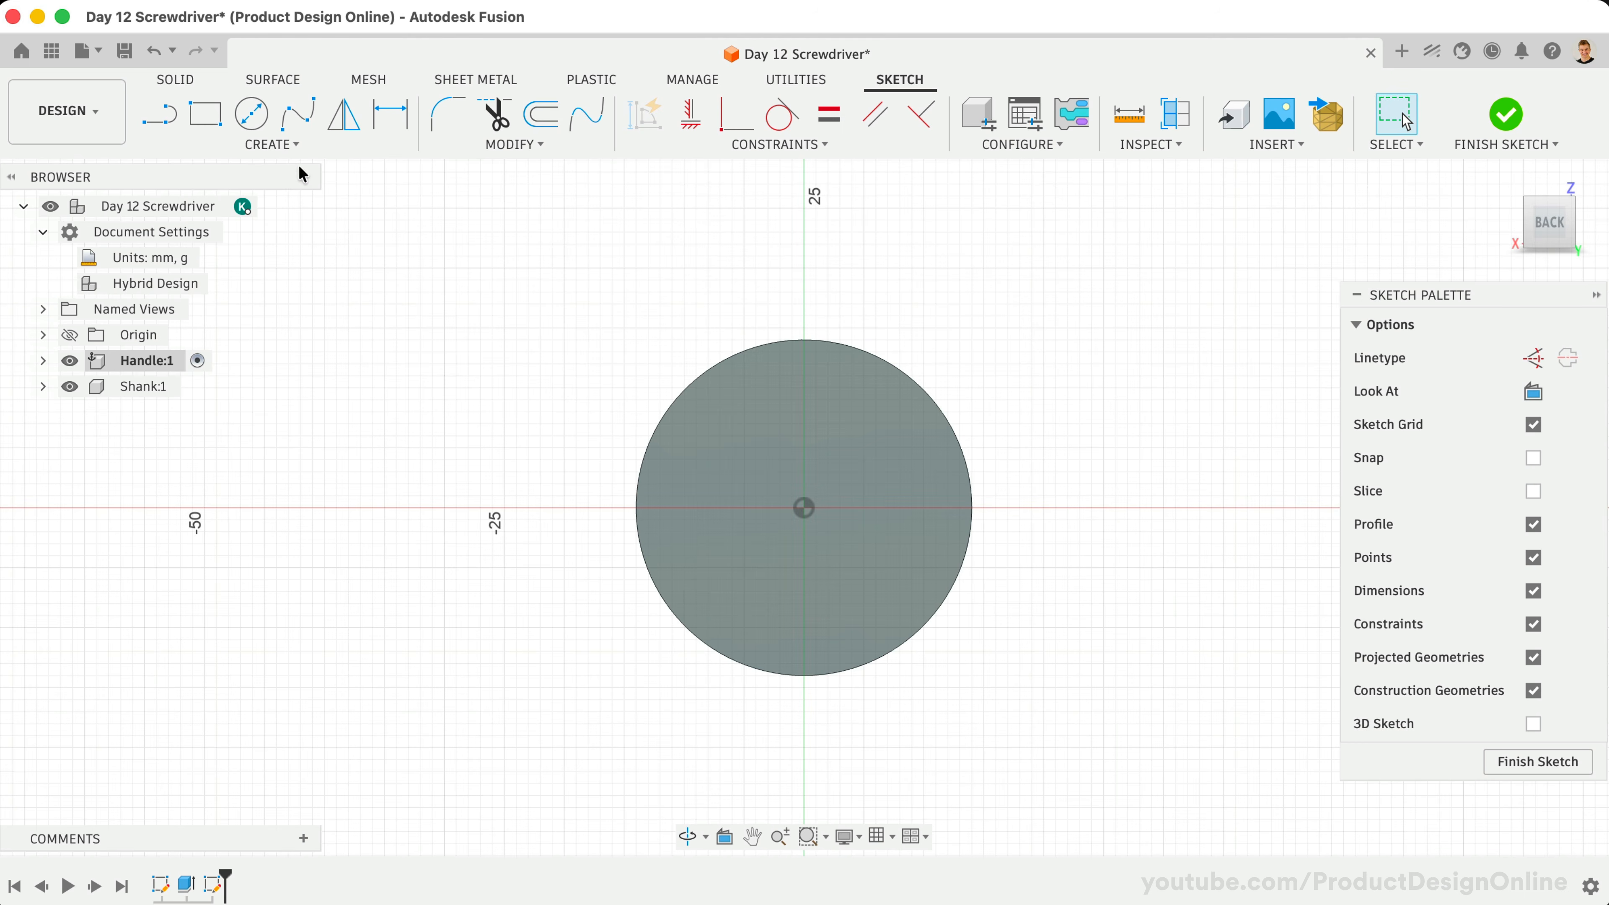
Draw a 6 mm diameter circle centred on the upper-left part of the end face's circular edge
{"action": "left_click", "coordinate": [251, 114]}
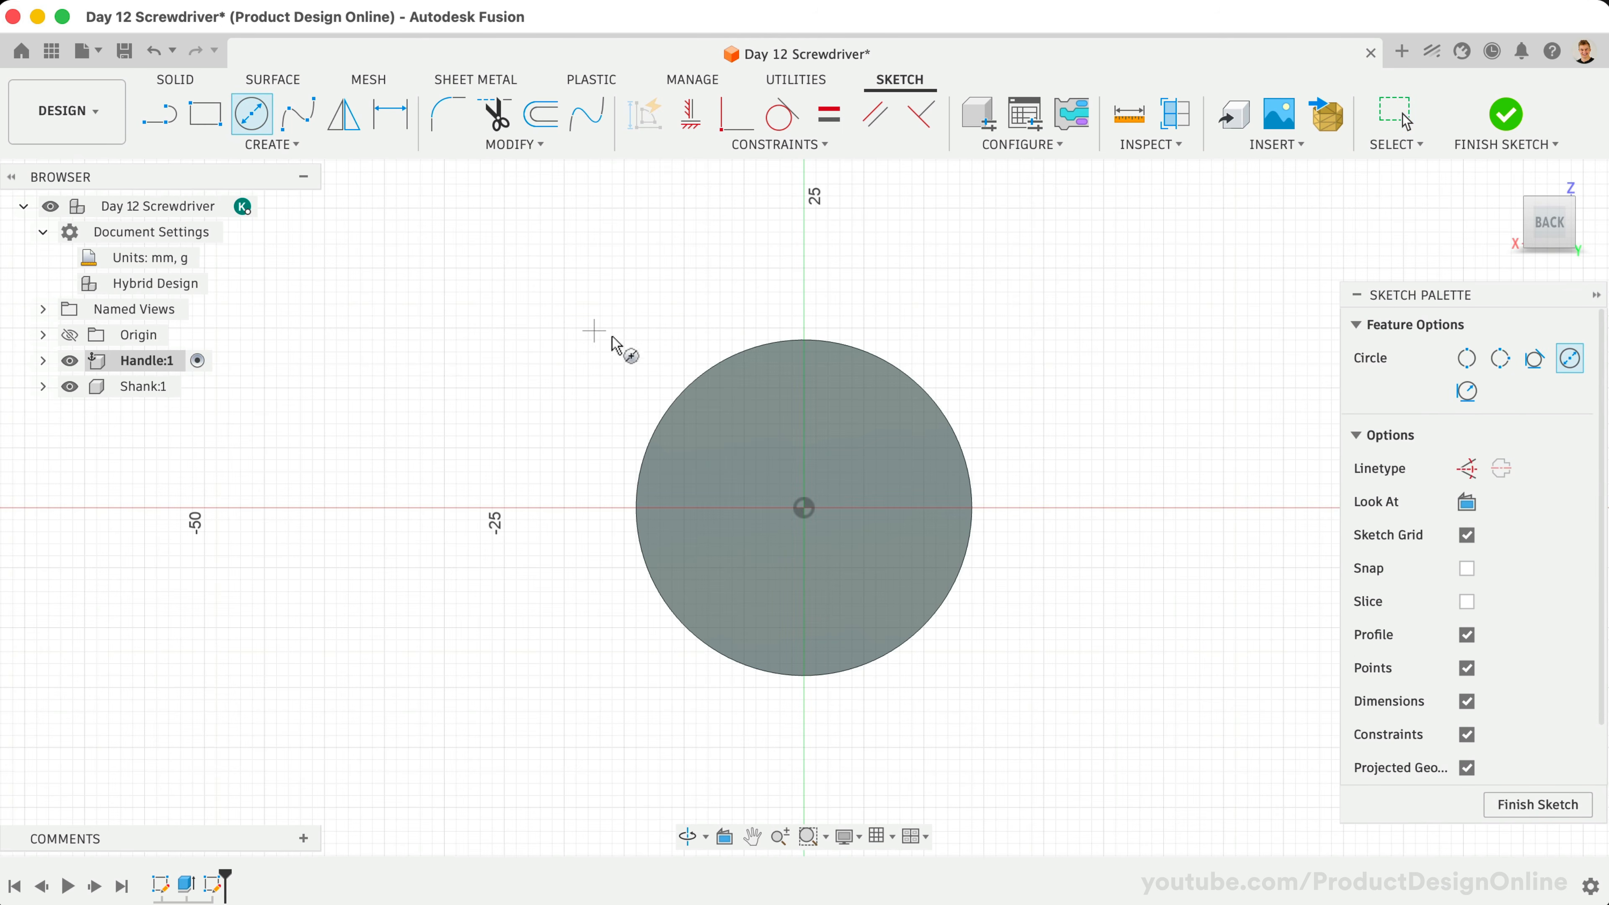
{"action": "left_click", "coordinate": [692, 381]}
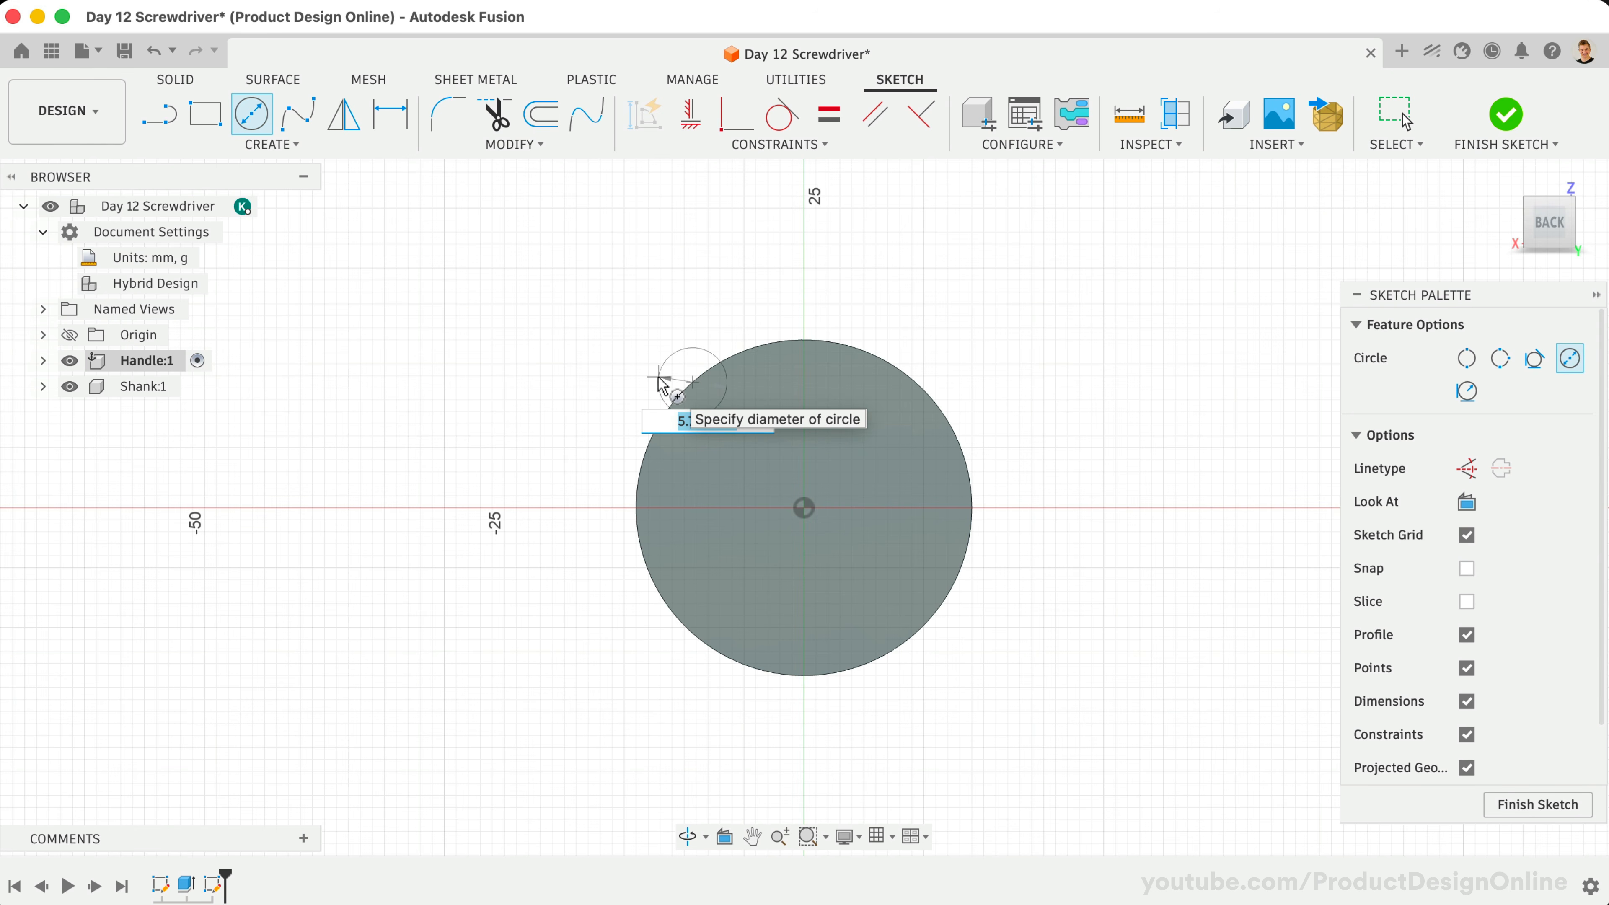
{"action": "key", "text": "BackSpace"}
{"action": "type", "text": "6"}
{"action": "key", "text": "Return"}
{"action": "key", "text": "Escape"}
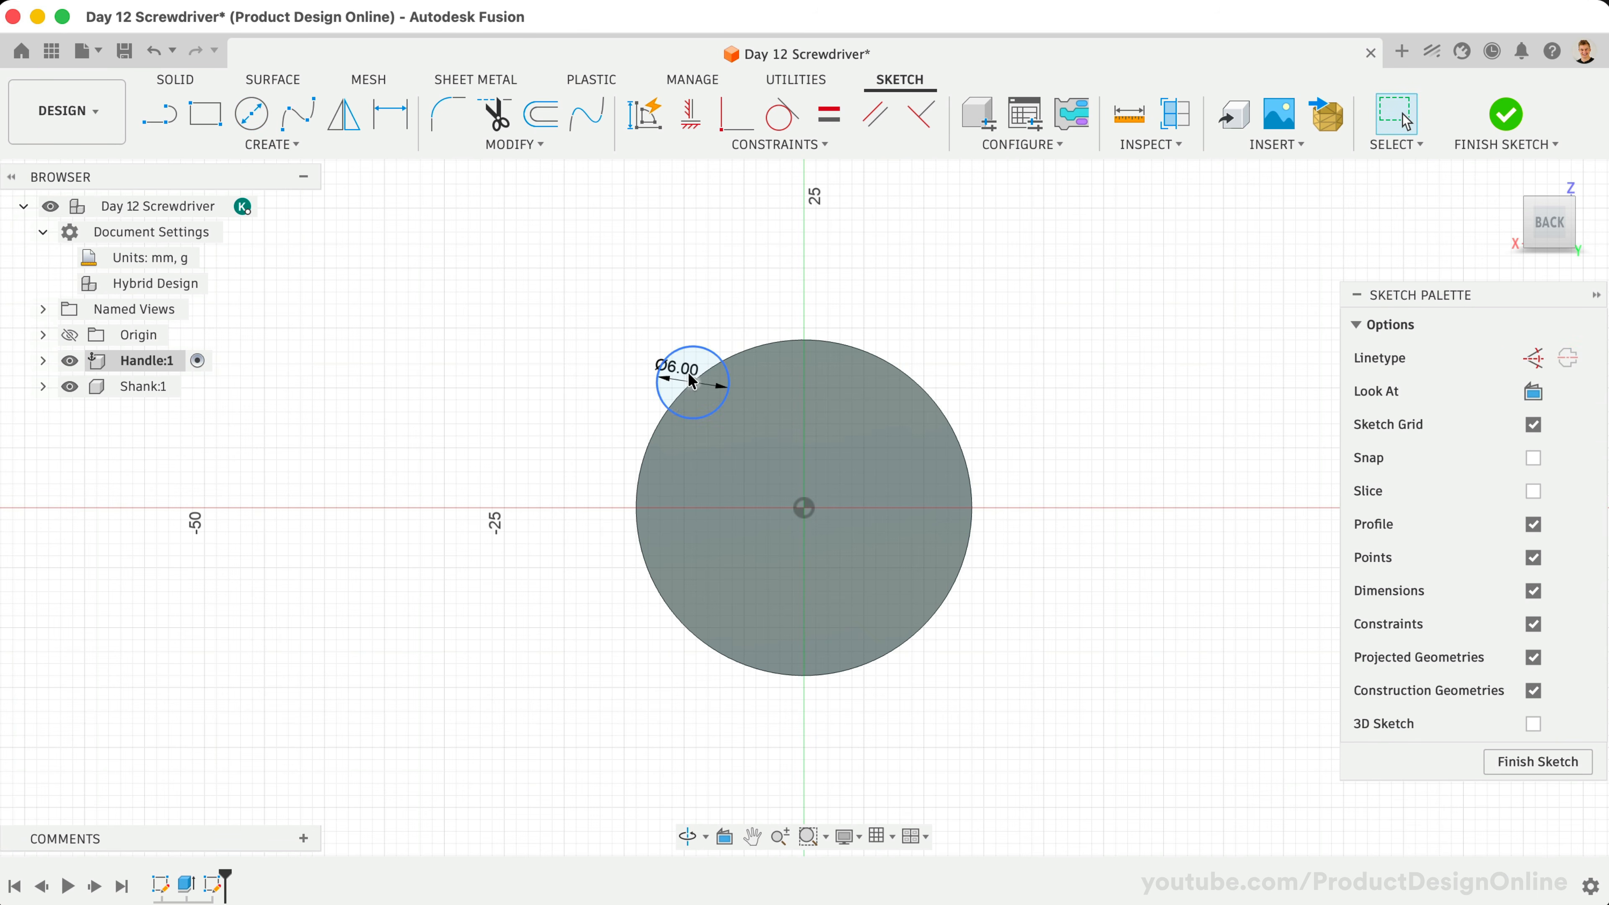
Constrain the 6 mm circle's centre horizontally to the sketch origin with the Horizontal/Vertical constraint
{"action": "left_click_drag", "start_coordinate": [693, 383], "coordinate": [552, 412]}
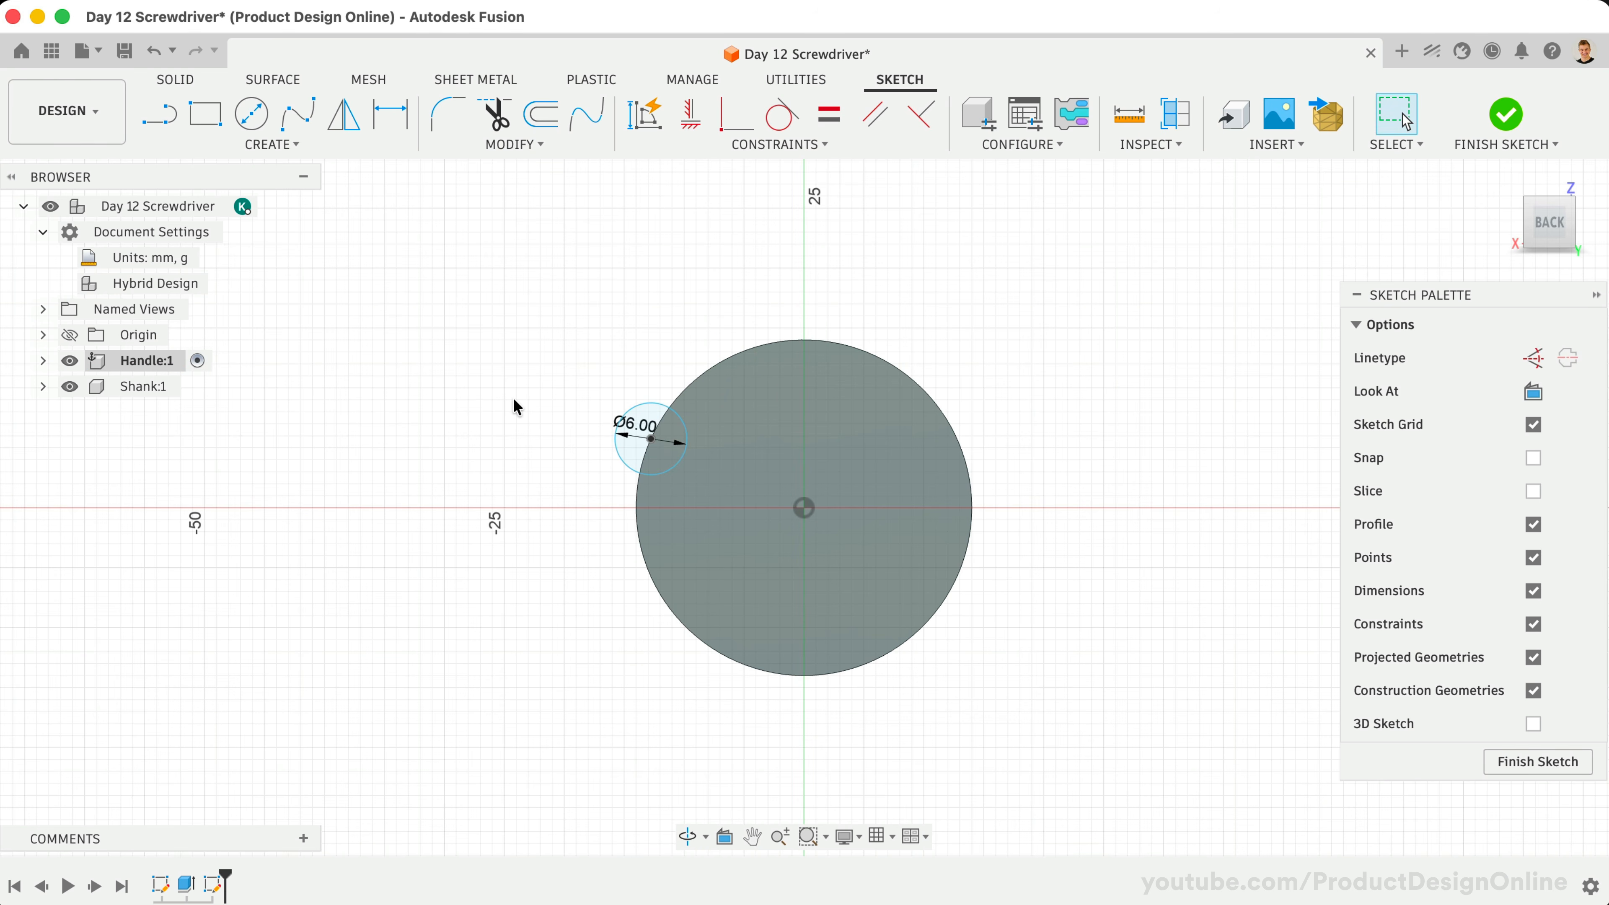
{"action": "left_click", "coordinate": [696, 127]}
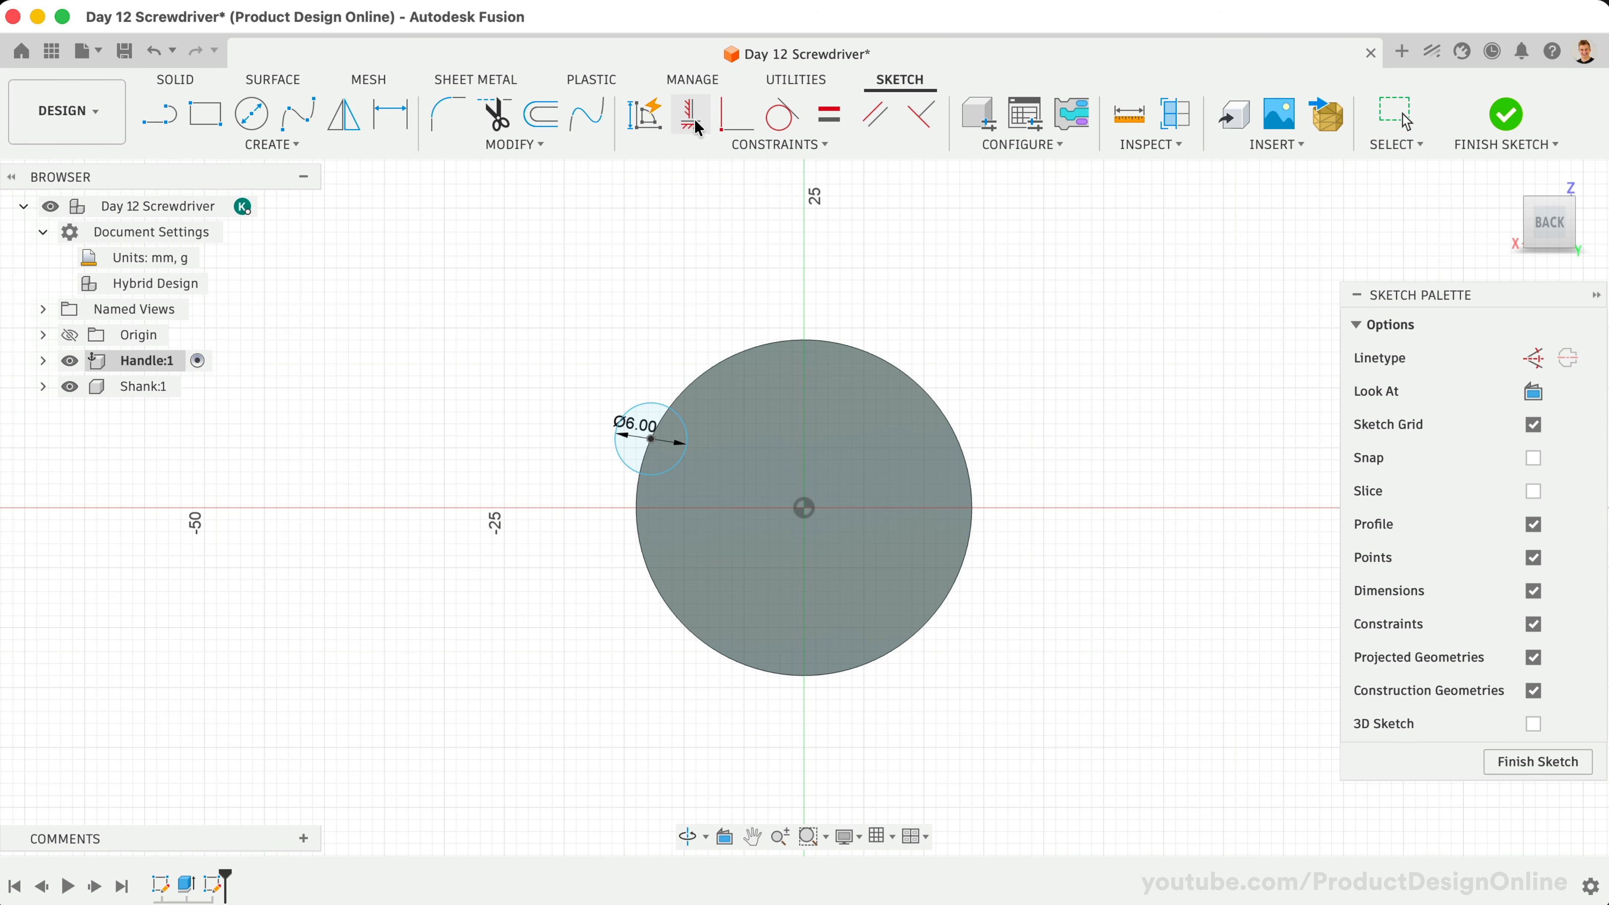
{"action": "left_click", "coordinate": [804, 508]}
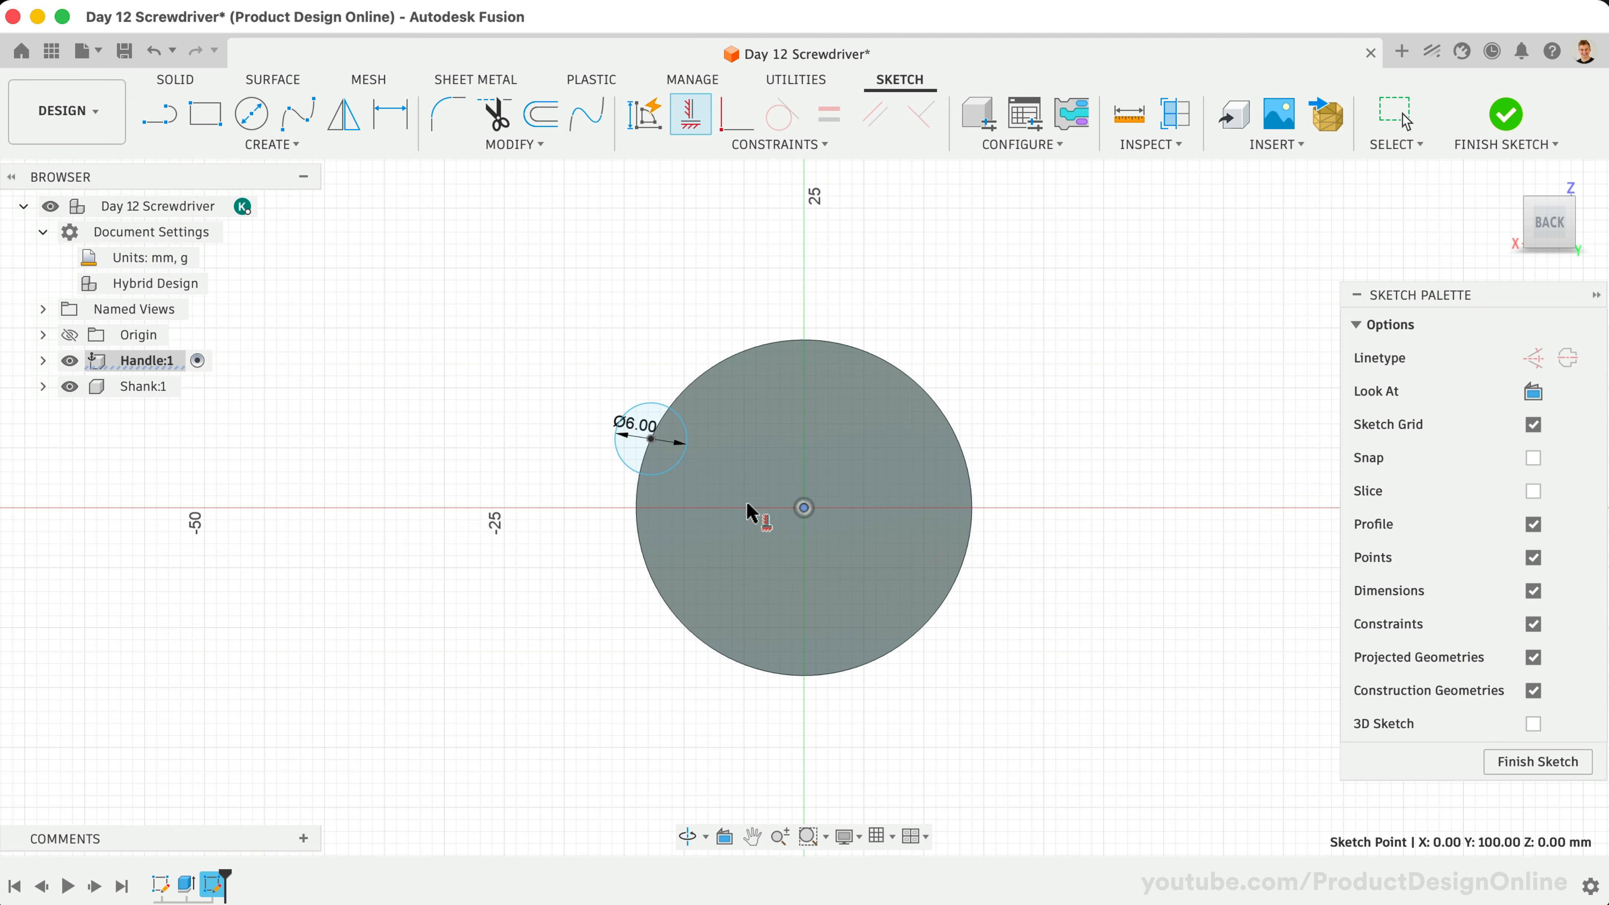
{"action": "left_click", "coordinate": [651, 439]}
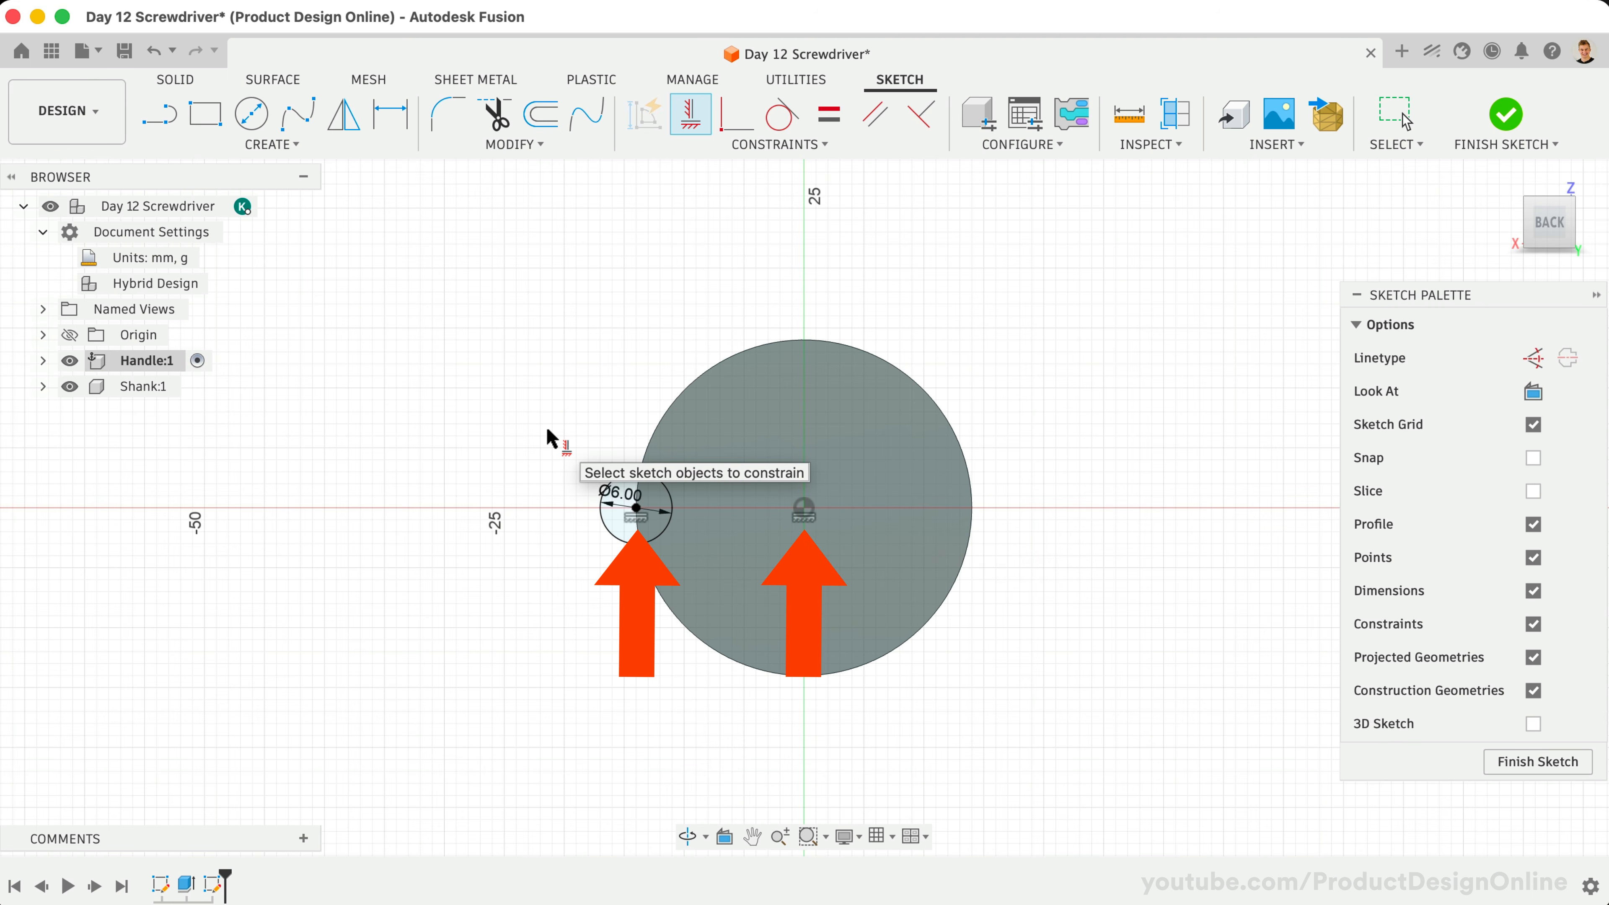
Extrude the part of the 6 mm circle inside the handle face by -75 mm as a cut along the cylinder
{"action": "middle_click_drag", "start_coordinate": [528, 355], "coordinate": [491, 294]}
{"action": "scroll", "coordinate": [515, 331], "scroll_direction": "up", "scroll_amount": 2}
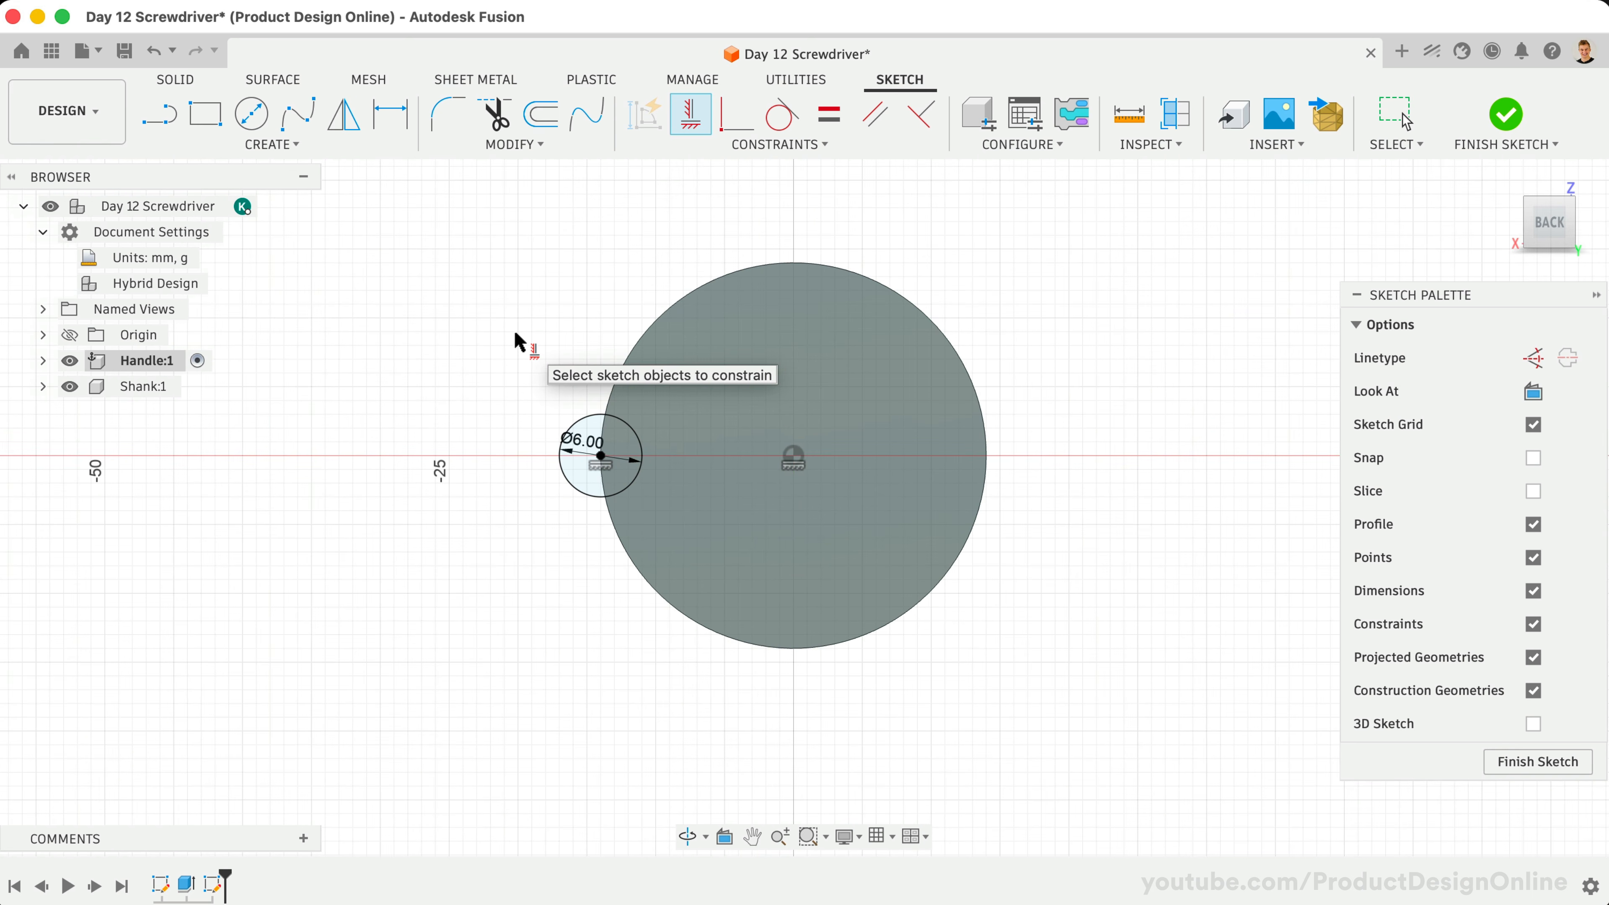
{"action": "key", "text": "e"}
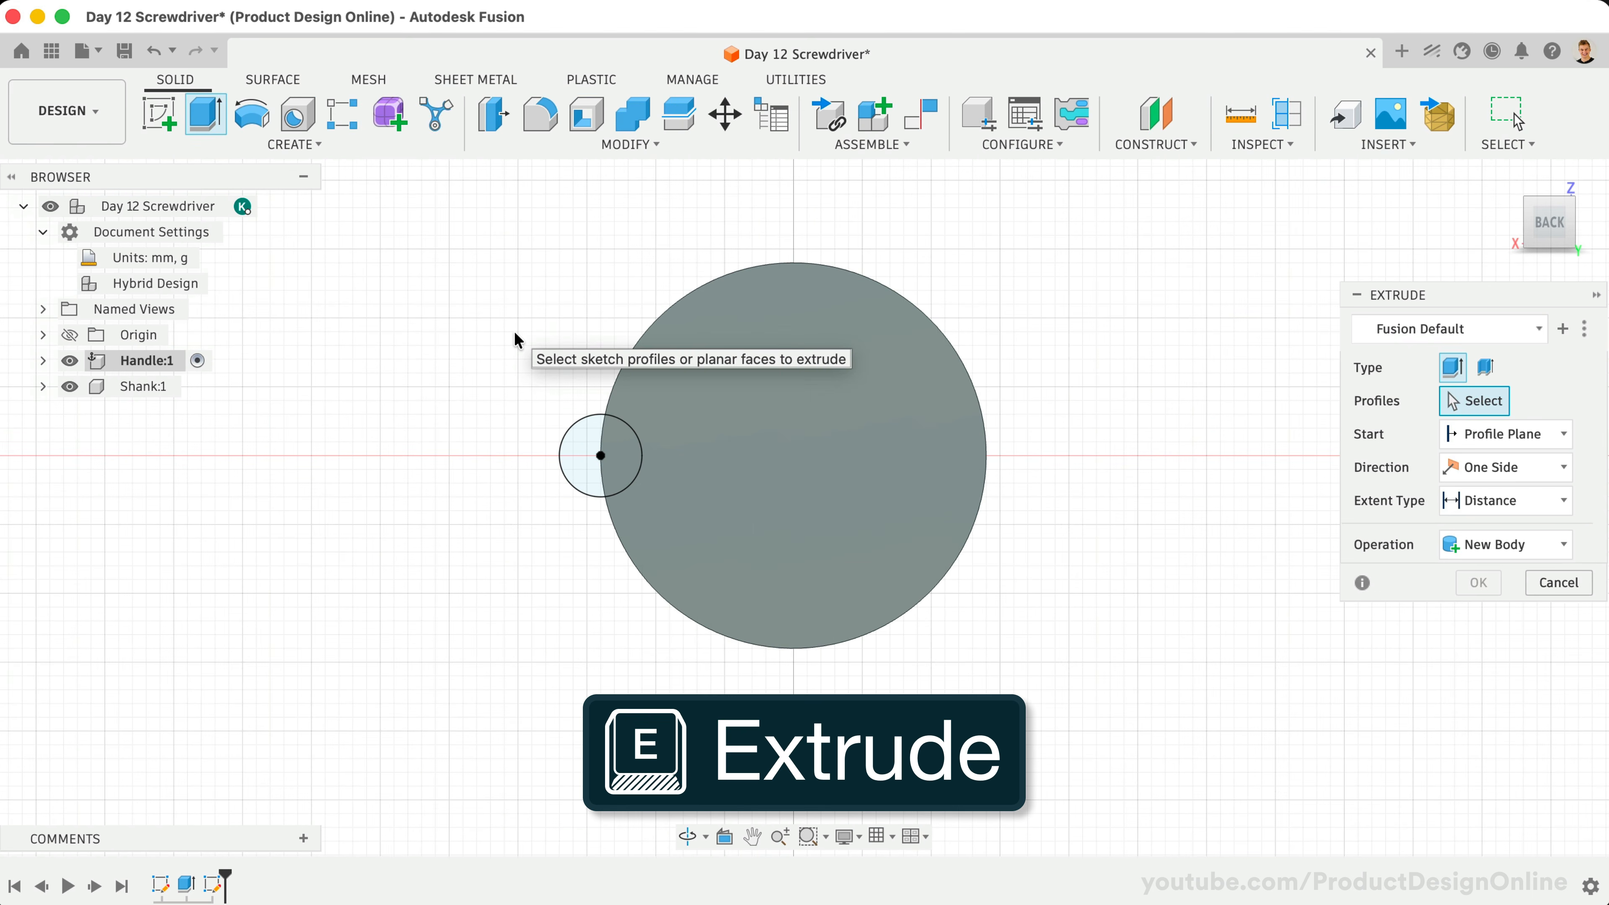
{"action": "left_click", "coordinate": [622, 460]}
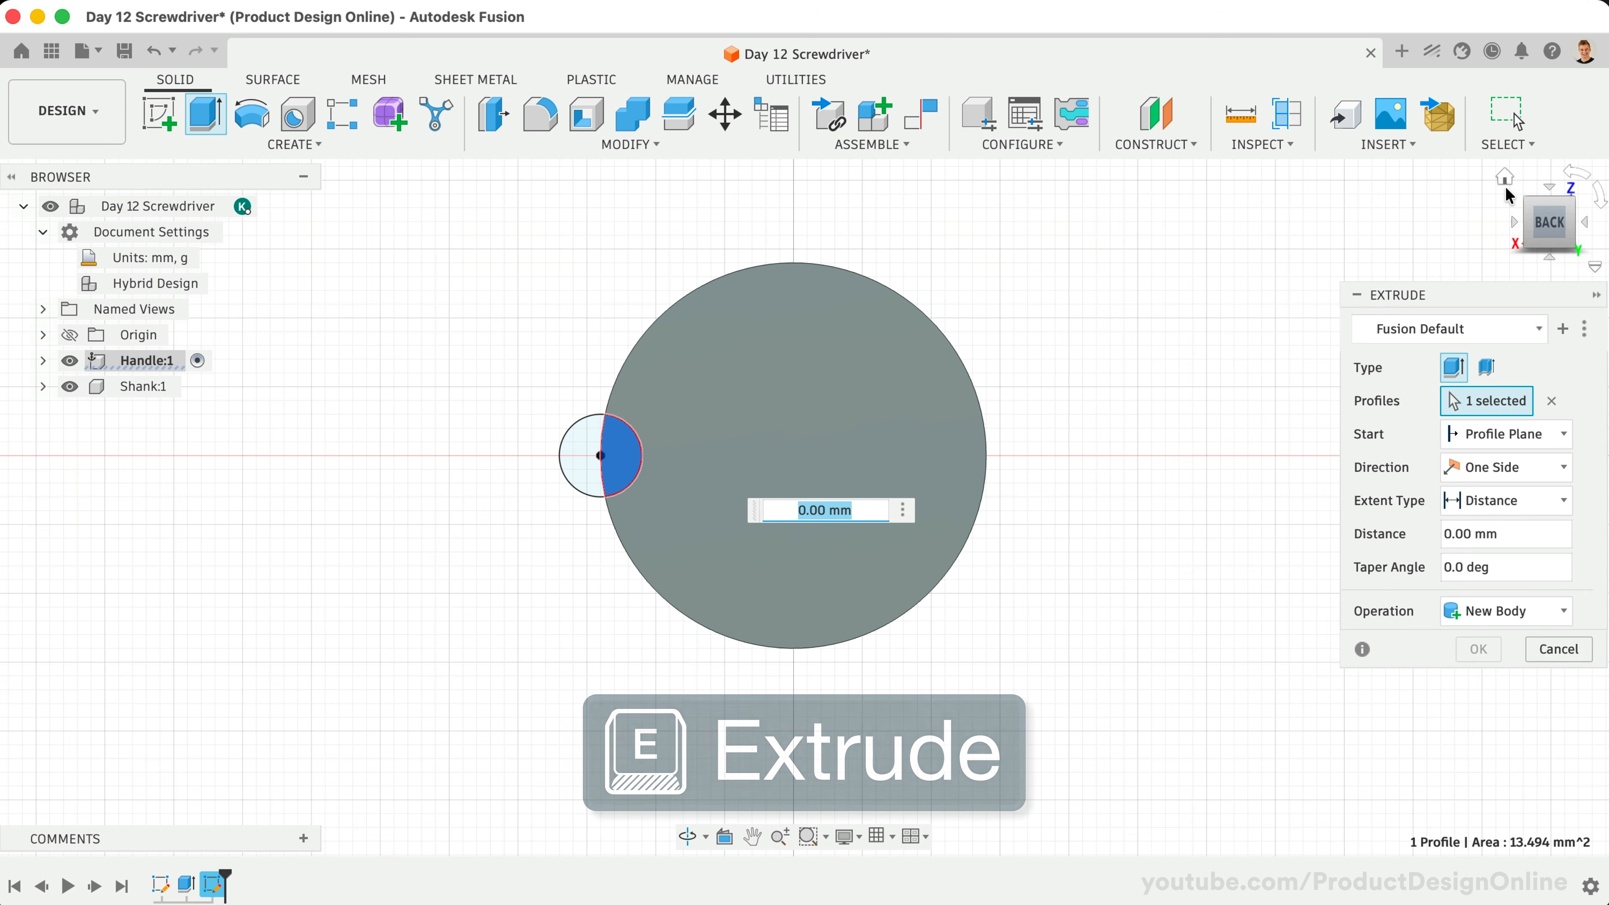
{"action": "left_click", "coordinate": [1525, 201]}
{"action": "left_click_drag", "start_coordinate": [1586, 226], "coordinate": [1601, 236]}
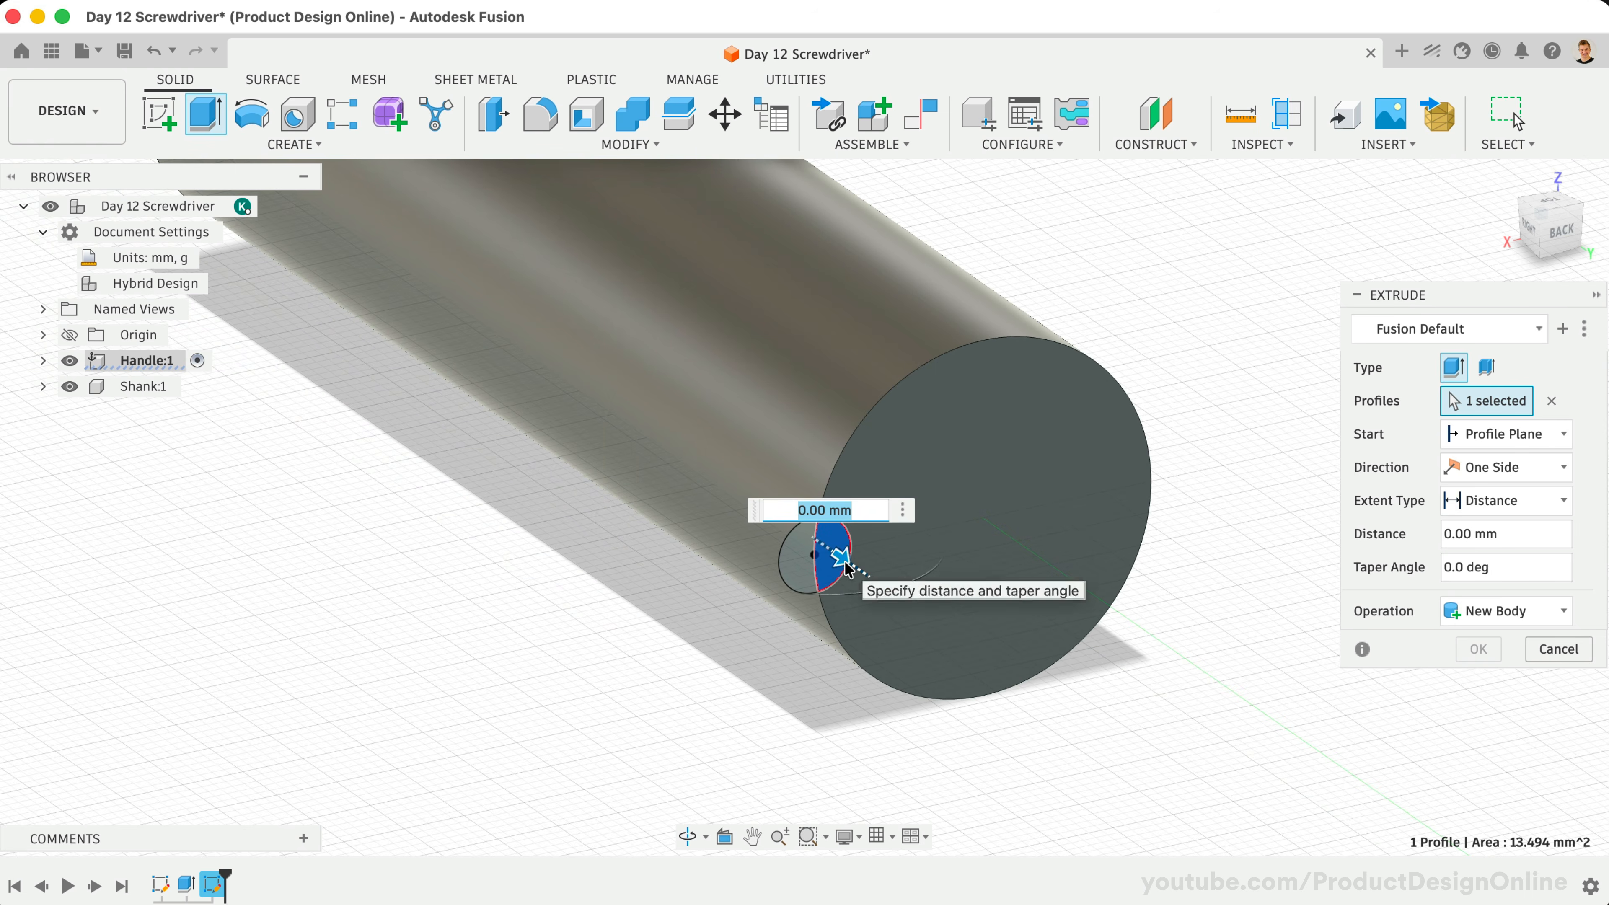
{"action": "left_click_drag", "start_coordinate": [845, 567], "coordinate": [599, 392]}
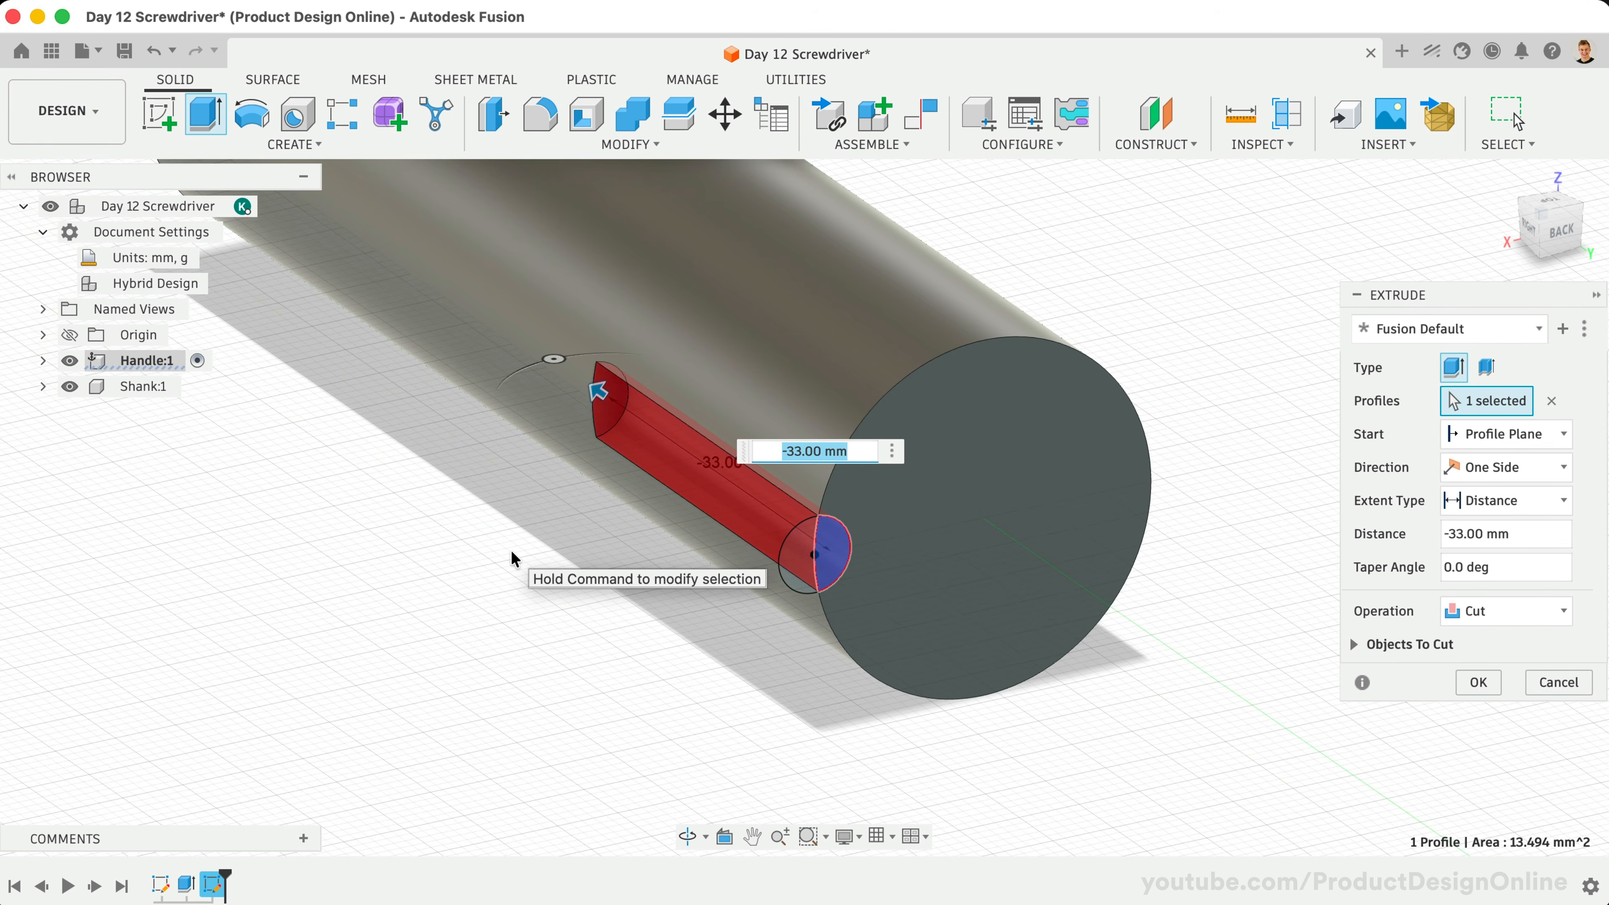
{"action": "type", "text": "-75"}
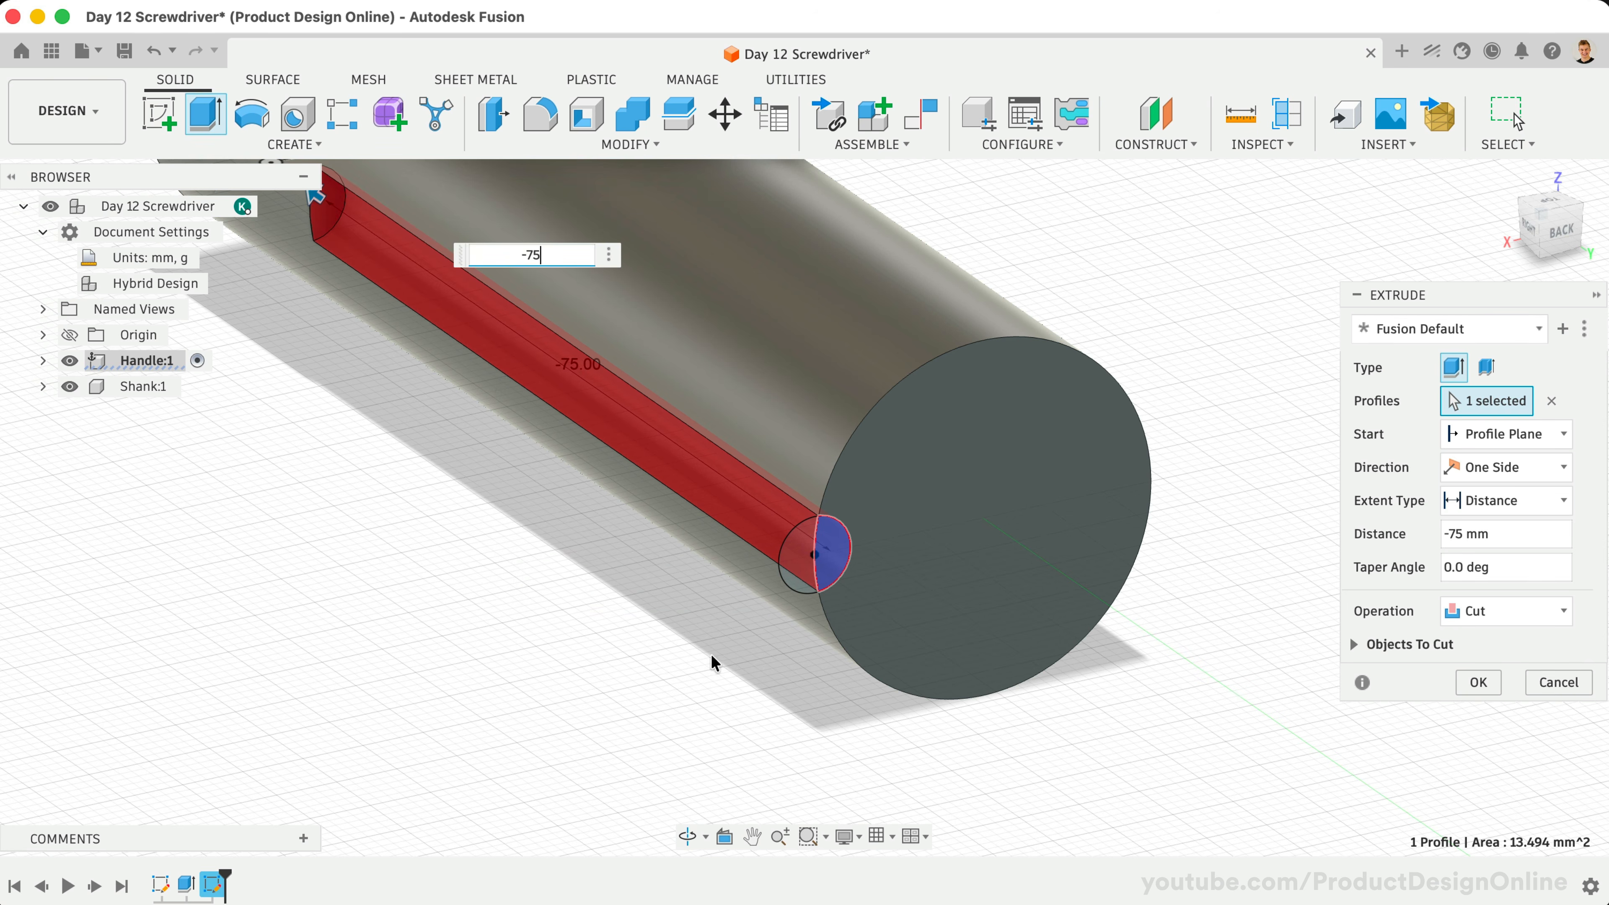
{"action": "left_click", "coordinate": [1471, 681]}
Start a circular pattern with object type Features and choose the groove's extruded cut as the object
{"action": "scroll", "coordinate": [983, 660], "scroll_direction": "down", "scroll_amount": 3}
{"action": "scroll", "coordinate": [983, 661], "scroll_direction": "up", "scroll_amount": 3}
{"action": "scroll", "coordinate": [983, 660], "scroll_direction": "left", "scroll_amount": 2}
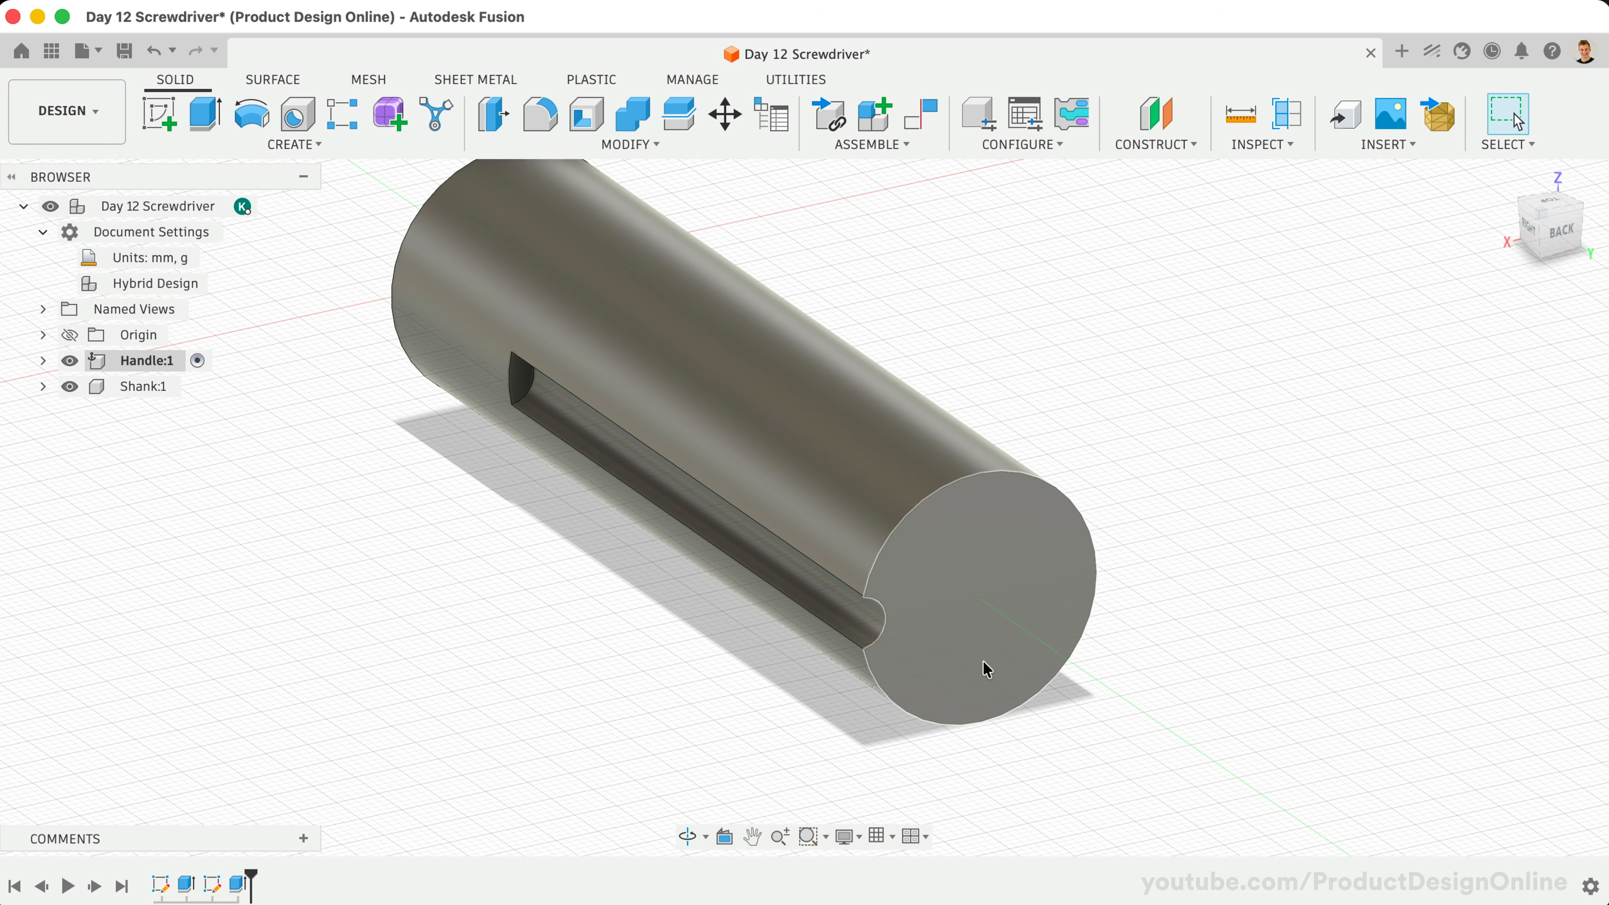
{"action": "scroll", "coordinate": [752, 636], "scroll_direction": "up", "scroll_amount": 2}
{"action": "scroll", "coordinate": [753, 637], "scroll_direction": "down", "scroll_amount": 2}
{"action": "scroll", "coordinate": [753, 637], "scroll_direction": "right", "scroll_amount": 2}
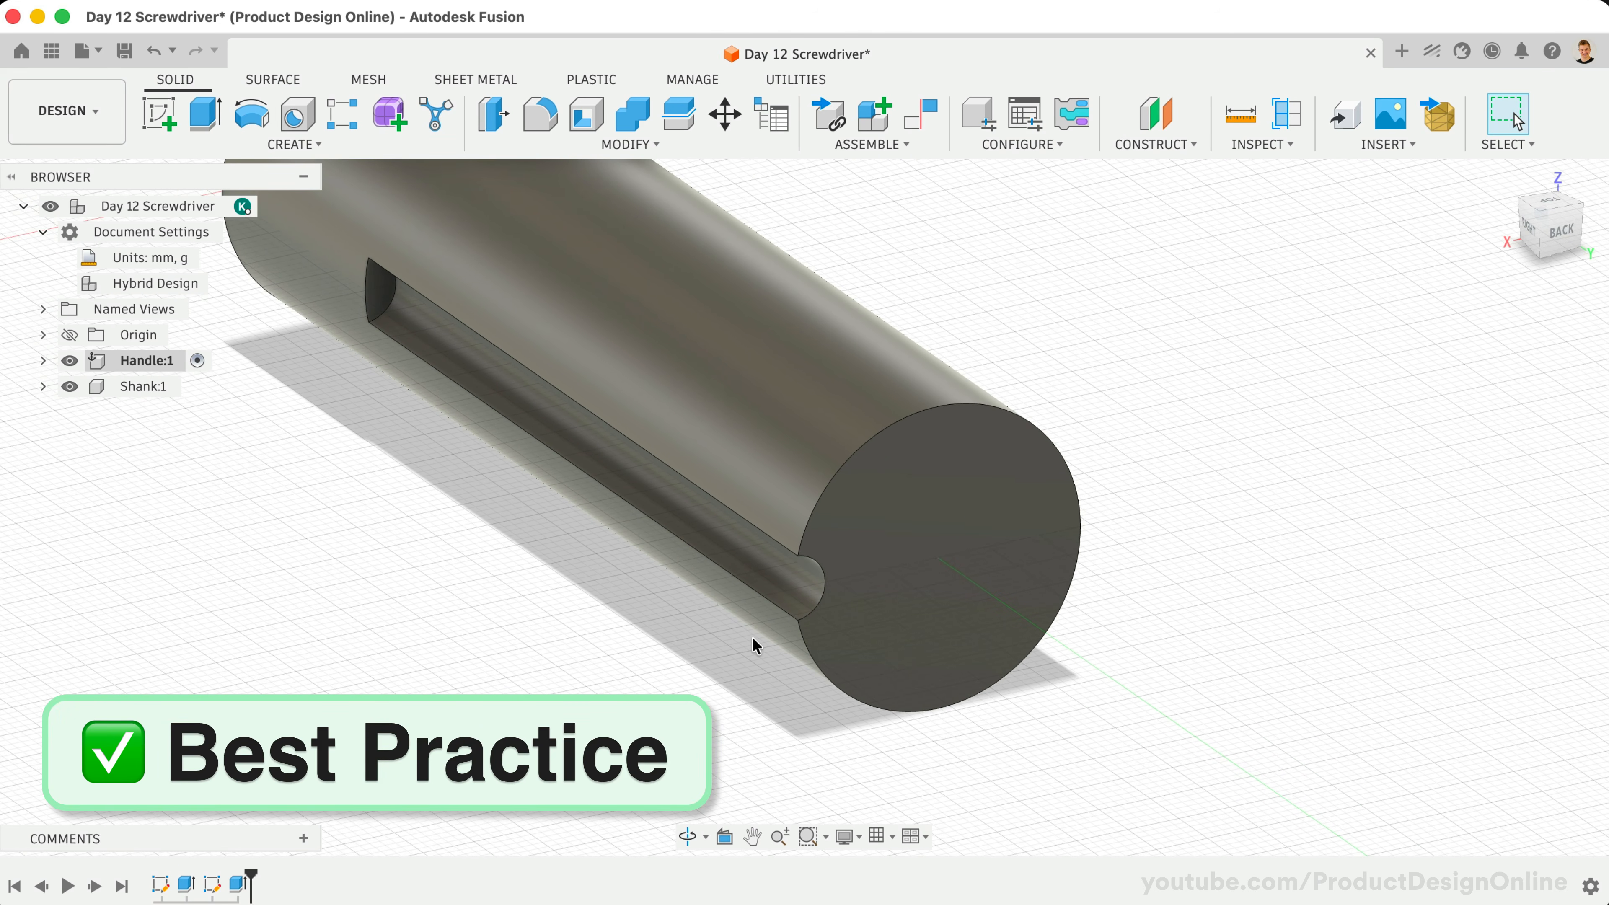
{"action": "scroll", "coordinate": [753, 637], "scroll_direction": "up", "scroll_amount": 1}
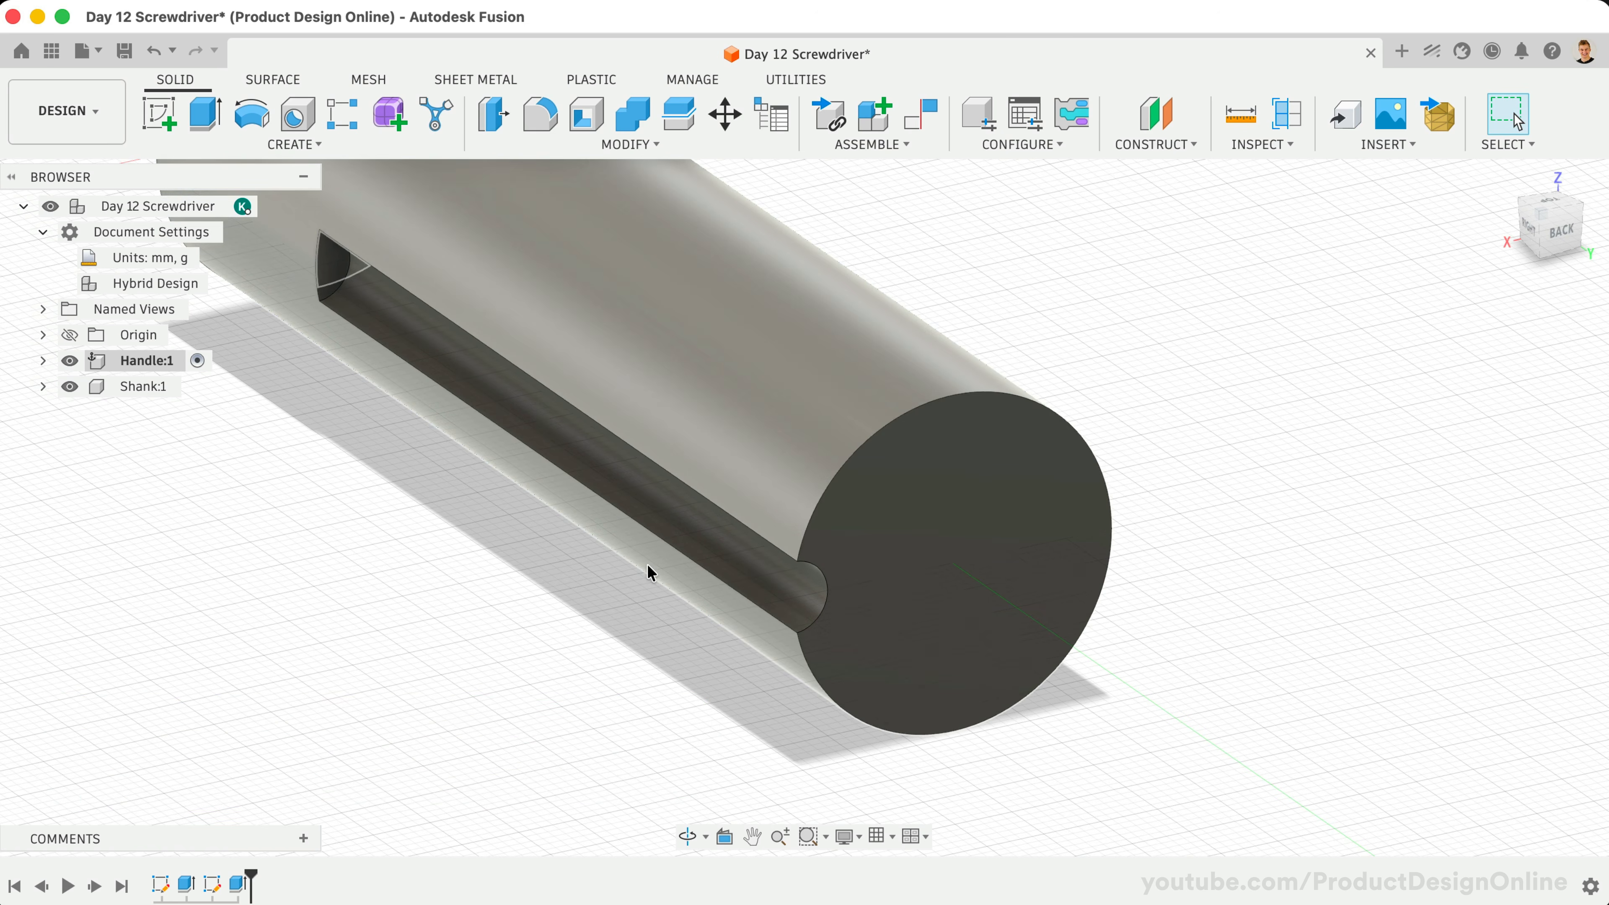
{"action": "left_click", "coordinate": [348, 129]}
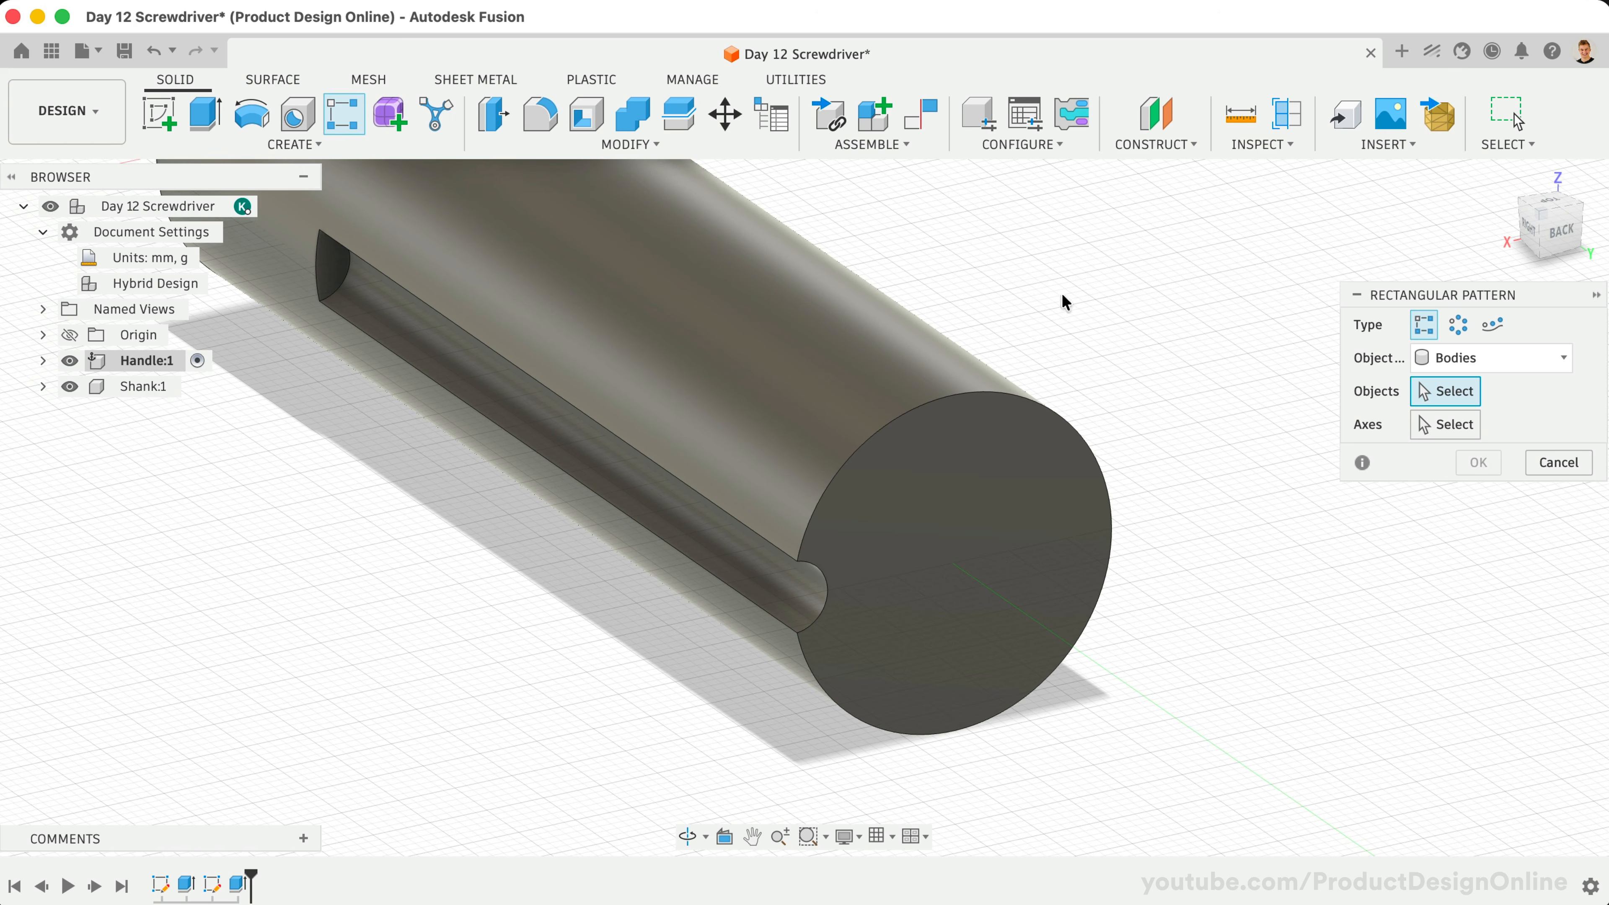
{"action": "left_click", "coordinate": [1465, 338]}
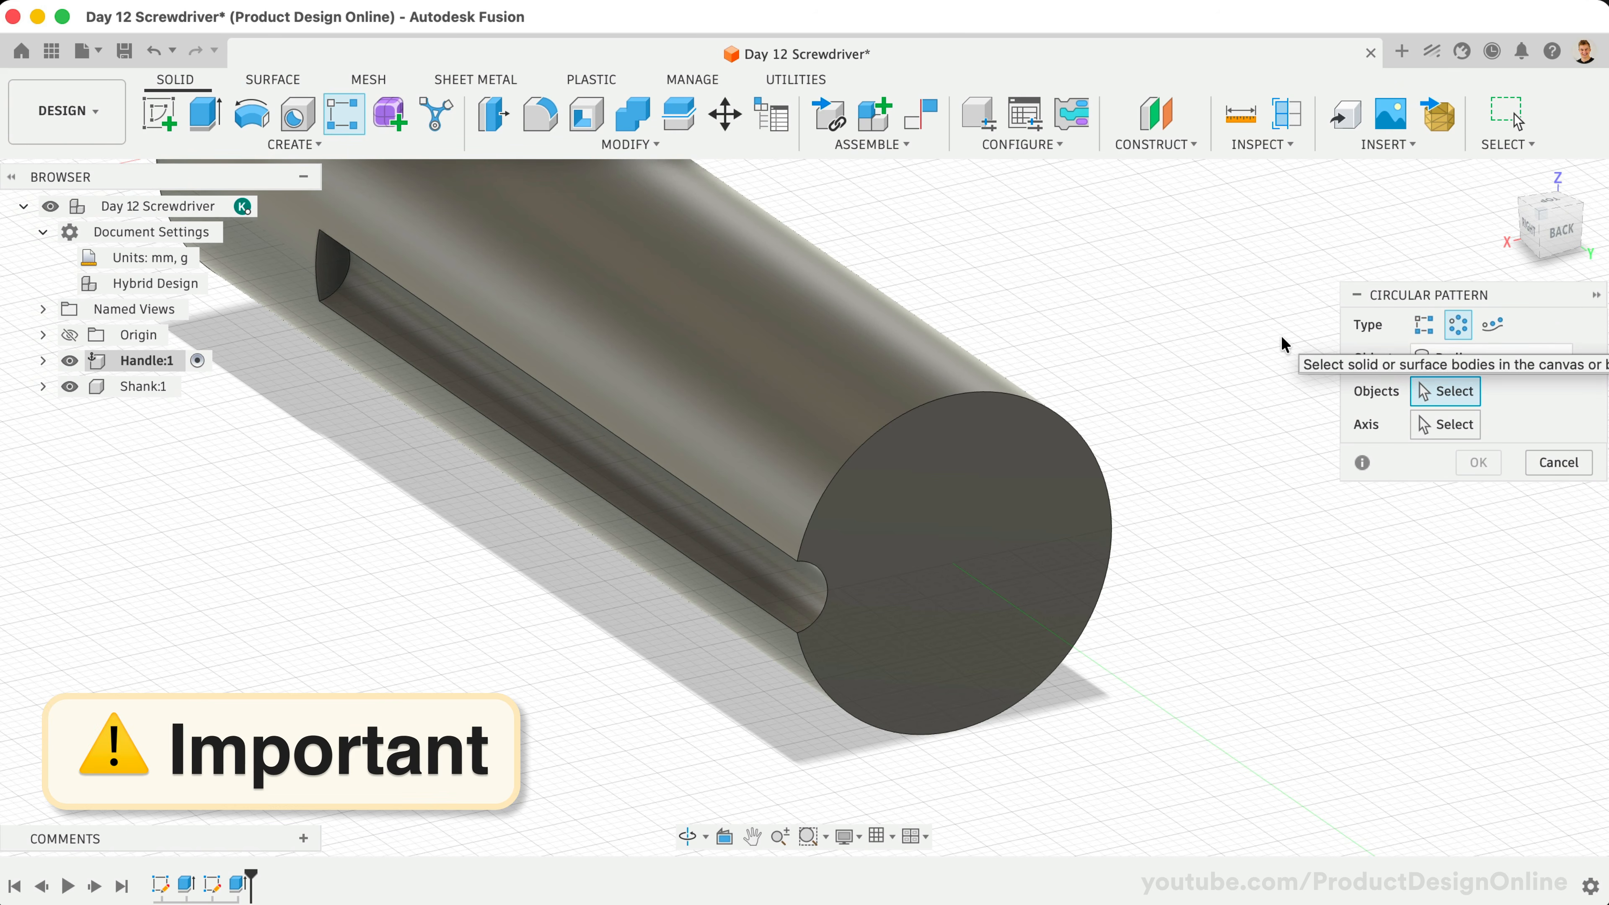
{"action": "left_click_drag", "start_coordinate": [1381, 310], "coordinate": [1332, 317]}
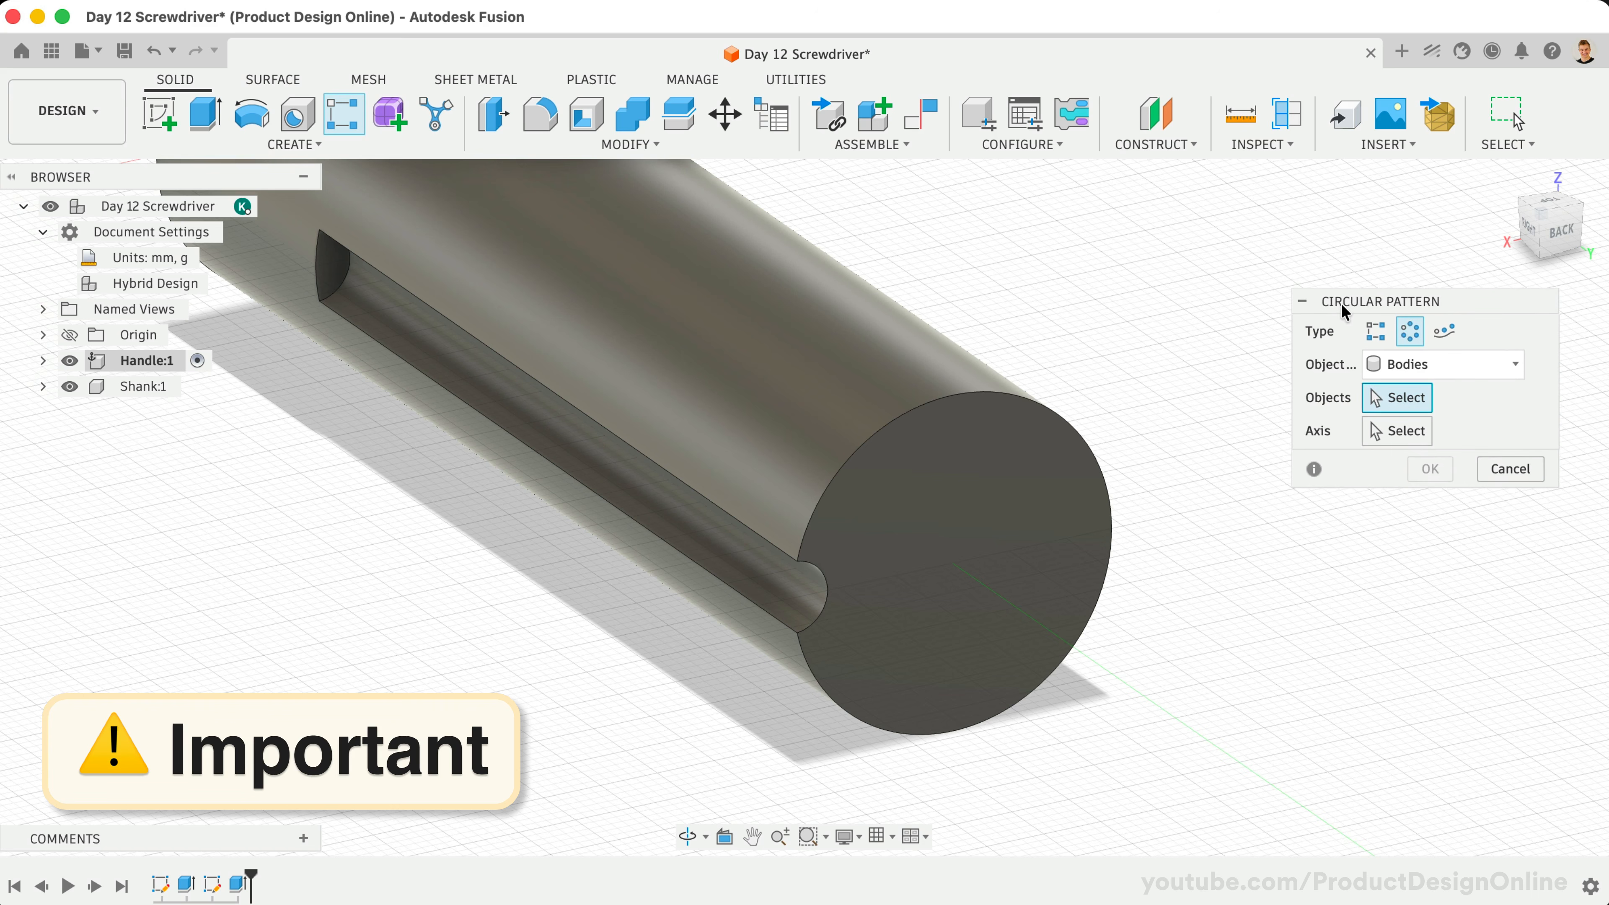
{"action": "left_click_drag", "start_coordinate": [1577, 564], "coordinate": [1592, 544]}
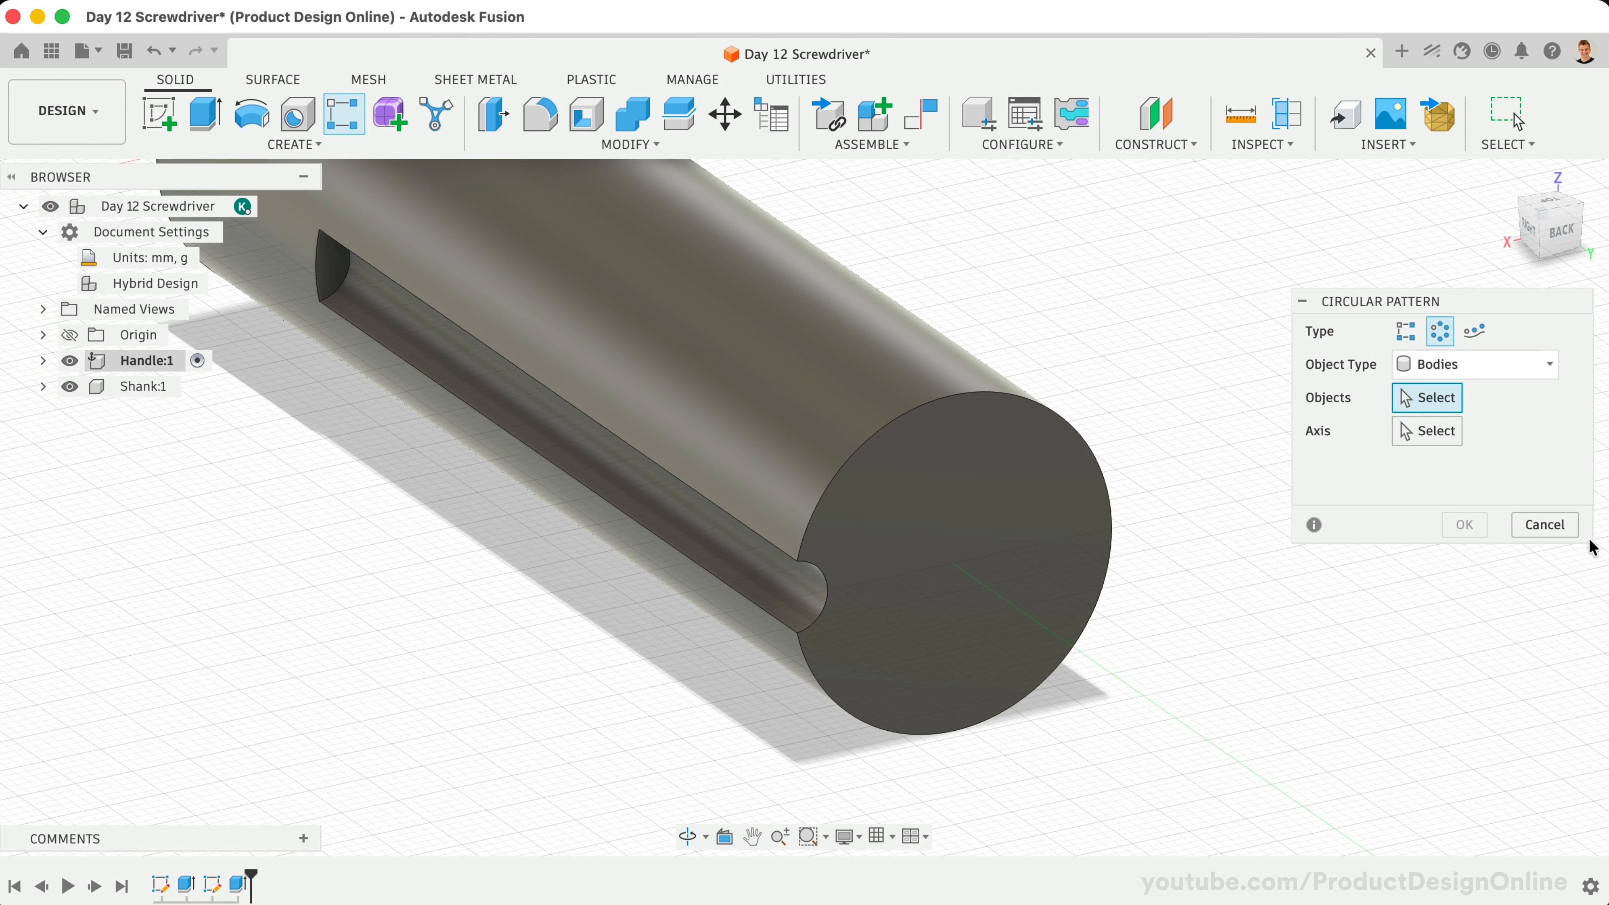
{"action": "left_click", "coordinate": [1519, 373]}
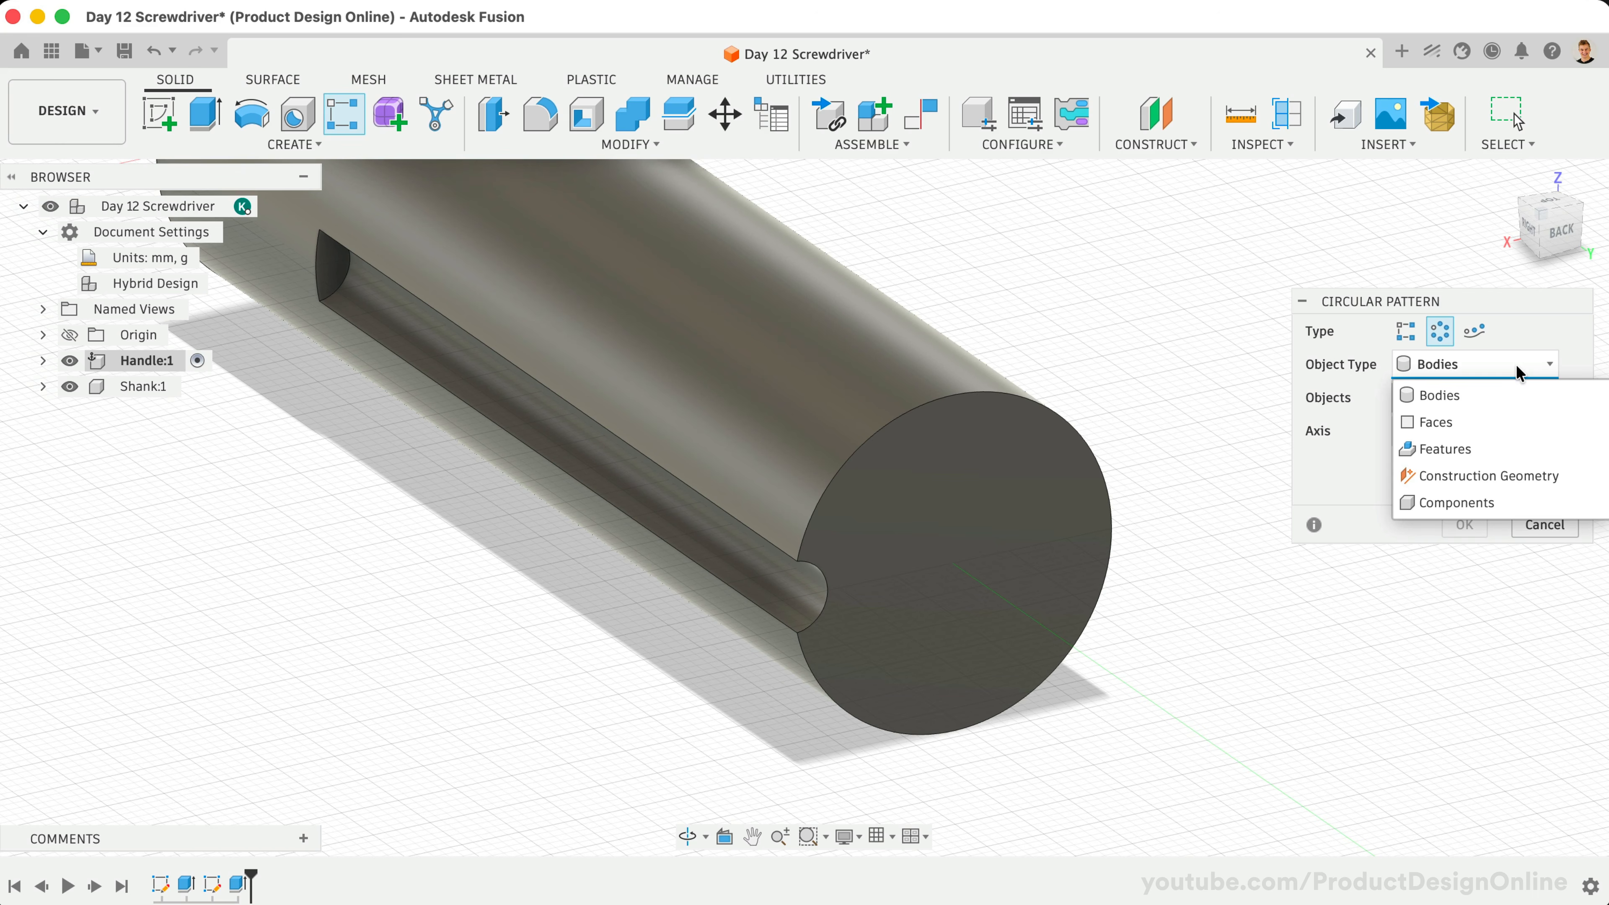
{"action": "left_click", "coordinate": [1518, 447]}
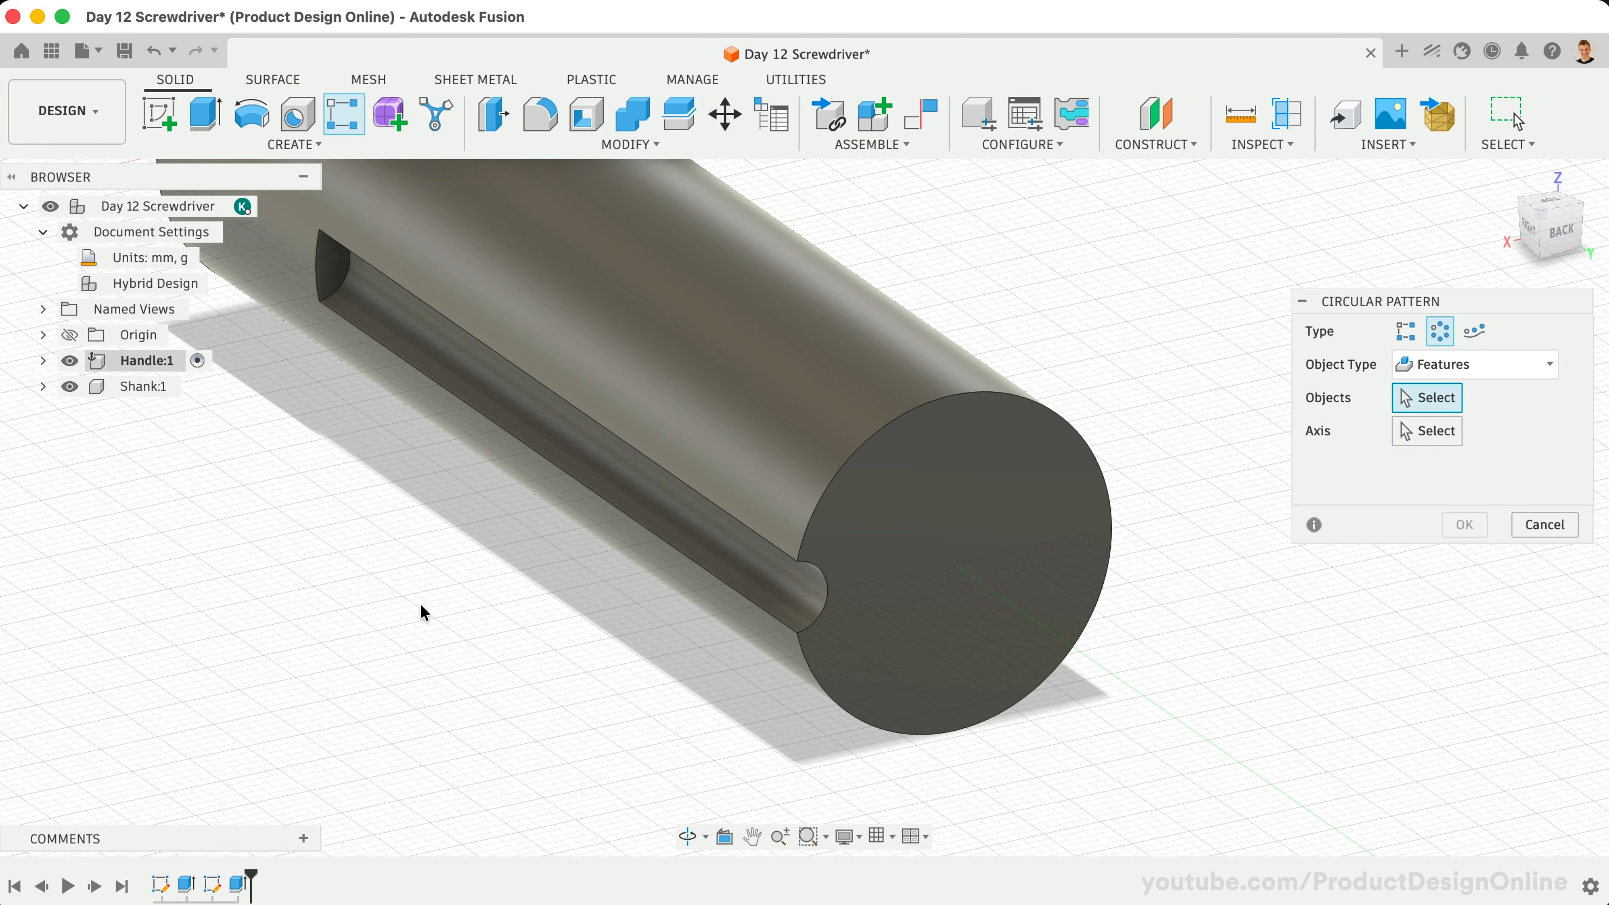
{"action": "left_click", "coordinate": [237, 888]}
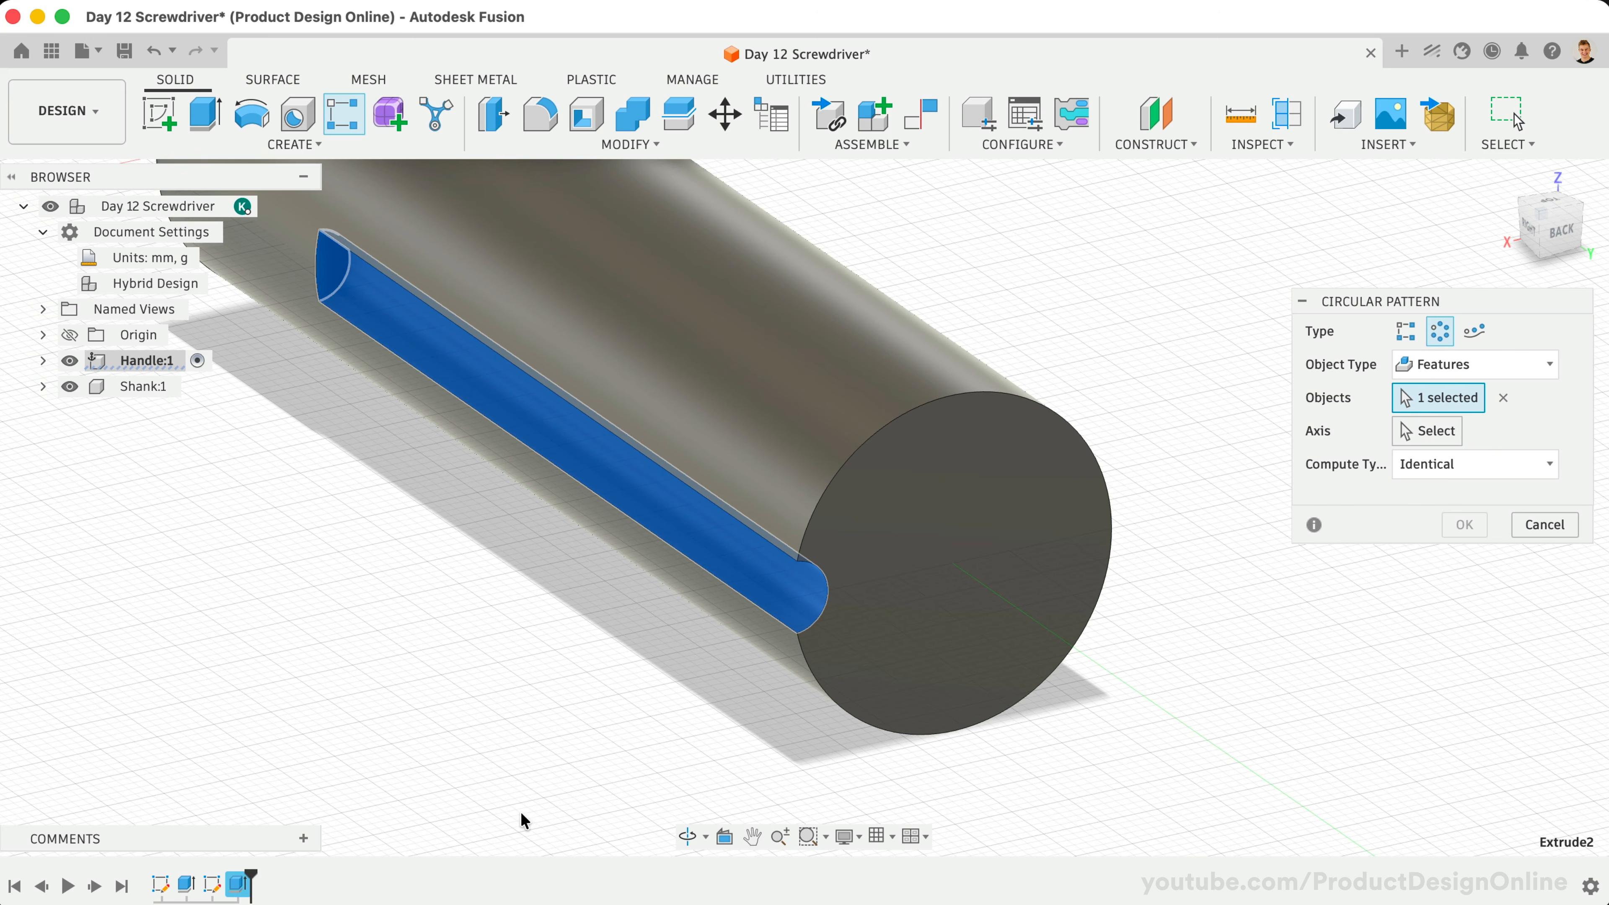
Set the Y axis of the Handle component's own origin as the circular pattern's axis
{"action": "left_click", "coordinate": [1426, 437]}
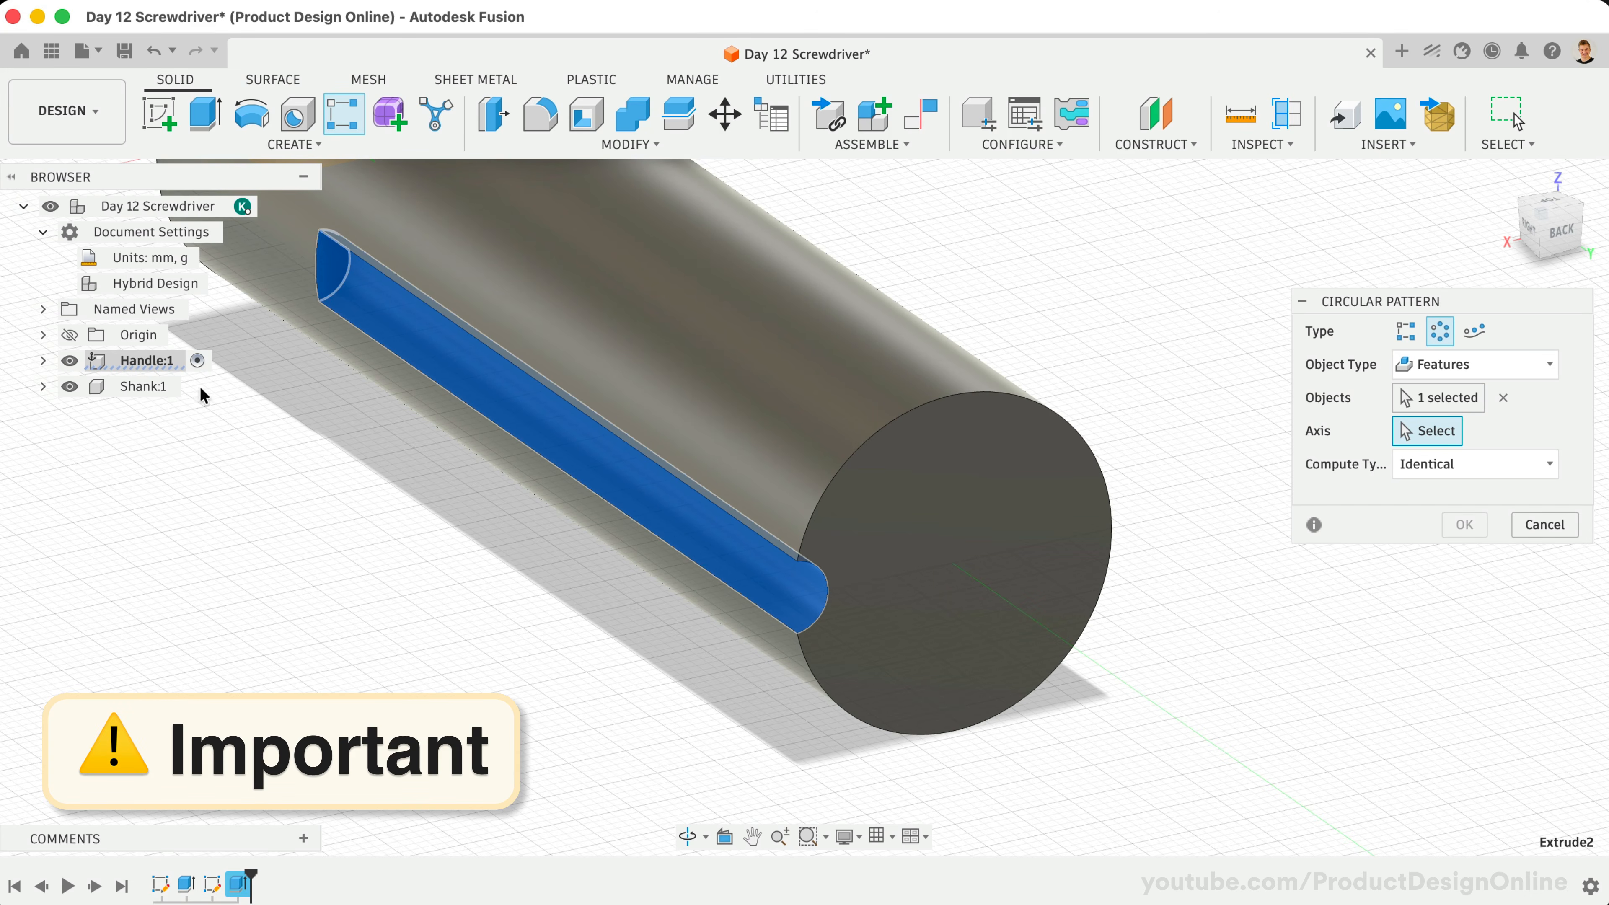
{"action": "left_click", "coordinate": [43, 361]}
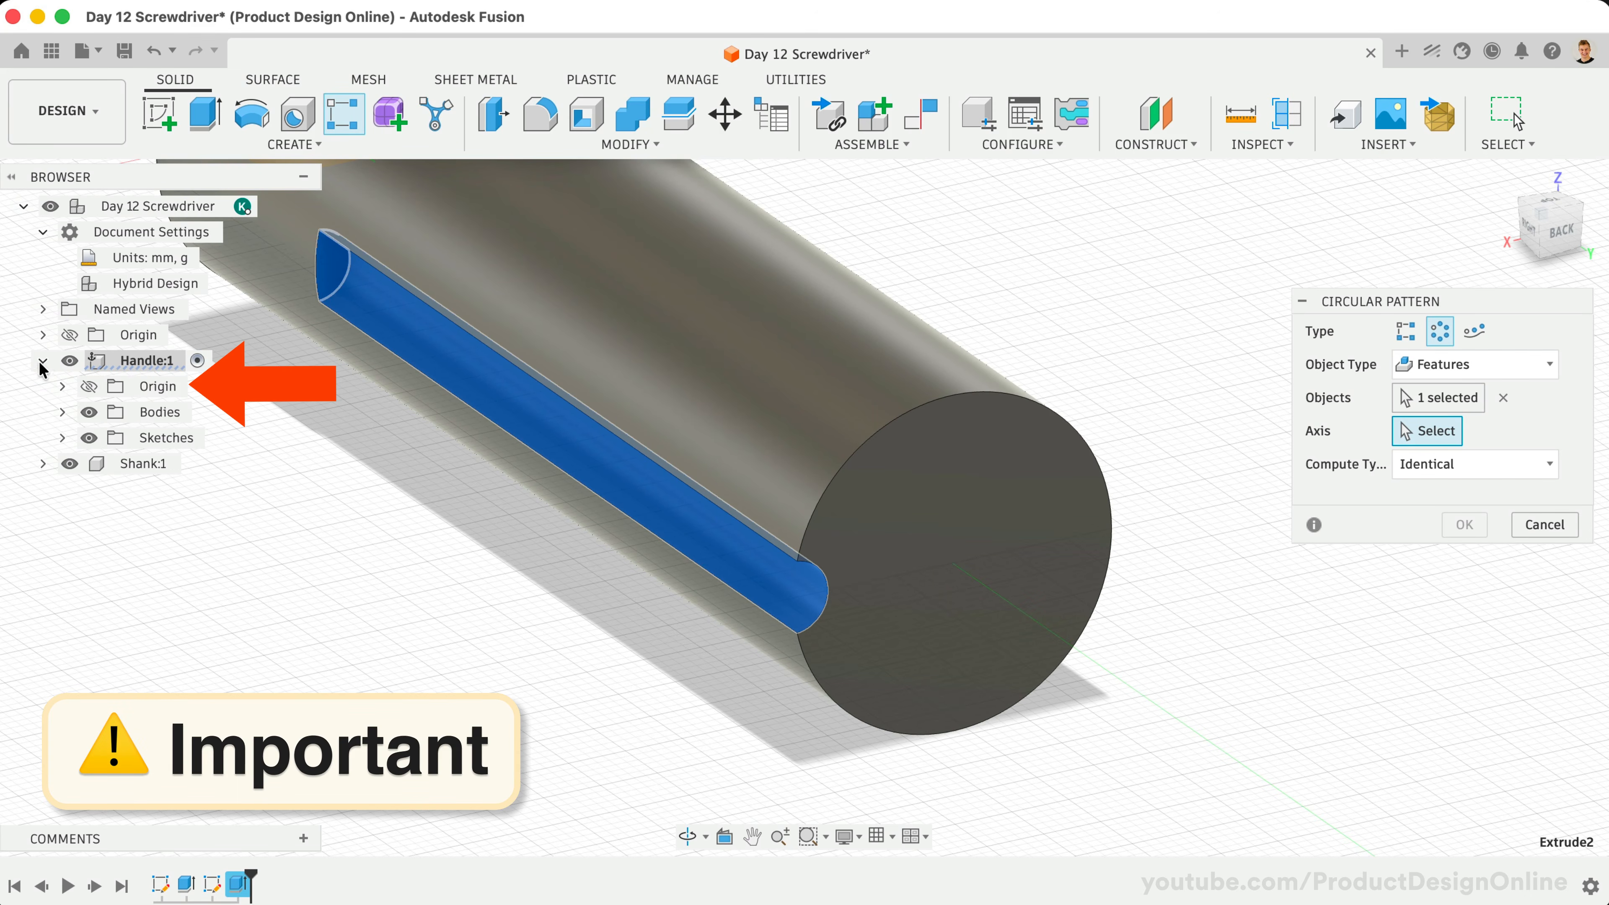
{"action": "left_click", "coordinate": [62, 387]}
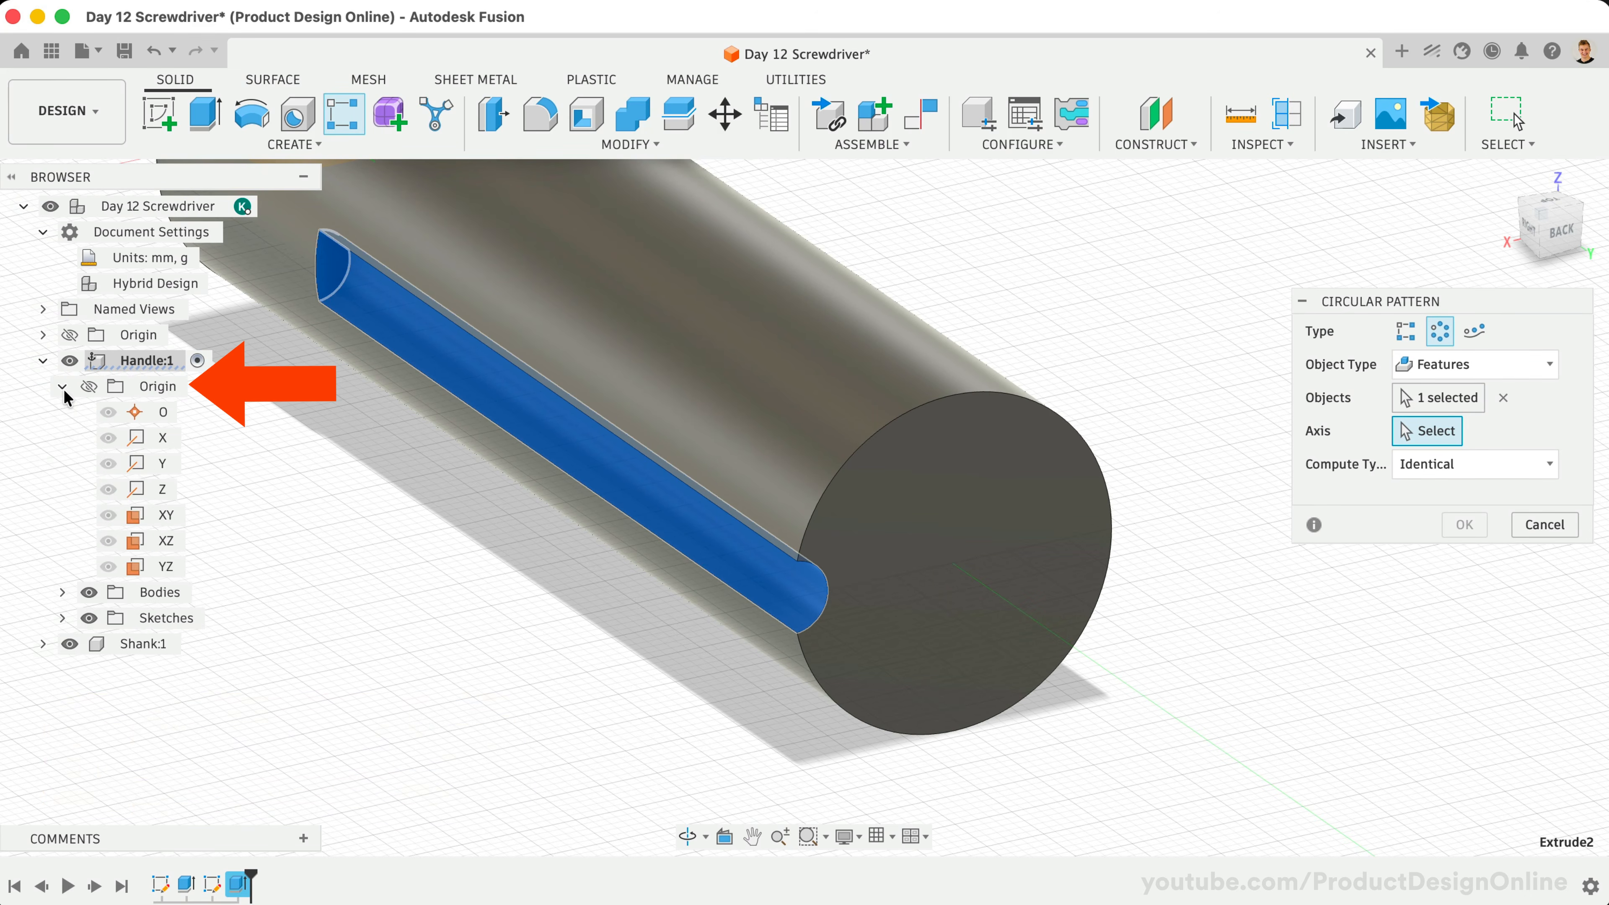
{"action": "left_click", "coordinate": [155, 469]}
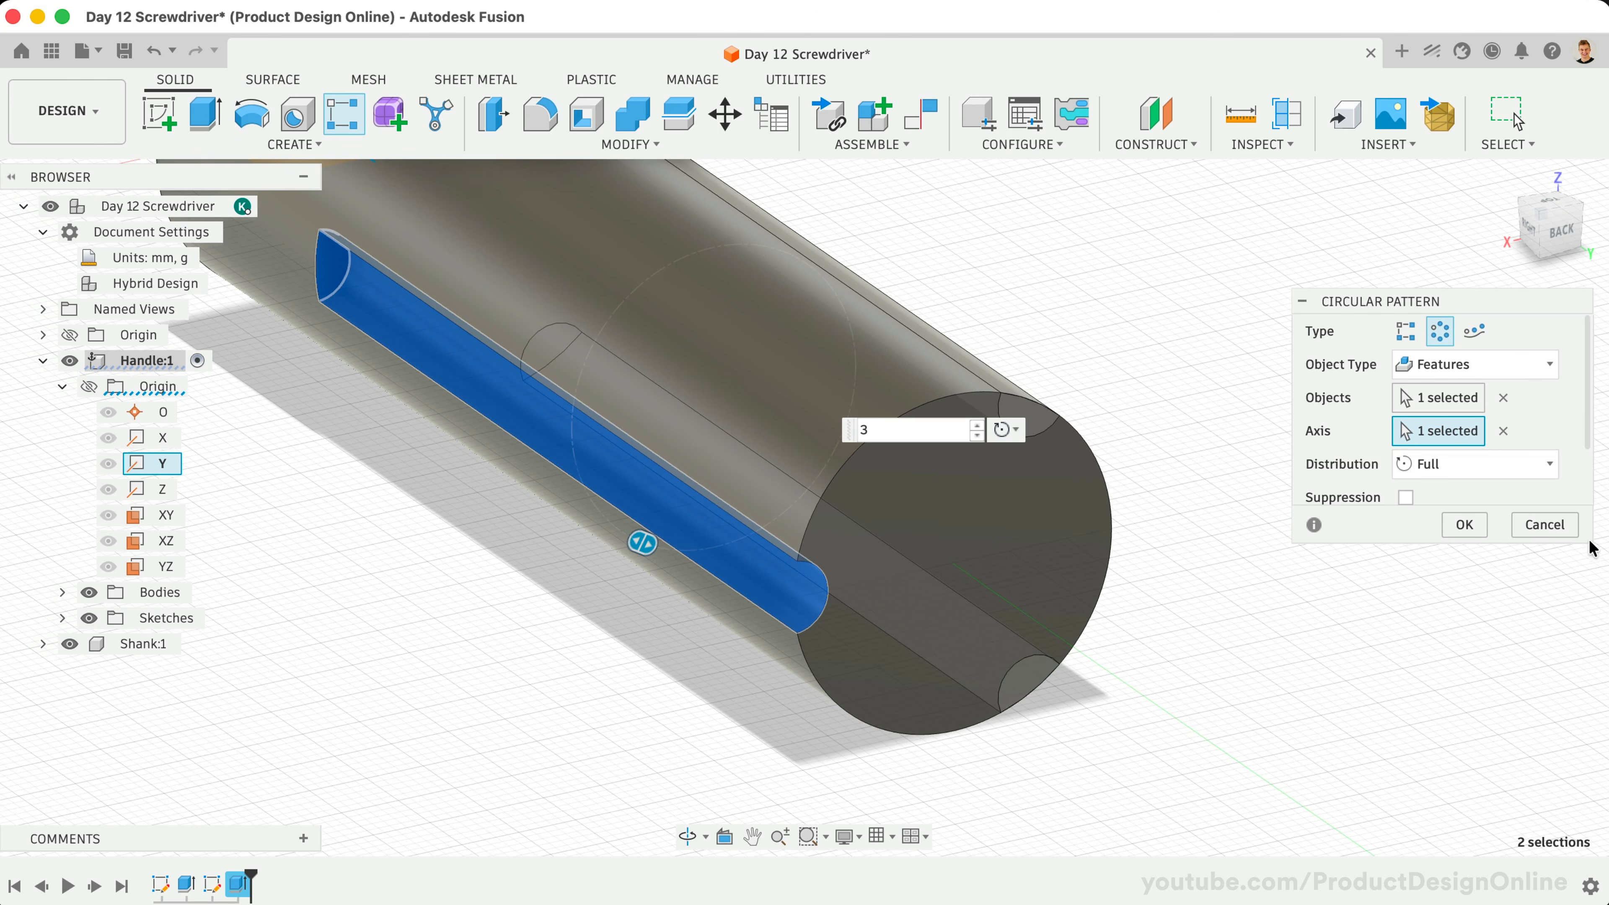
Set the groove pattern's quantity to 6 and its compute type to Optimized, and finish the full circular pattern
{"action": "left_click_drag", "start_coordinate": [1592, 547], "coordinate": [1593, 647]}
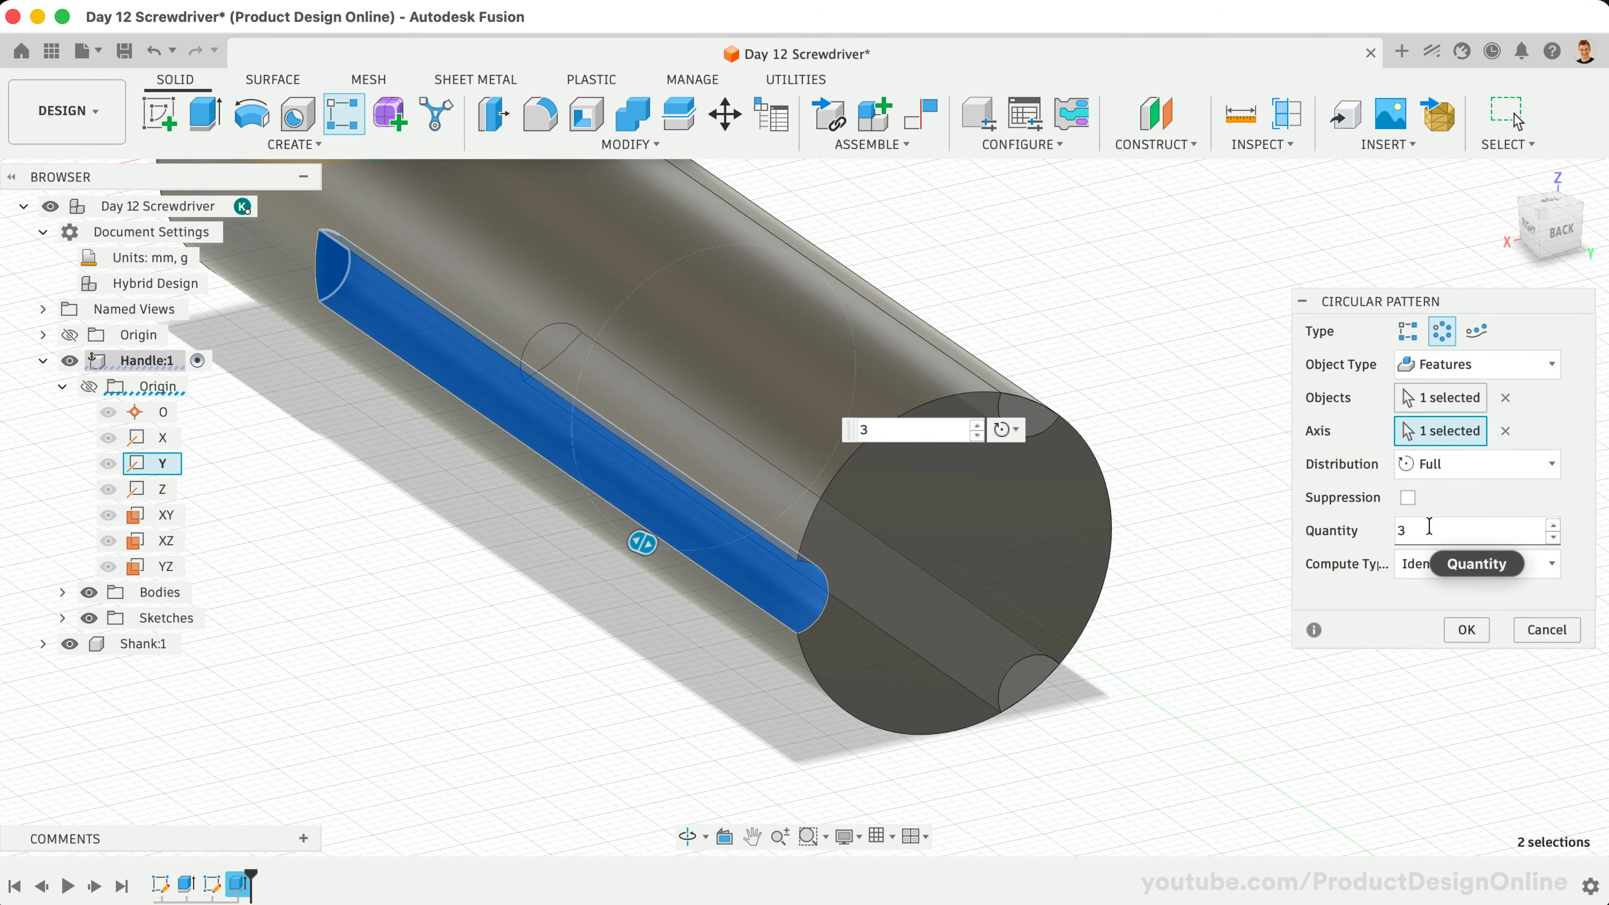
{"action": "double_click", "coordinate": [1404, 530]}
{"action": "type", "text": "6"}
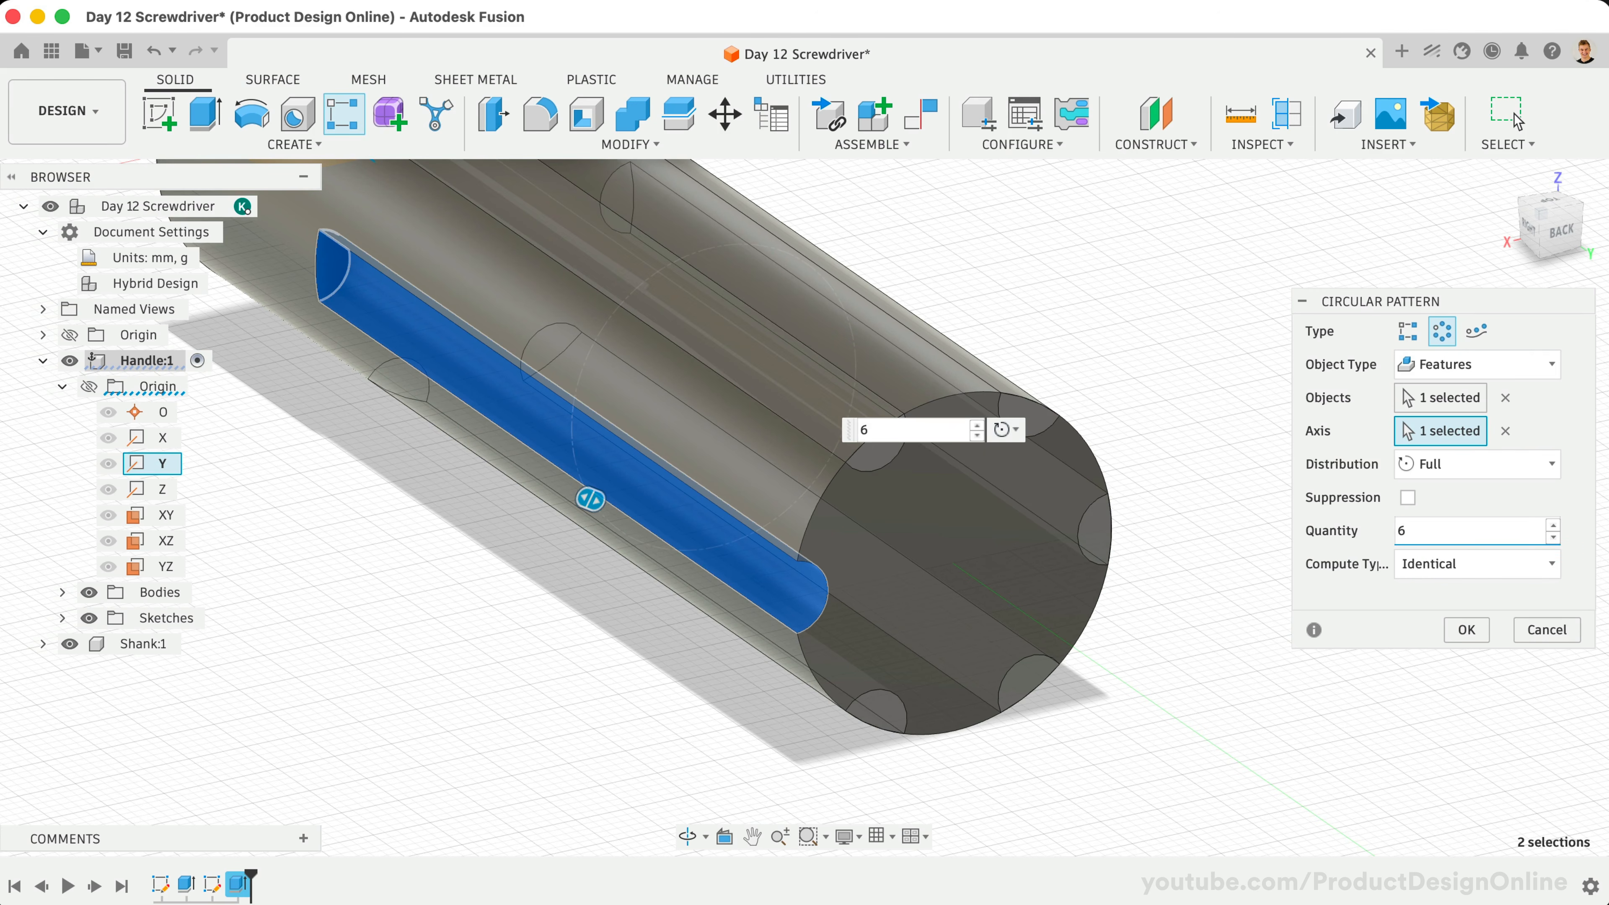
{"action": "left_click", "coordinate": [1455, 558]}
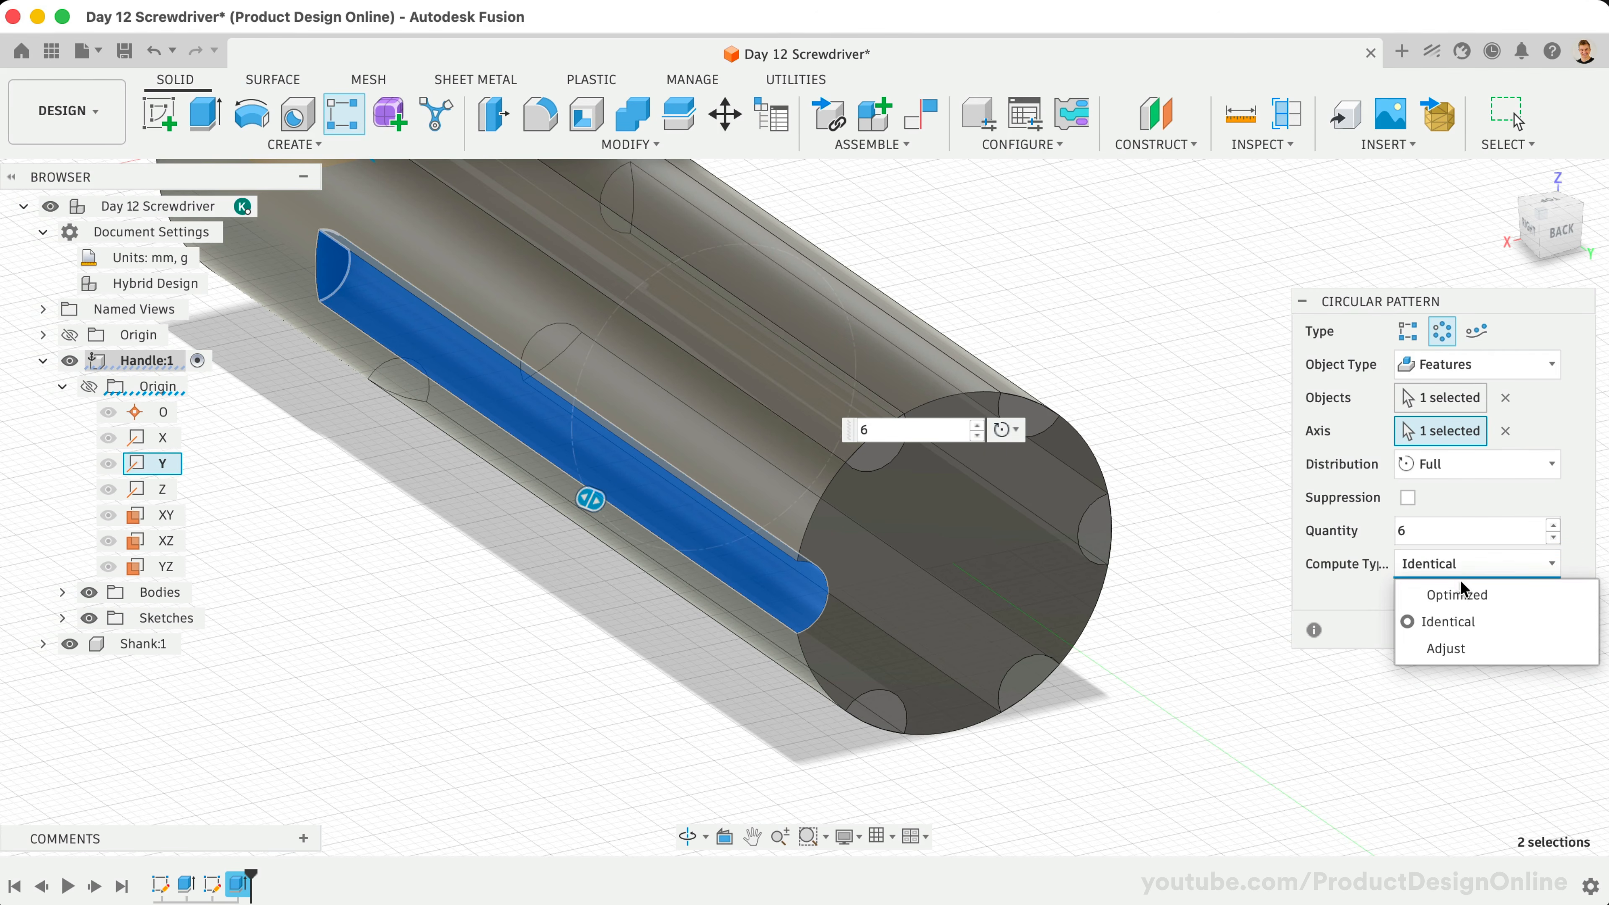
{"action": "left_click", "coordinate": [1503, 598]}
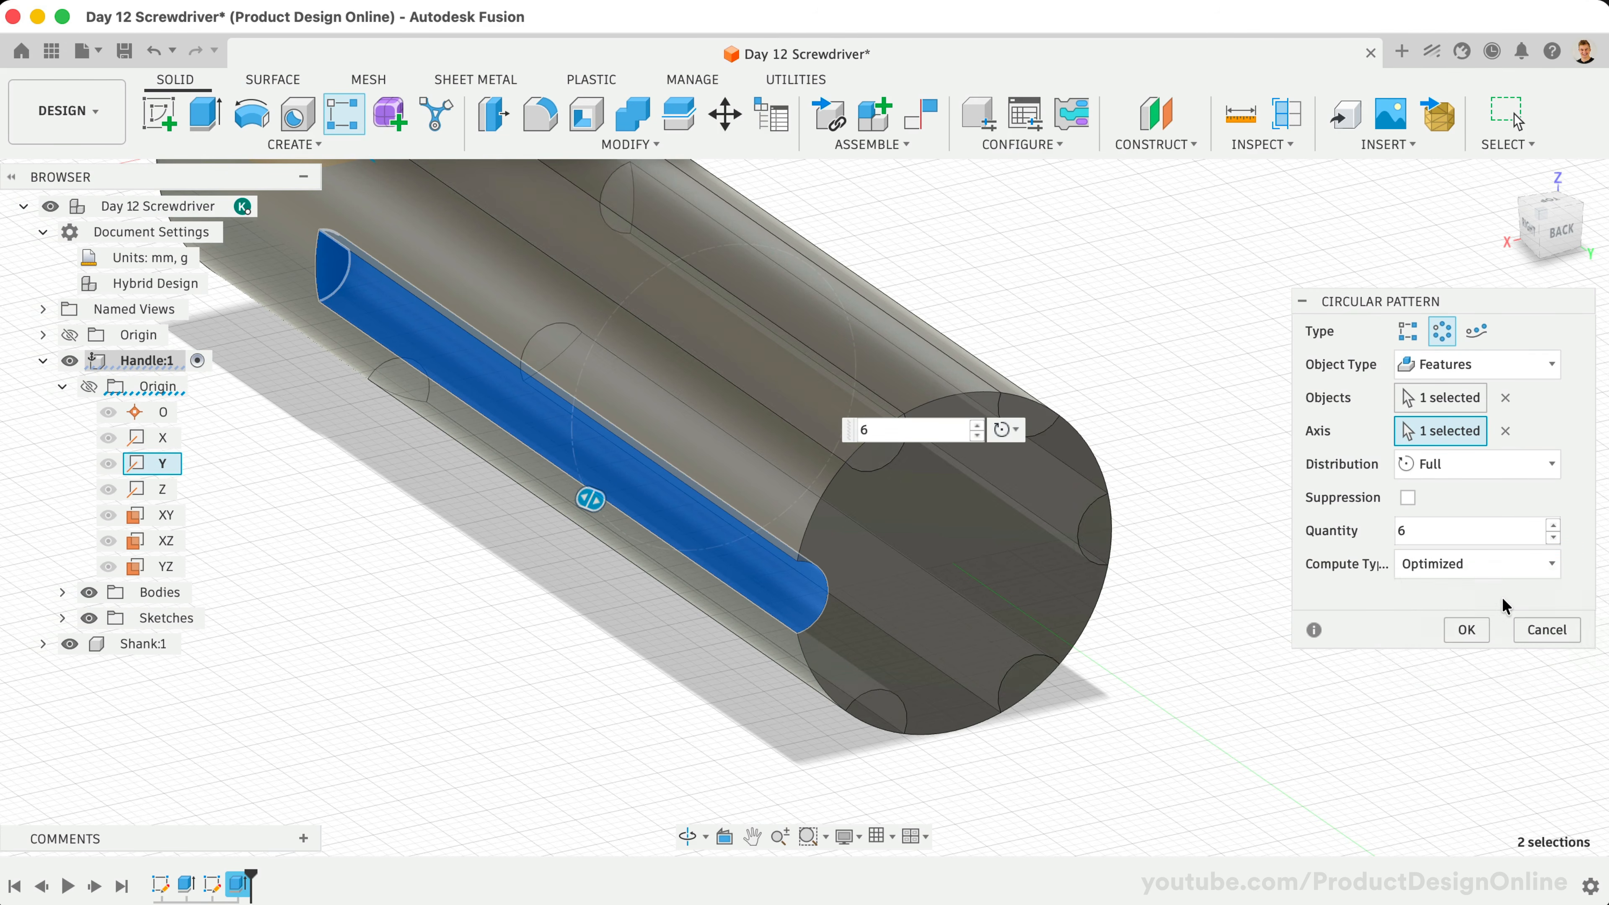
{"action": "left_click", "coordinate": [1461, 631]}
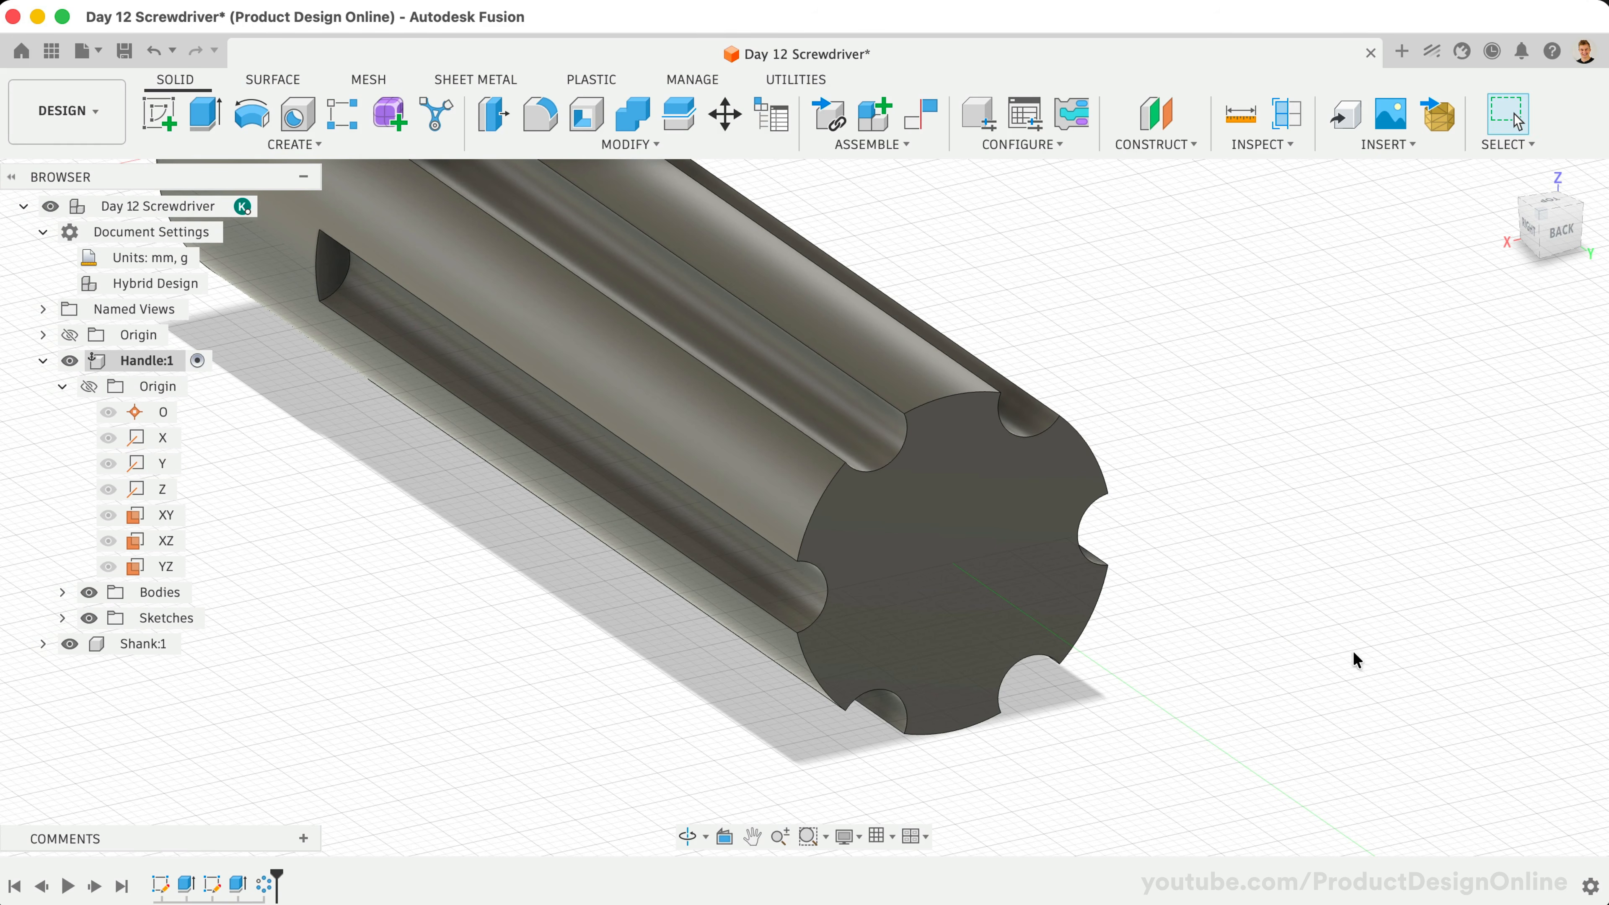
Start a new sketch on the YZ origin plane of the Handle component
{"action": "scroll", "coordinate": [1324, 644], "scroll_direction": "down", "scroll_amount": 3}
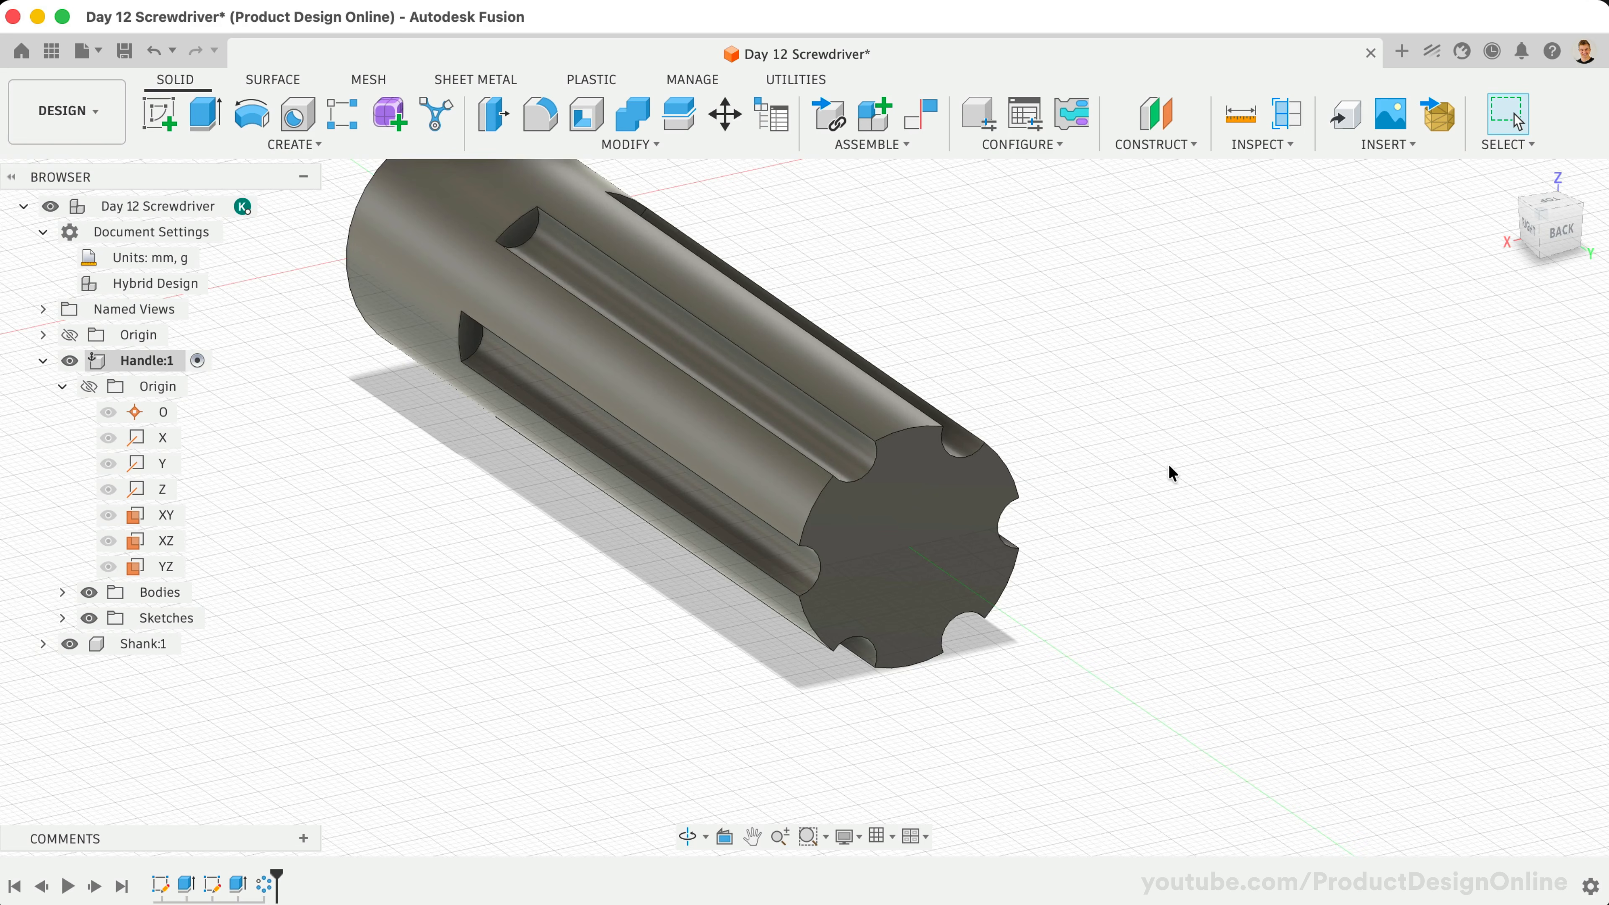
{"action": "scroll", "coordinate": [1168, 464], "scroll_direction": "left", "scroll_amount": 3}
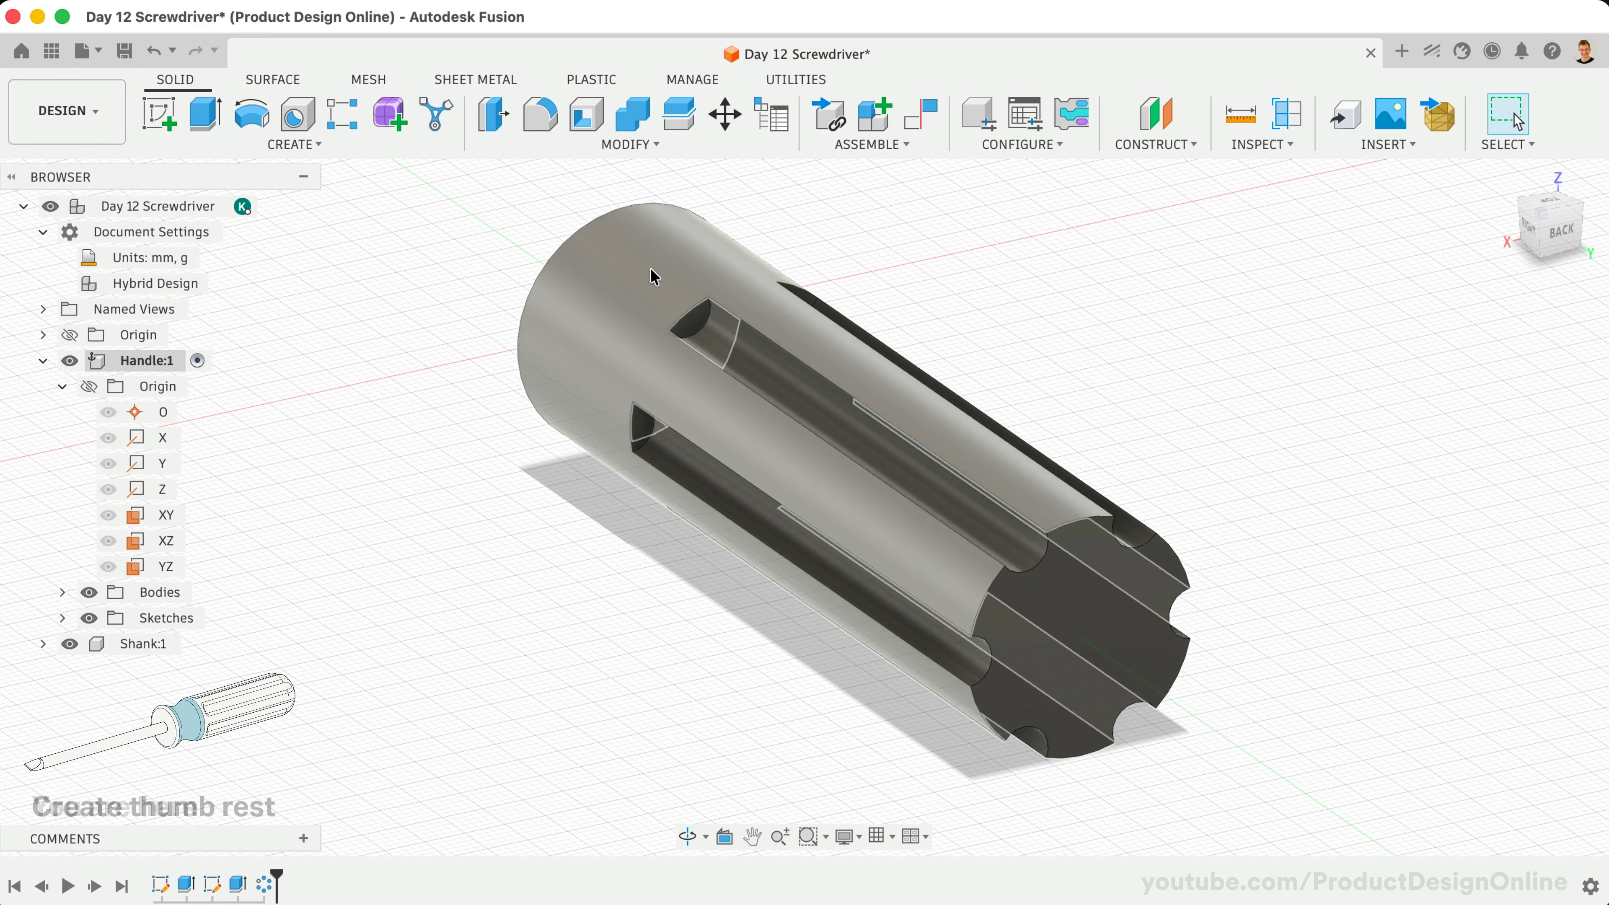
{"action": "right_click", "coordinate": [145, 566]}
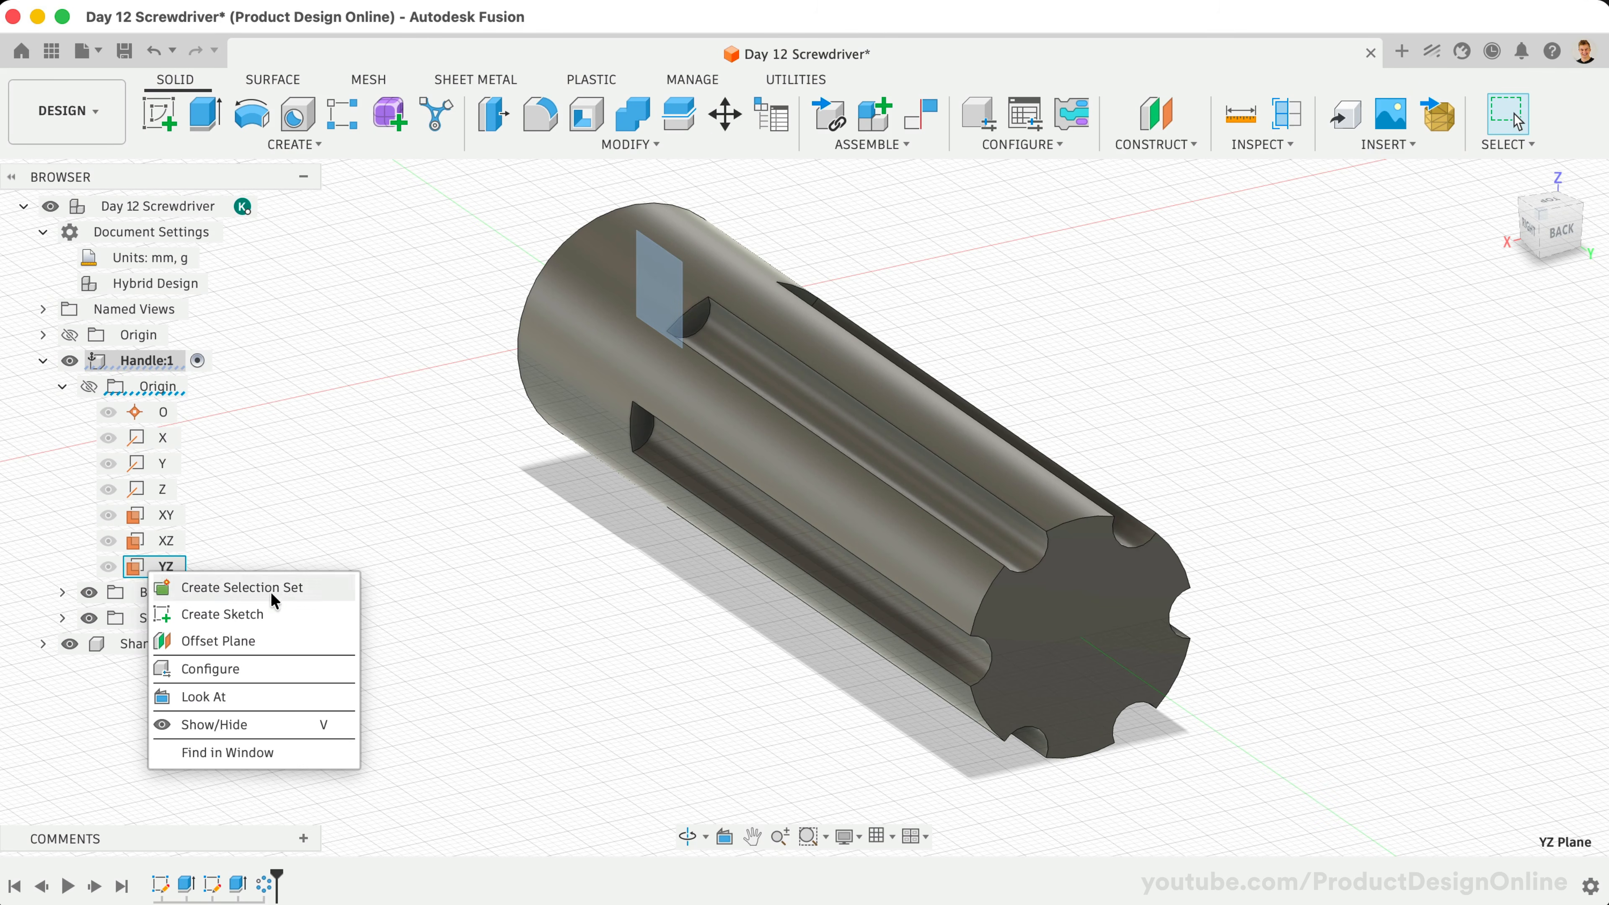
{"action": "left_click", "coordinate": [276, 614]}
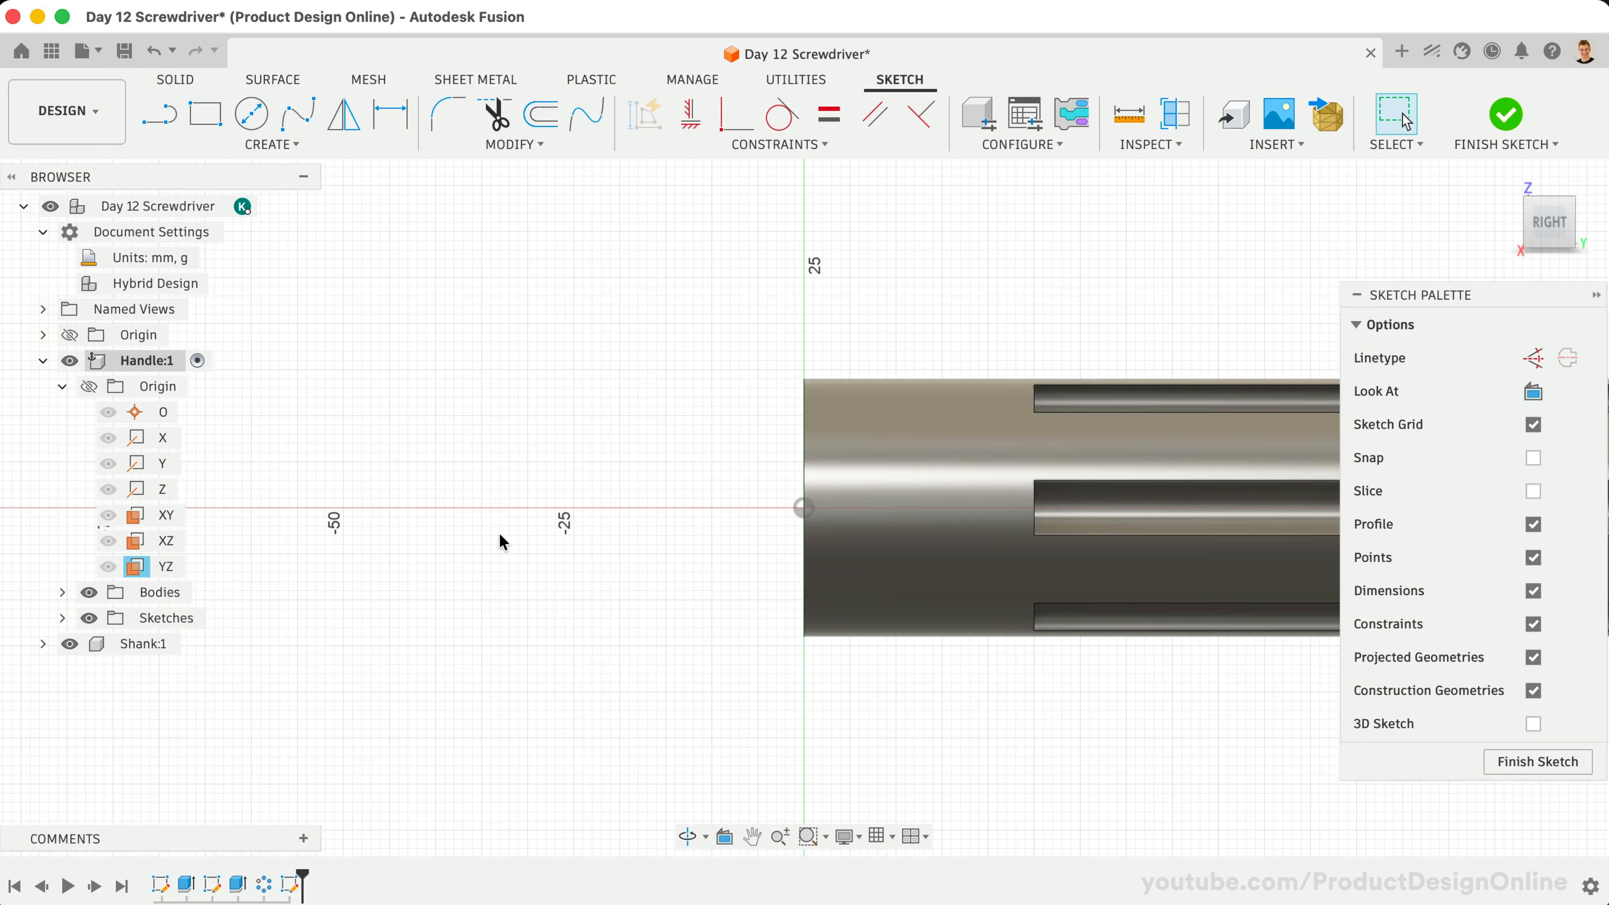
Intersect the handle's outer cylindrical face with the sketch plane to bring in its edges, keeping Projection Link on
{"action": "scroll", "coordinate": [502, 523], "scroll_direction": "up", "scroll_amount": 5}
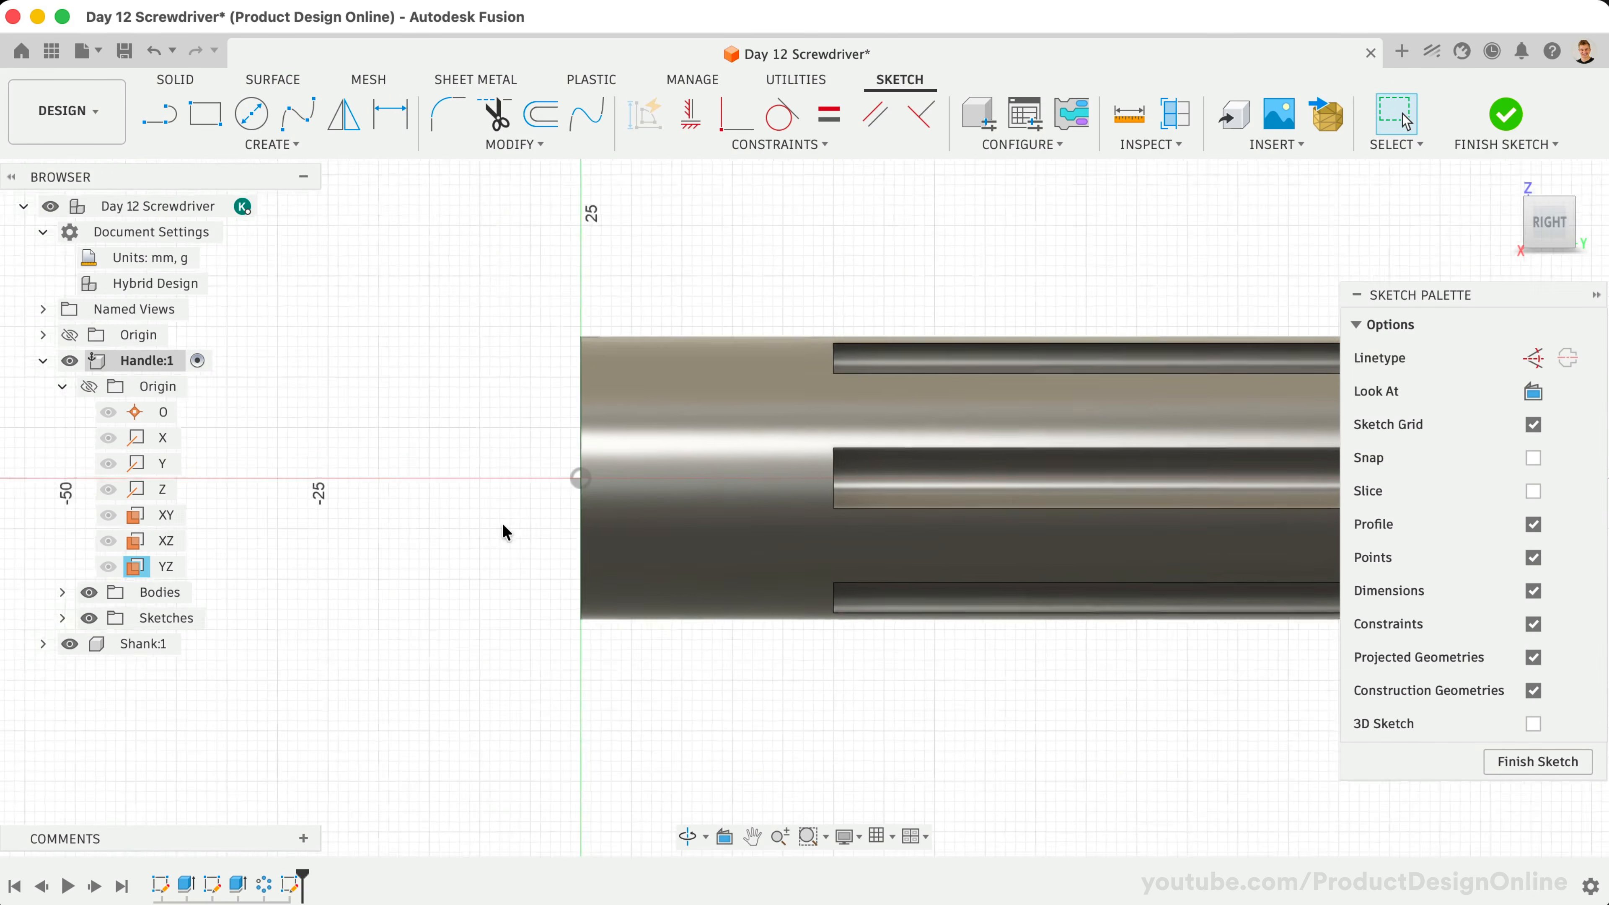
{"action": "scroll", "coordinate": [503, 523], "scroll_direction": "left", "scroll_amount": 2}
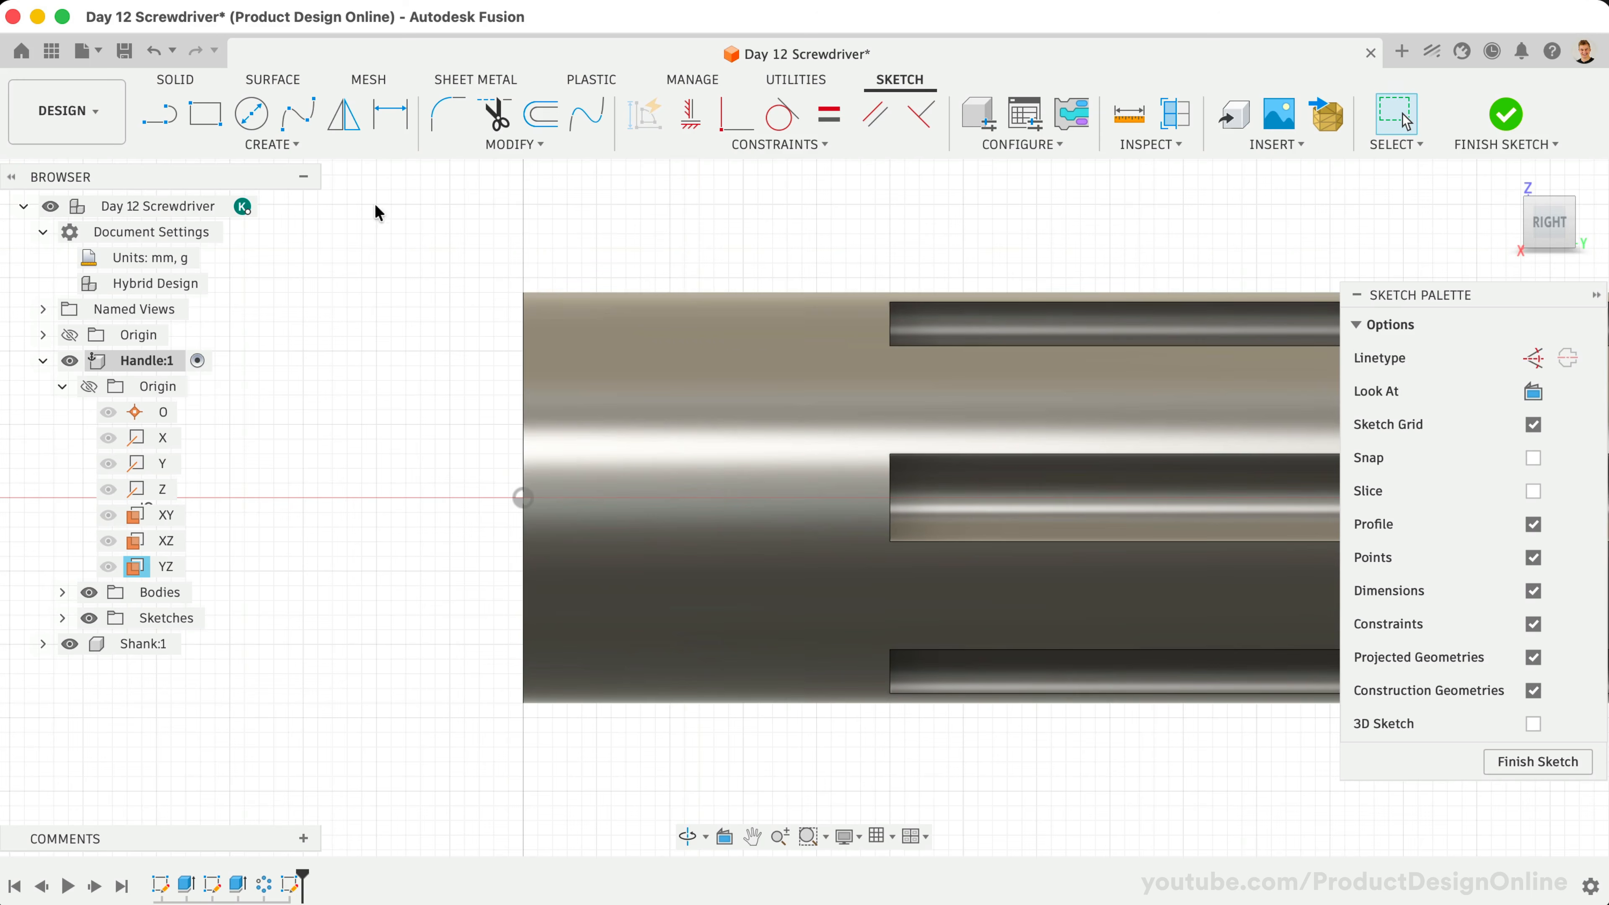
{"action": "left_click", "coordinate": [327, 147]}
{"action": "mouse_move", "coordinate": [248, 505]}
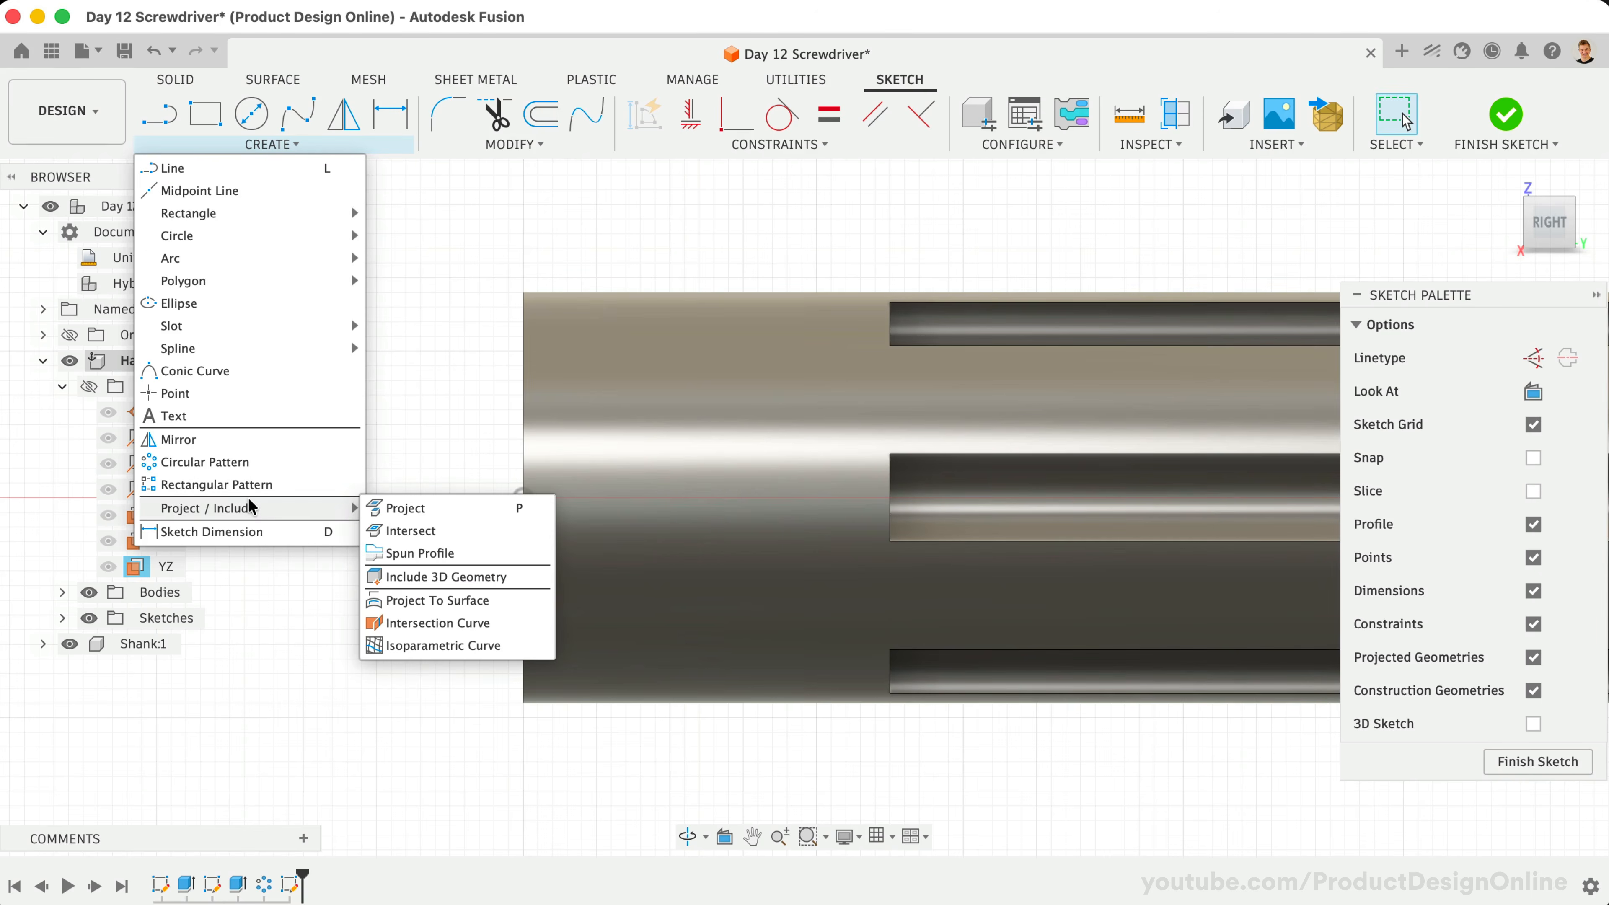
{"action": "left_click", "coordinate": [473, 532]}
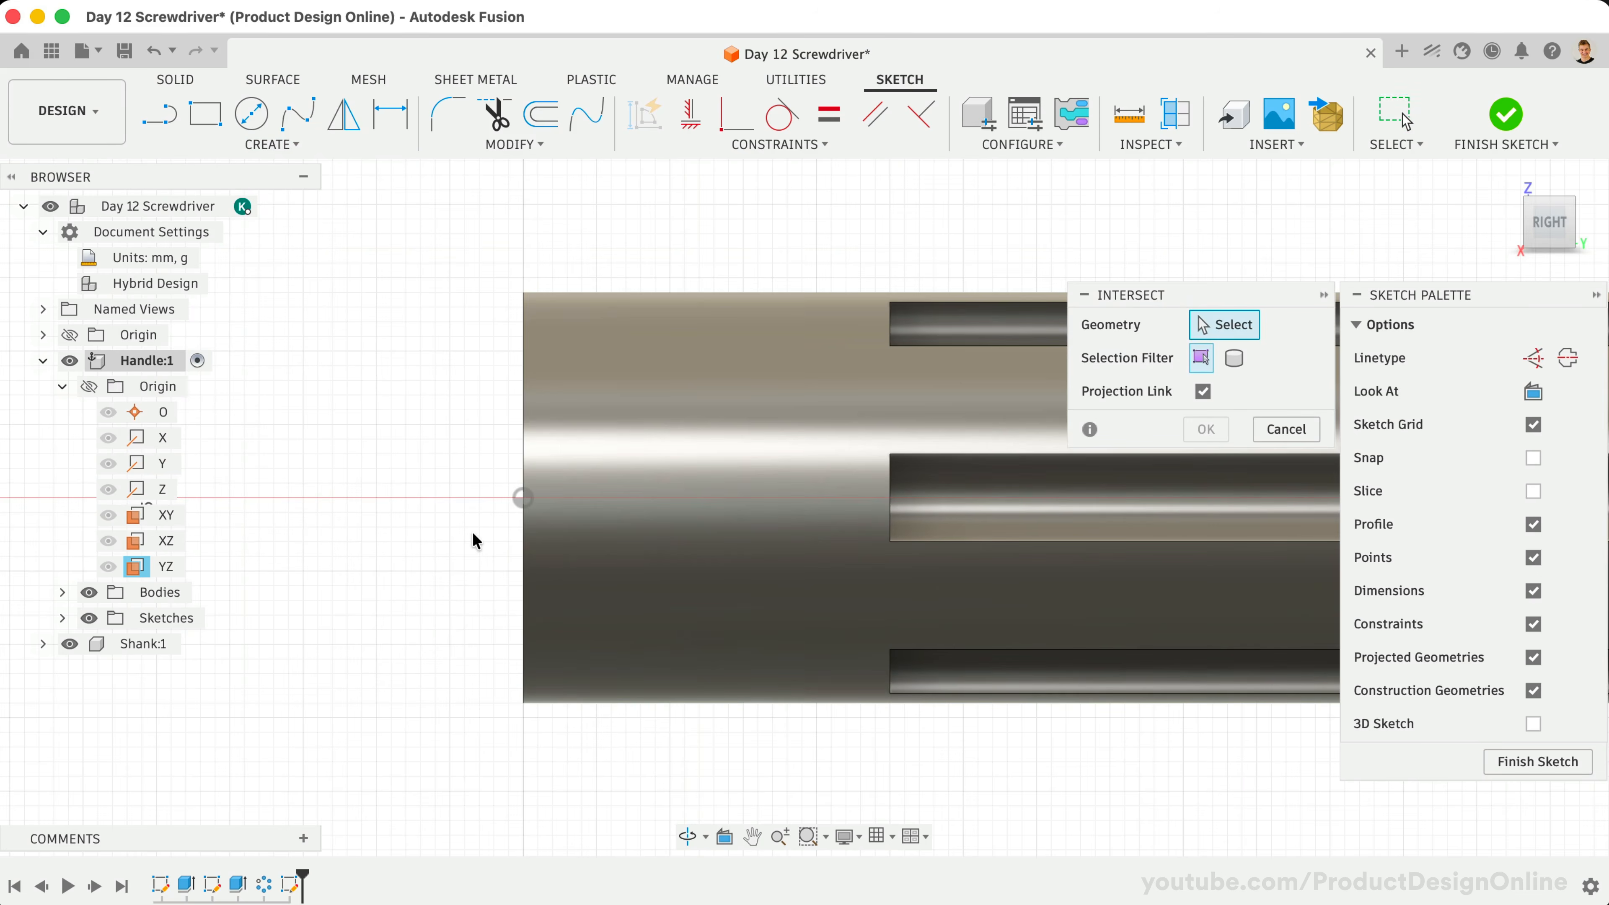
{"action": "left_click", "coordinate": [642, 393]}
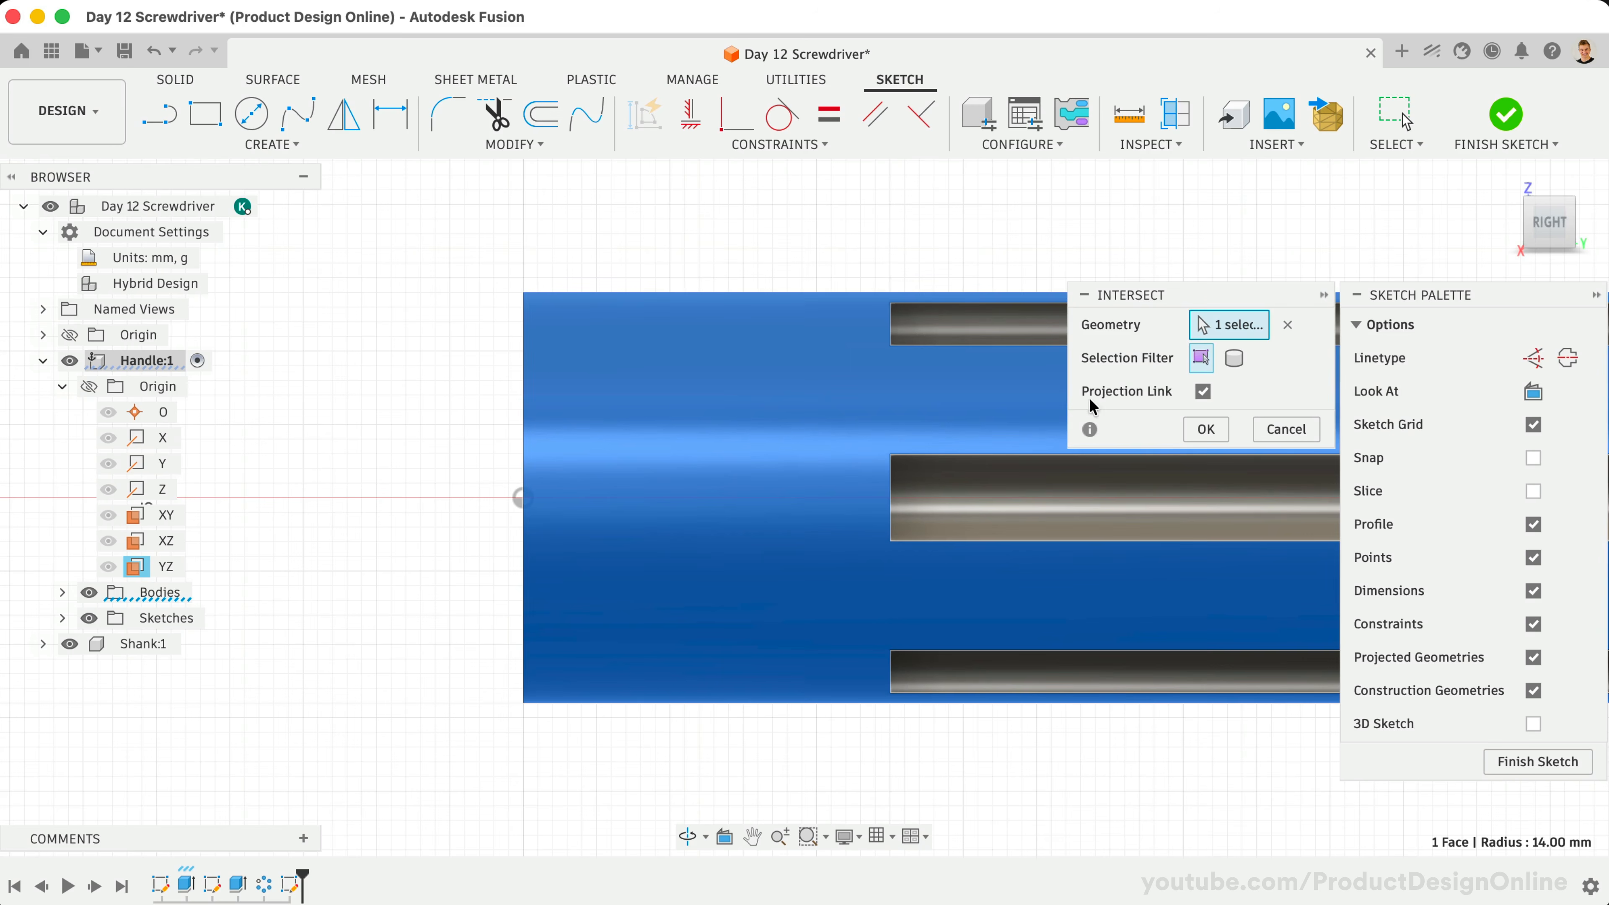
{"action": "left_click", "coordinate": [1204, 429]}
{"action": "scroll", "coordinate": [422, 436], "scroll_direction": "right", "scroll_amount": 1}
{"action": "scroll", "coordinate": [423, 437], "scroll_direction": "up", "scroll_amount": 1}
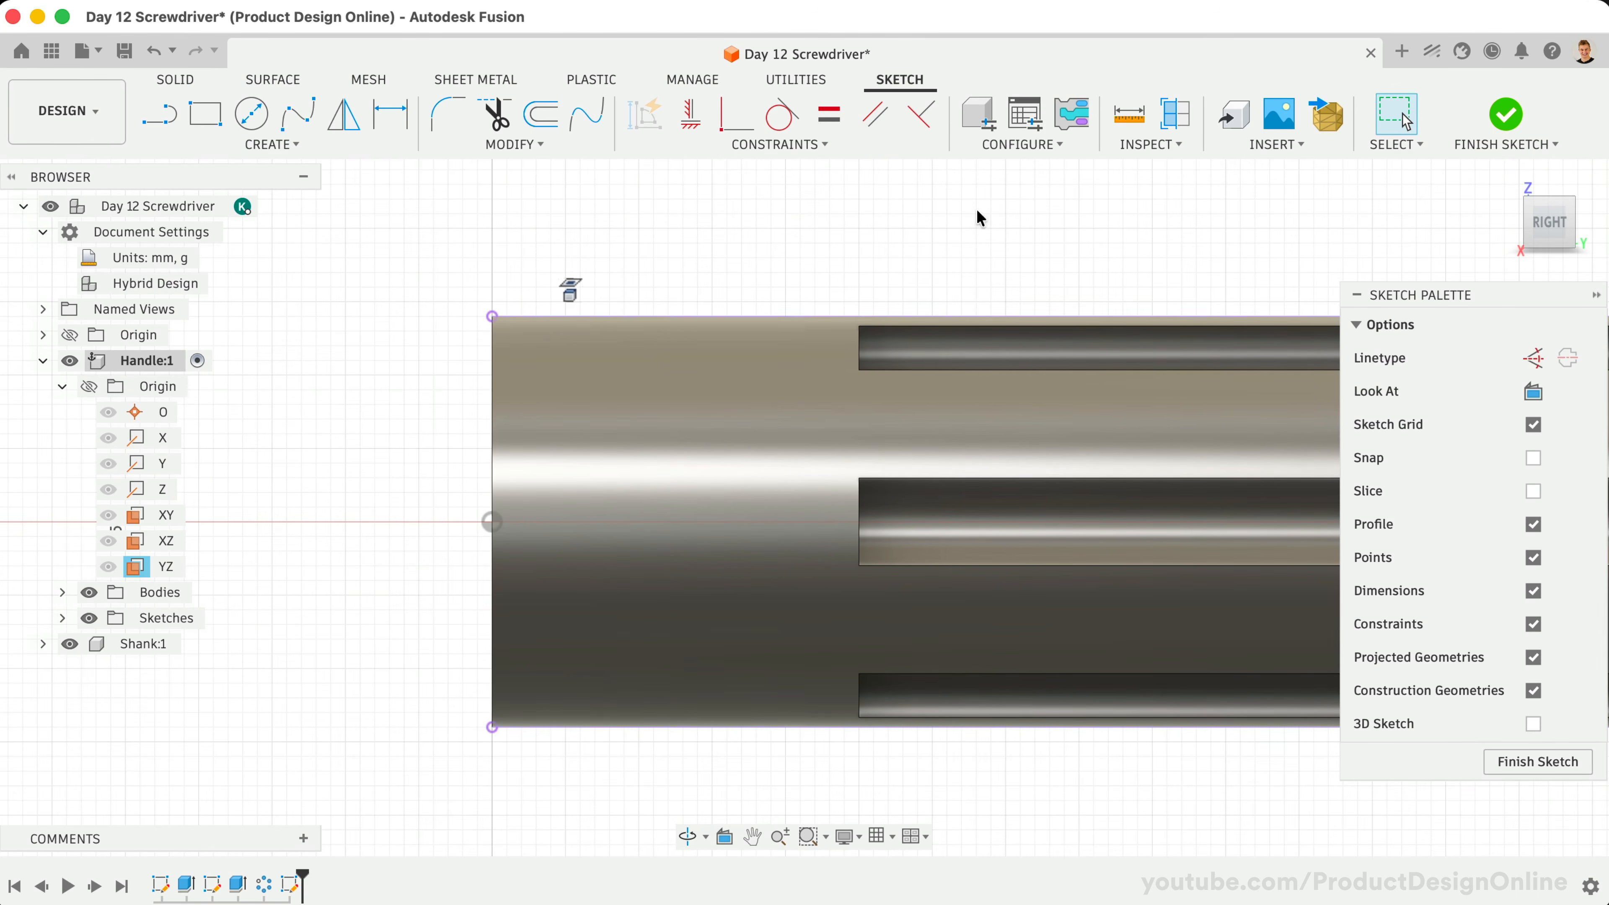
Sketch a 3-point arc dipping into the handle, with both endpoints on the projected upper edge, starting about 3.7 mm from the handle's end, radius about 9.5 mm
{"action": "mouse_move", "coordinate": [1545, 219]}
{"action": "left_mouse_down"}
{"action": "mouse_move", "coordinate": [1480, 220]}
{"action": "mouse_move", "coordinate": [1537, 227]}
{"action": "left_mouse_up"}
{"action": "left_click", "coordinate": [1540, 228]}
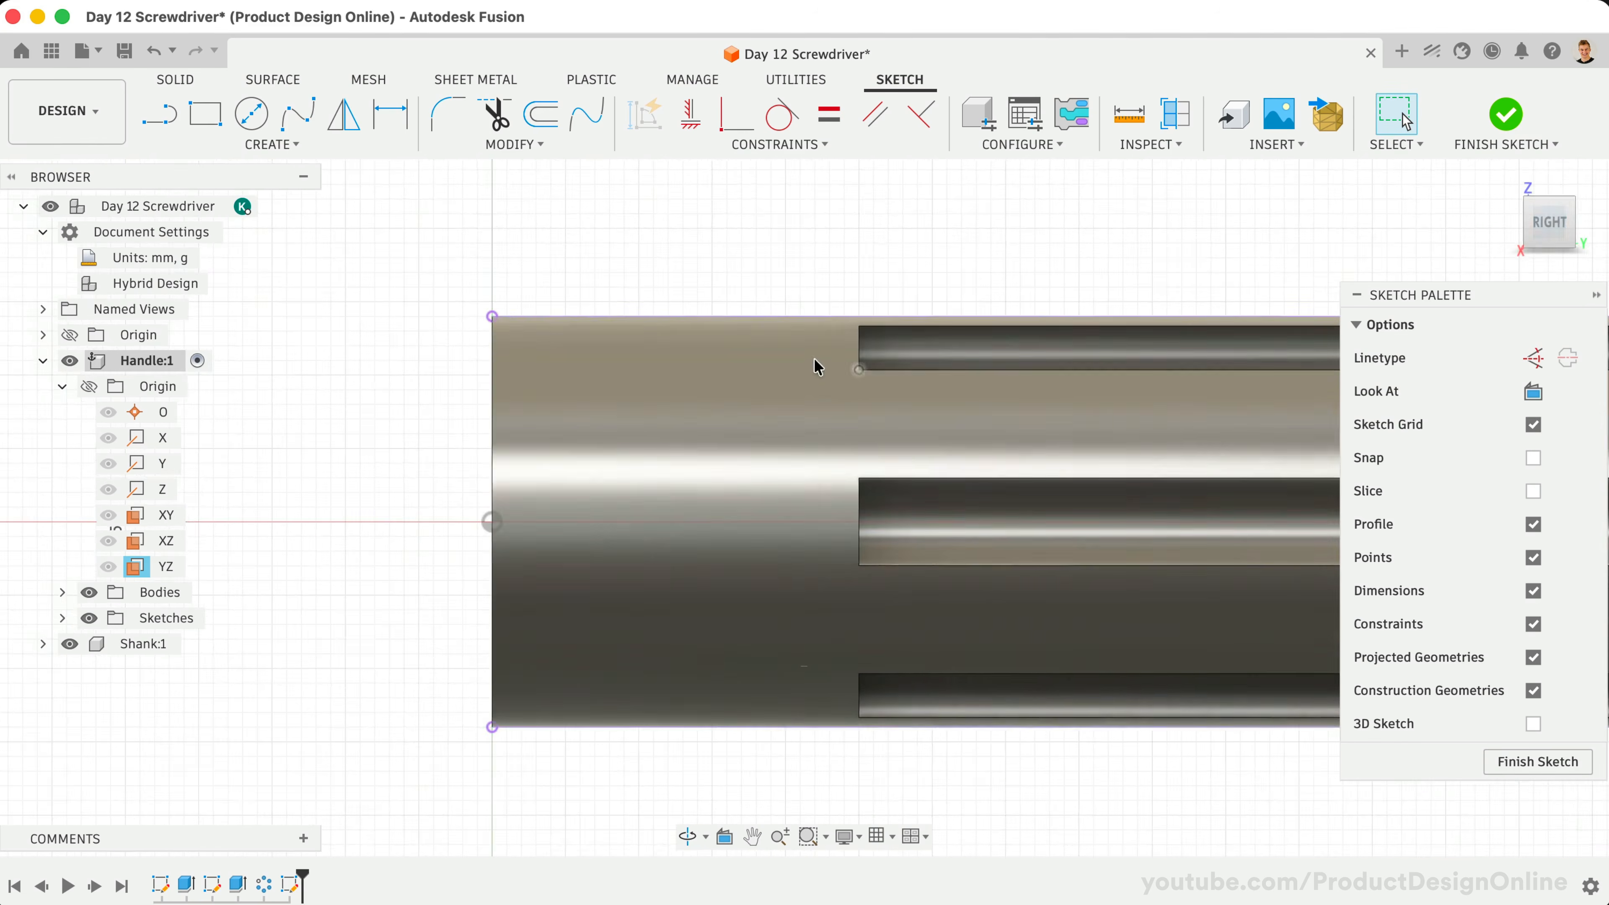
{"action": "scroll", "coordinate": [593, 385], "scroll_direction": "up", "scroll_amount": 3}
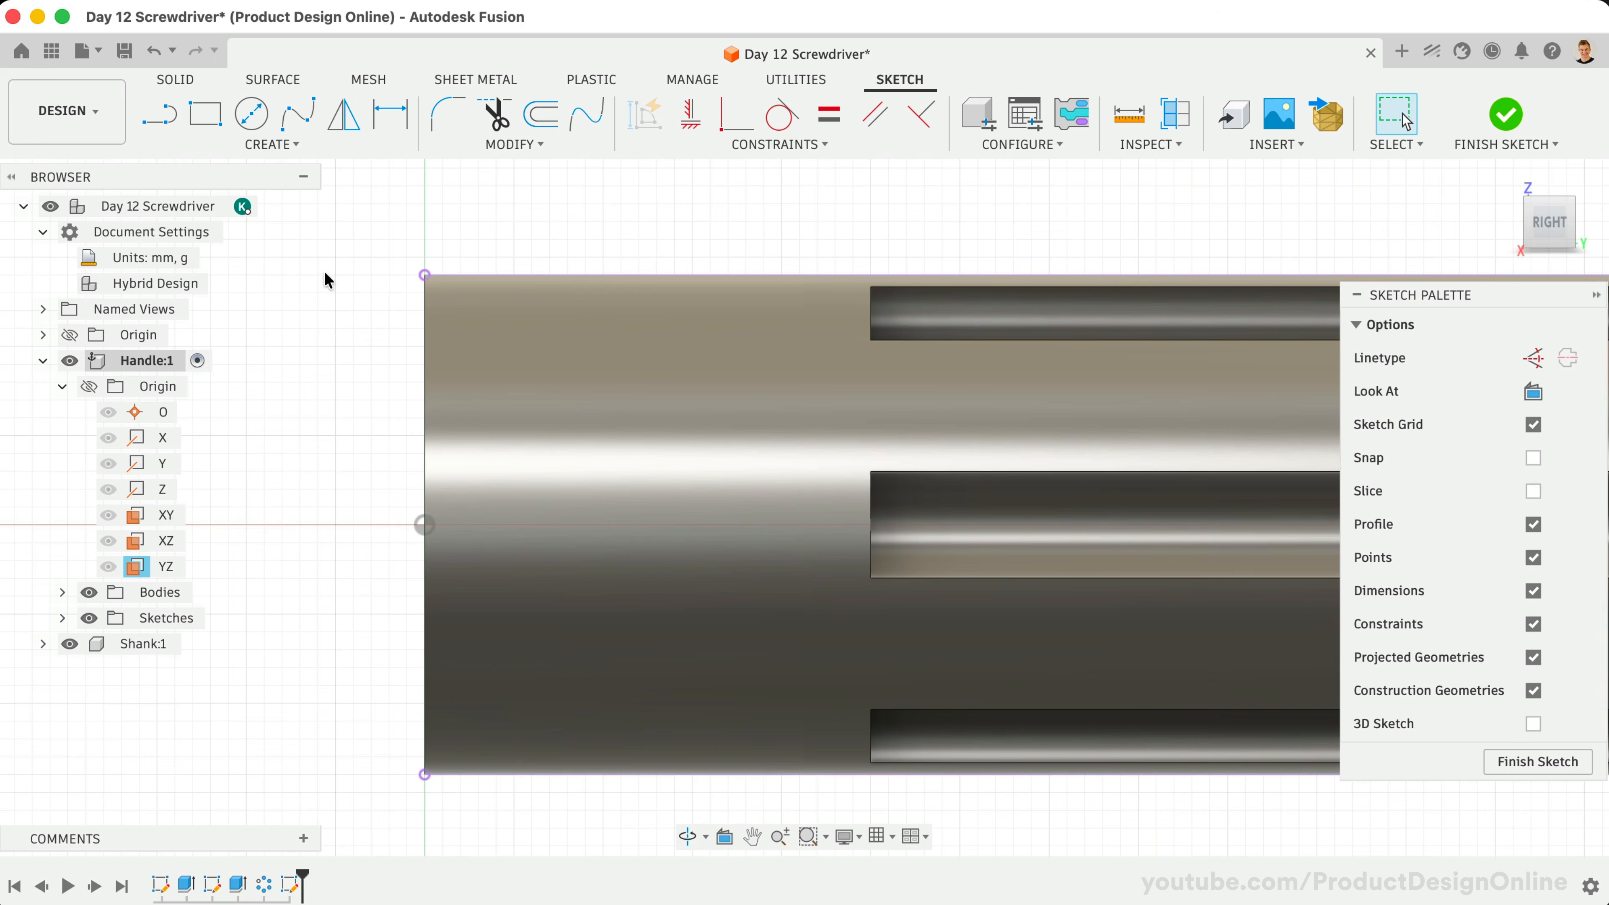
{"action": "left_click", "coordinate": [278, 145]}
{"action": "mouse_move", "coordinate": [255, 258]}
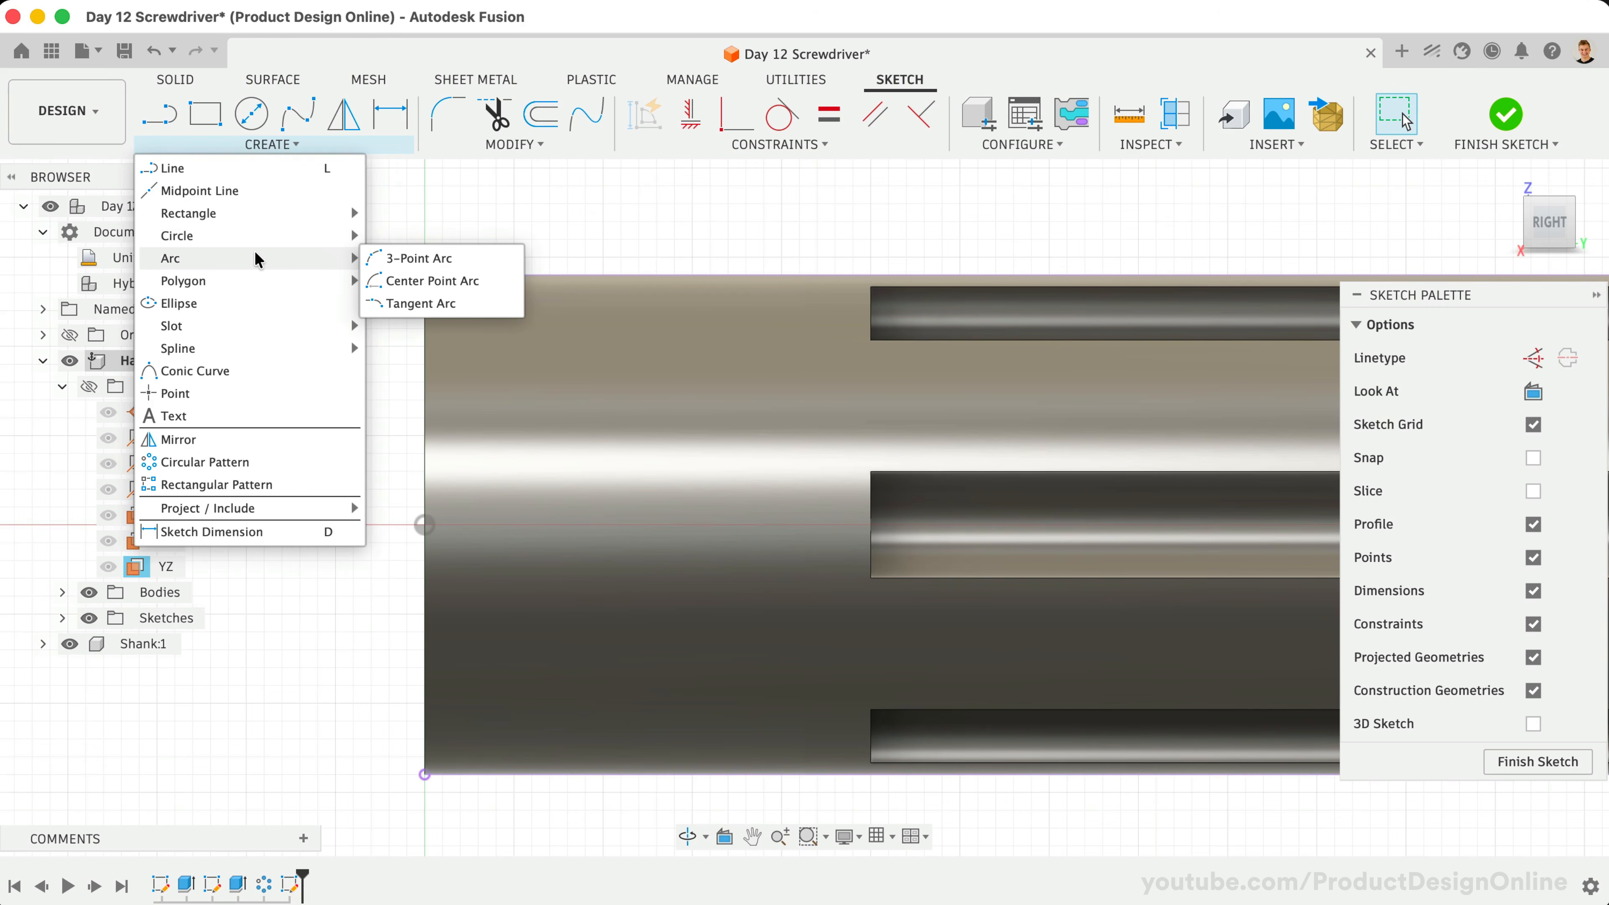
{"action": "left_click", "coordinate": [478, 258]}
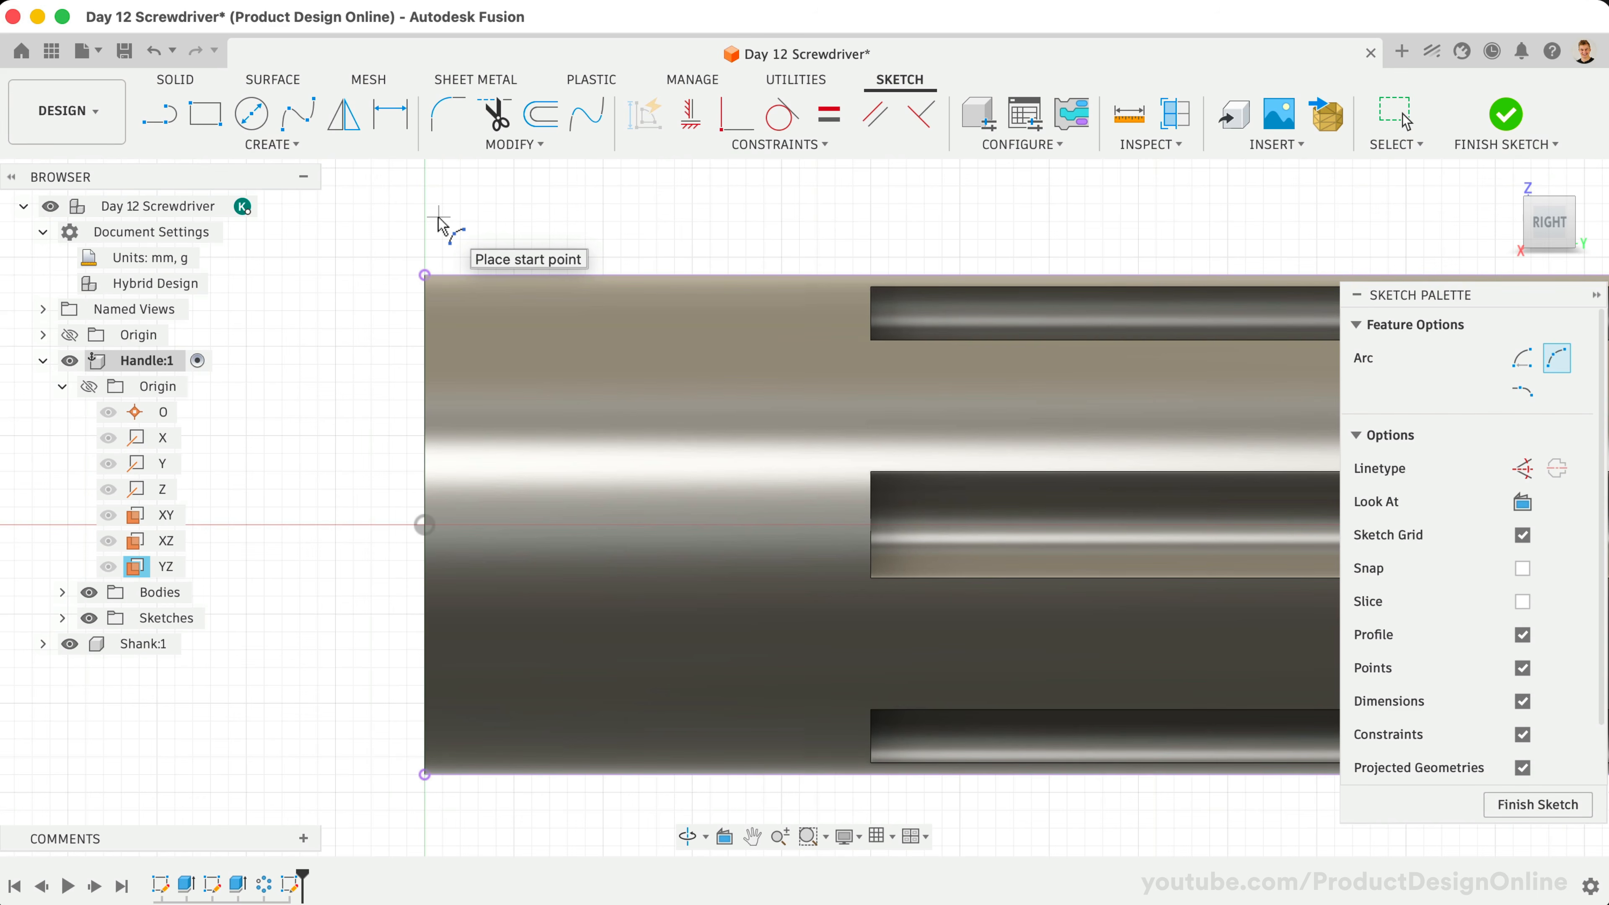
{"action": "left_click", "coordinate": [492, 276]}
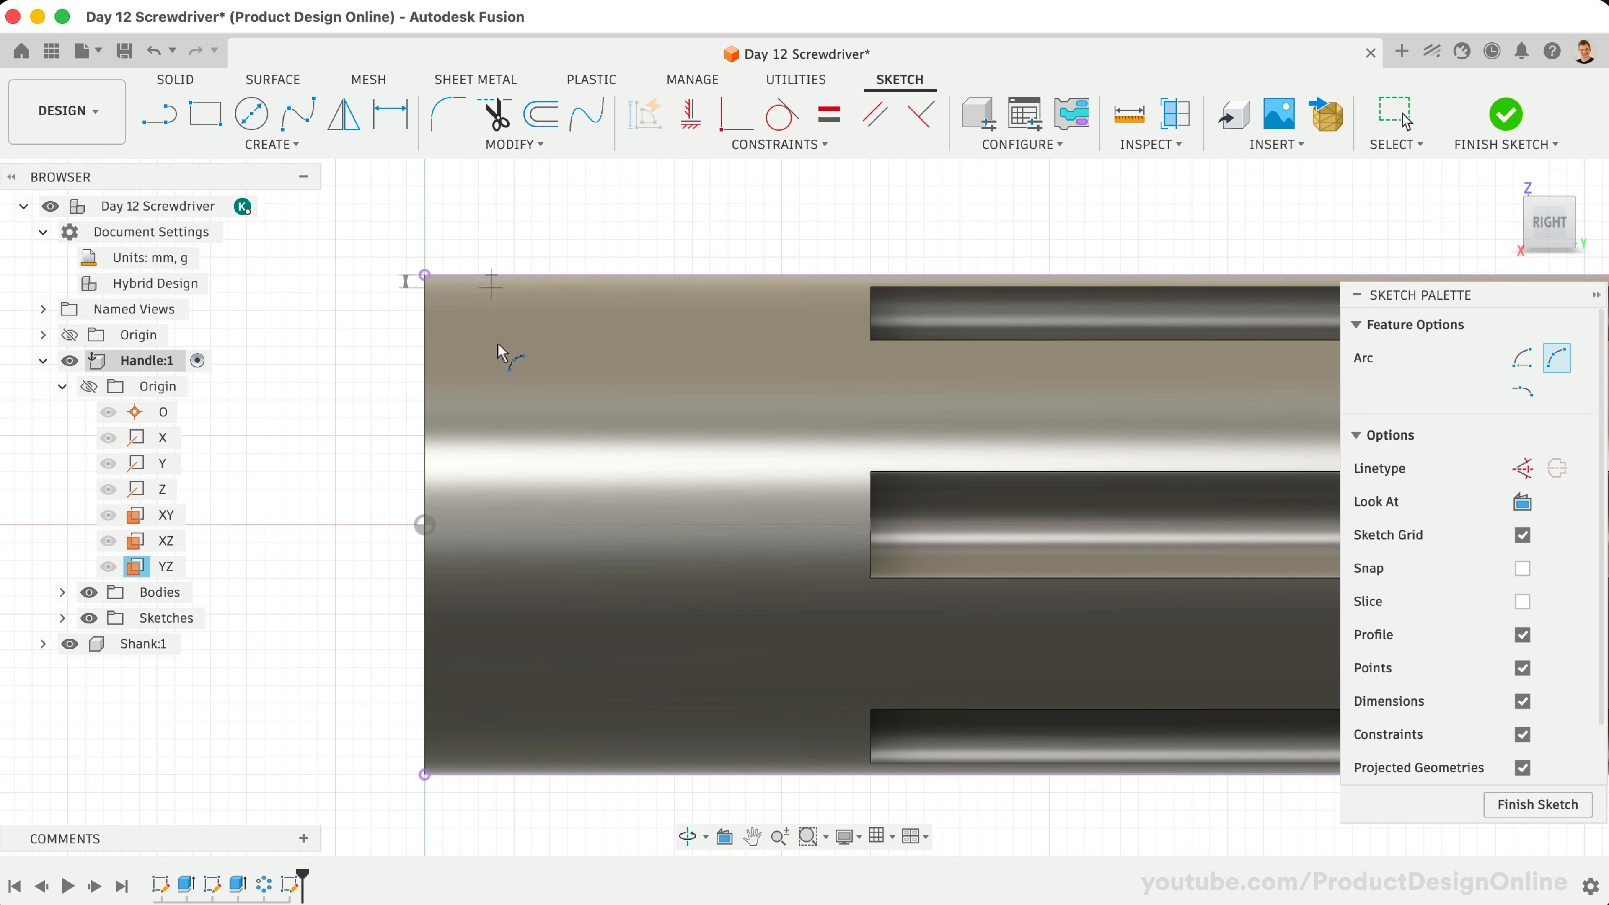
{"action": "left_click", "coordinate": [772, 275]}
{"action": "left_click", "coordinate": [644, 355]}
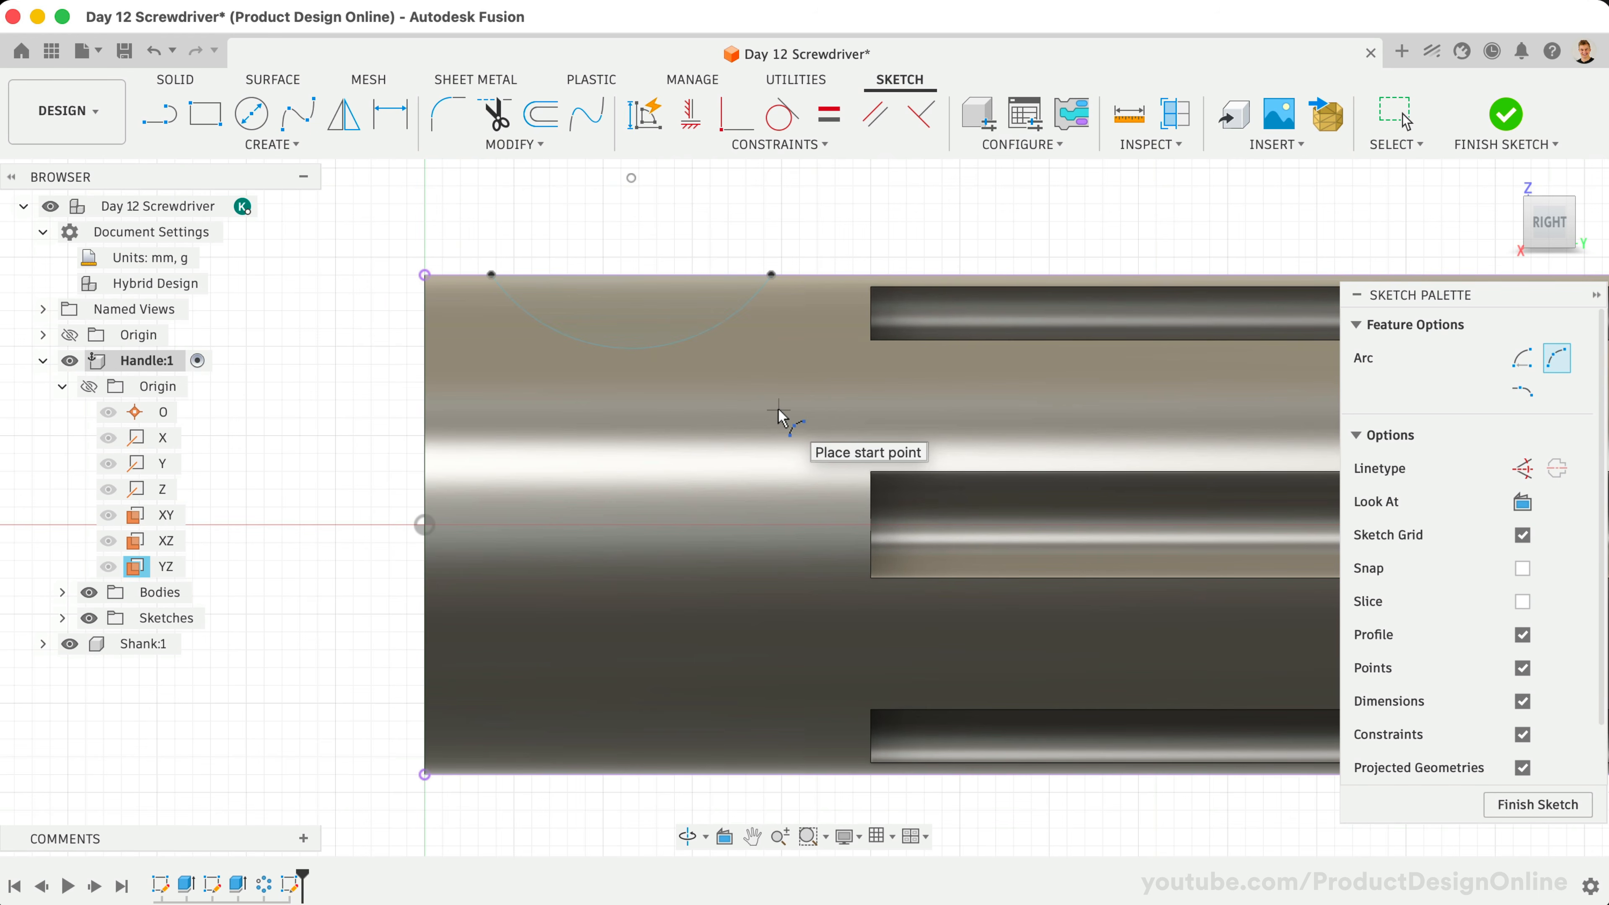
Dimension the distance from the handle's upper end corner to the arc's nearest endpoint as 3 mm
{"action": "left_click", "coordinate": [392, 121]}
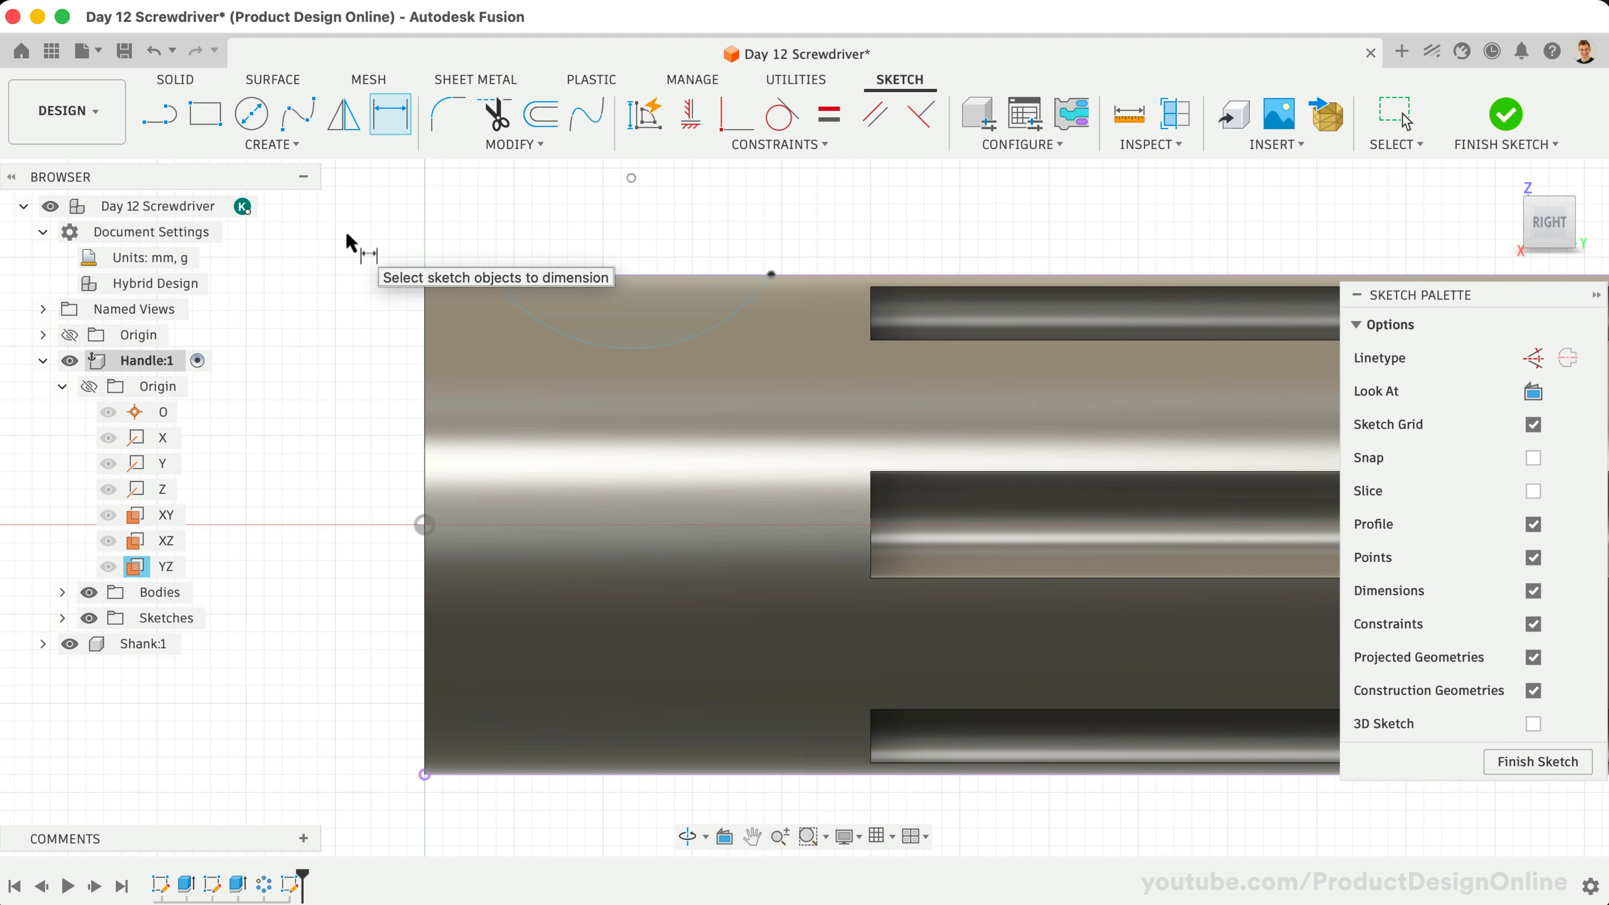
{"action": "scroll", "coordinate": [348, 236], "scroll_direction": "up", "scroll_amount": 2}
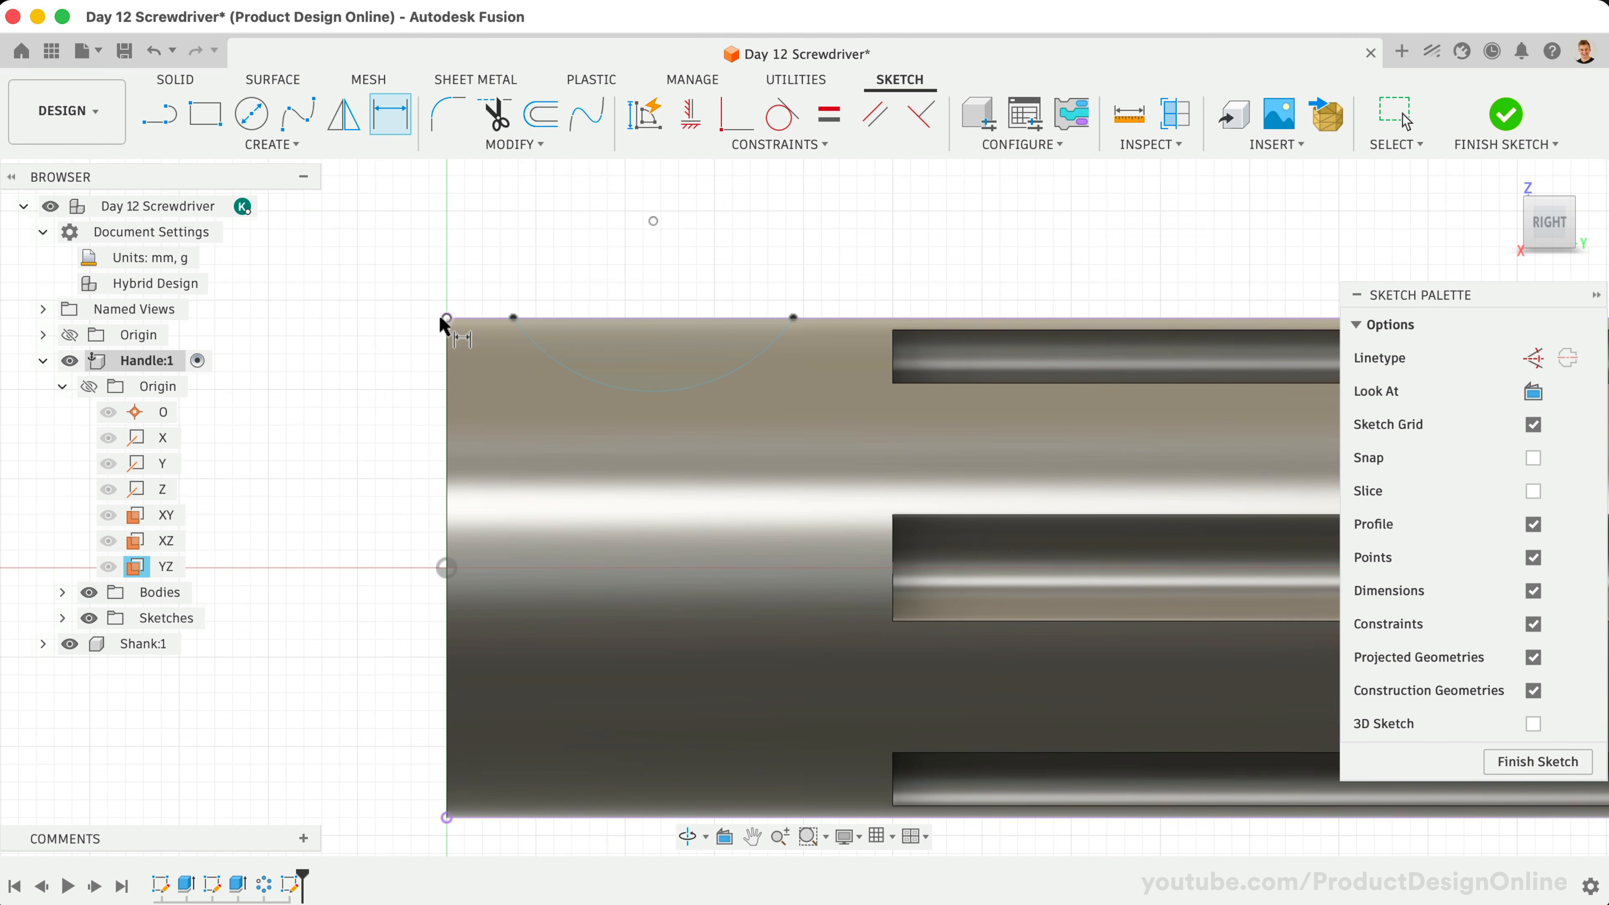
{"action": "left_click", "coordinate": [446, 317]}
{"action": "left_click", "coordinate": [514, 318]}
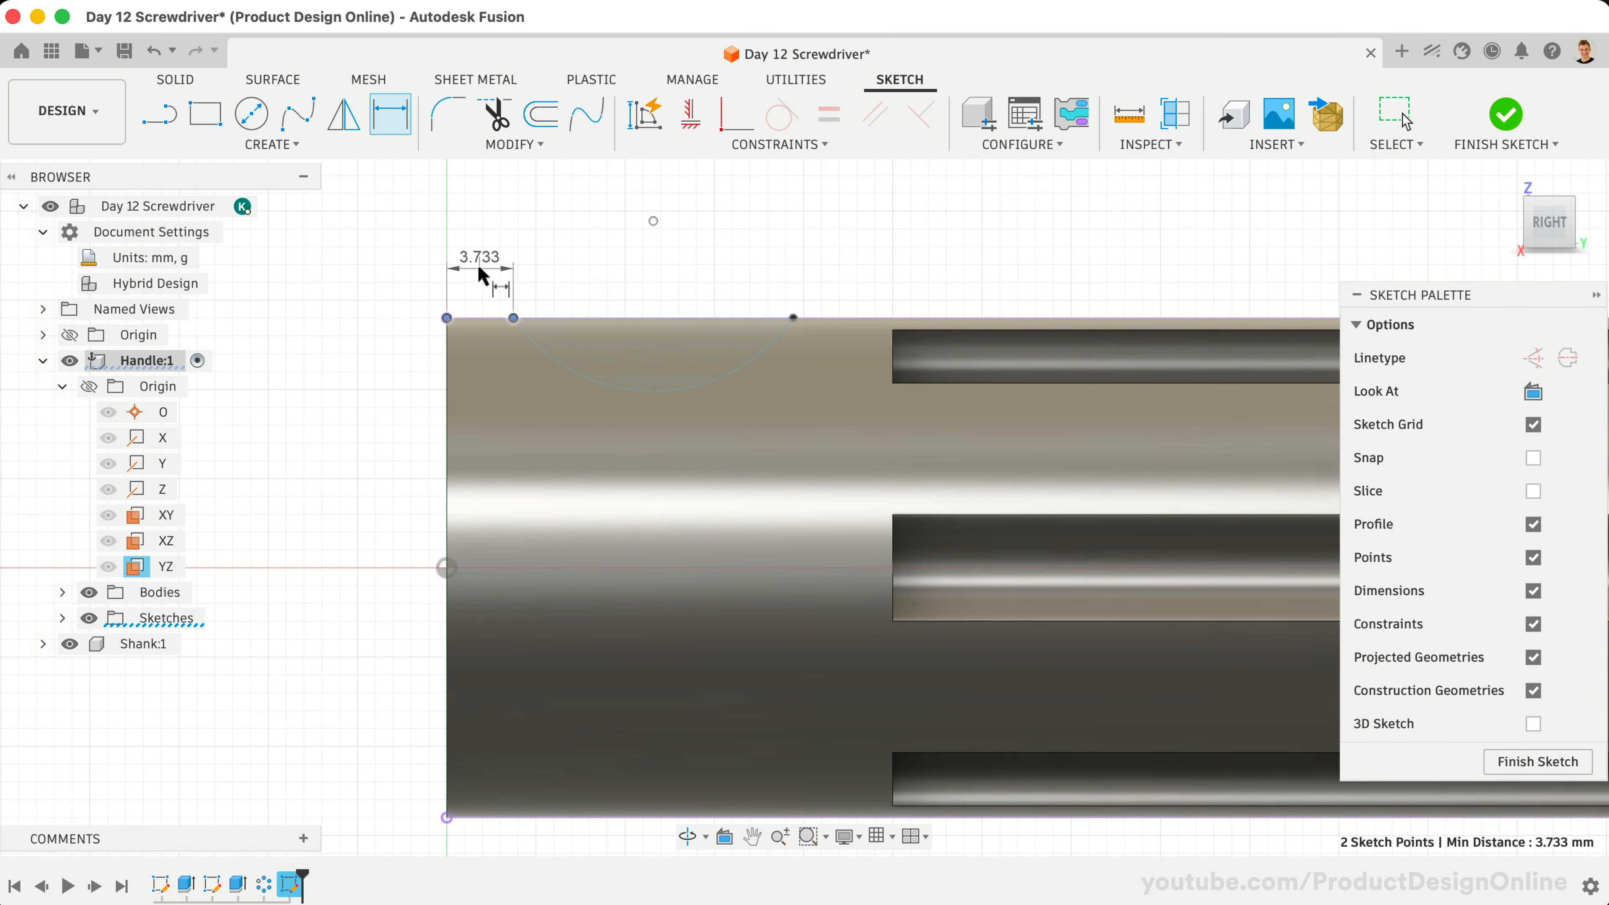
{"action": "left_click", "coordinate": [477, 264]}
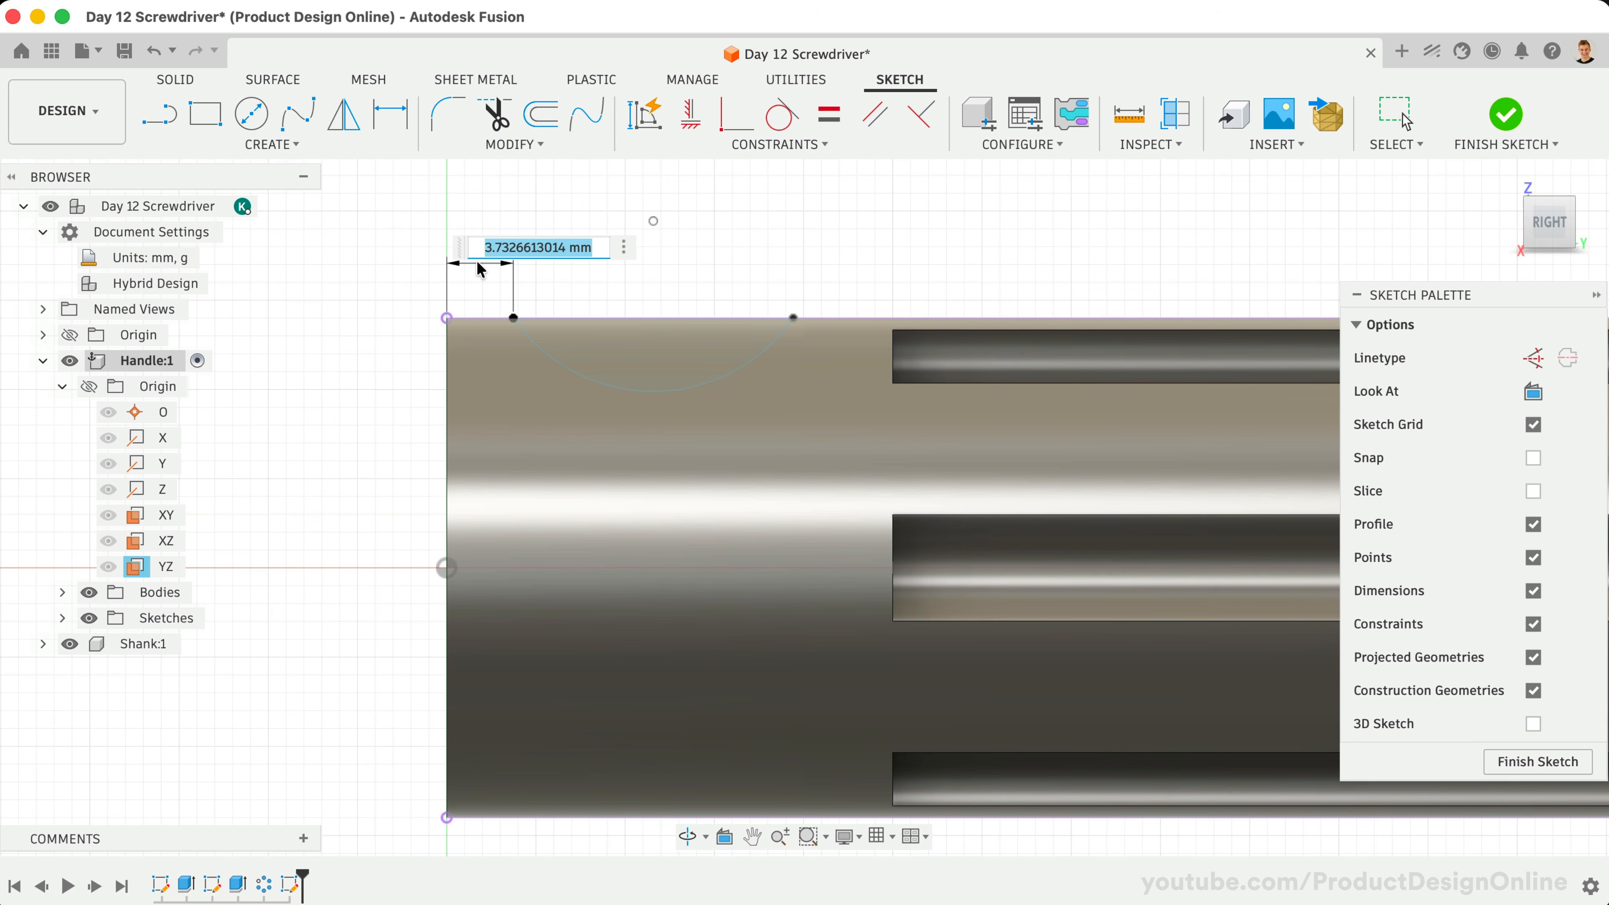
{"action": "type", "text": "3"}
{"action": "key", "text": "Return"}
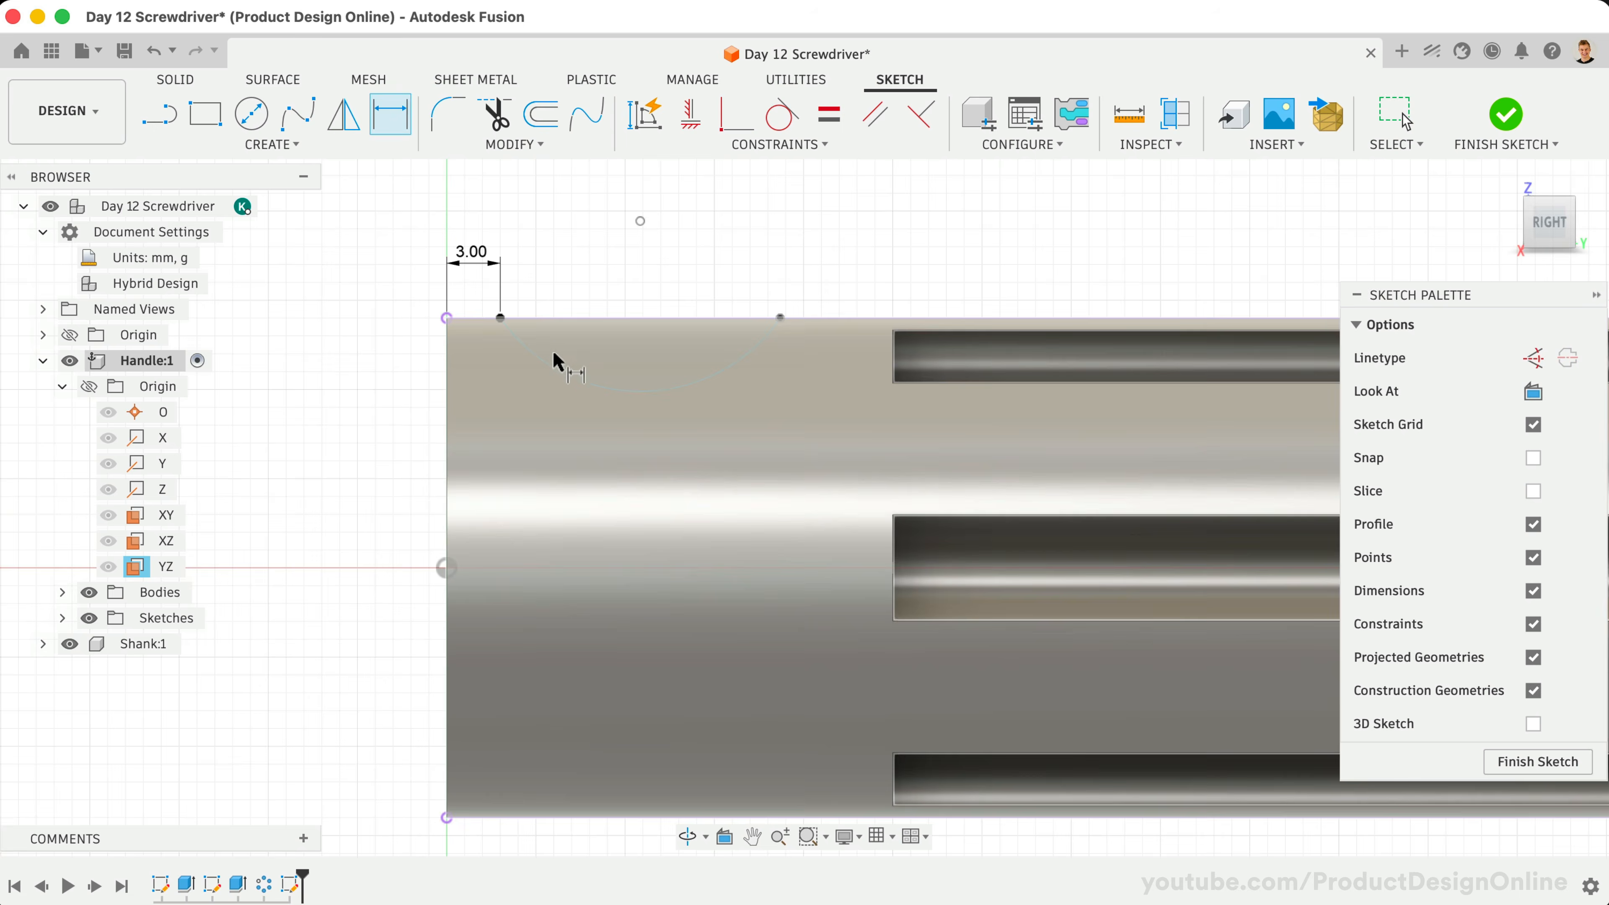
Dimension the thumb rest arc's radius as 13 mm
{"action": "left_click", "coordinate": [556, 363]}
{"action": "left_click", "coordinate": [683, 469]}
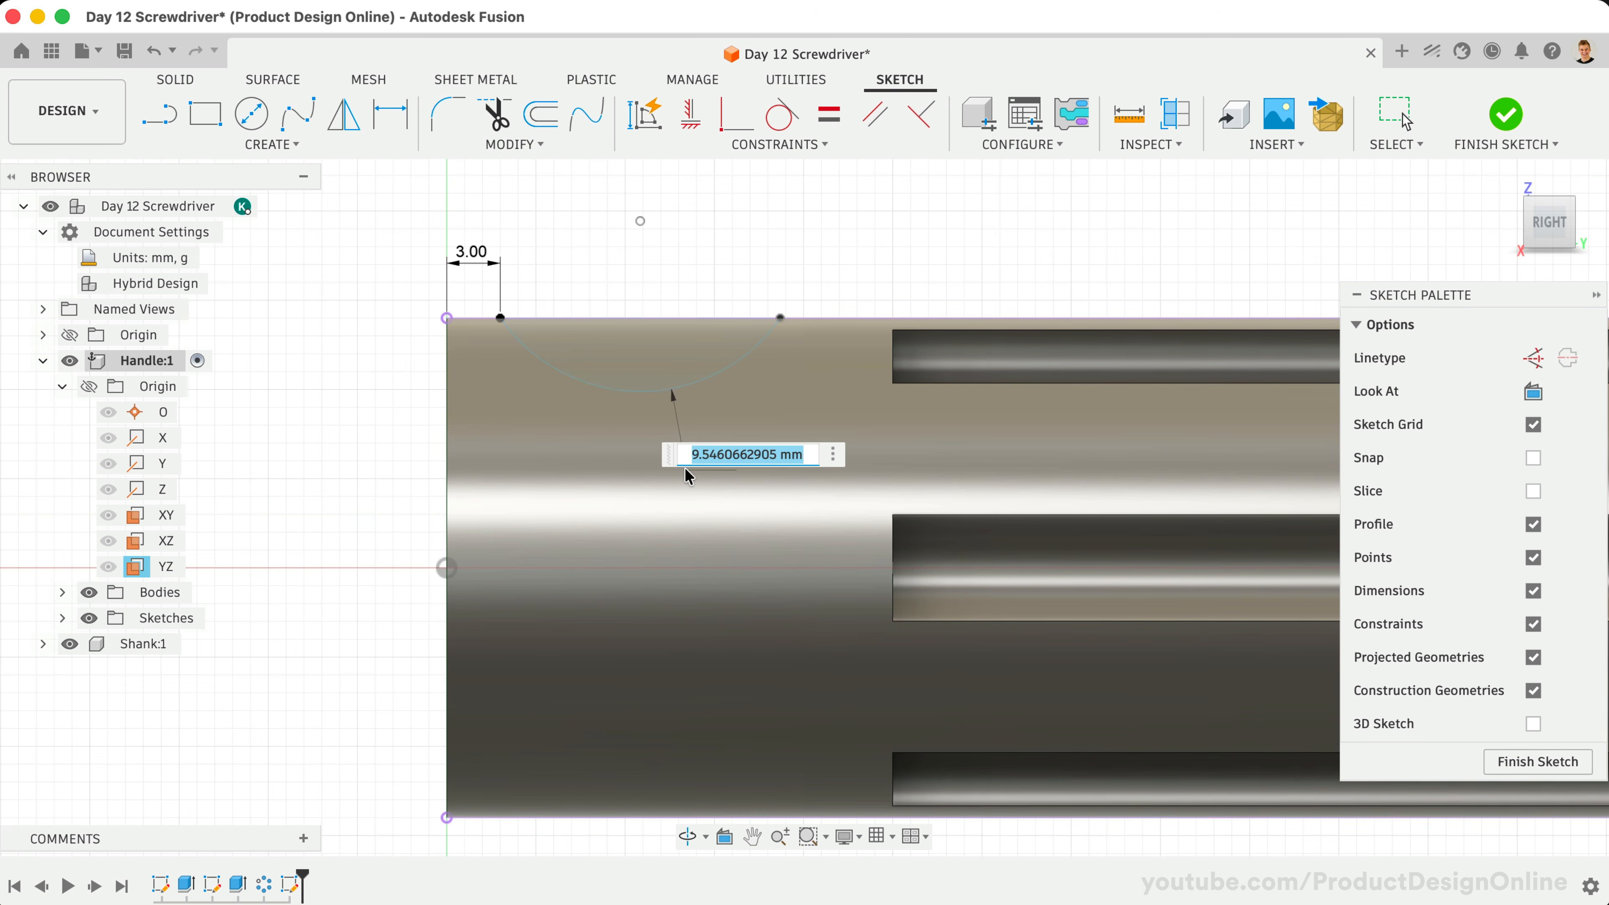
{"action": "type", "text": "13"}
{"action": "key", "text": "Return"}
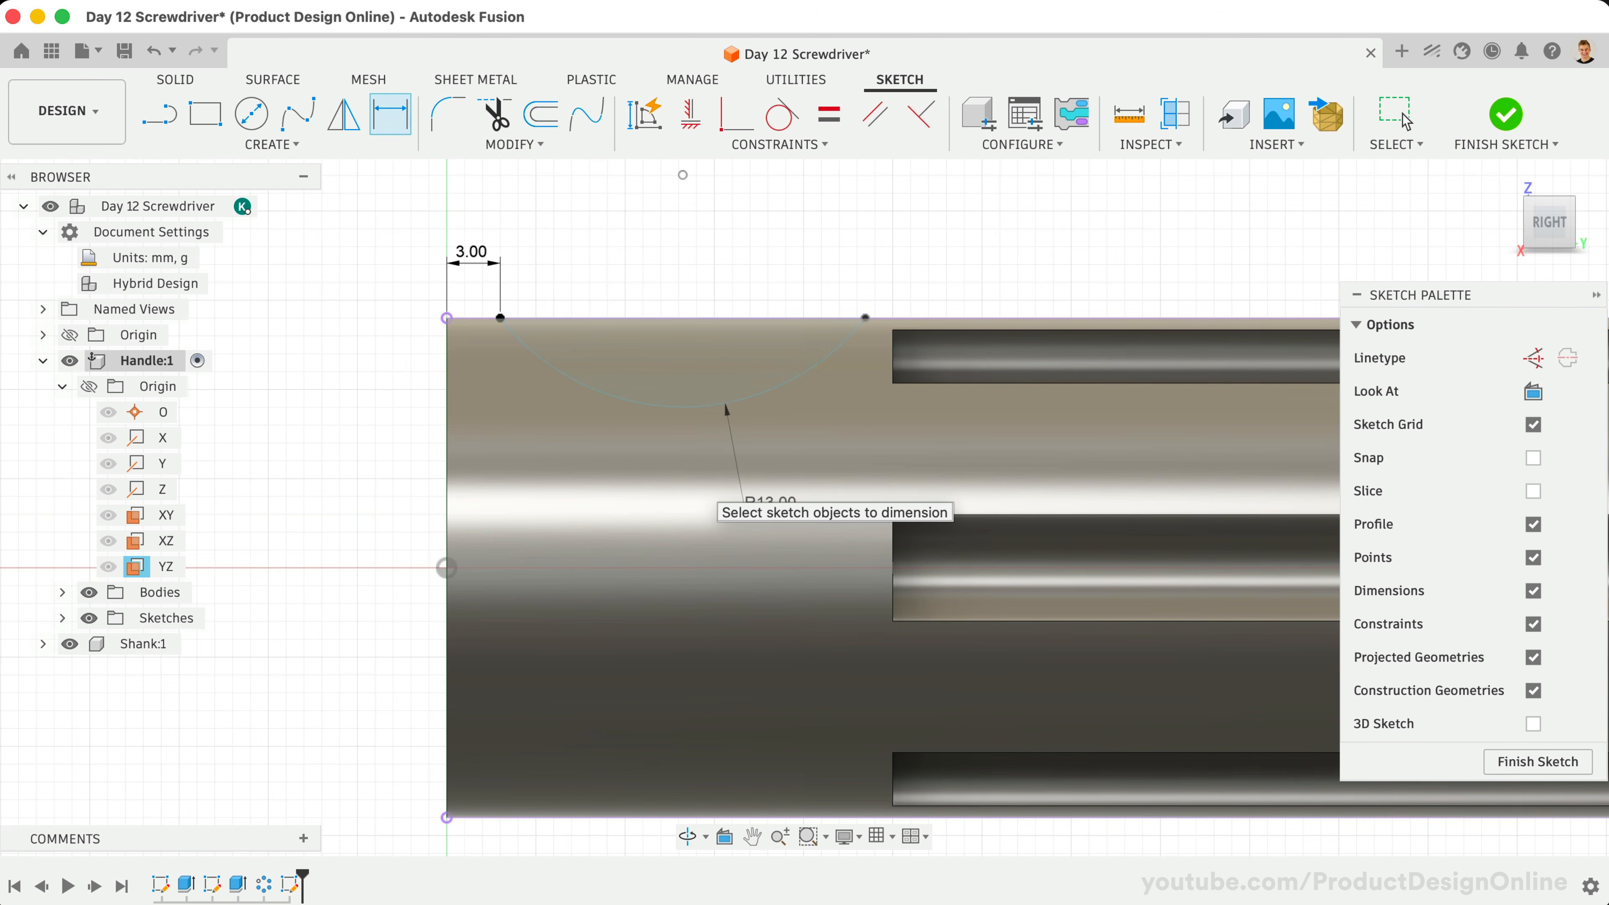
Dimension the vertical distance from the handle's upper end corner to the arc's center point as 9 mm
{"action": "scroll", "coordinate": [668, 469], "scroll_direction": "up", "scroll_amount": 2}
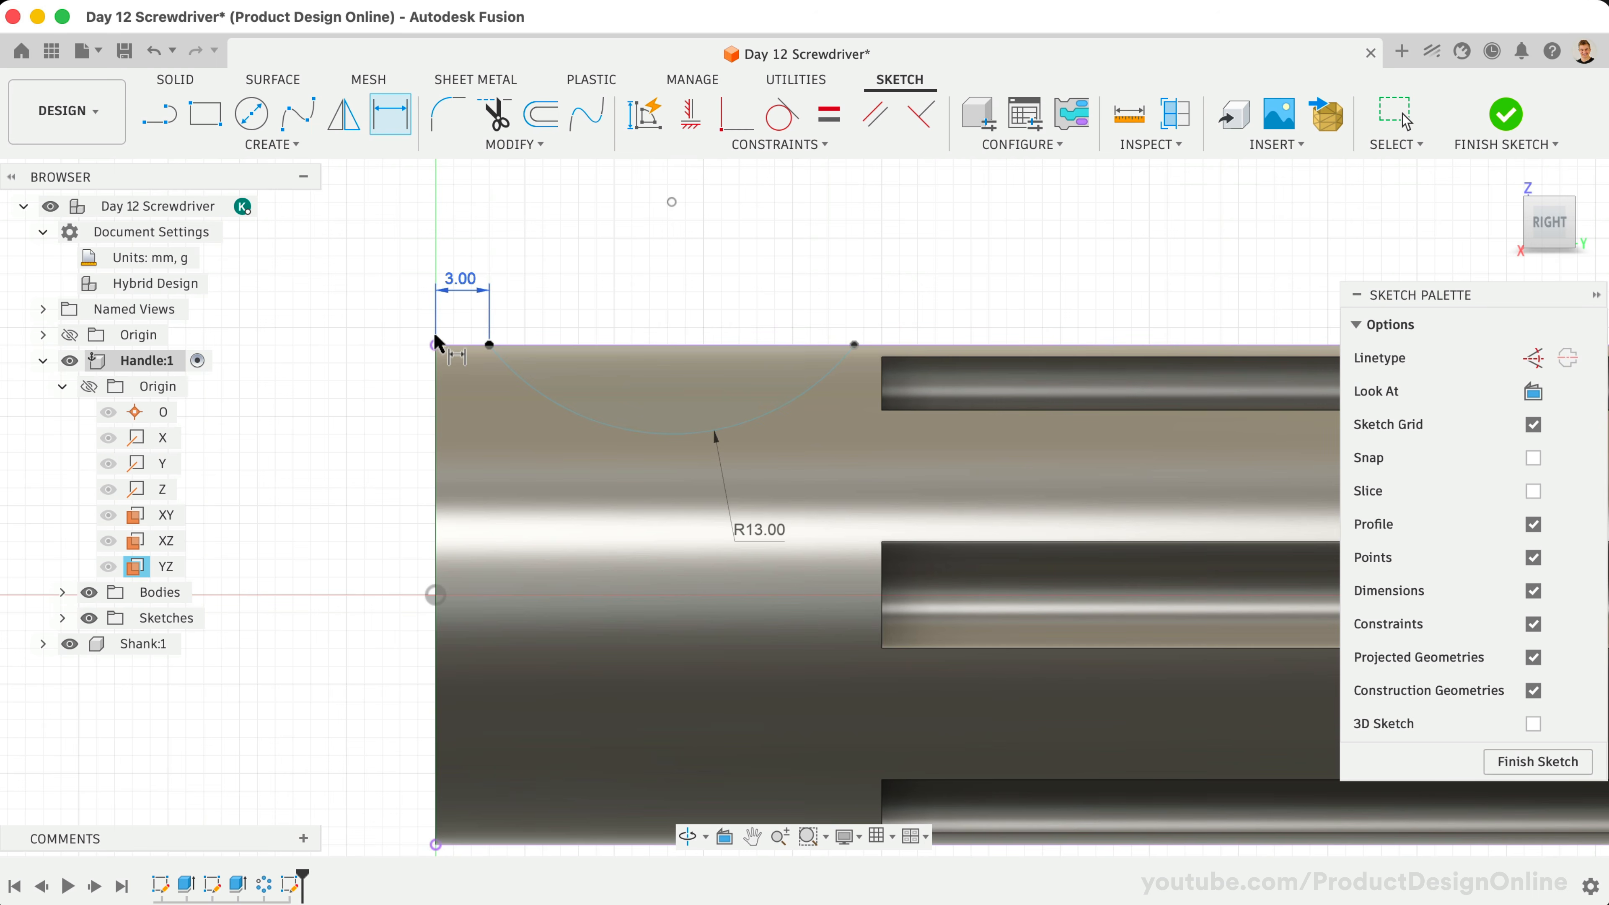
{"action": "left_click", "coordinate": [436, 346]}
{"action": "left_click", "coordinate": [672, 203]}
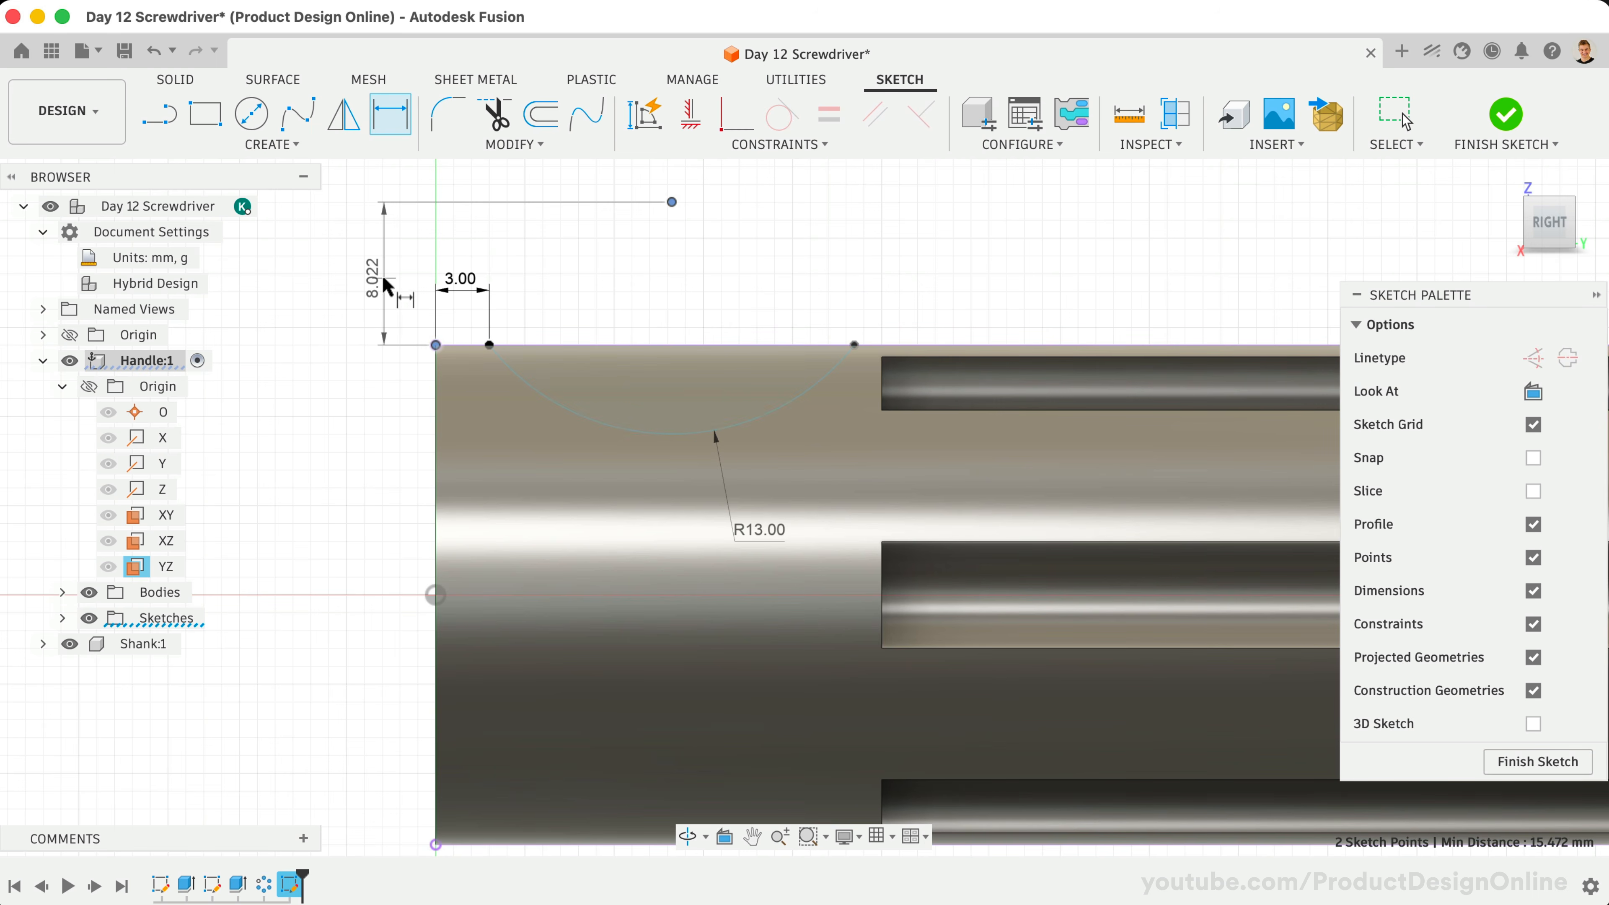
{"action": "left_click", "coordinate": [398, 285]}
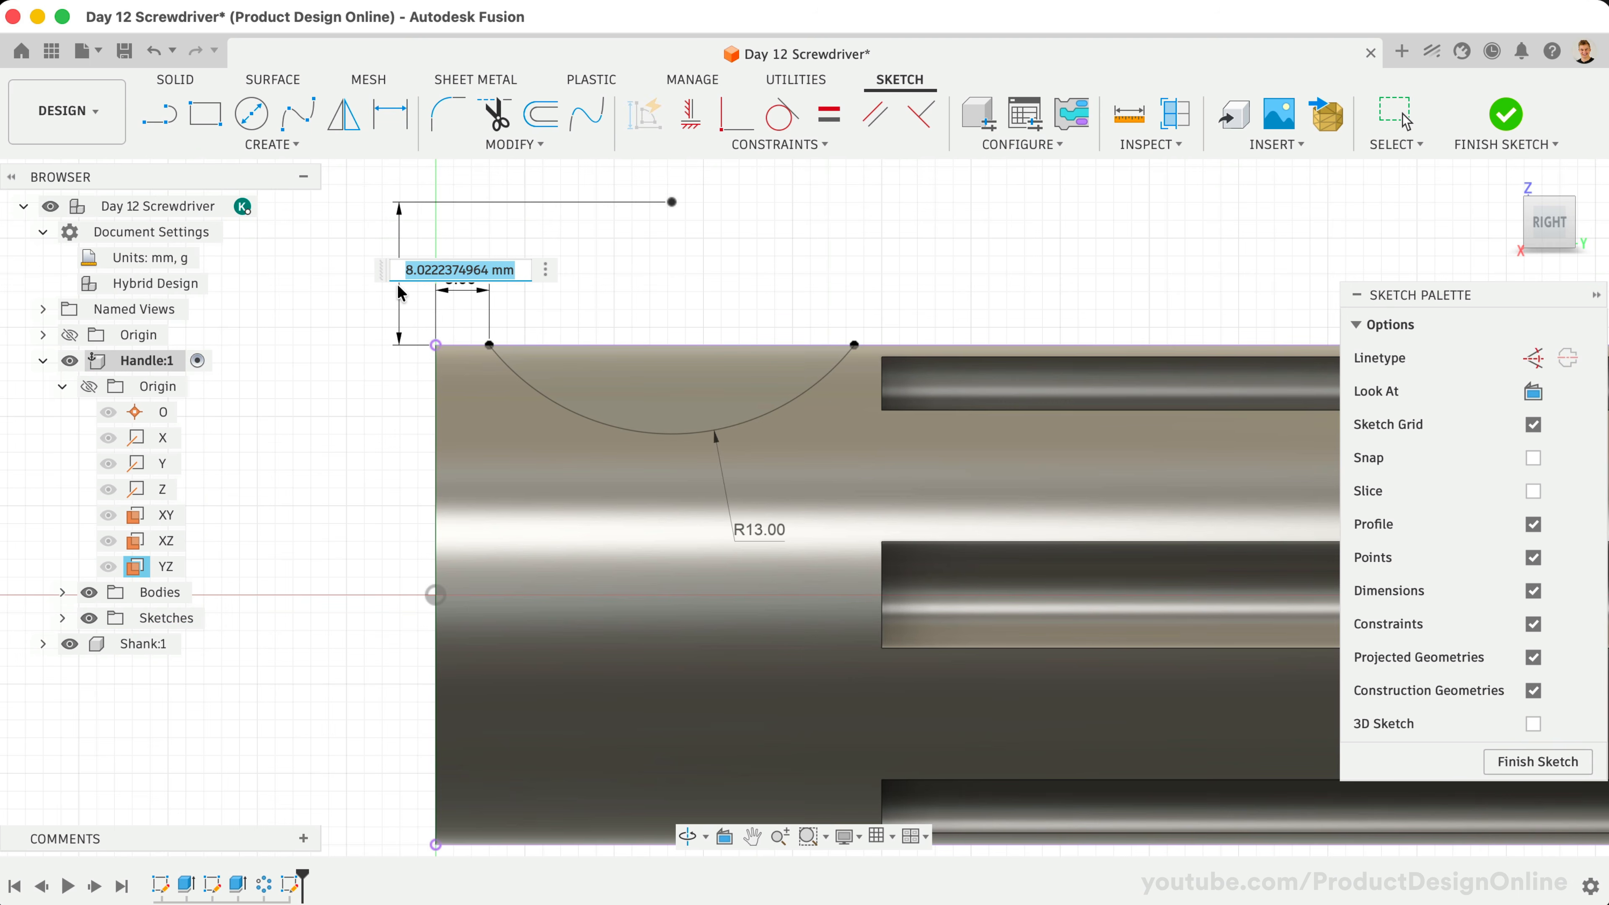
{"action": "type", "text": "9"}
{"action": "key", "text": "Return"}
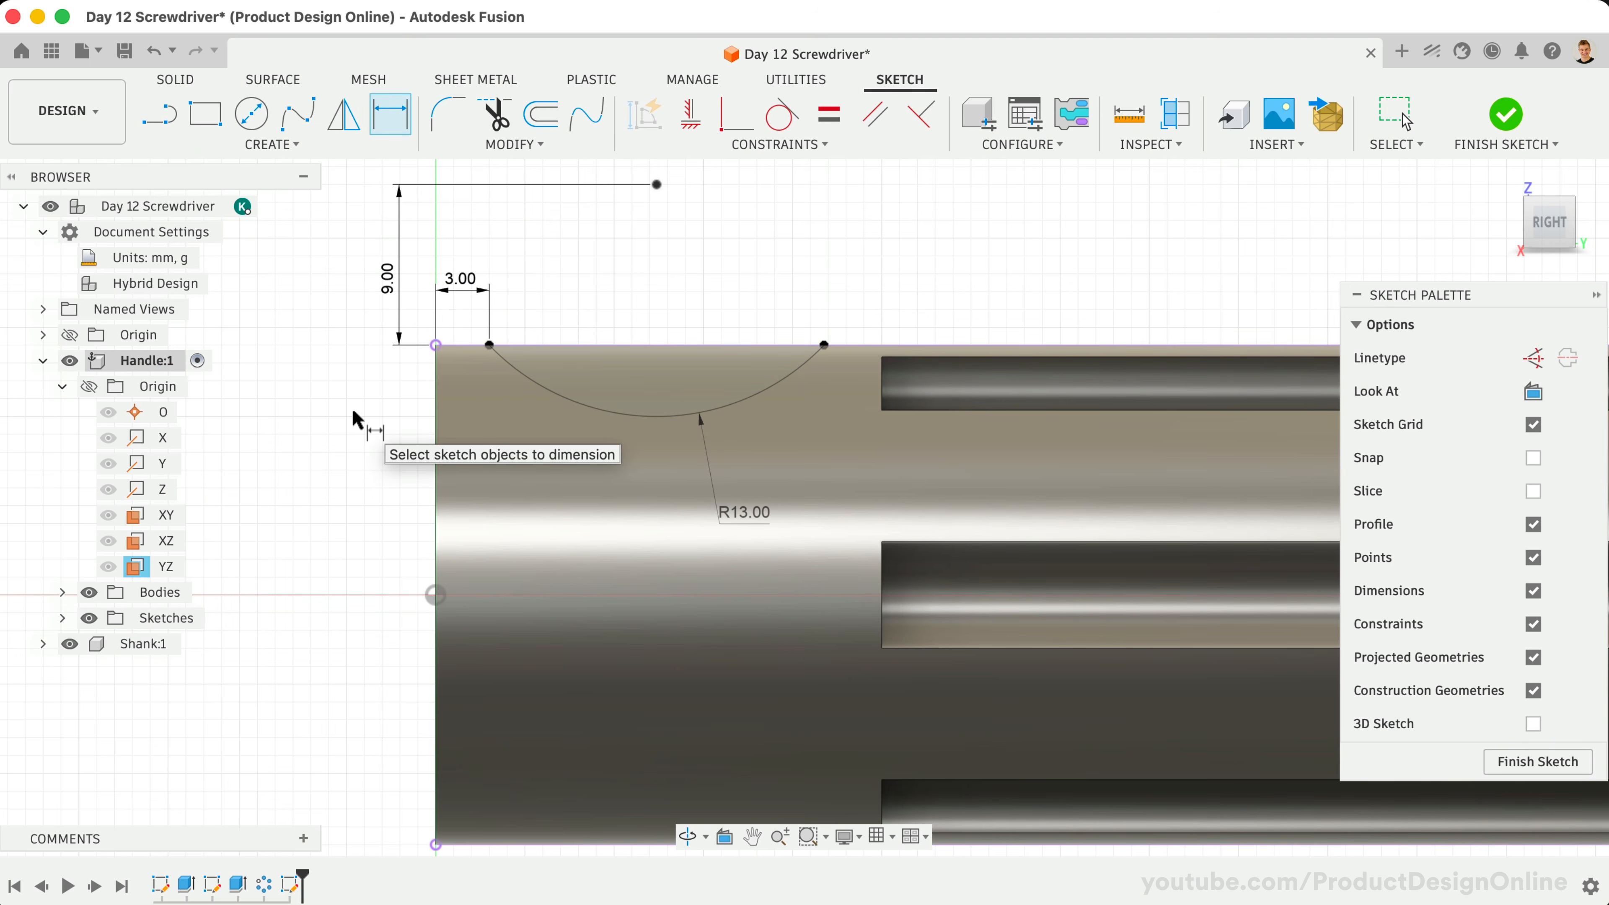
Revolve the arc profile 360 degrees about the Handle component's origin Y axis as a cut to form the thumb rest
{"action": "left_click", "coordinate": [62, 619]}
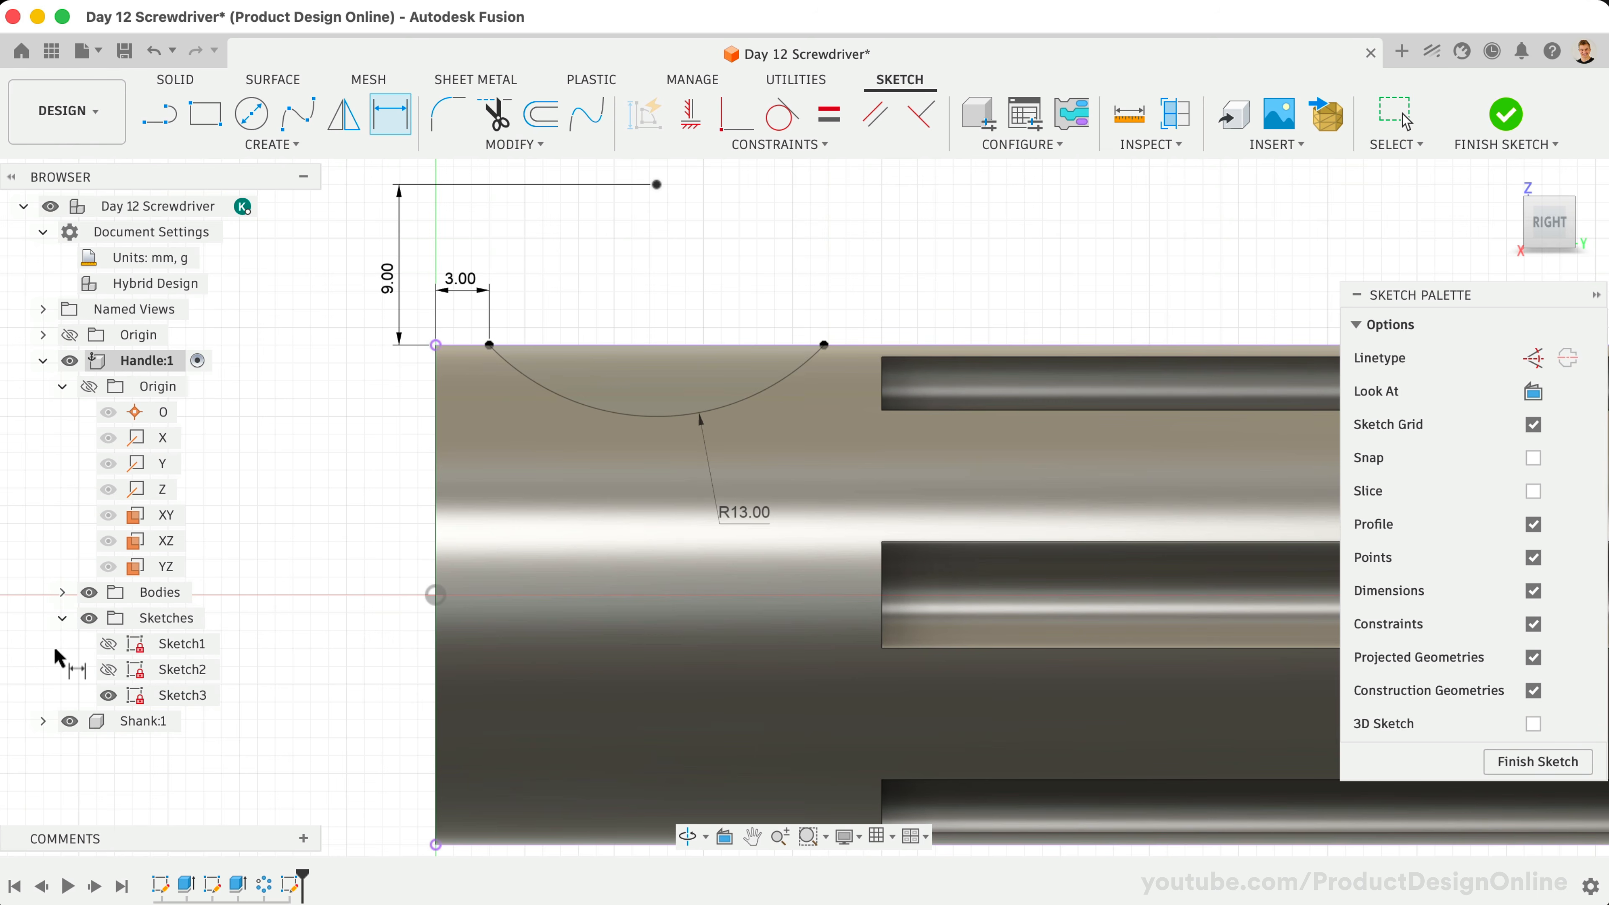
{"action": "left_click", "coordinate": [162, 78]}
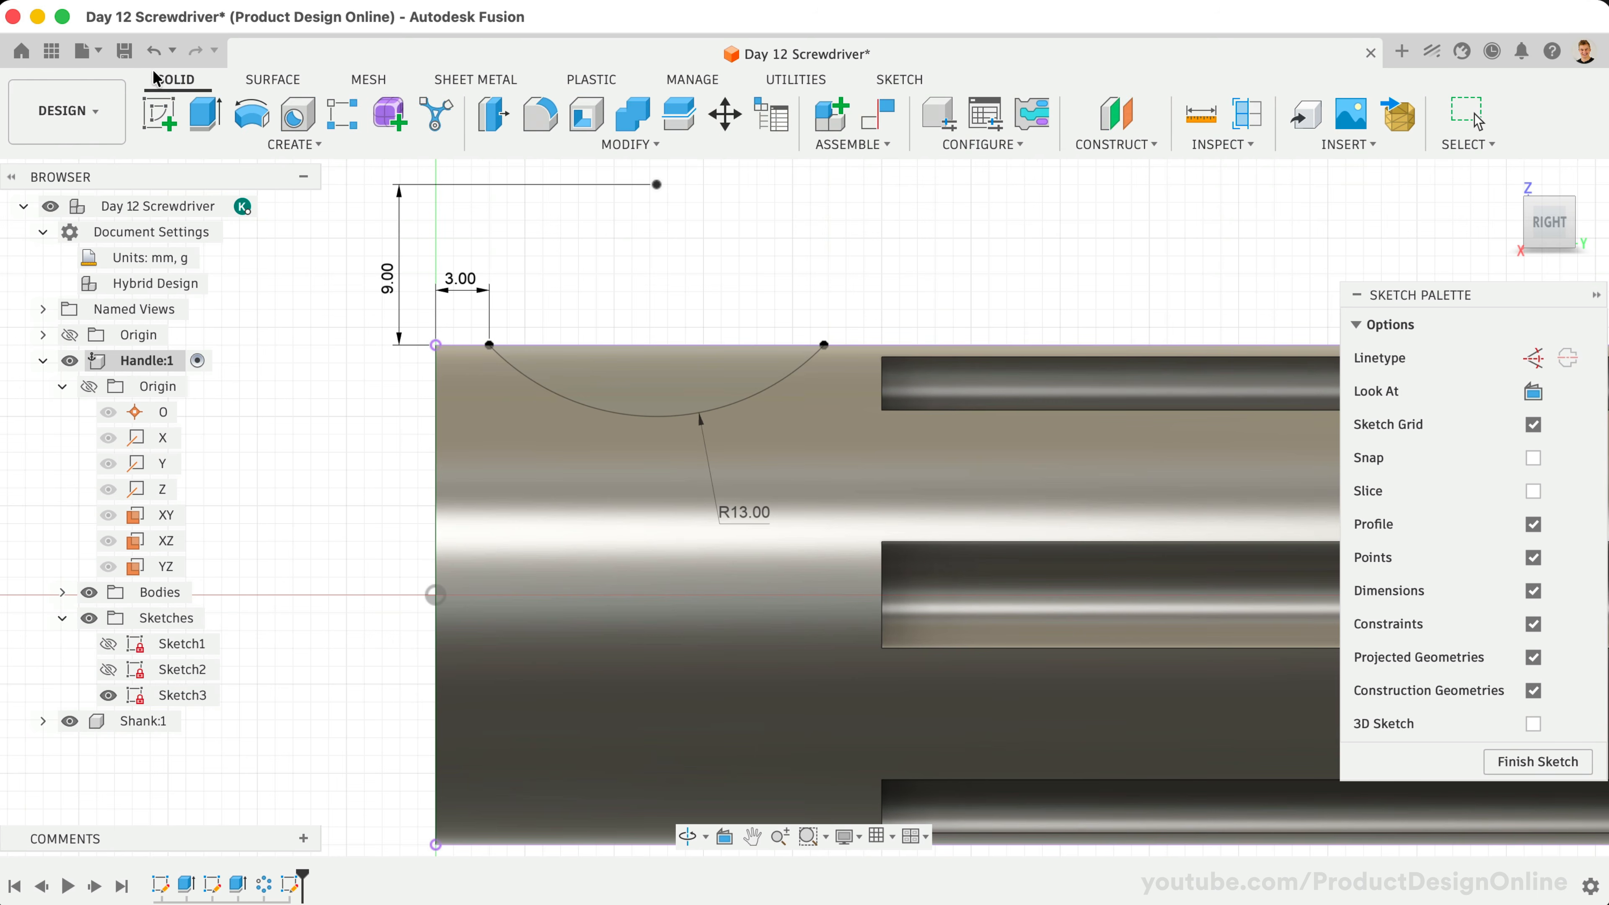
{"action": "left_click", "coordinate": [251, 125]}
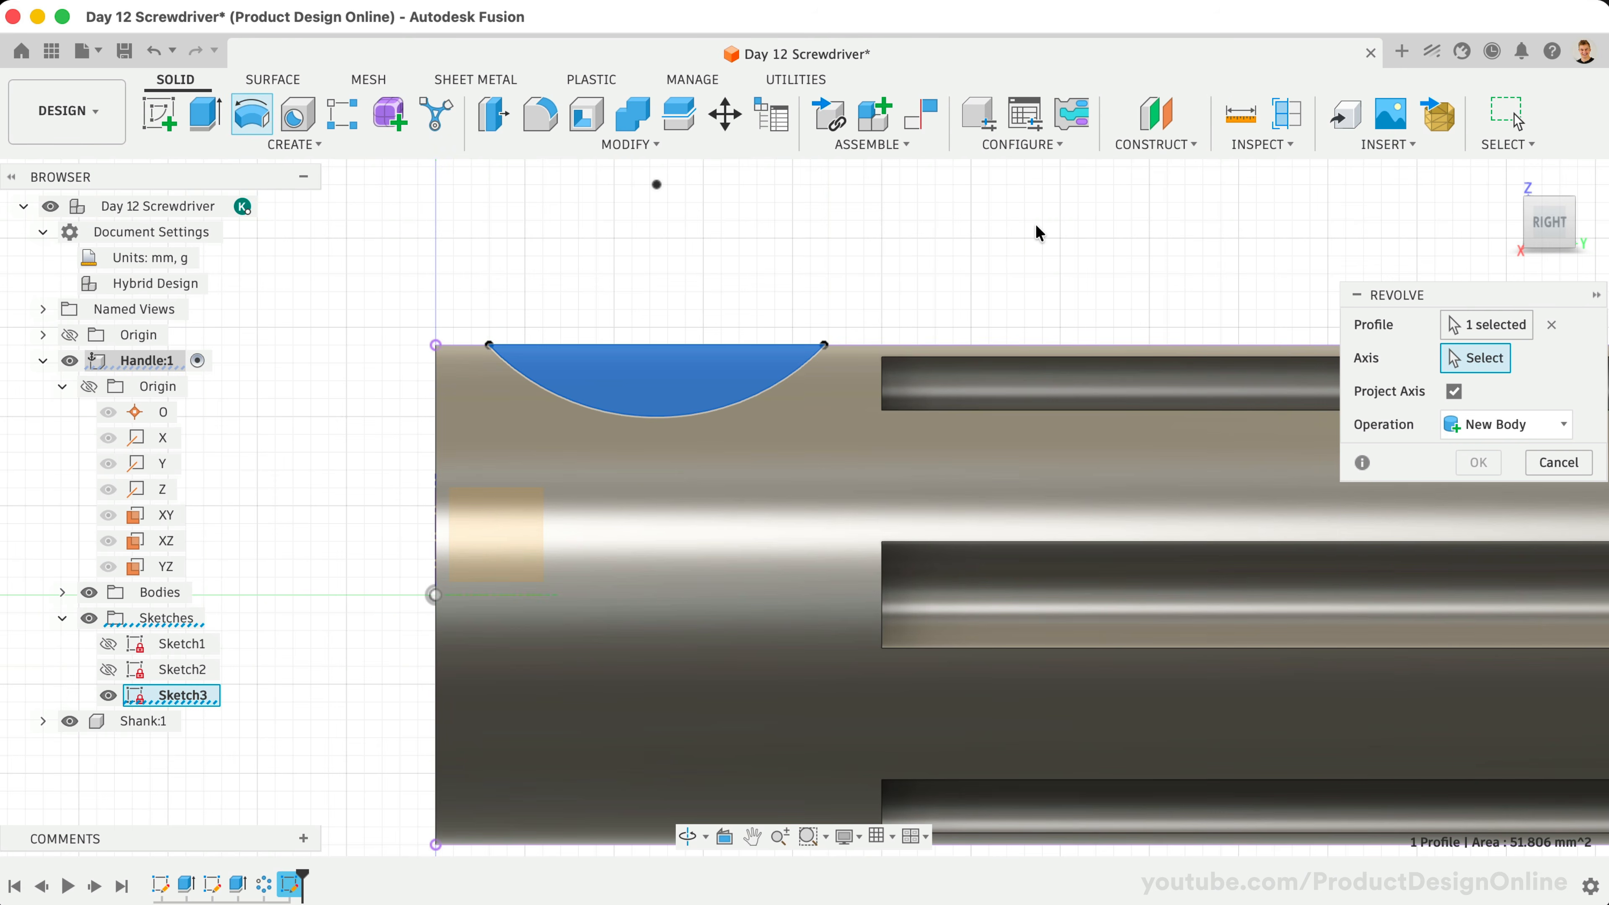
{"action": "left_click", "coordinate": [1541, 223]}
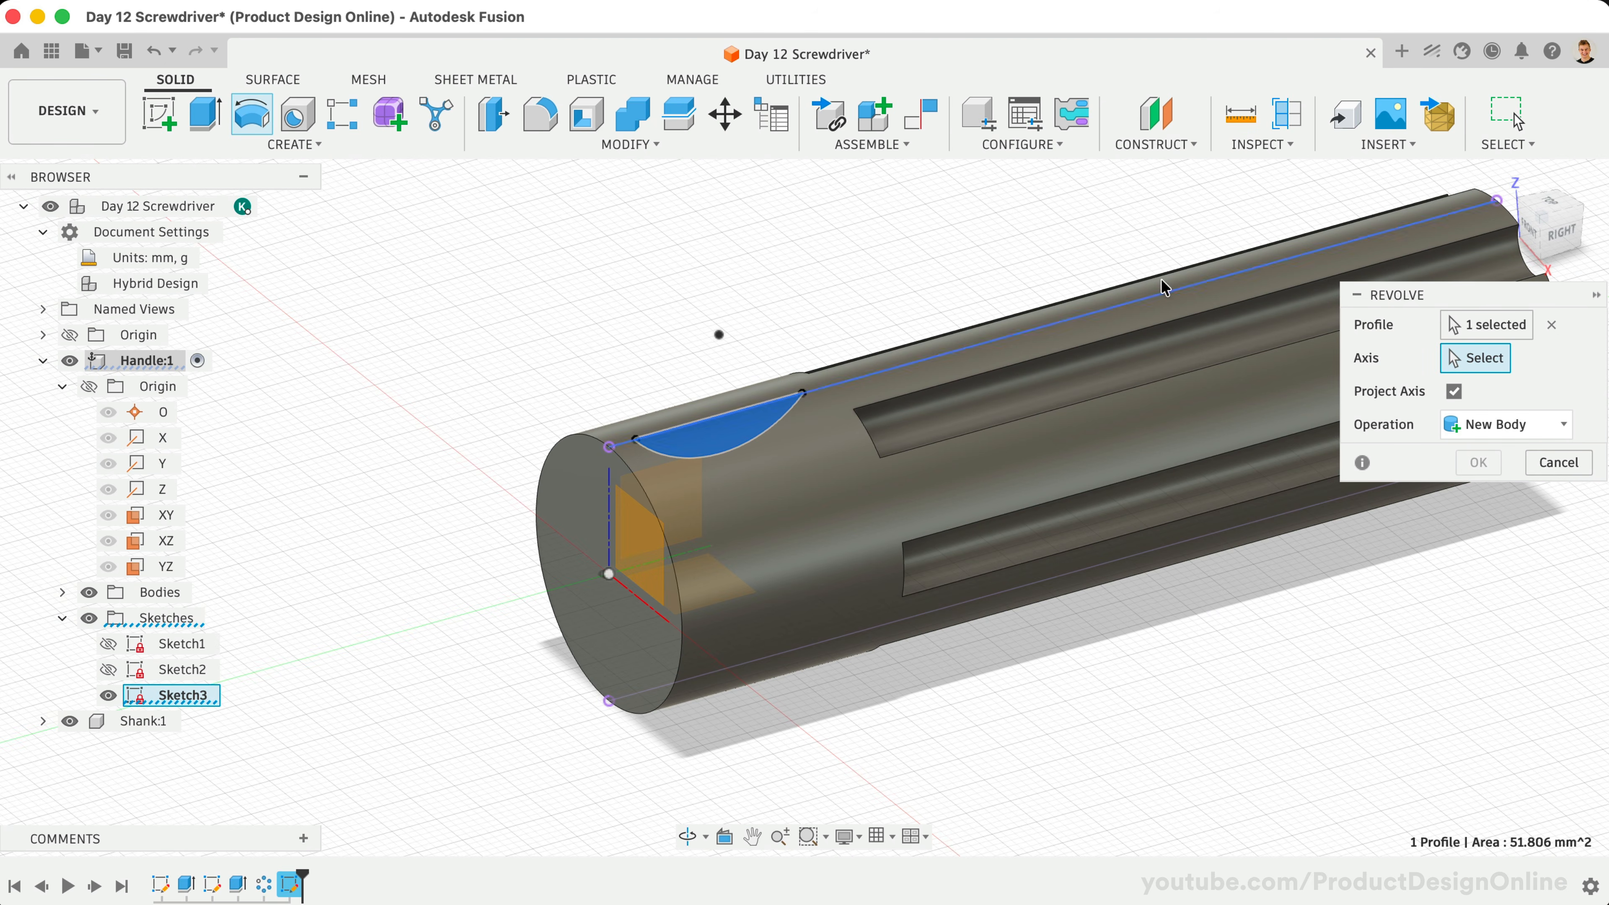
{"action": "left_click", "coordinate": [163, 469]}
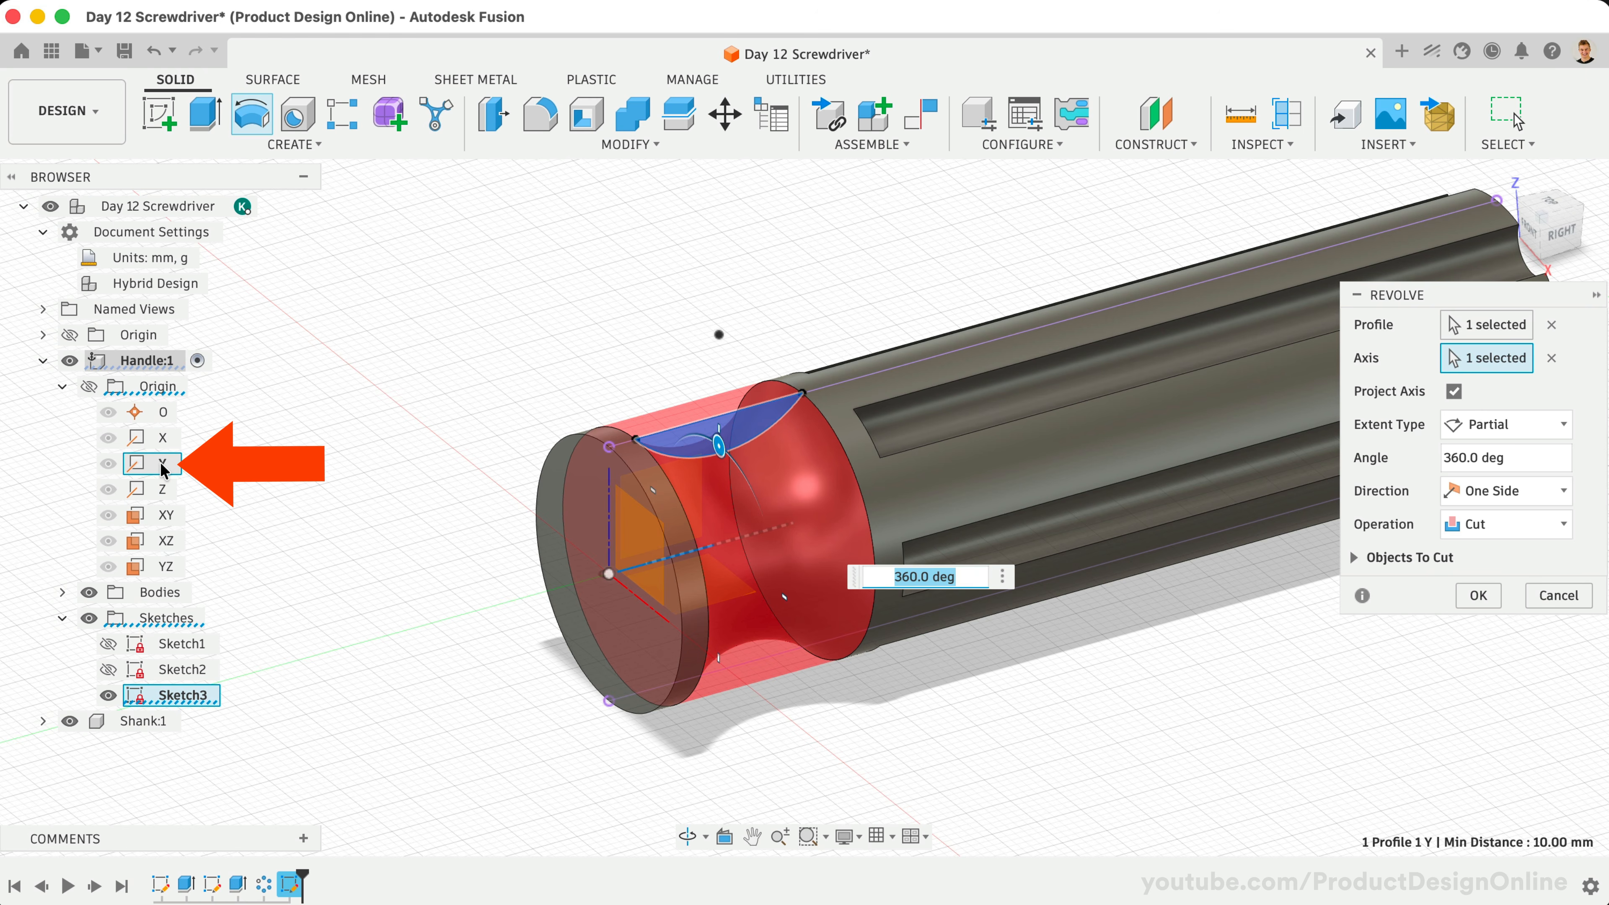
{"action": "scroll", "coordinate": [509, 695], "scroll_direction": "up", "scroll_amount": 3}
{"action": "scroll", "coordinate": [511, 695], "scroll_direction": "up", "scroll_amount": 2}
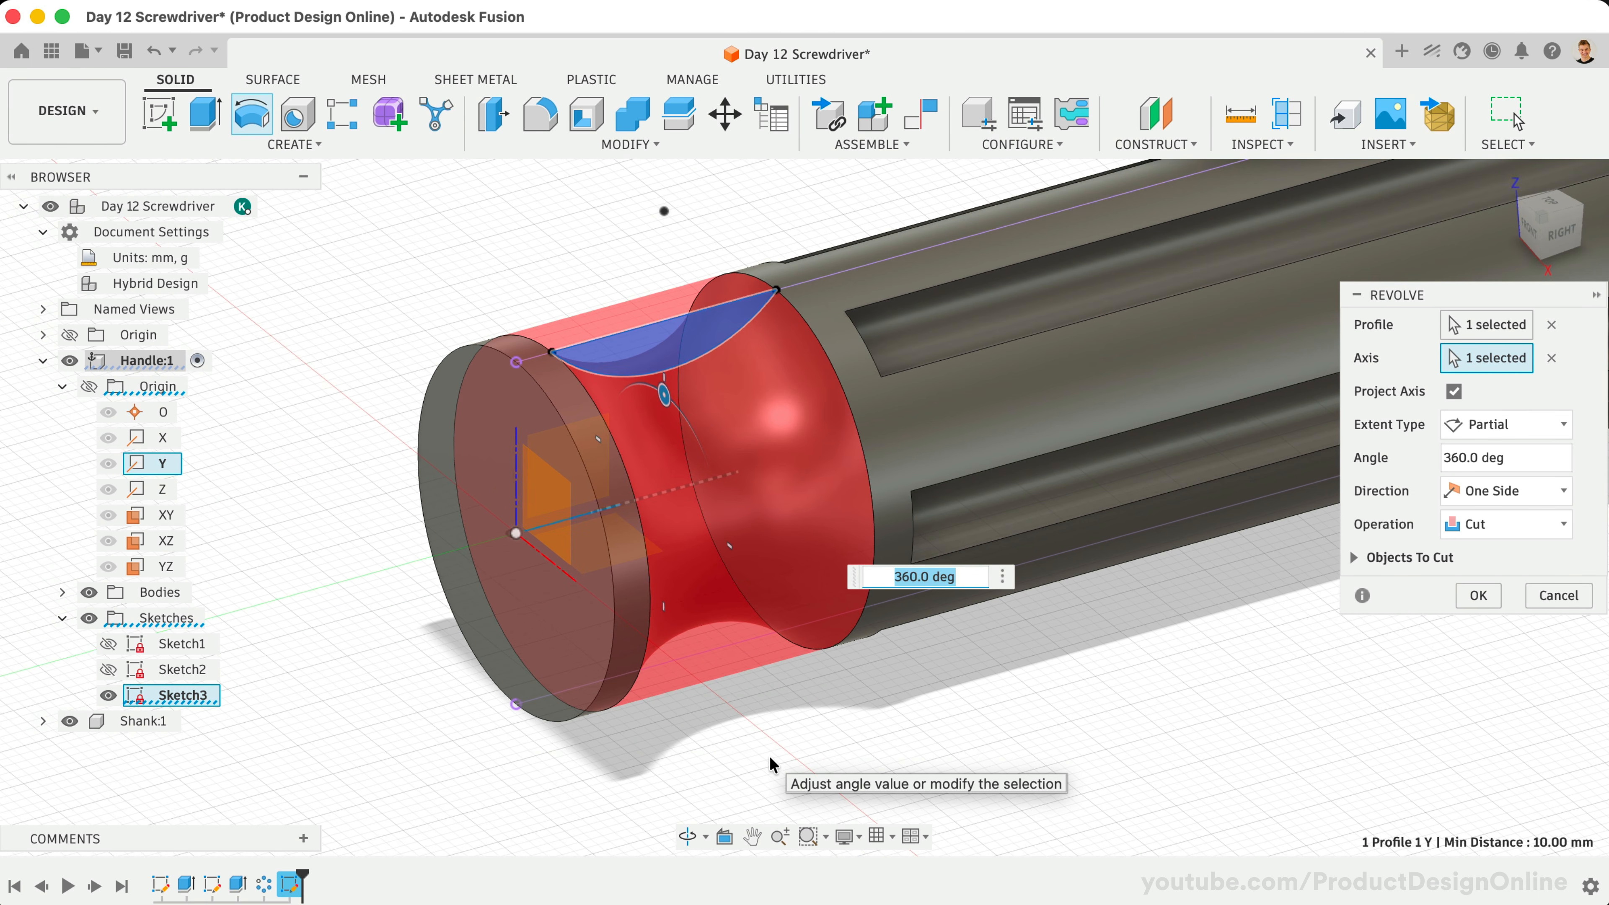
{"action": "left_click", "coordinate": [1473, 597]}
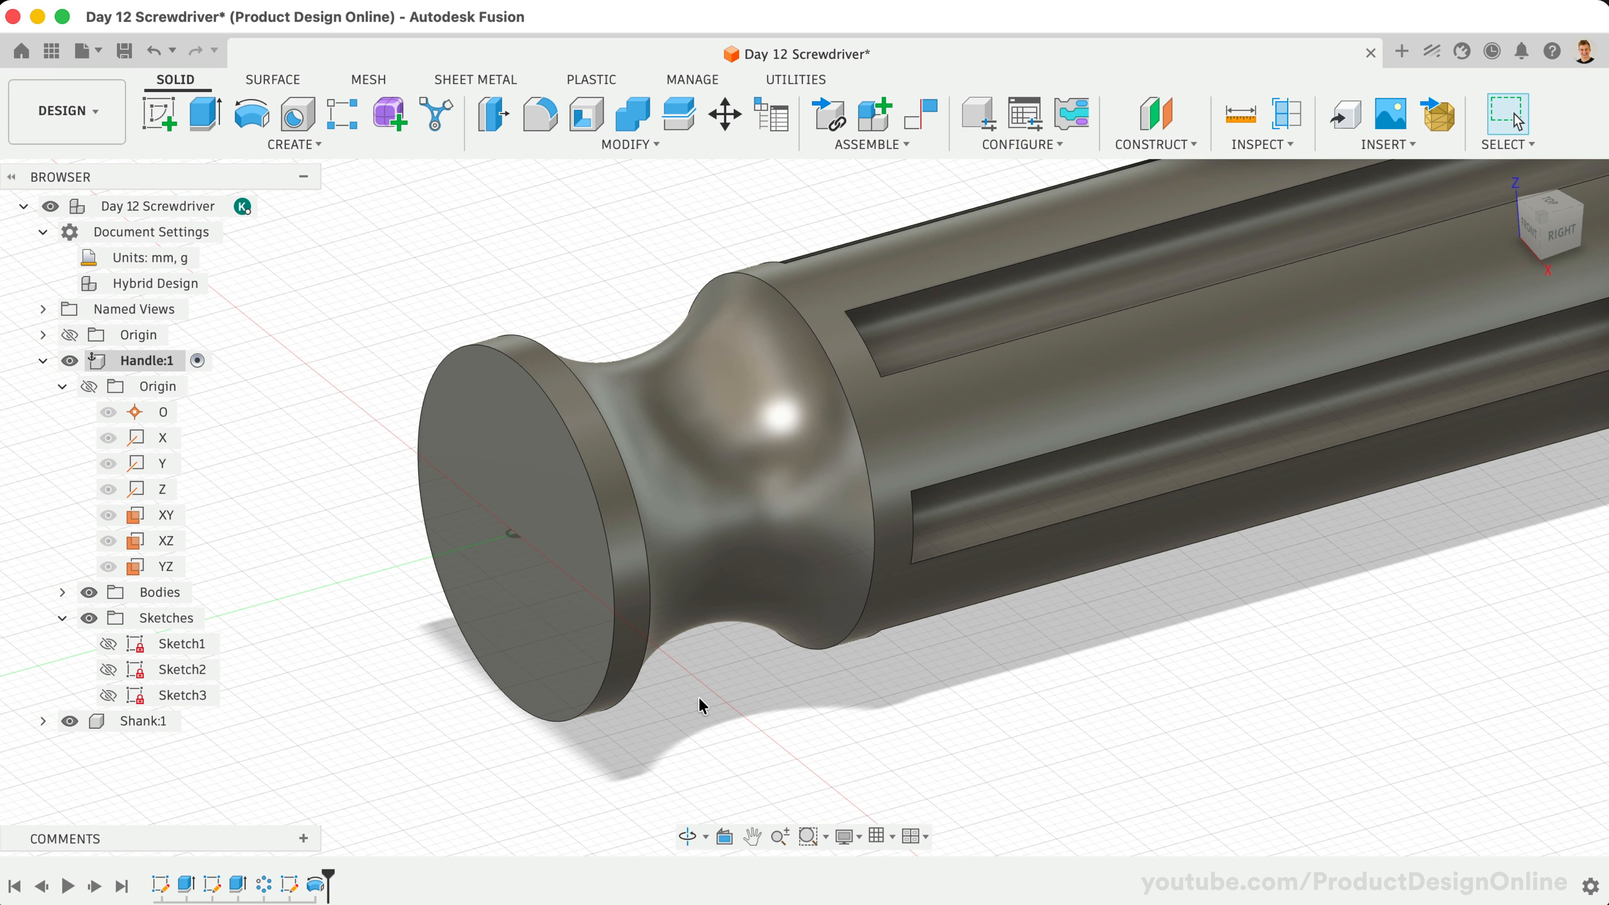
Reopen the thumb rest sketch for editing and set the arc's radius to 14 mm
{"action": "double_click", "coordinate": [290, 884]}
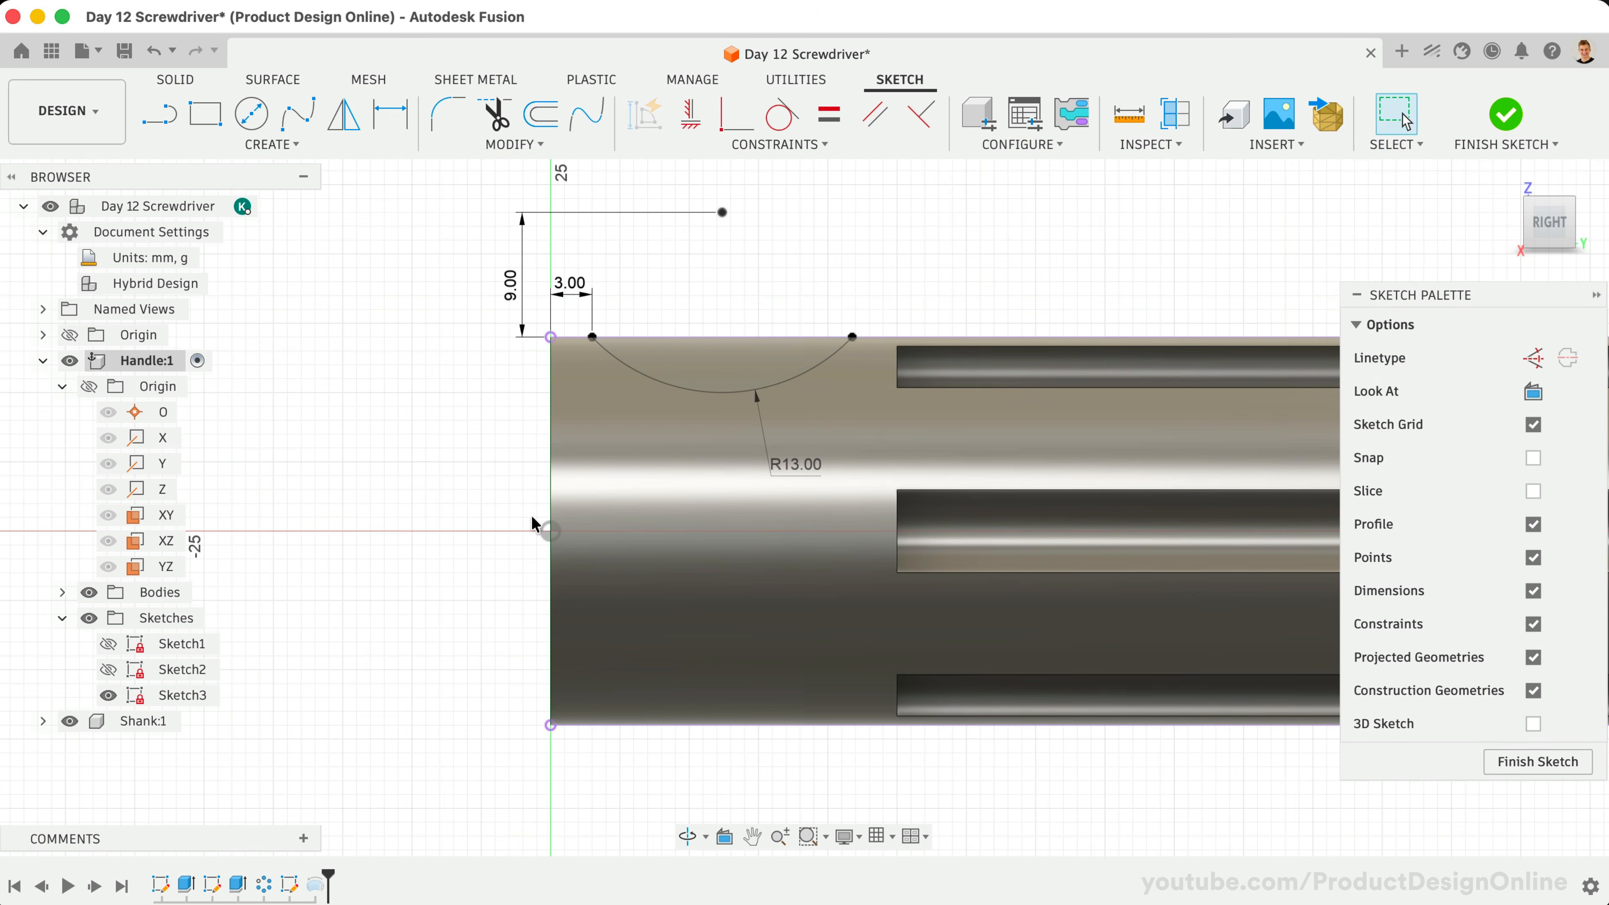
{"action": "double_click", "coordinate": [795, 467]}
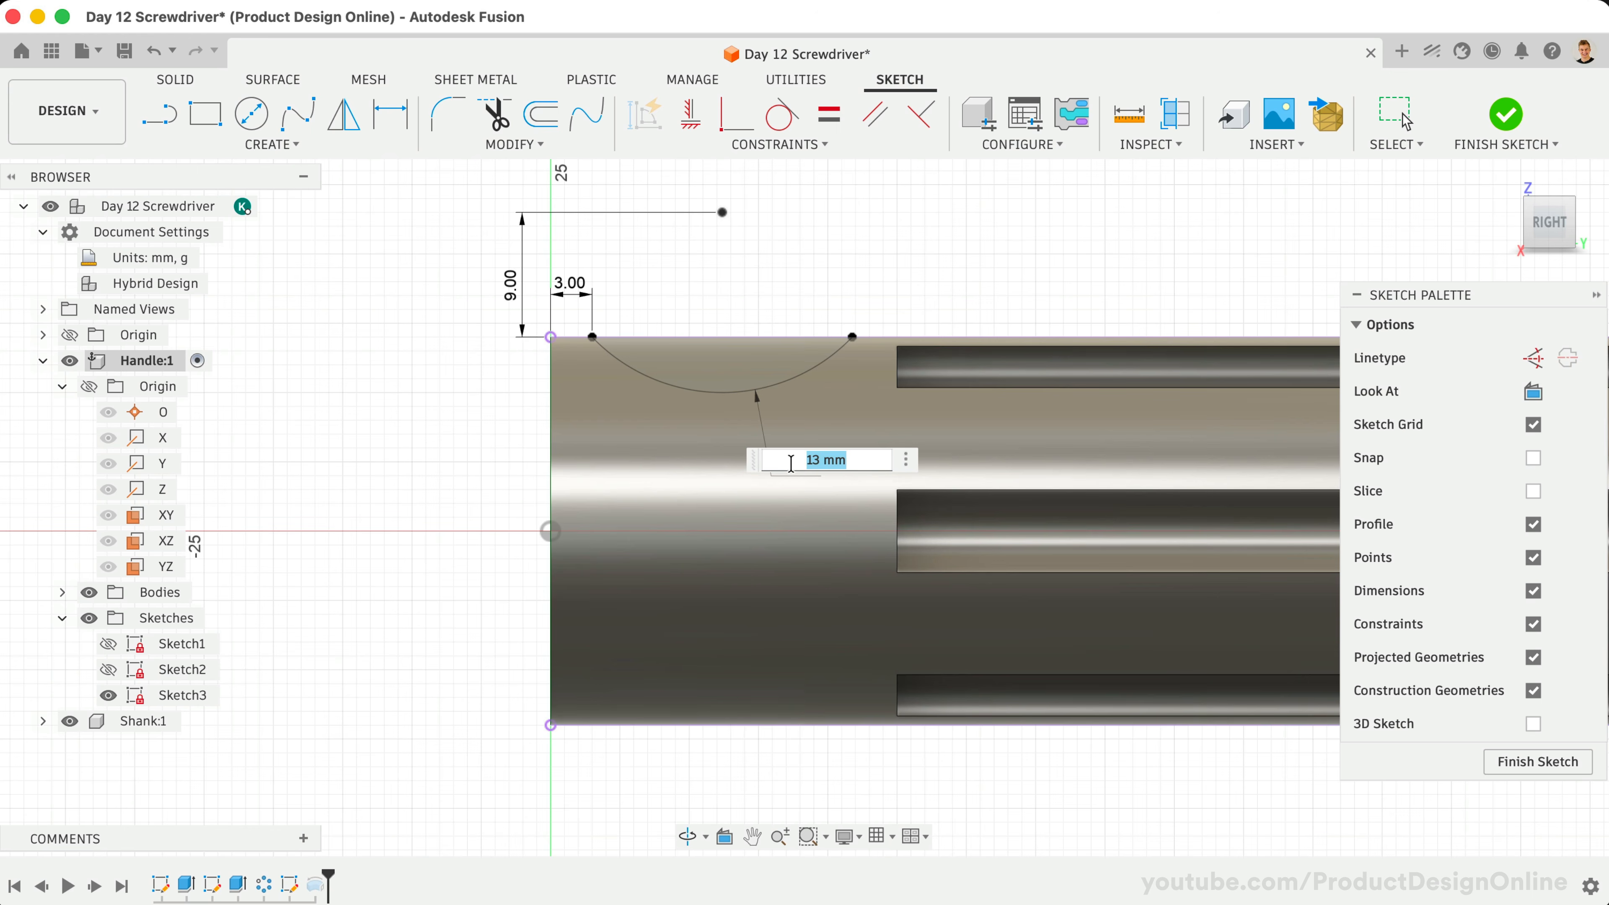
{"action": "type", "text": "14"}
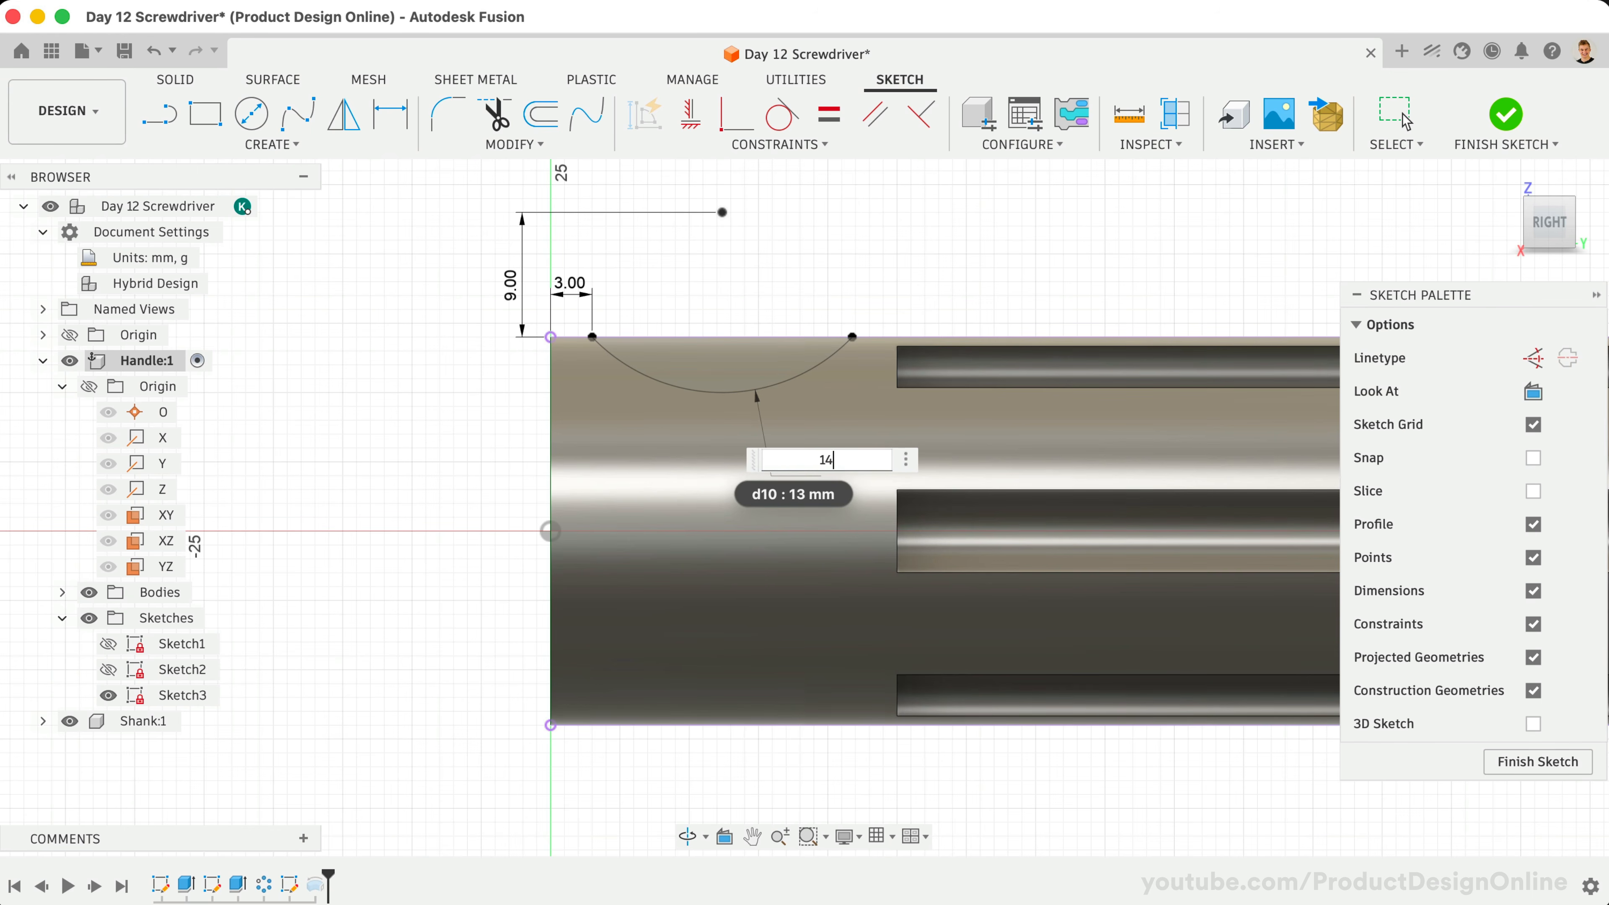
{"action": "key", "text": "Return"}
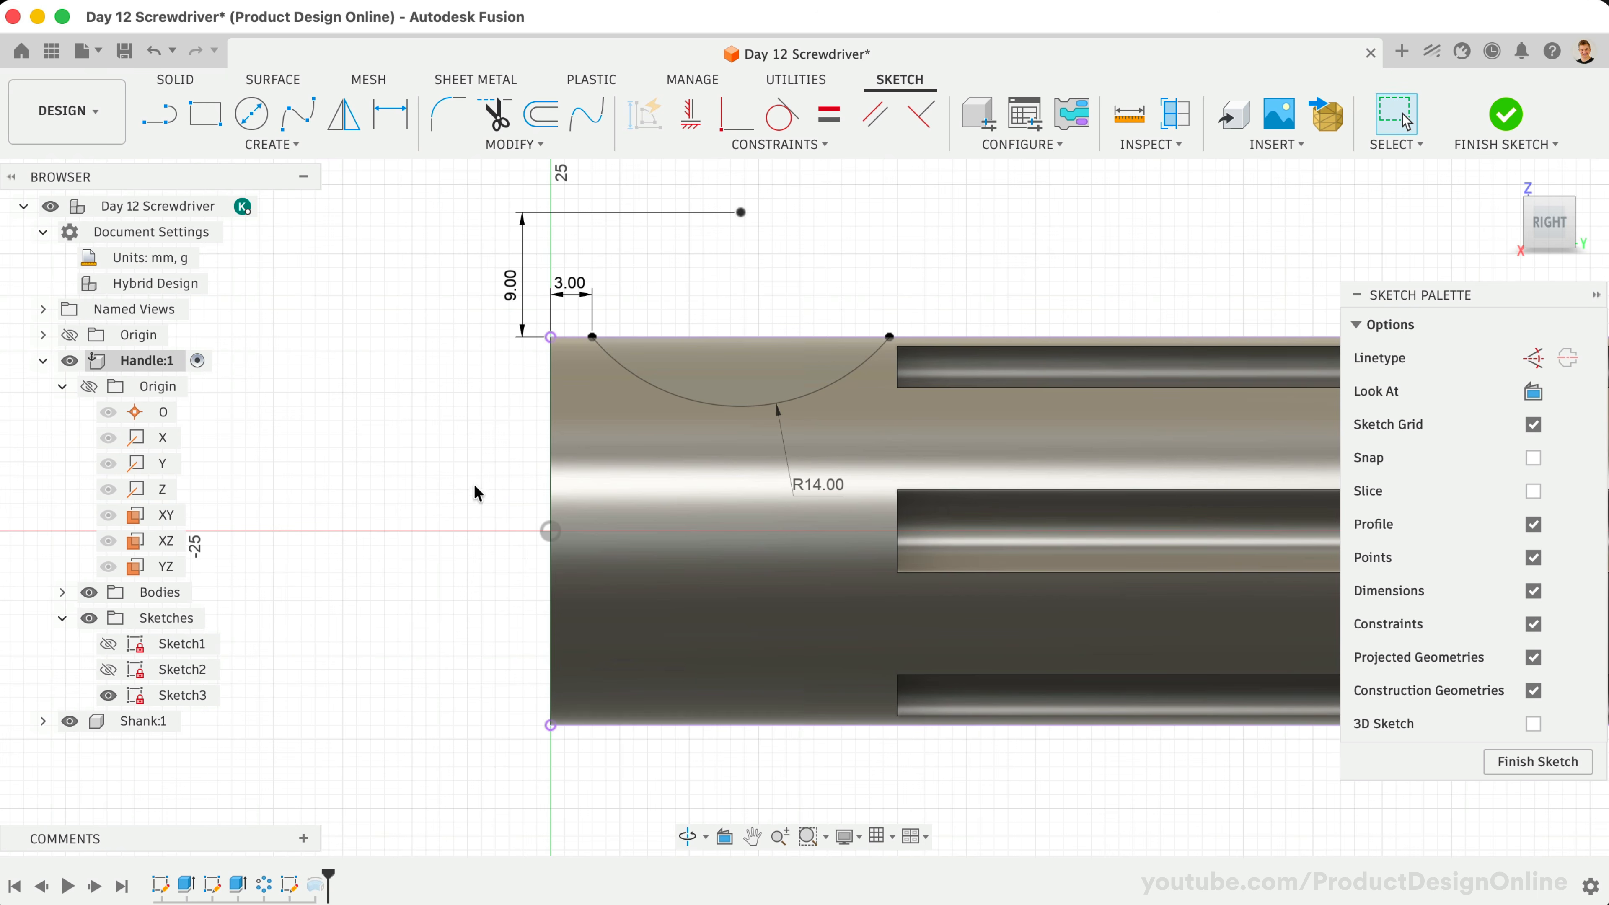
Set the vertical distance to the arc's center point to 11 mm and finish the thumb rest sketch
{"action": "double_click", "coordinate": [504, 293]}
{"action": "type", "text": "11"}
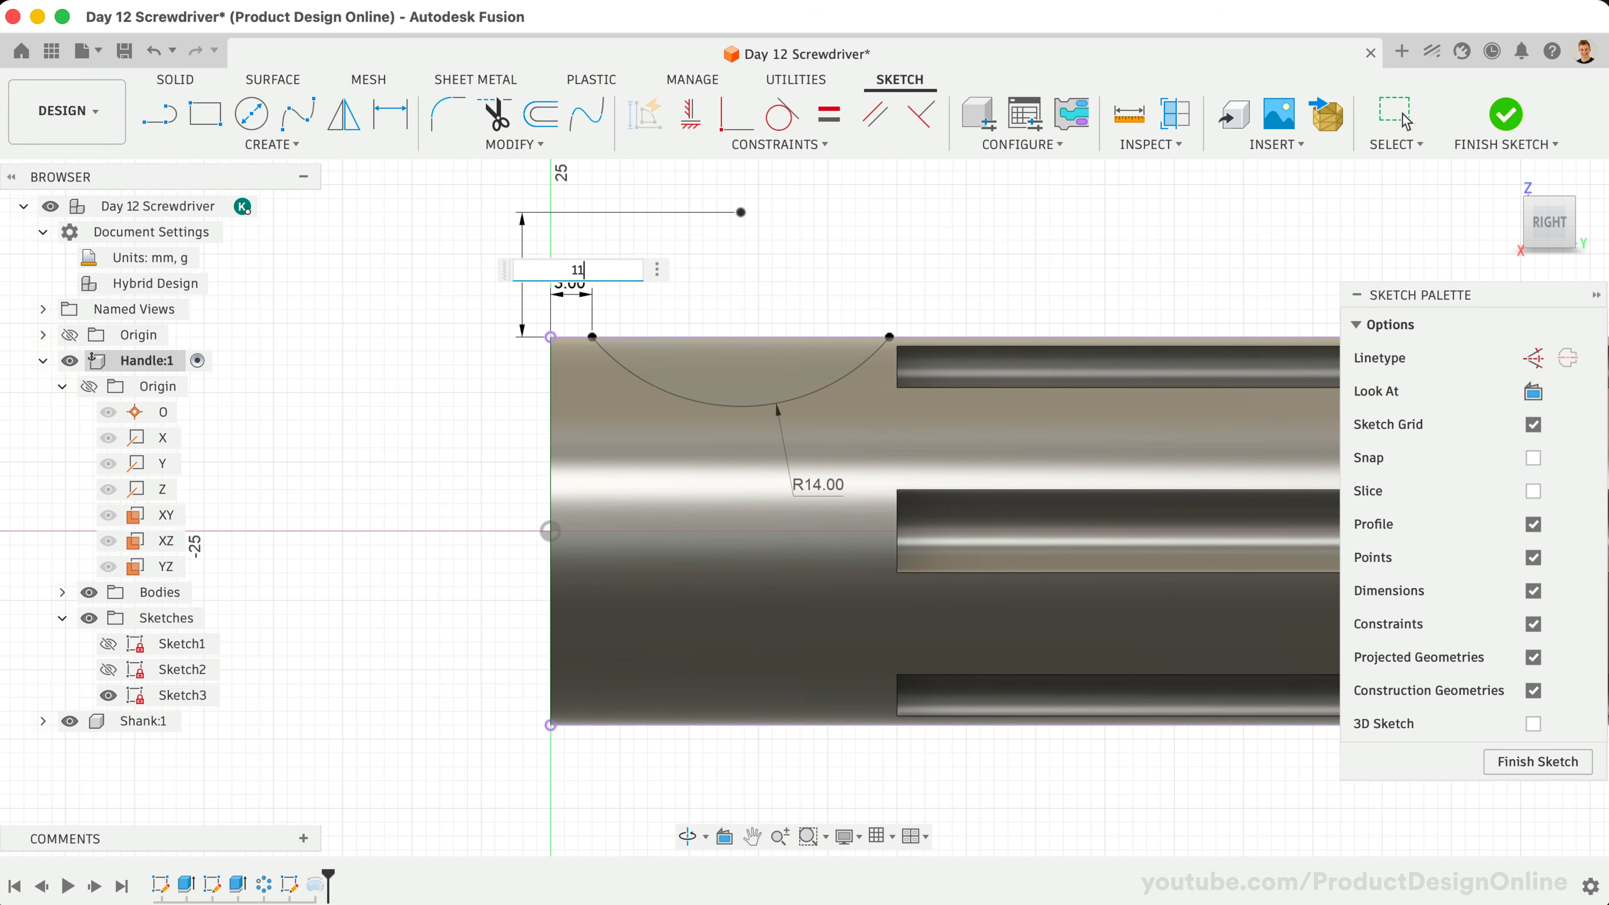
{"action": "key", "text": "Return"}
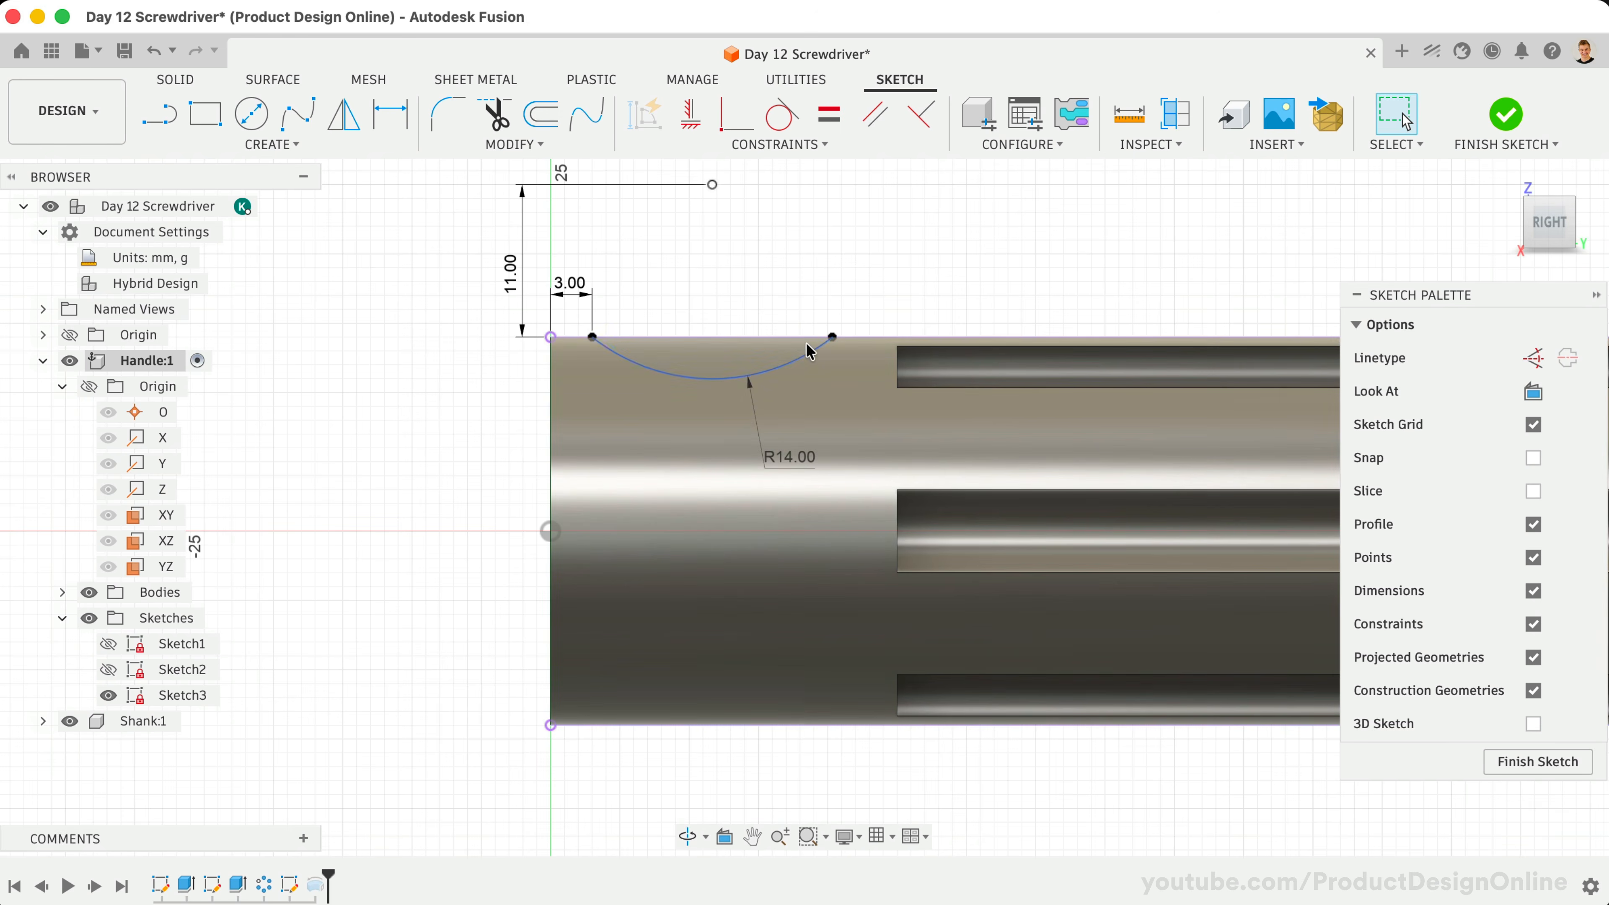
{"action": "left_click", "coordinate": [1506, 115]}
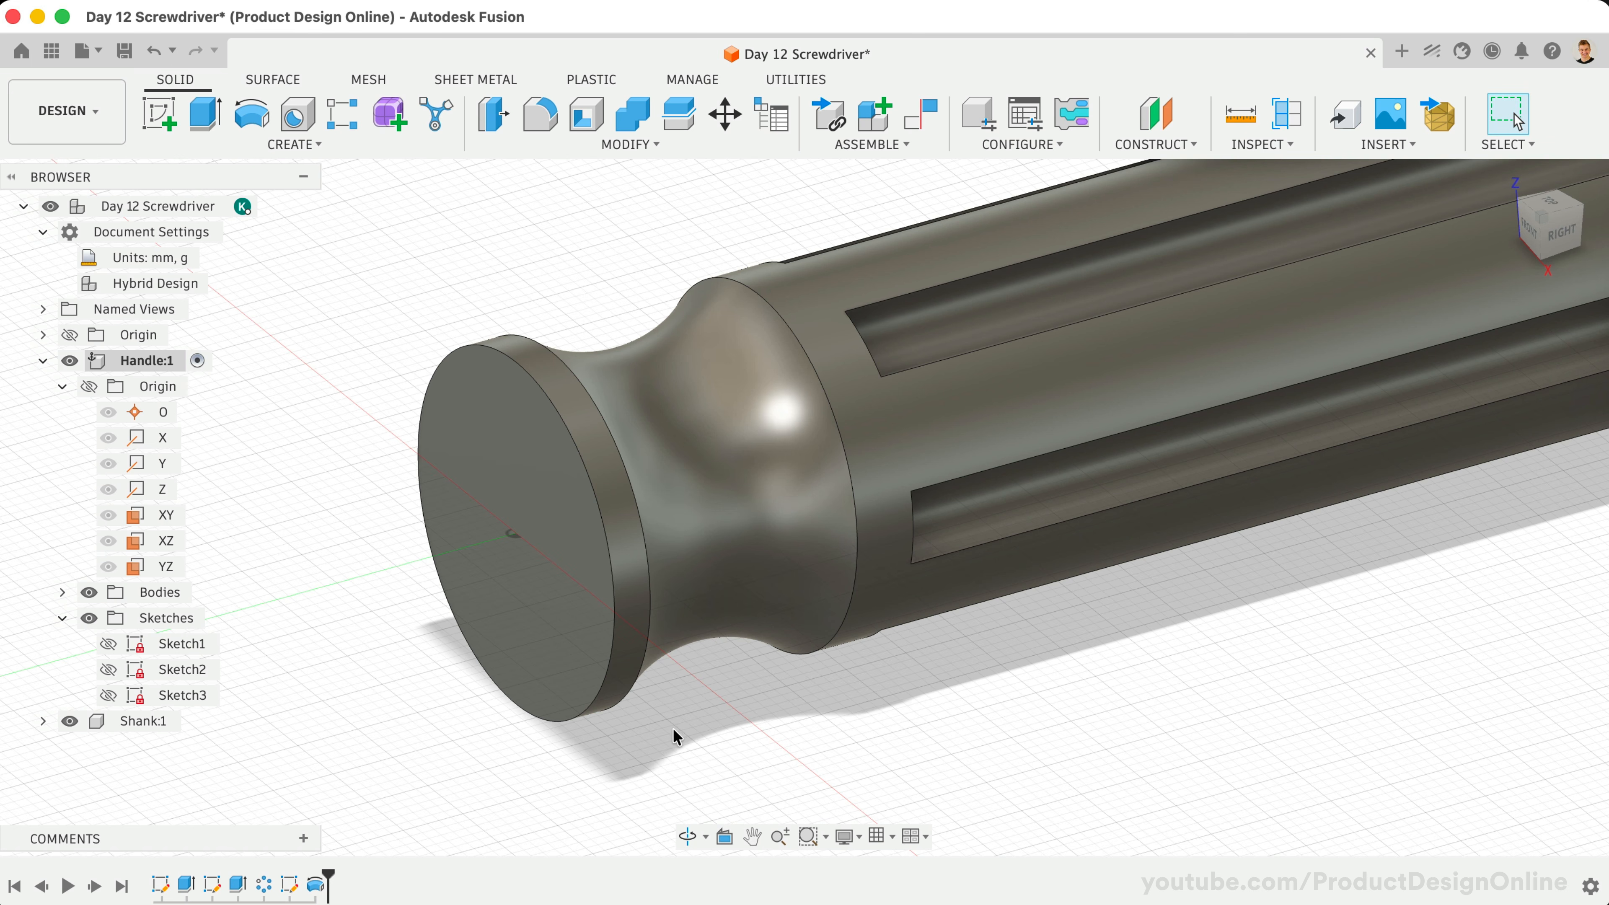
Sketch a 7 mm diameter circle centered on the origin on the handle's flat end face beside the thumb rest
{"action": "scroll", "coordinate": [673, 729], "scroll_direction": "down", "scroll_amount": 4}
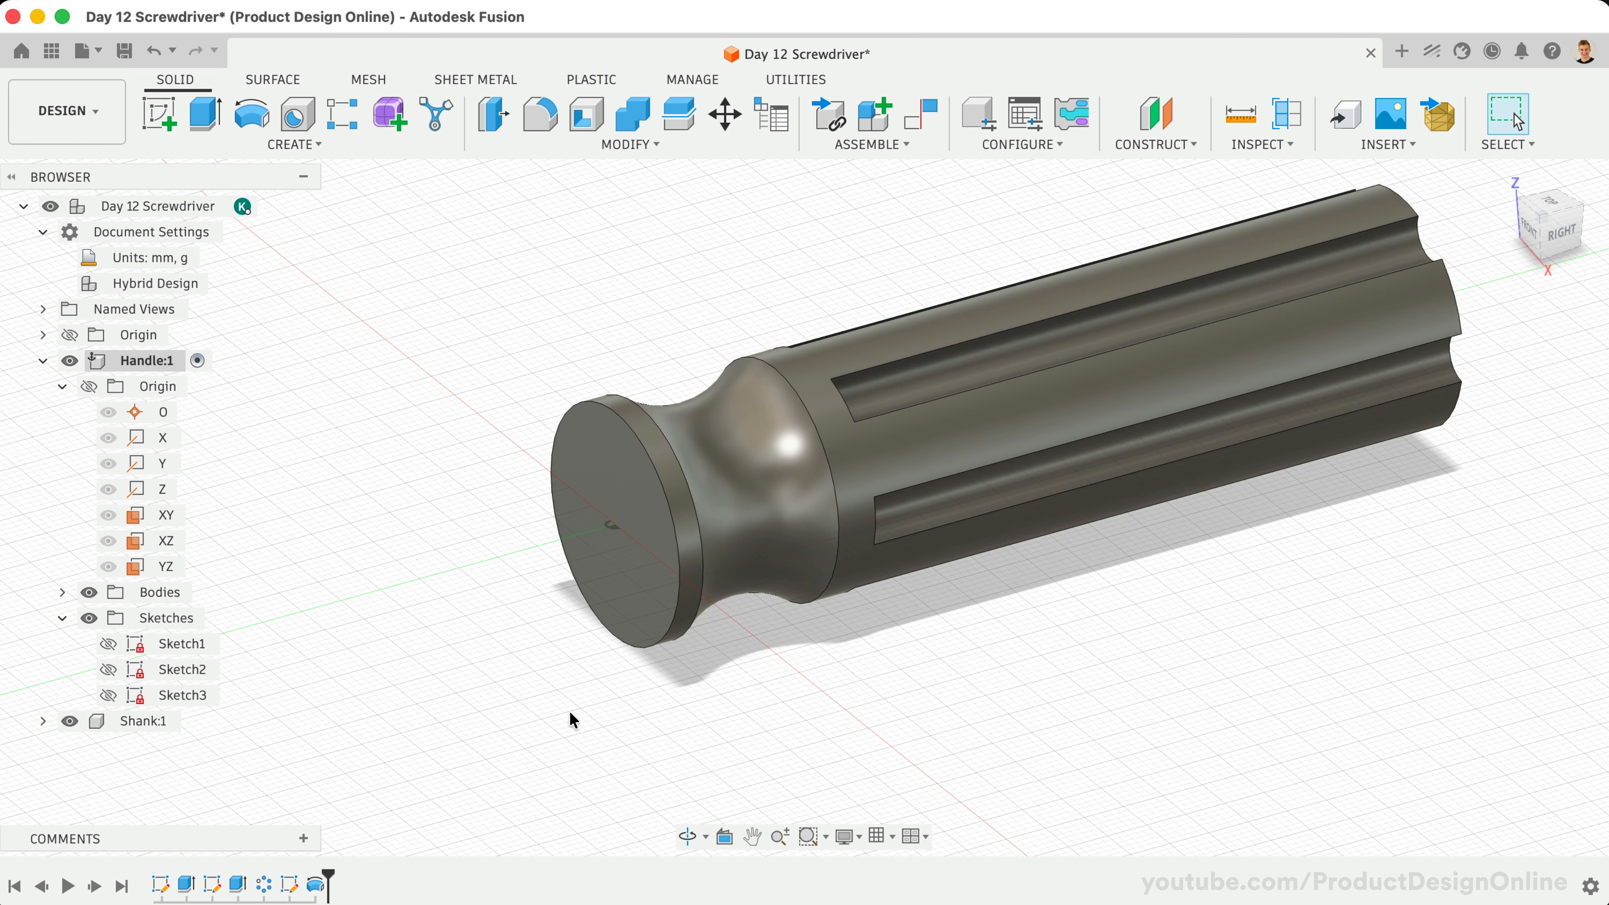
{"action": "key", "text": "c"}
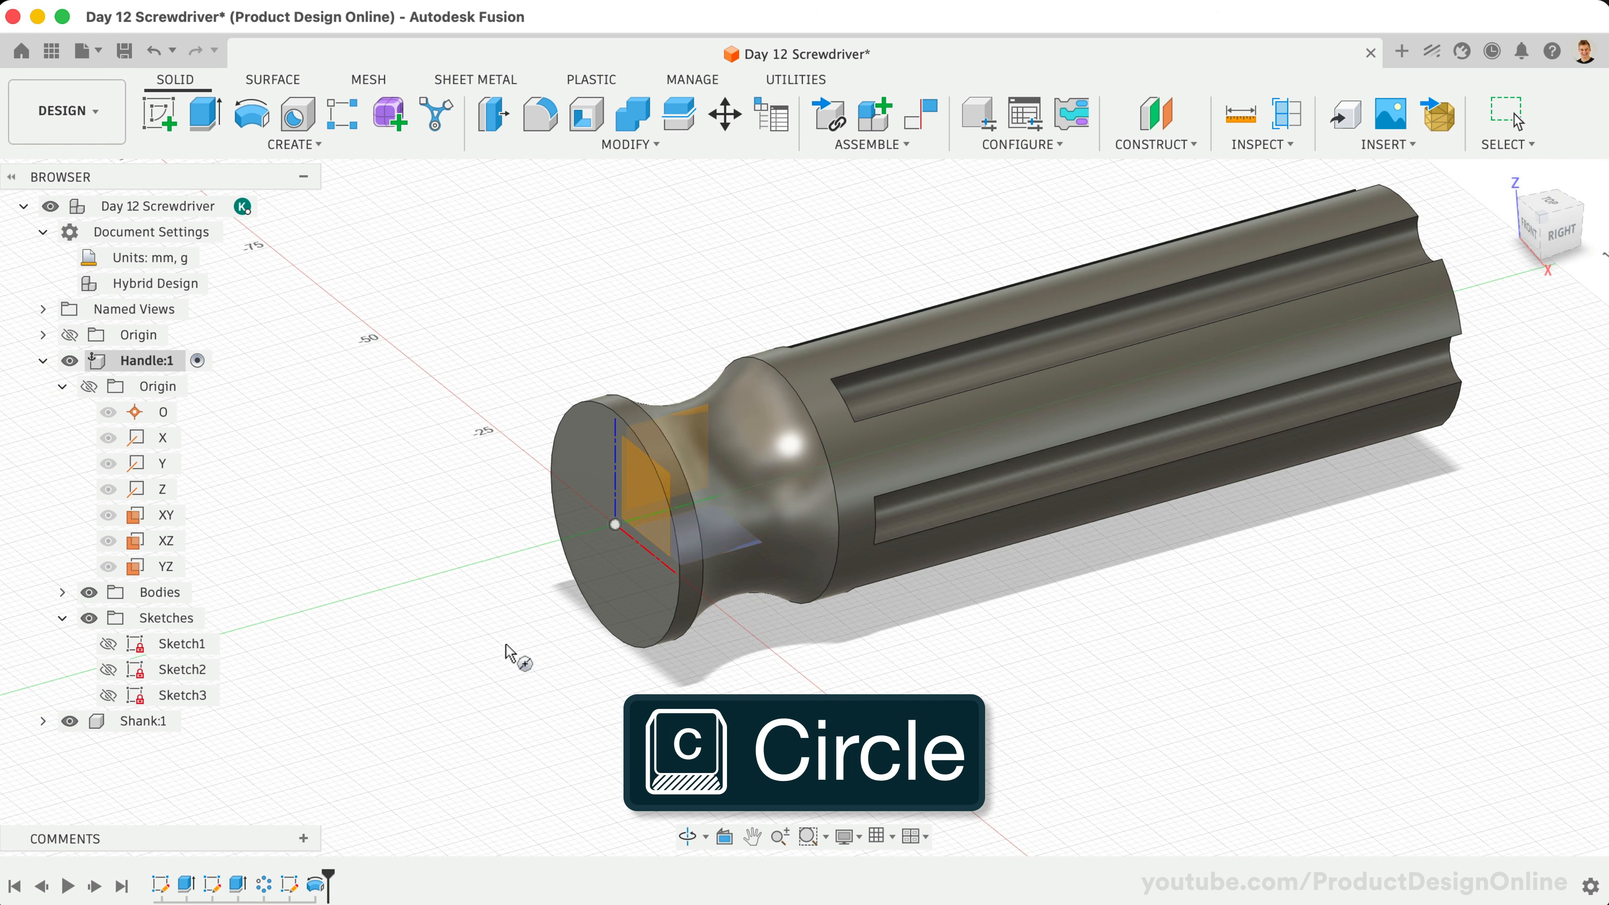
{"action": "left_click", "coordinate": [607, 588]}
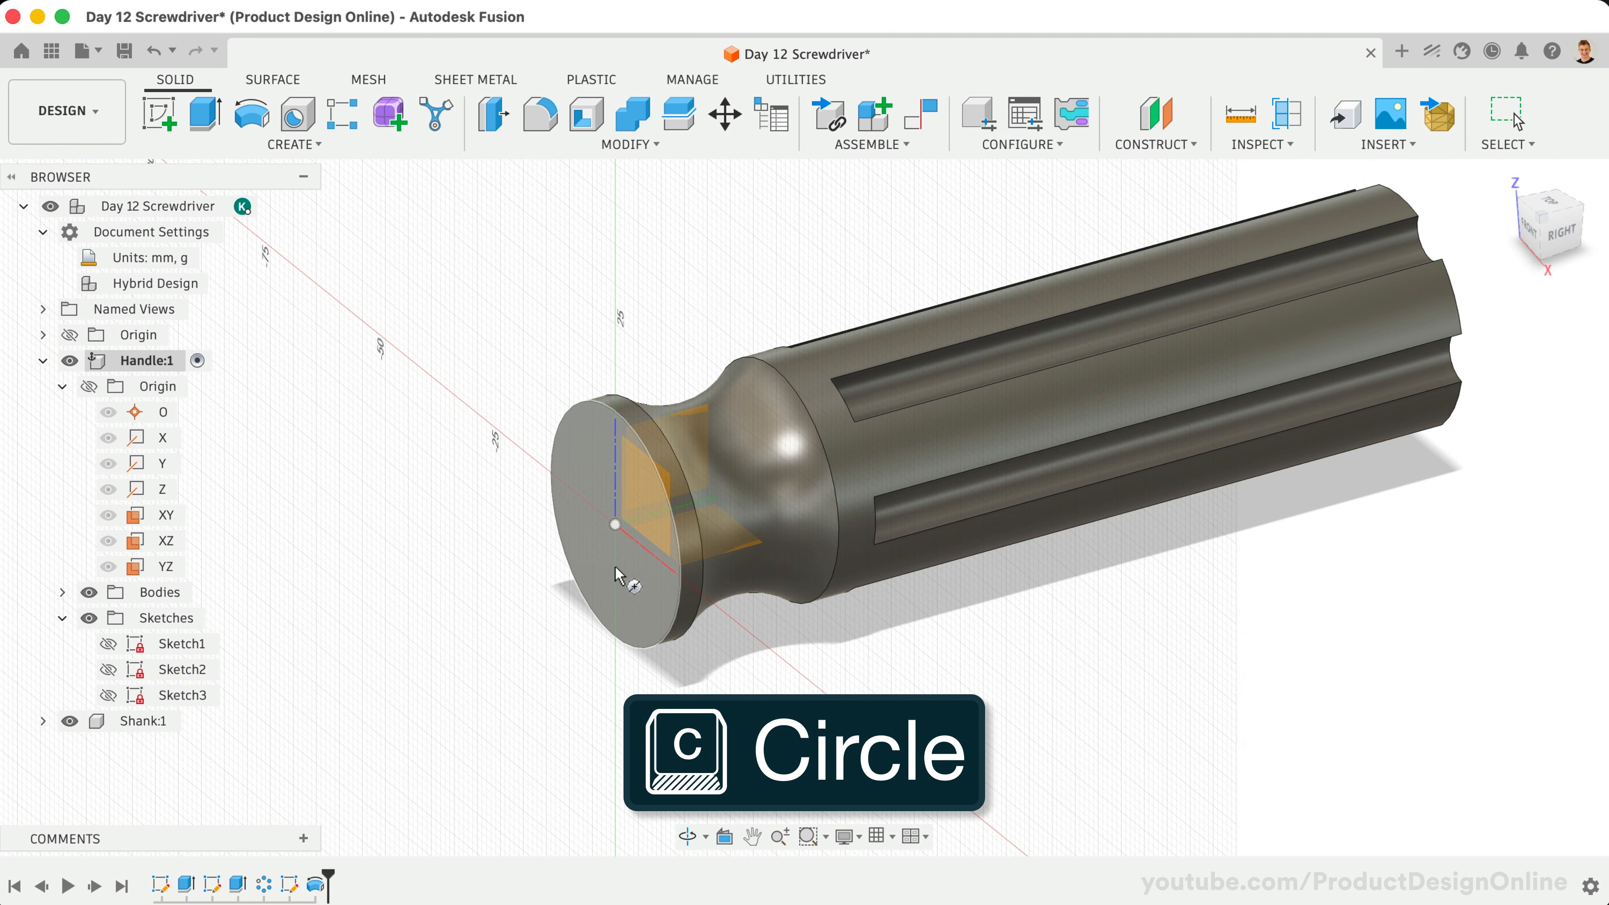
{"action": "left_click", "coordinate": [617, 575]}
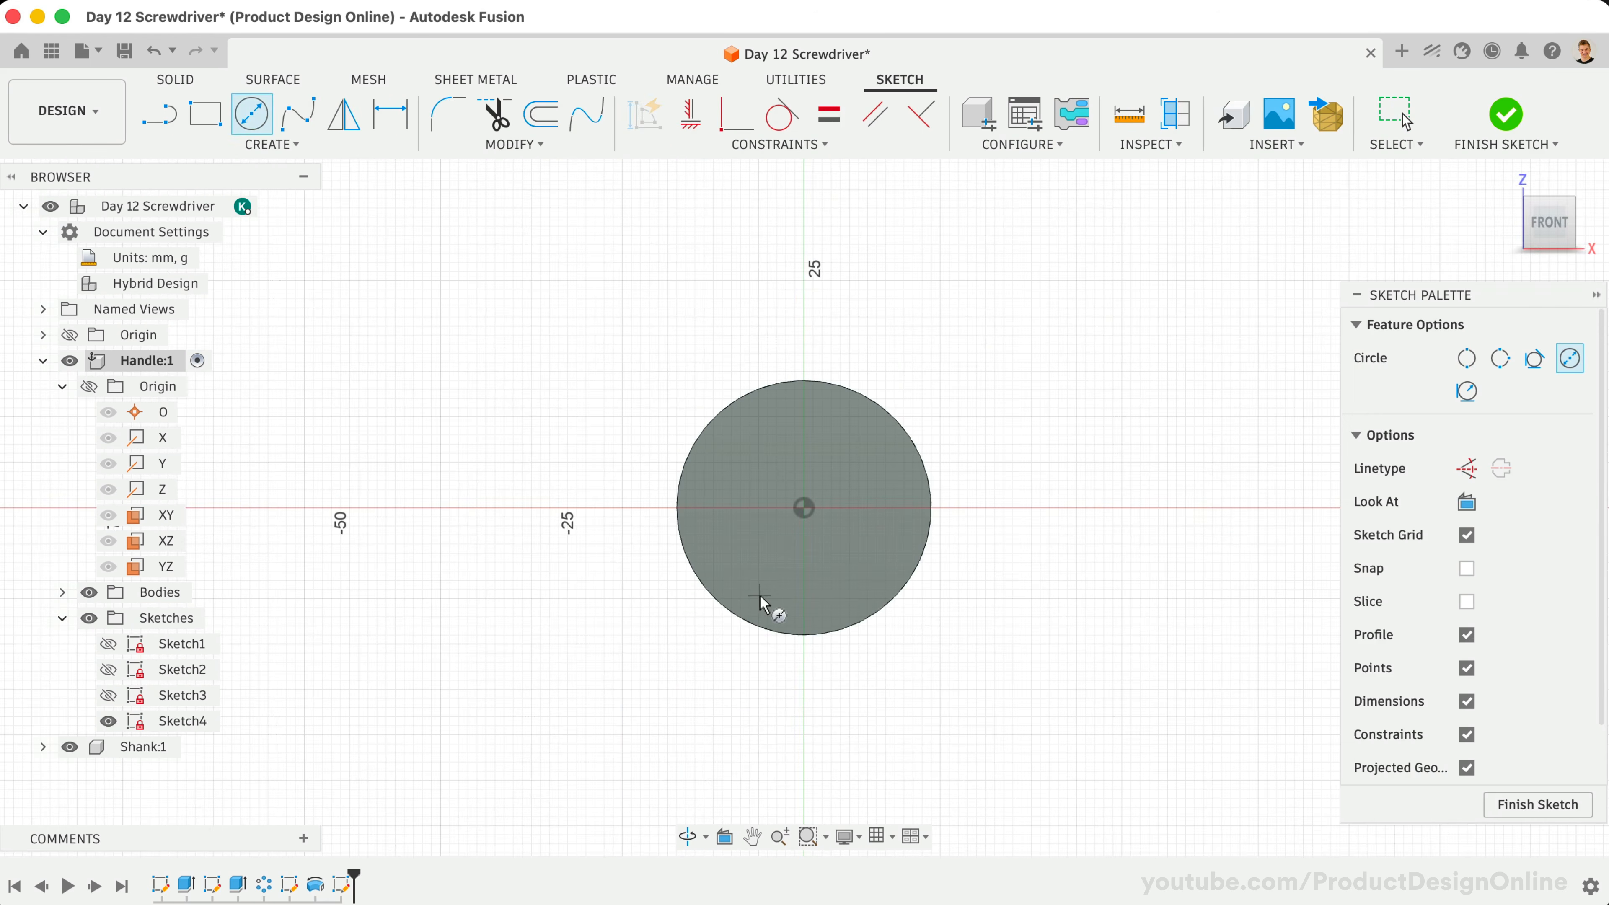
{"action": "left_click", "coordinate": [804, 507]}
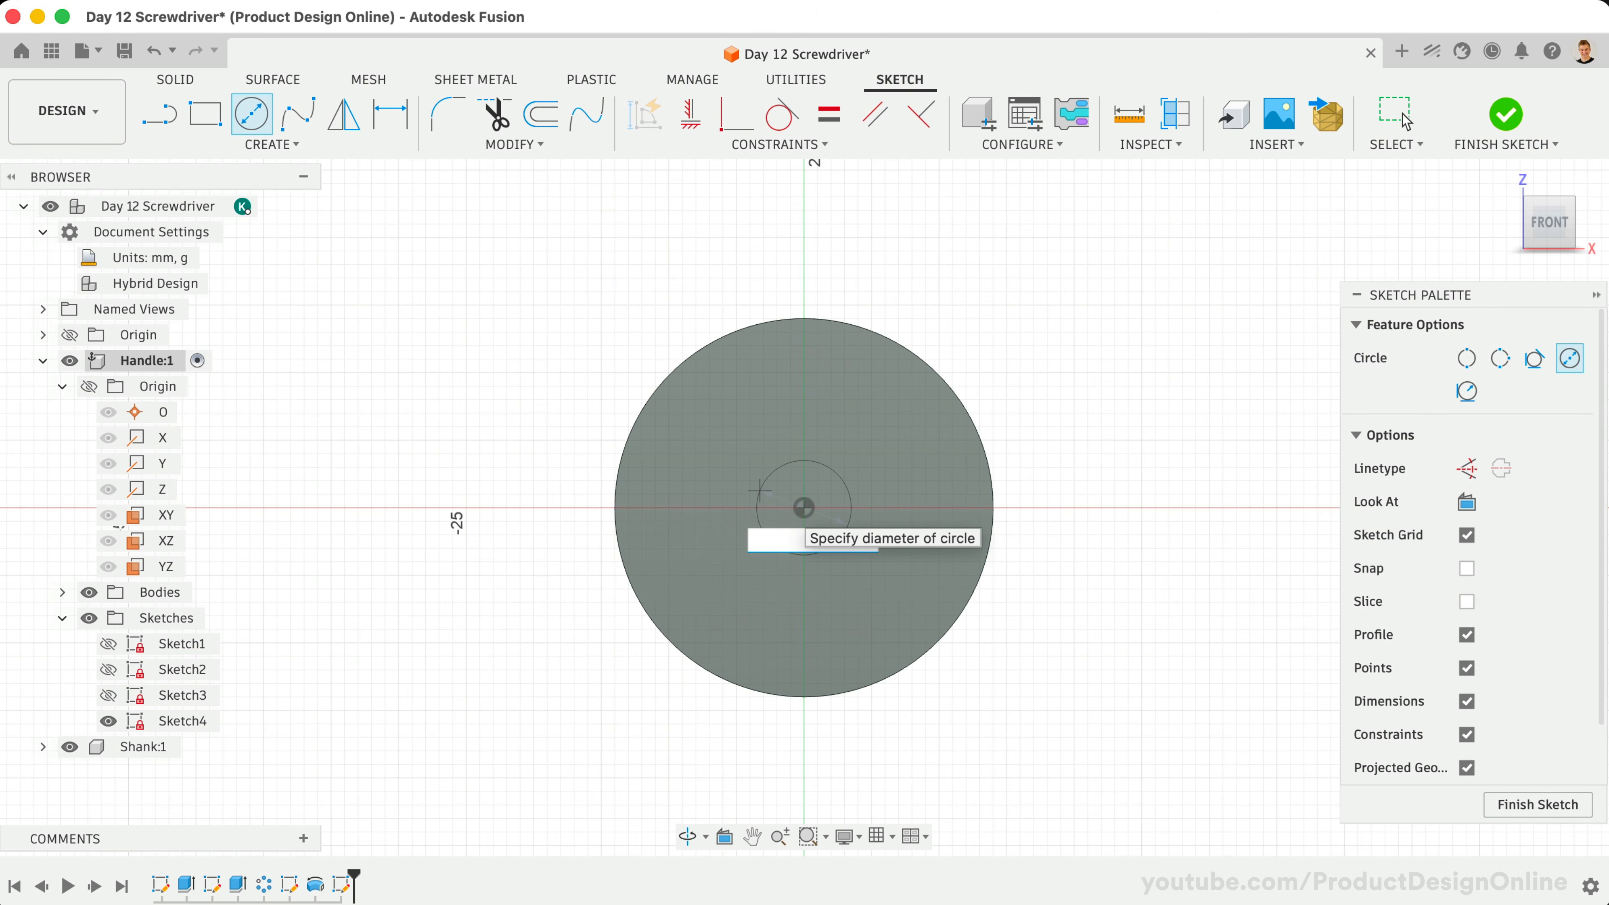
{"action": "type", "text": "7"}
{"action": "key", "text": "Return"}
{"action": "key", "text": "Escape"}
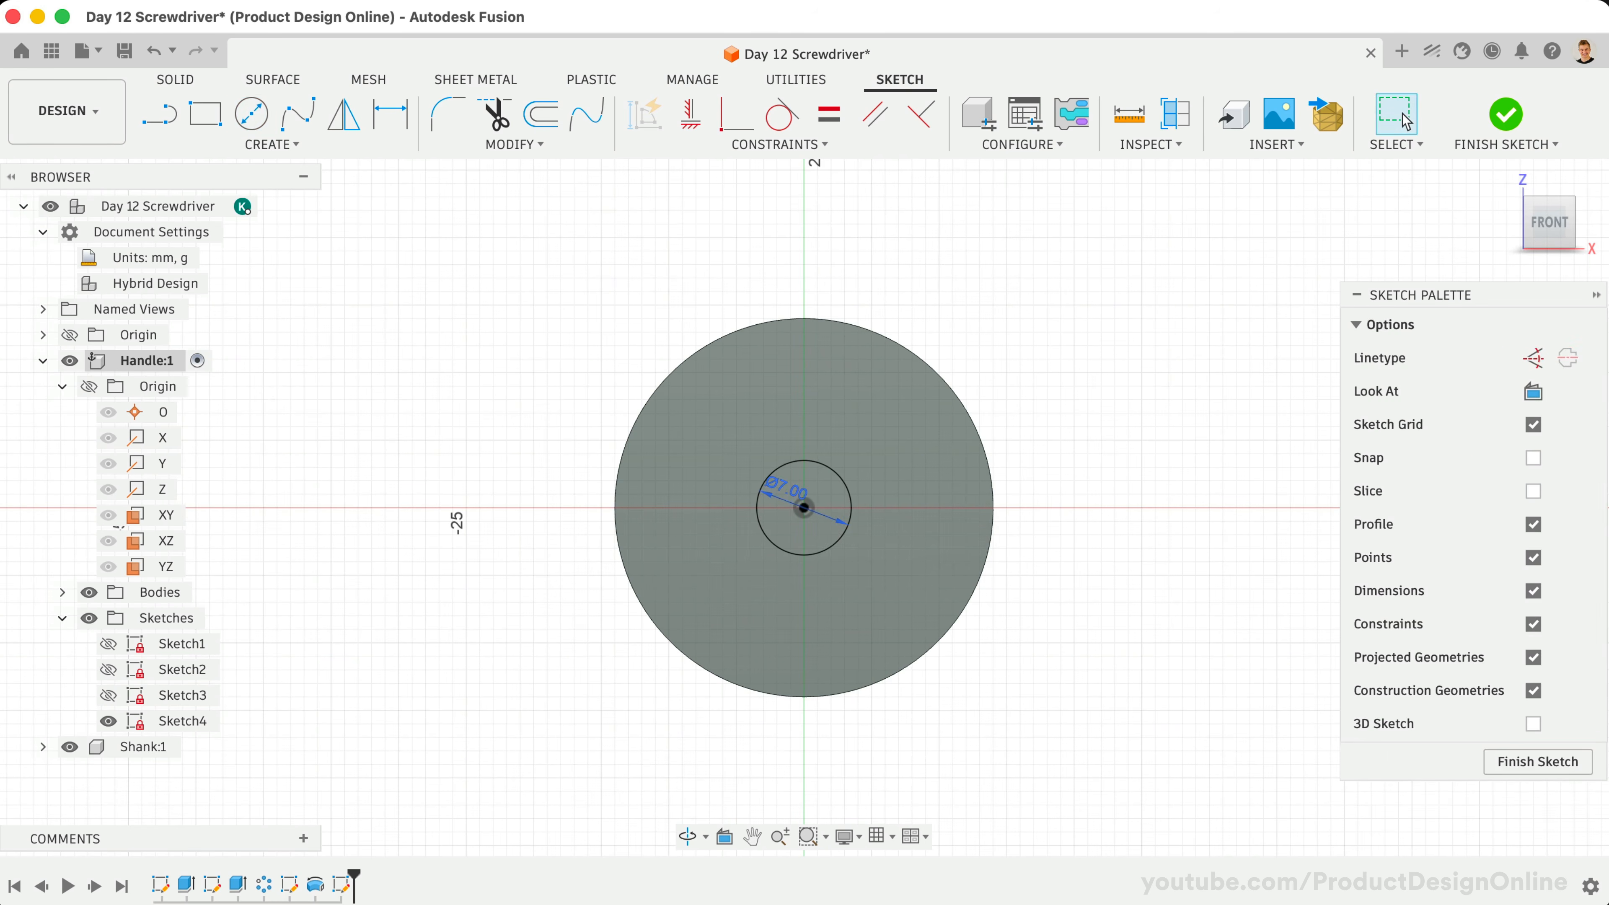
Extrude the circle profile -50 mm into the handle as a cut to form the shank hole
{"action": "key", "text": "e"}
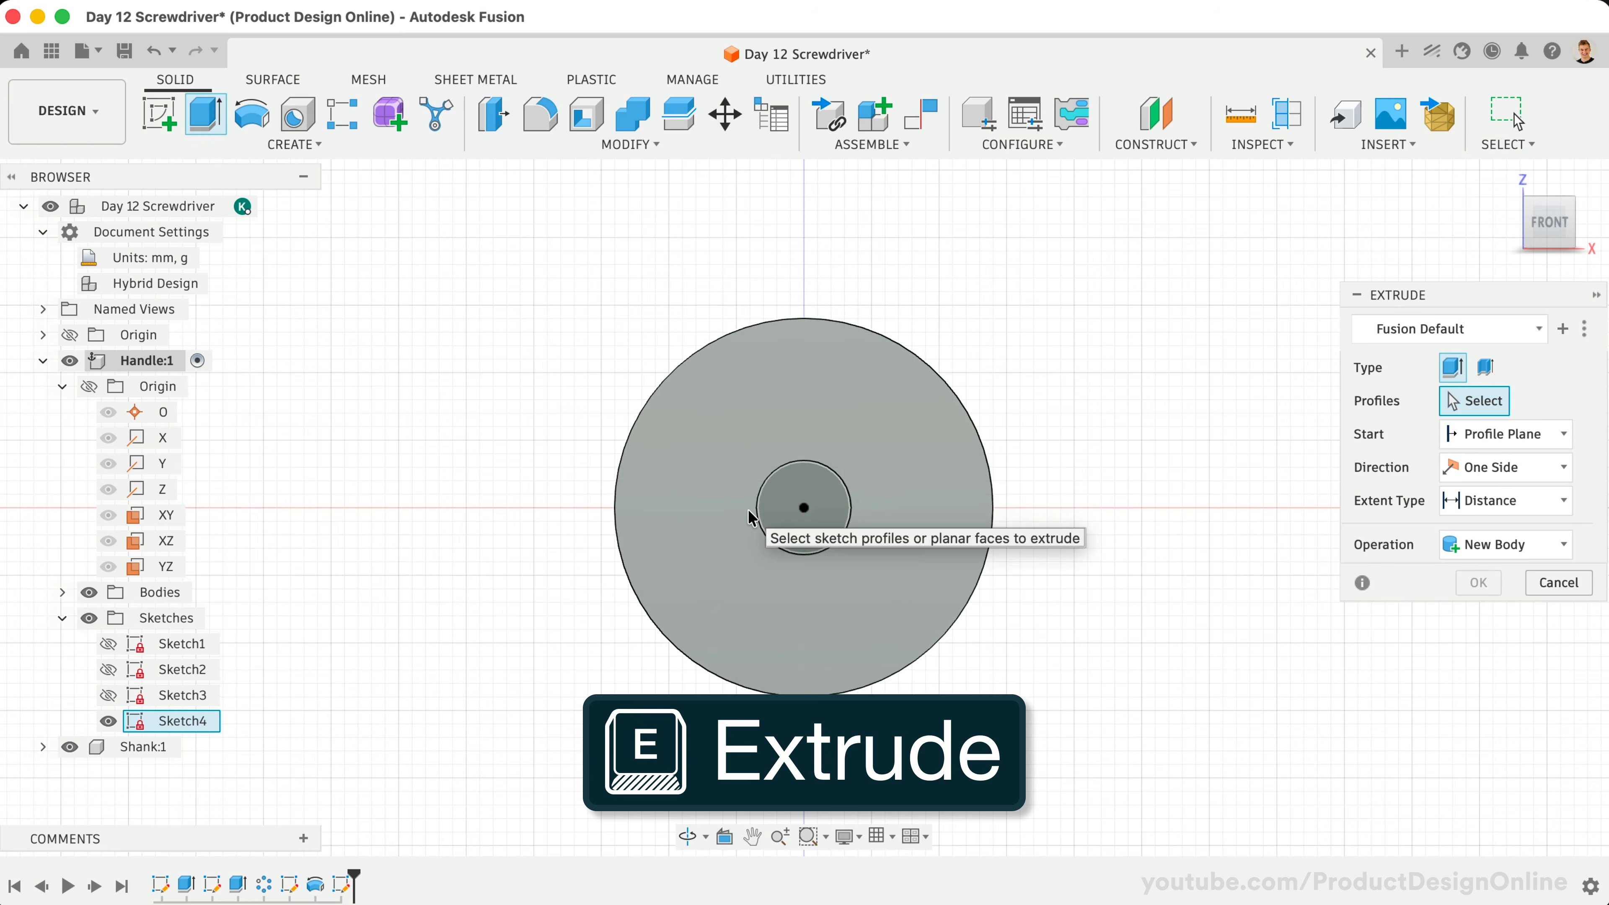
{"action": "left_click", "coordinate": [772, 515]}
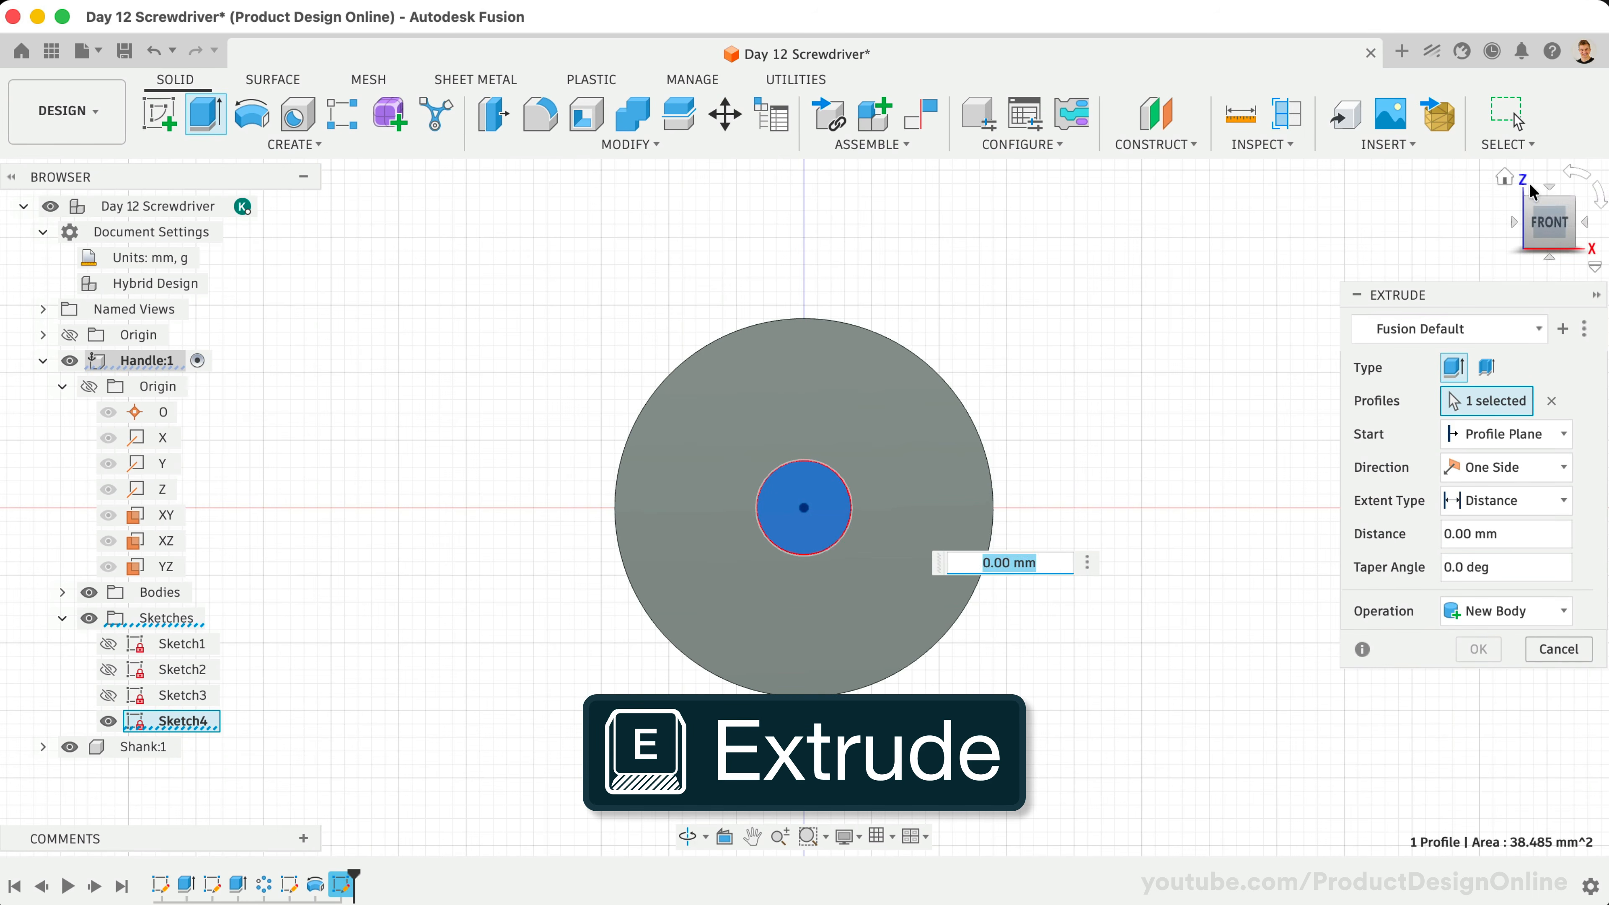
{"action": "left_click", "coordinate": [1505, 178]}
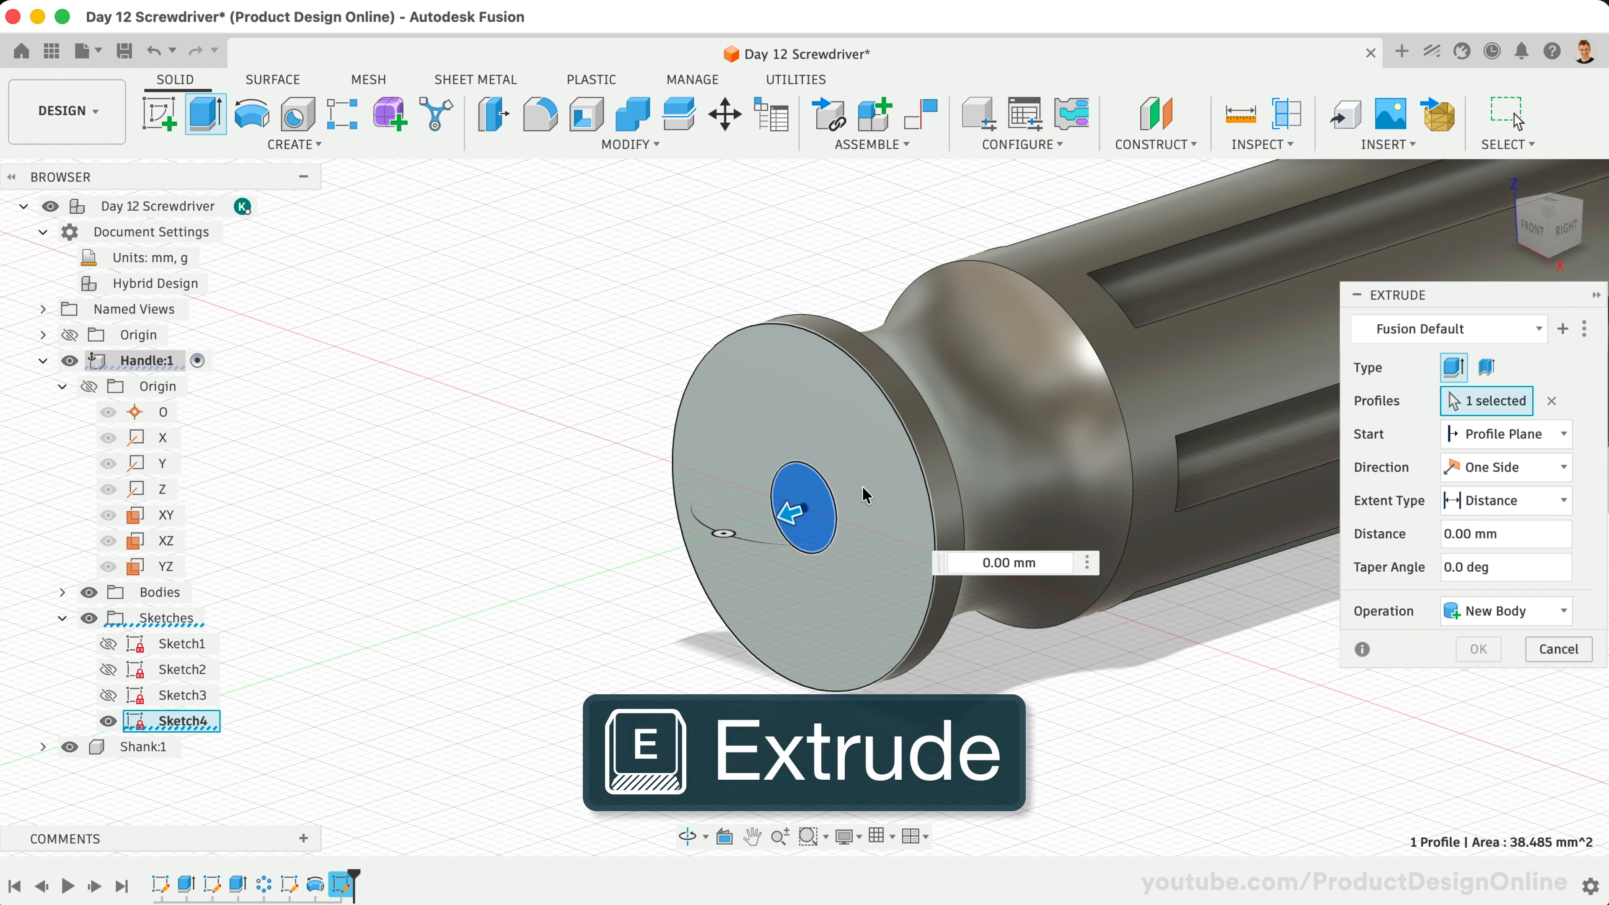
{"action": "left_click_drag", "start_coordinate": [793, 511], "coordinate": [1071, 420]}
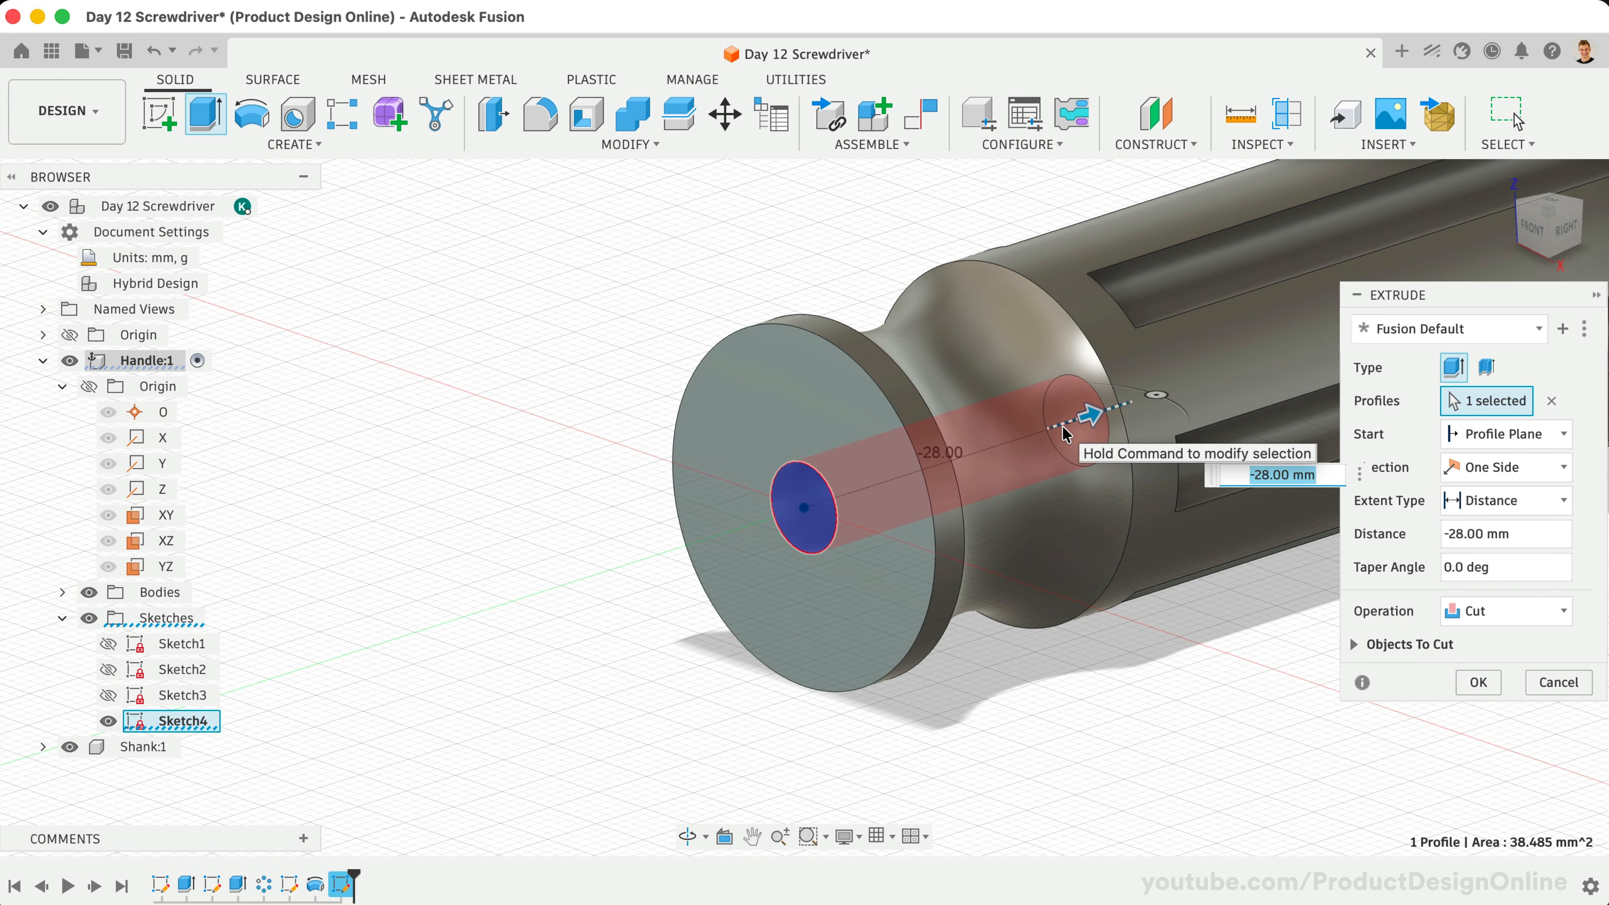
{"action": "type", "text": "-50"}
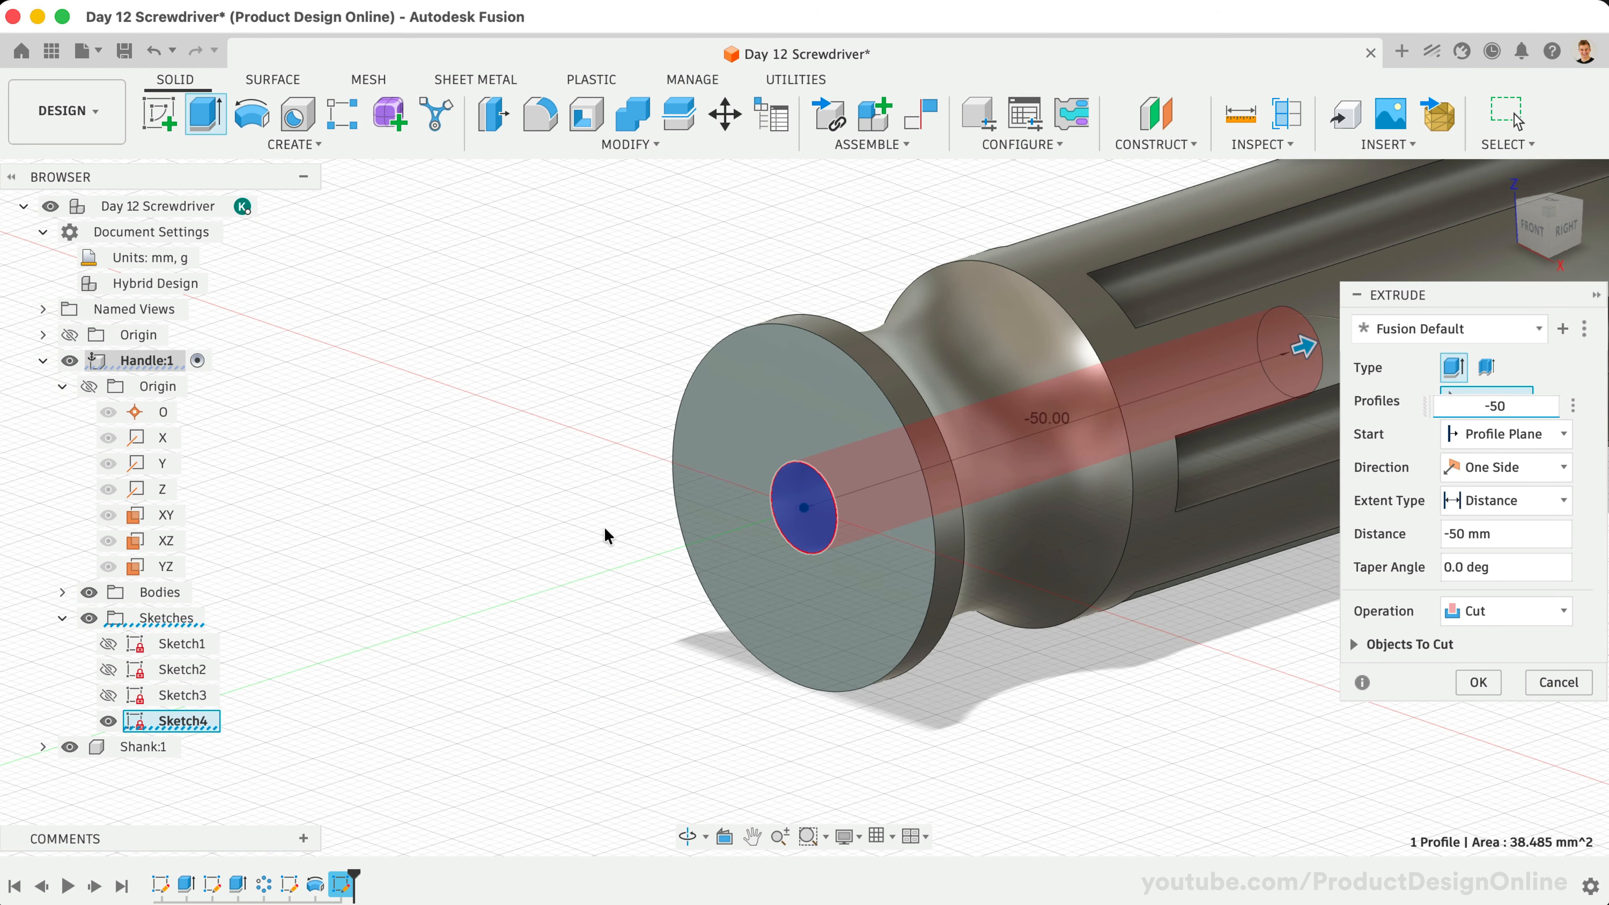
{"action": "scroll", "coordinate": [541, 545], "scroll_direction": "right", "scroll_amount": 5}
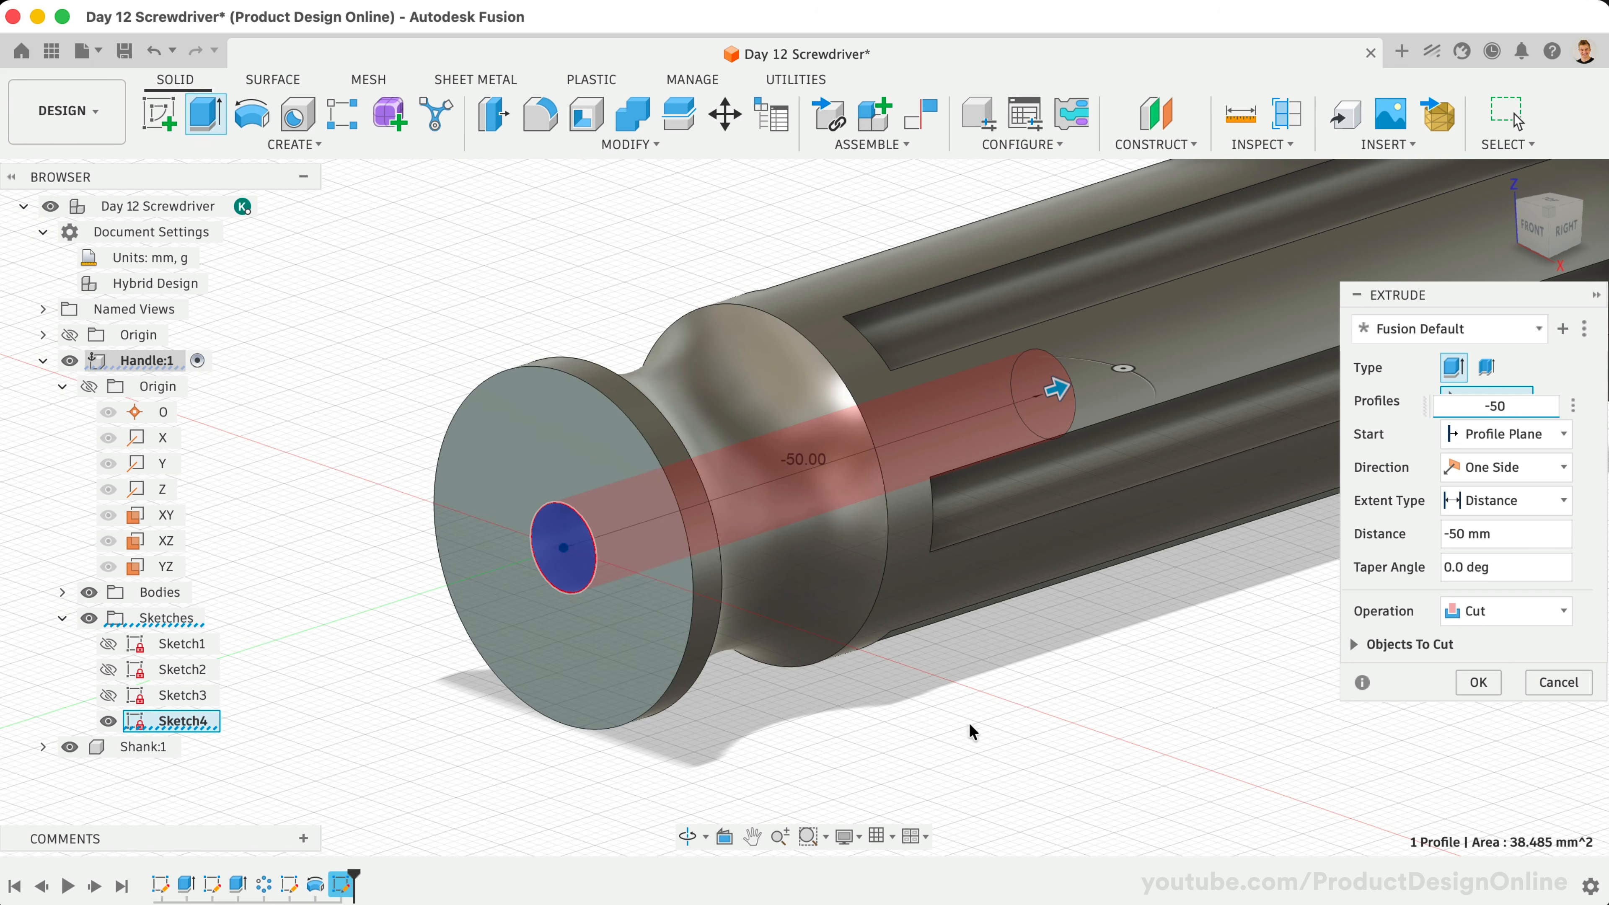
{"action": "left_click", "coordinate": [1478, 685]}
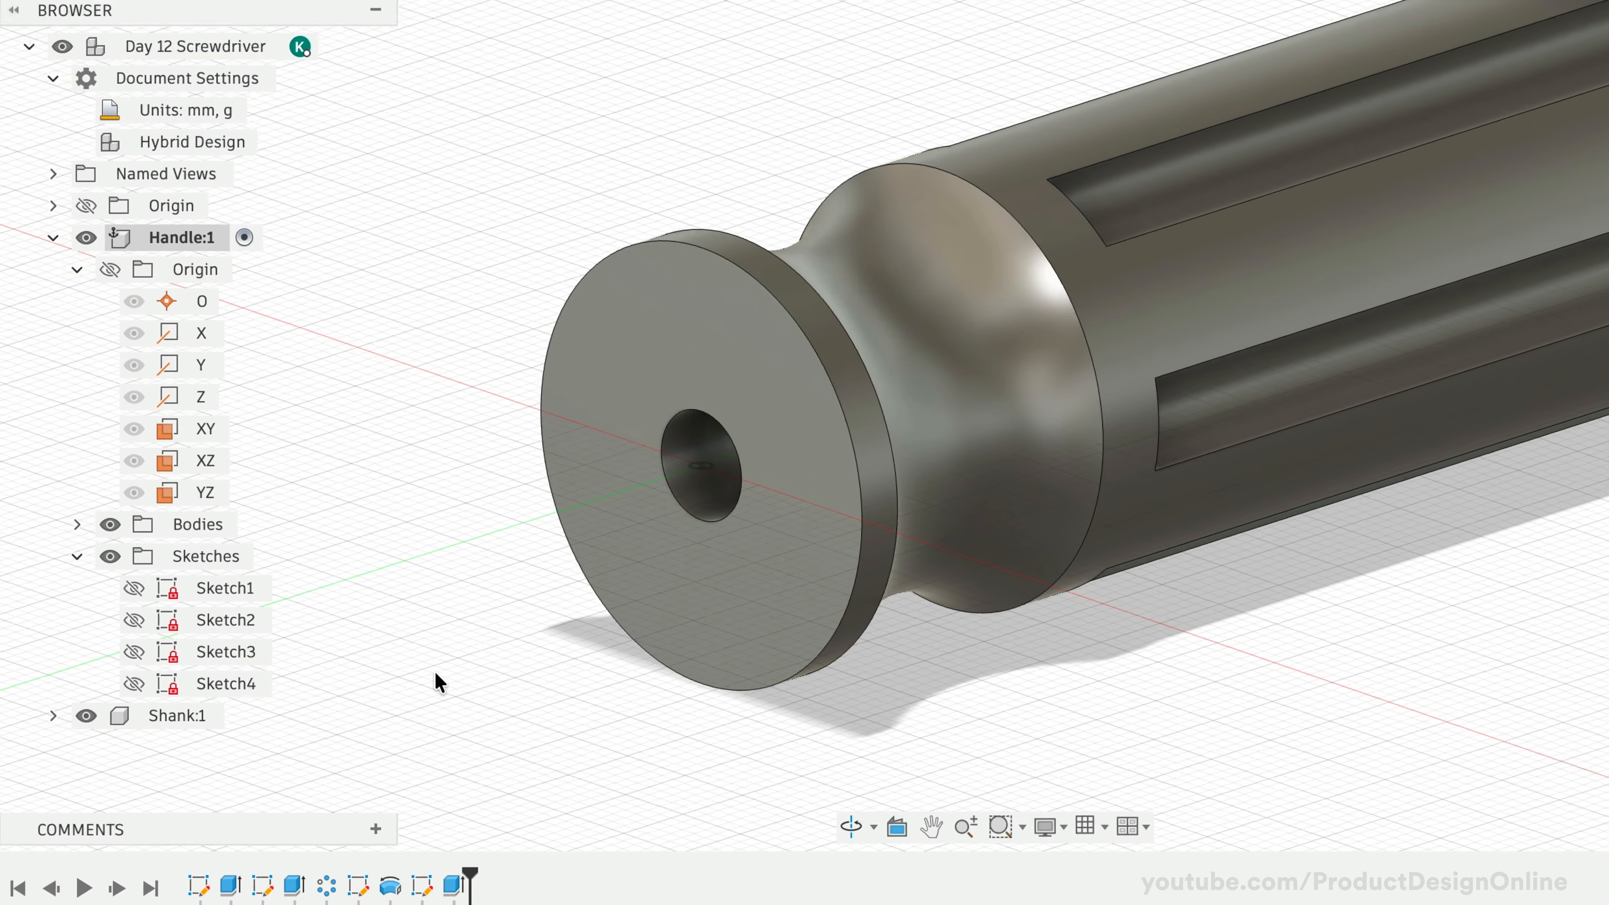
Rename the Handle component's Sketch1 as Handle Profile and Sketch2 as Grip Cutouts
{"action": "left_click_drag", "start_coordinate": [245, 580], "coordinate": [228, 572]}
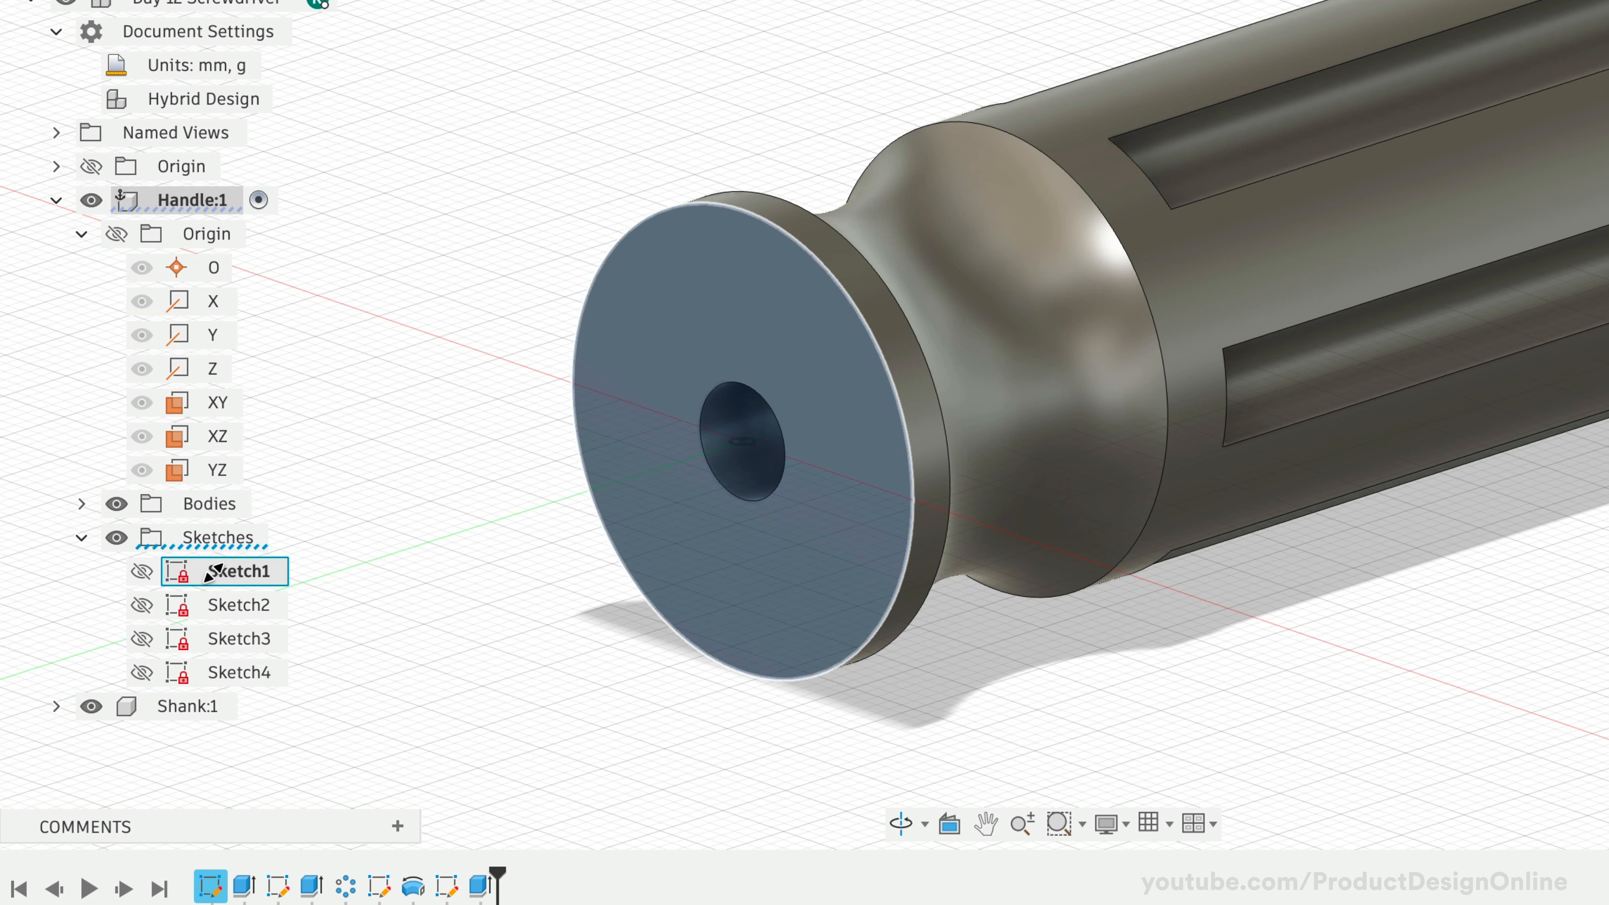
{"action": "left_click", "coordinate": [227, 571]}
{"action": "type", "text": "Handle Profile"}
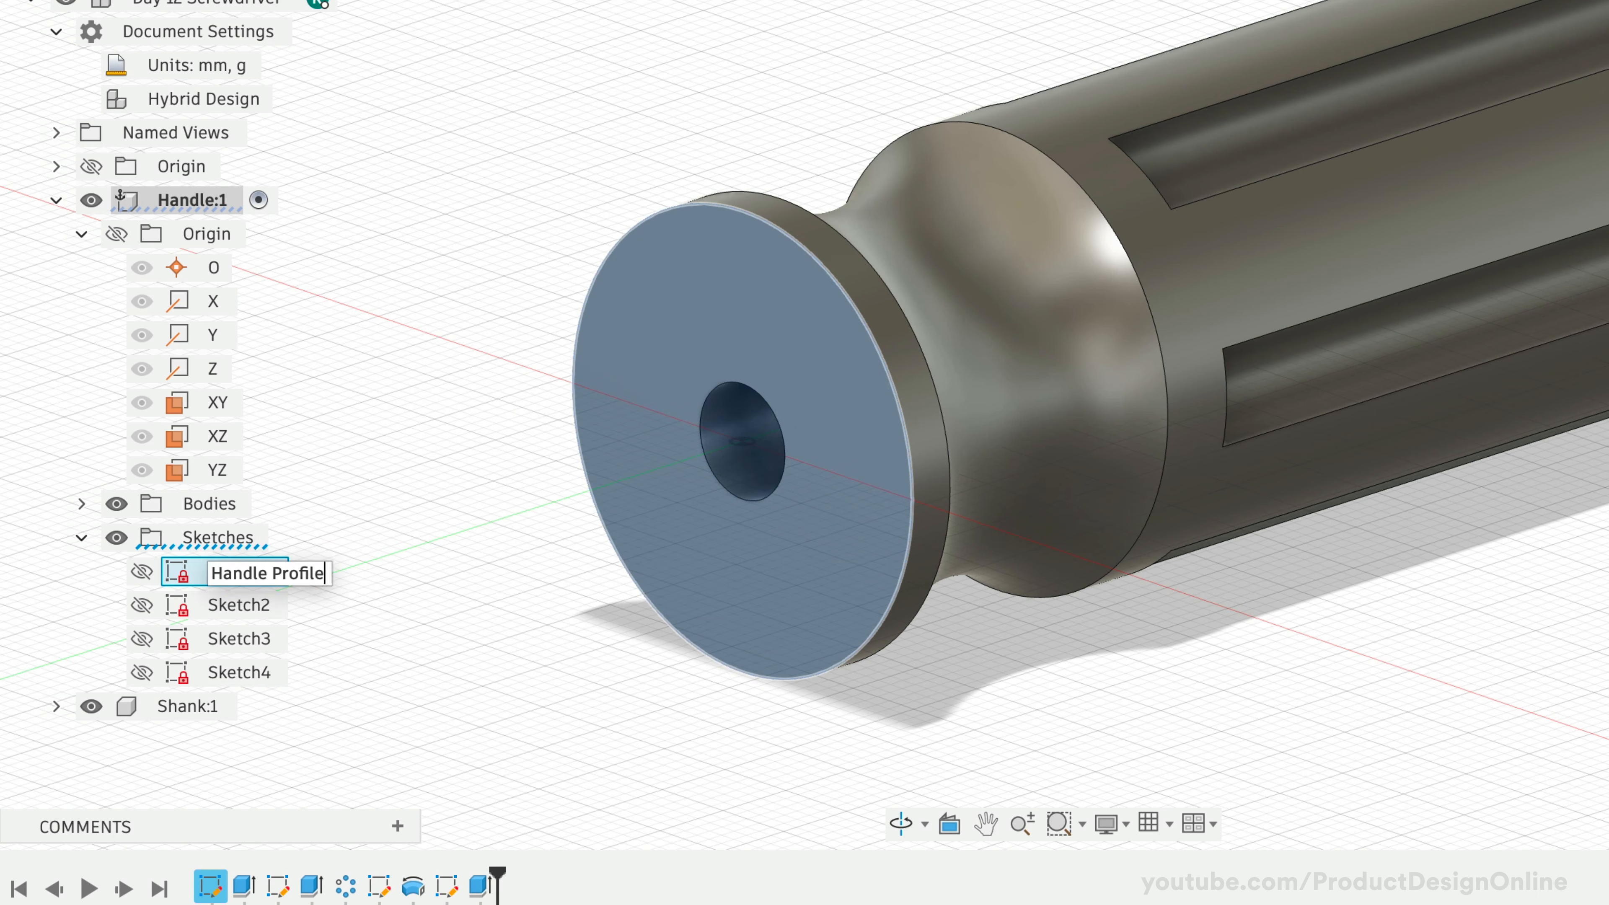
{"action": "key", "text": "Return"}
{"action": "left_click", "coordinate": [228, 606]}
{"action": "left_click", "coordinate": [228, 605]}
{"action": "type", "text": "Grip Cutouts"}
{"action": "key", "text": "Return"}
Rename Sketch3 as Thumb Rest and Sketch4 as Shank Cutout
{"action": "left_click", "coordinate": [231, 637]}
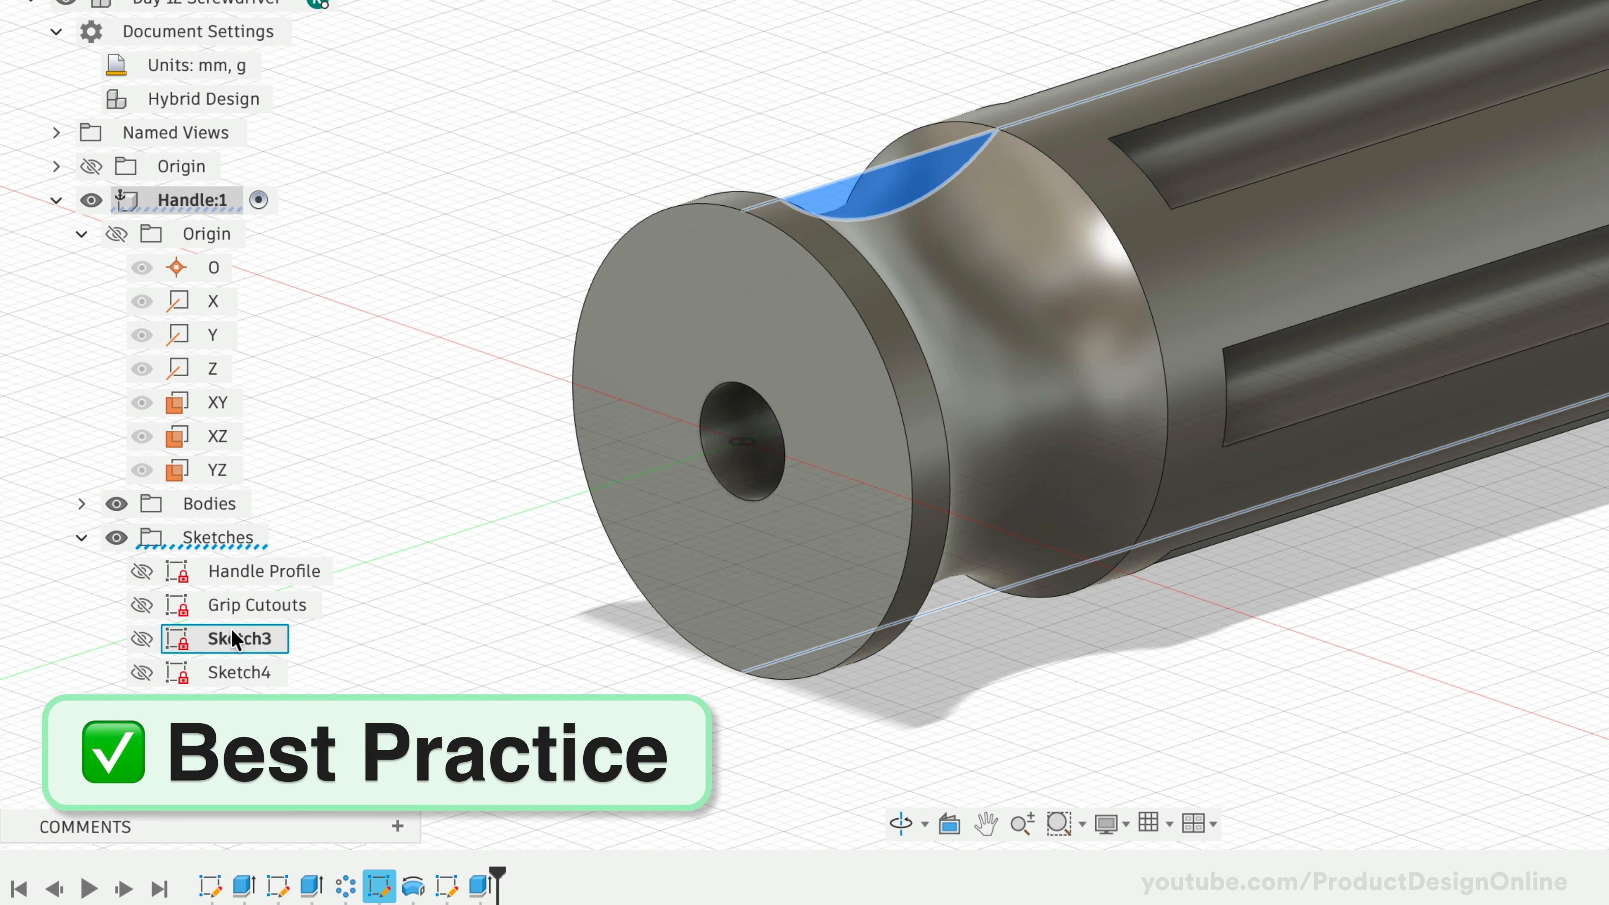
{"action": "left_click", "coordinate": [232, 637]}
{"action": "type", "text": "Thumb res"}
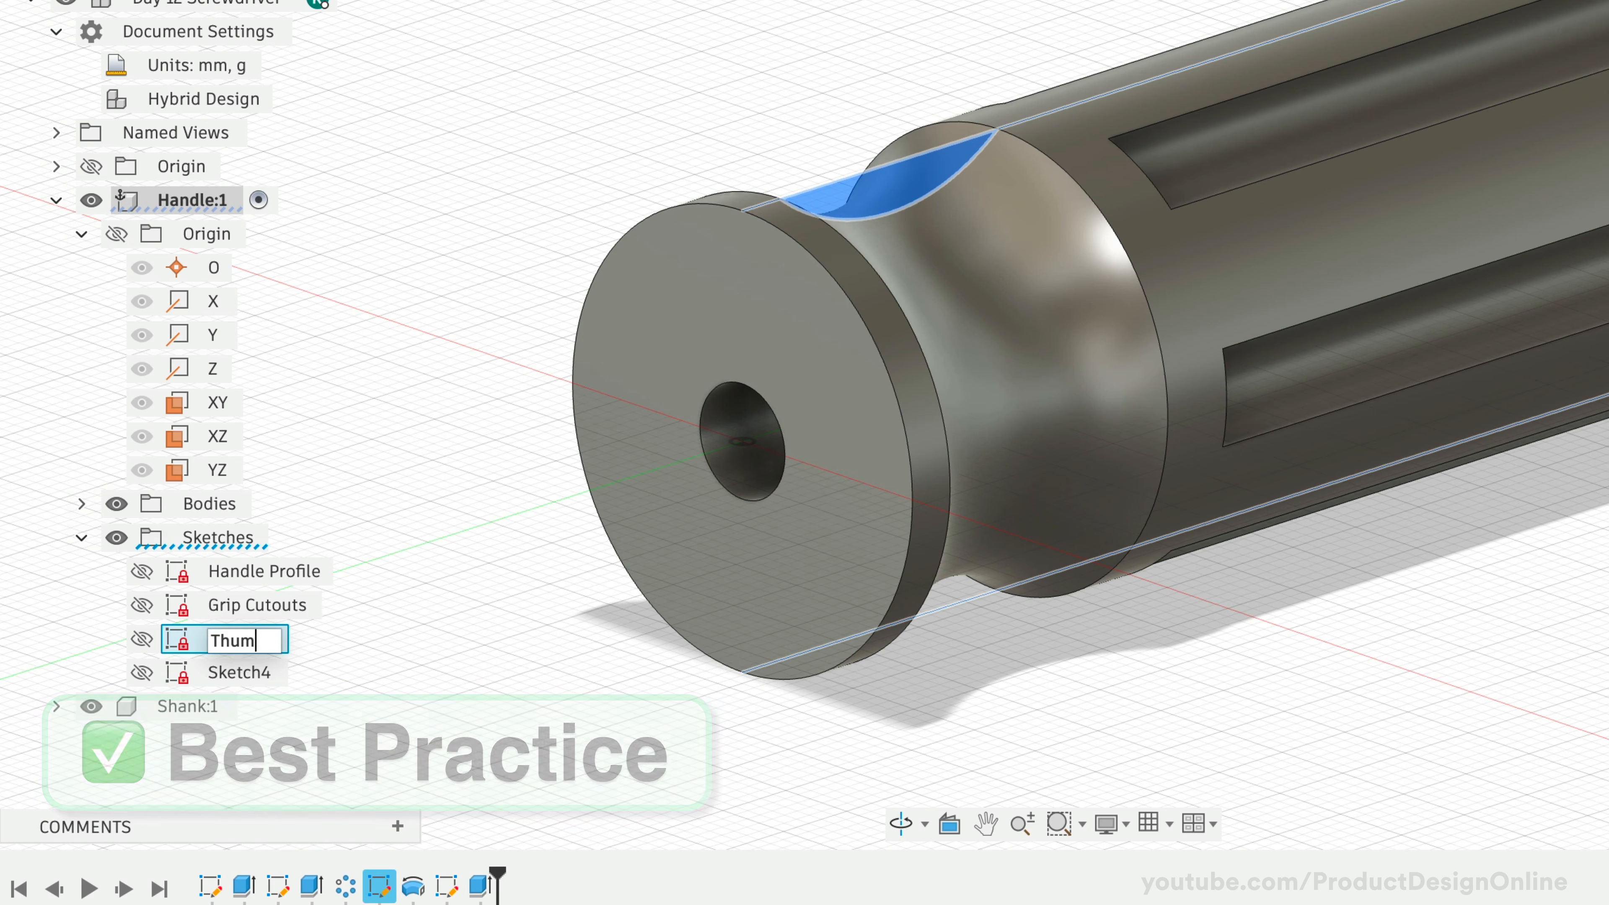
{"action": "double_click", "coordinate": [244, 672]}
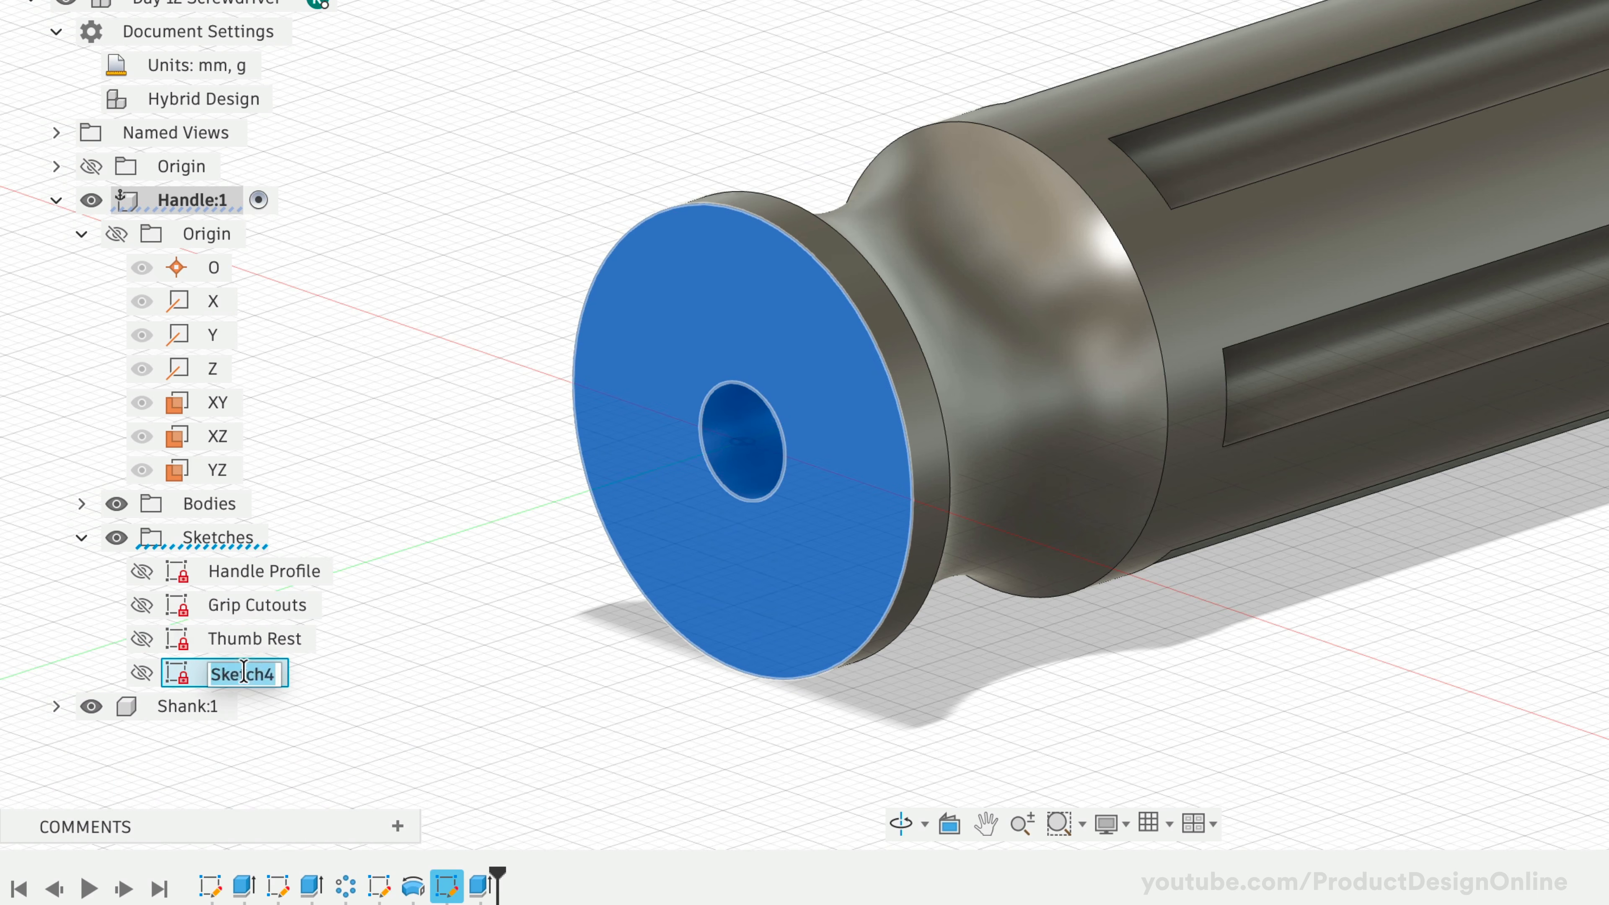
{"action": "type", "text": "Shank Cutout"}
{"action": "key", "text": "Return"}
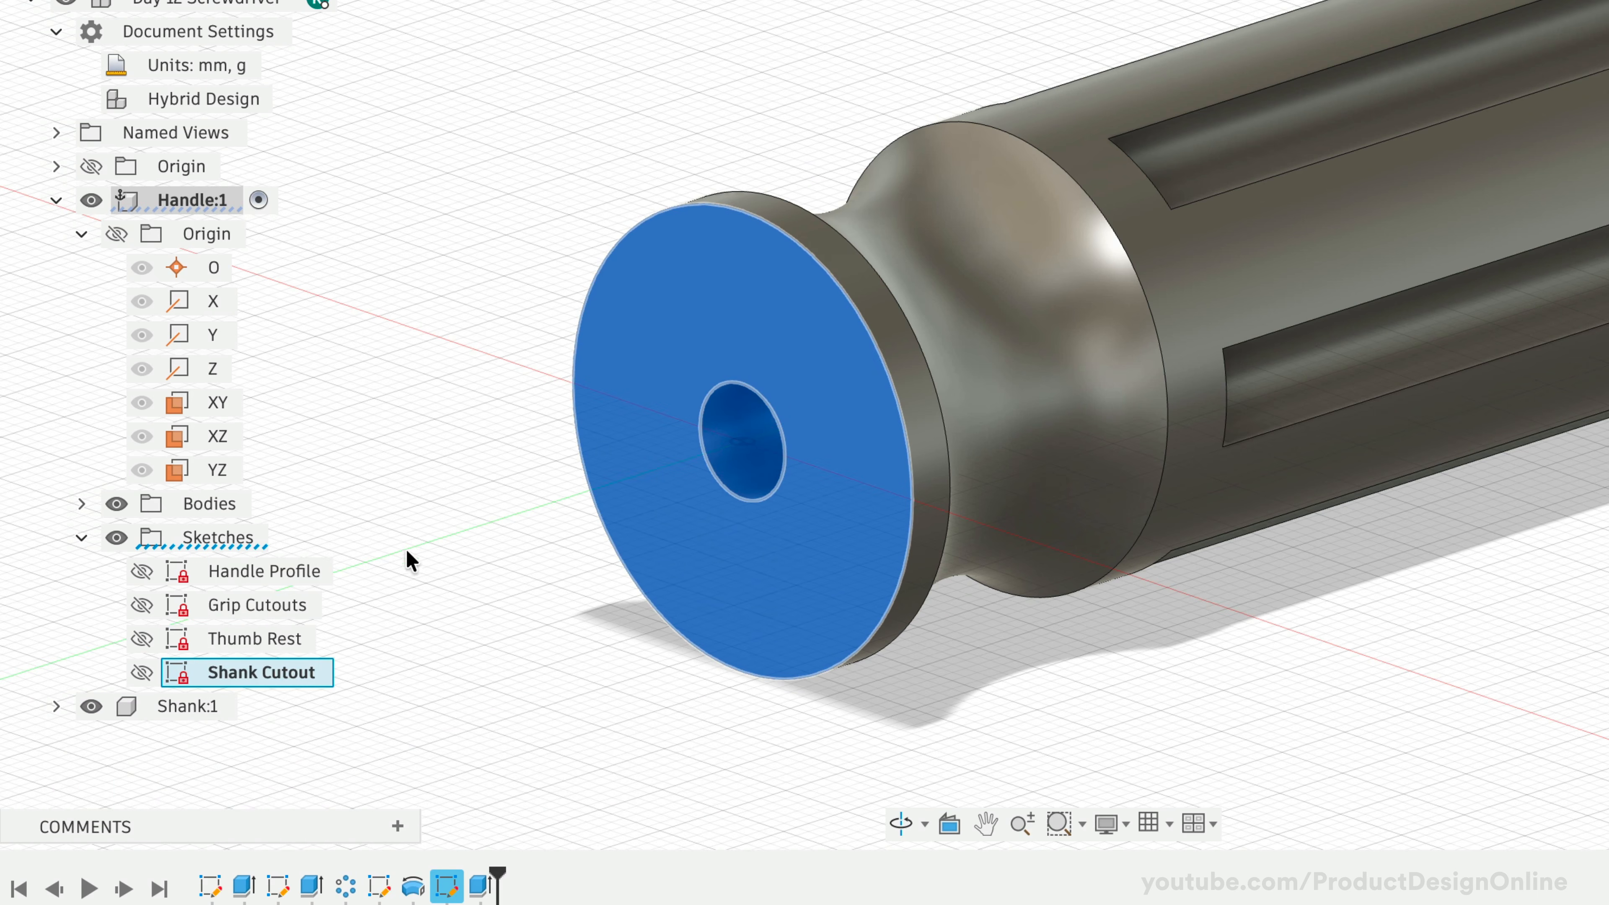
{"action": "left_click", "coordinate": [420, 544]}
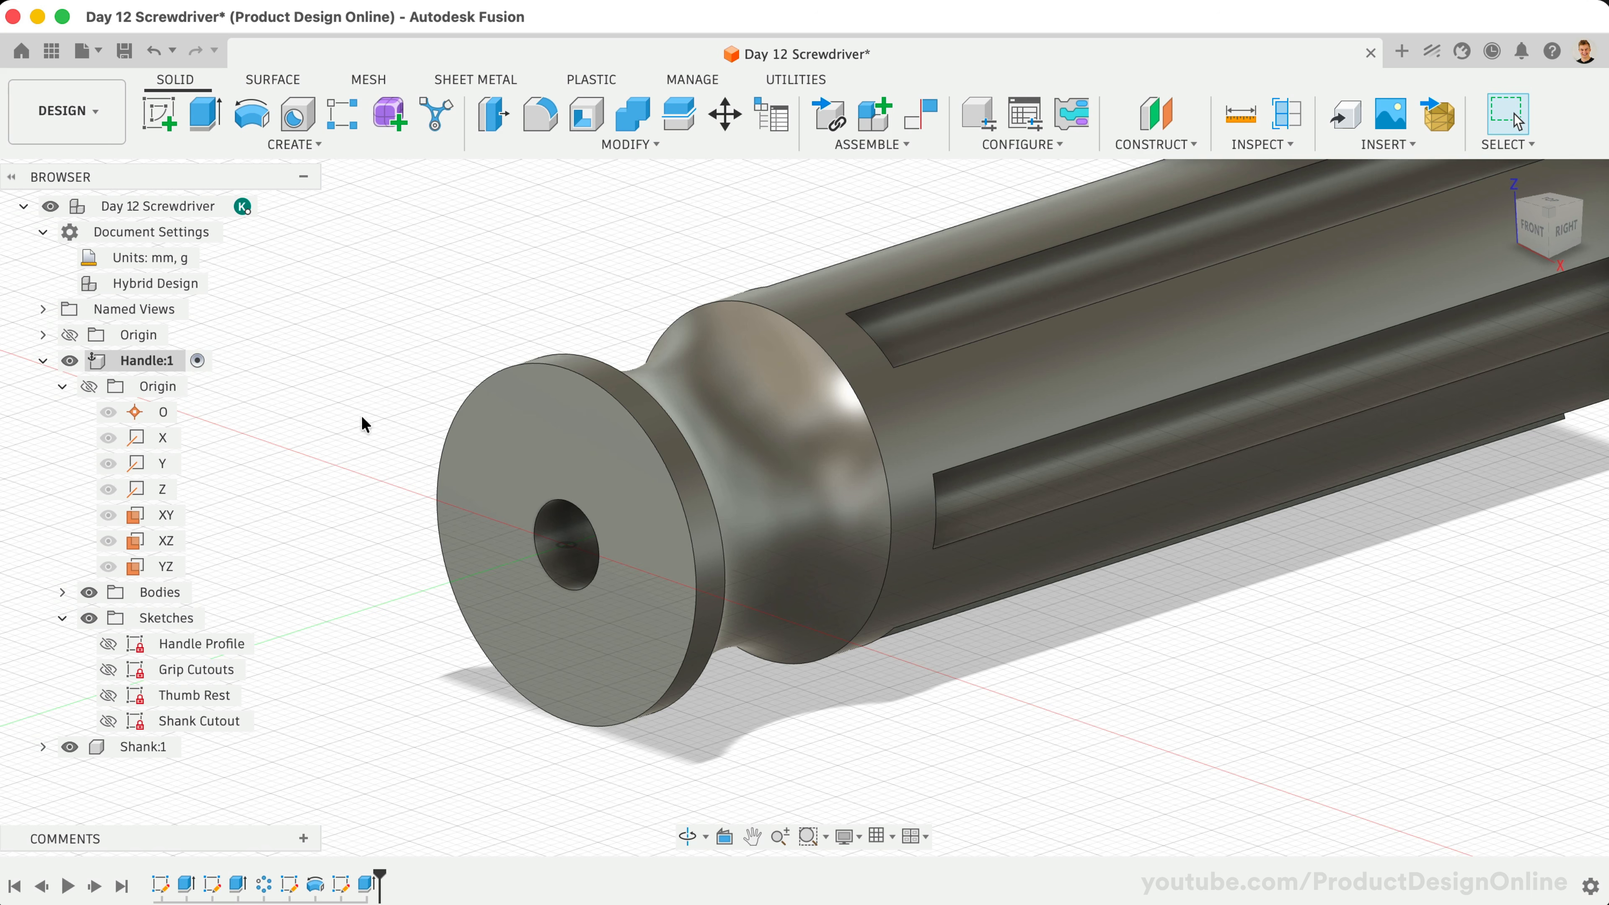
Start a fillet on the two circular edges bordering the thumb rest groove with a 5 mm radius
{"action": "left_click", "coordinate": [539, 120]}
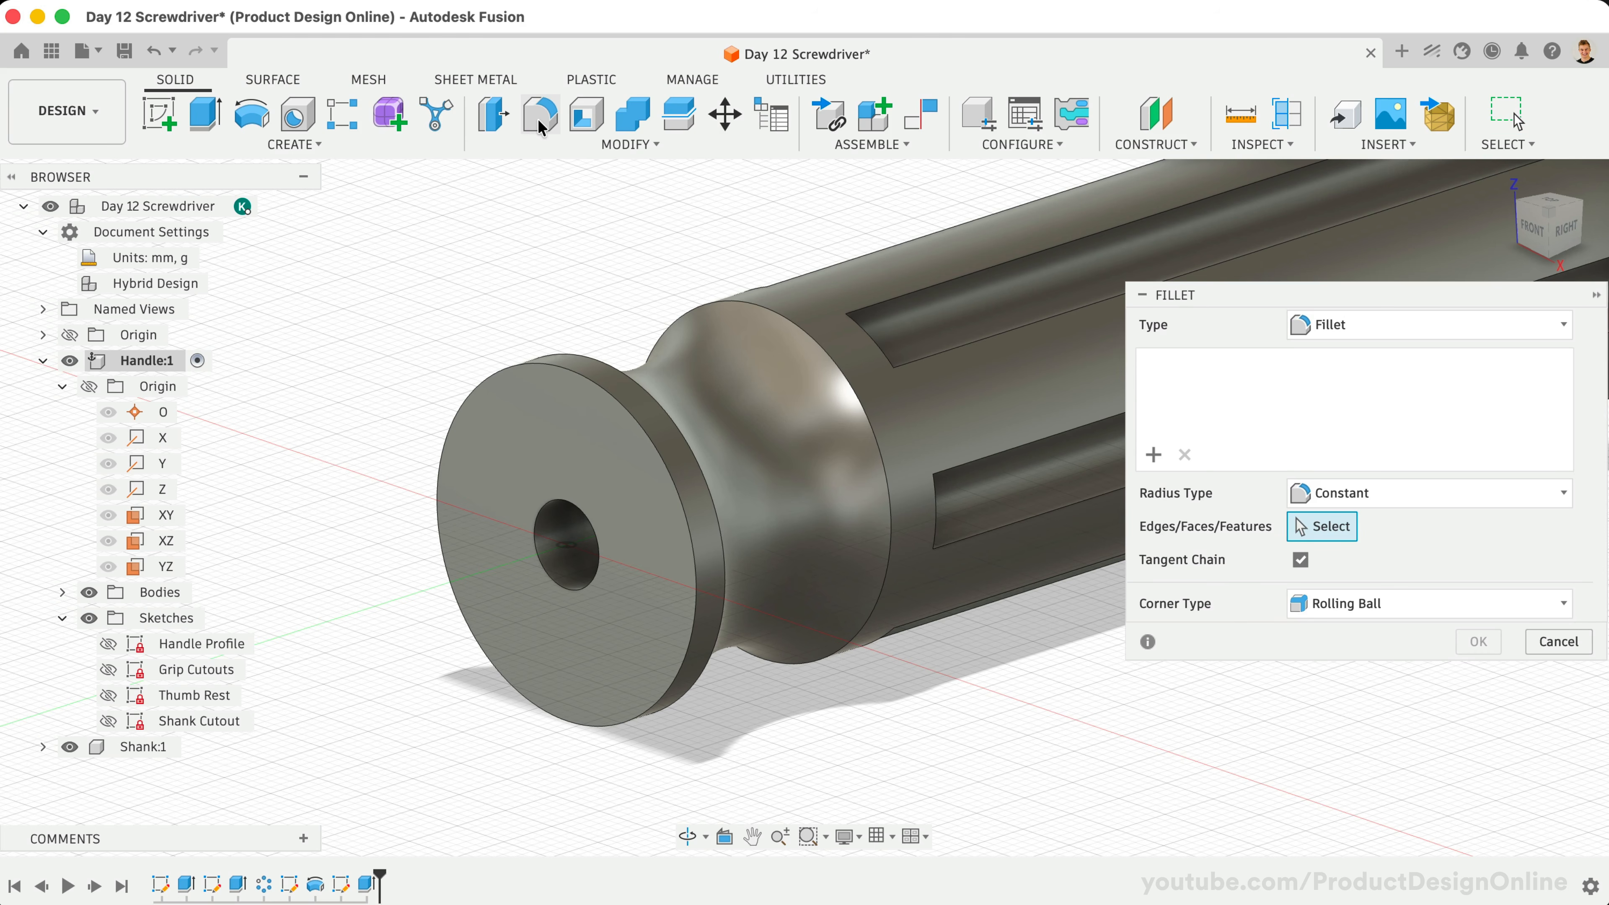
{"action": "left_click", "coordinate": [739, 299]}
{"action": "left_click", "coordinate": [661, 406]}
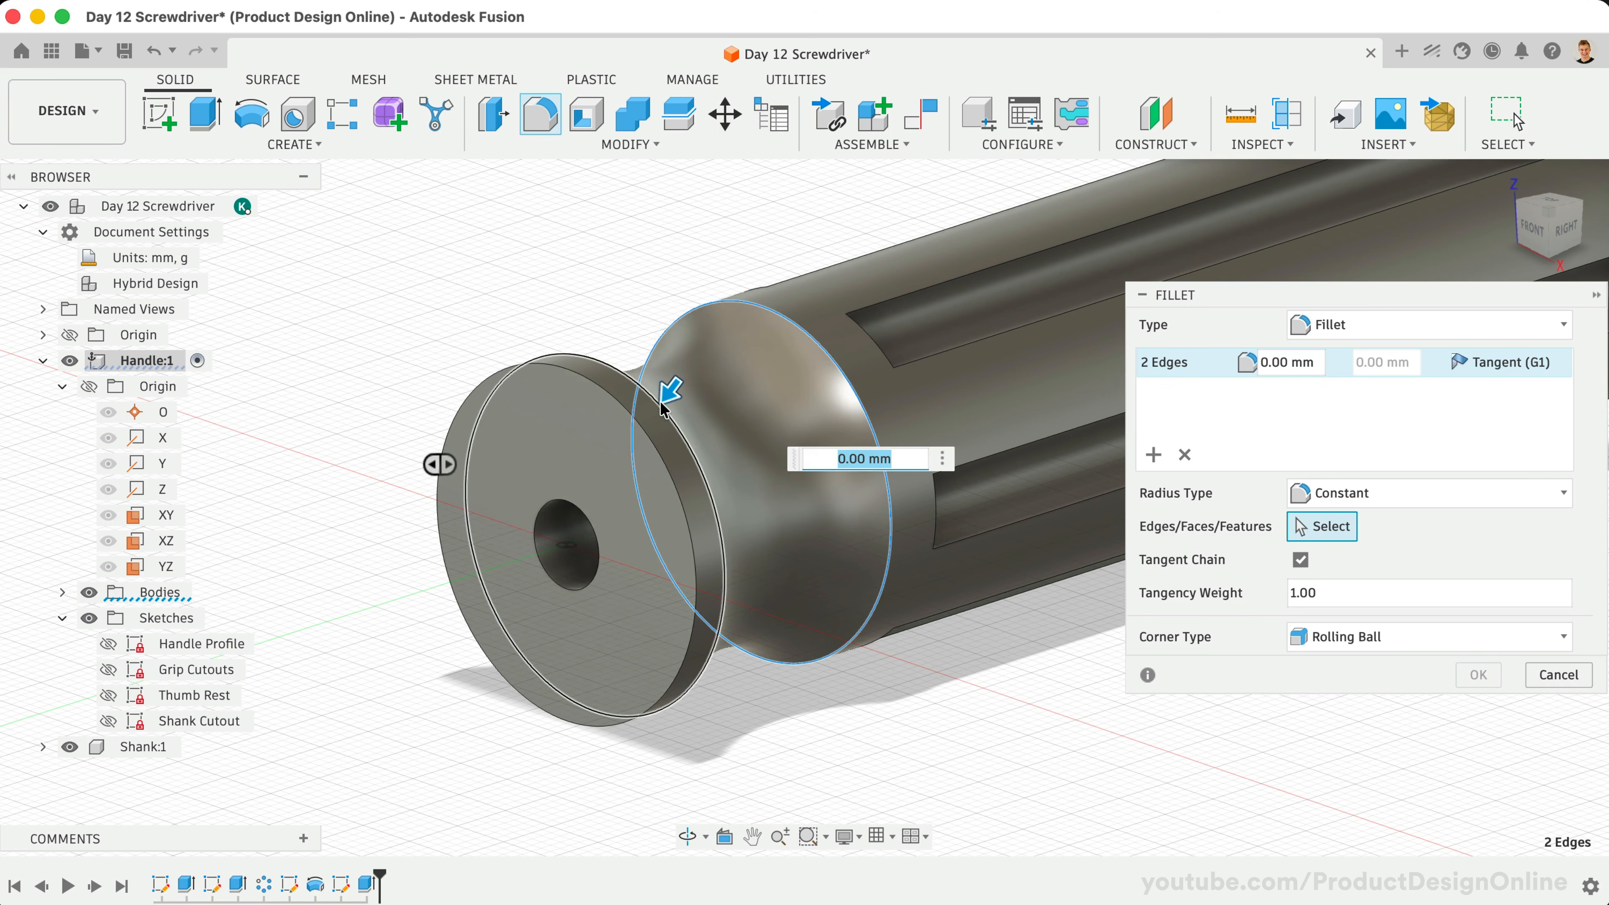
{"action": "type", "text": "5"}
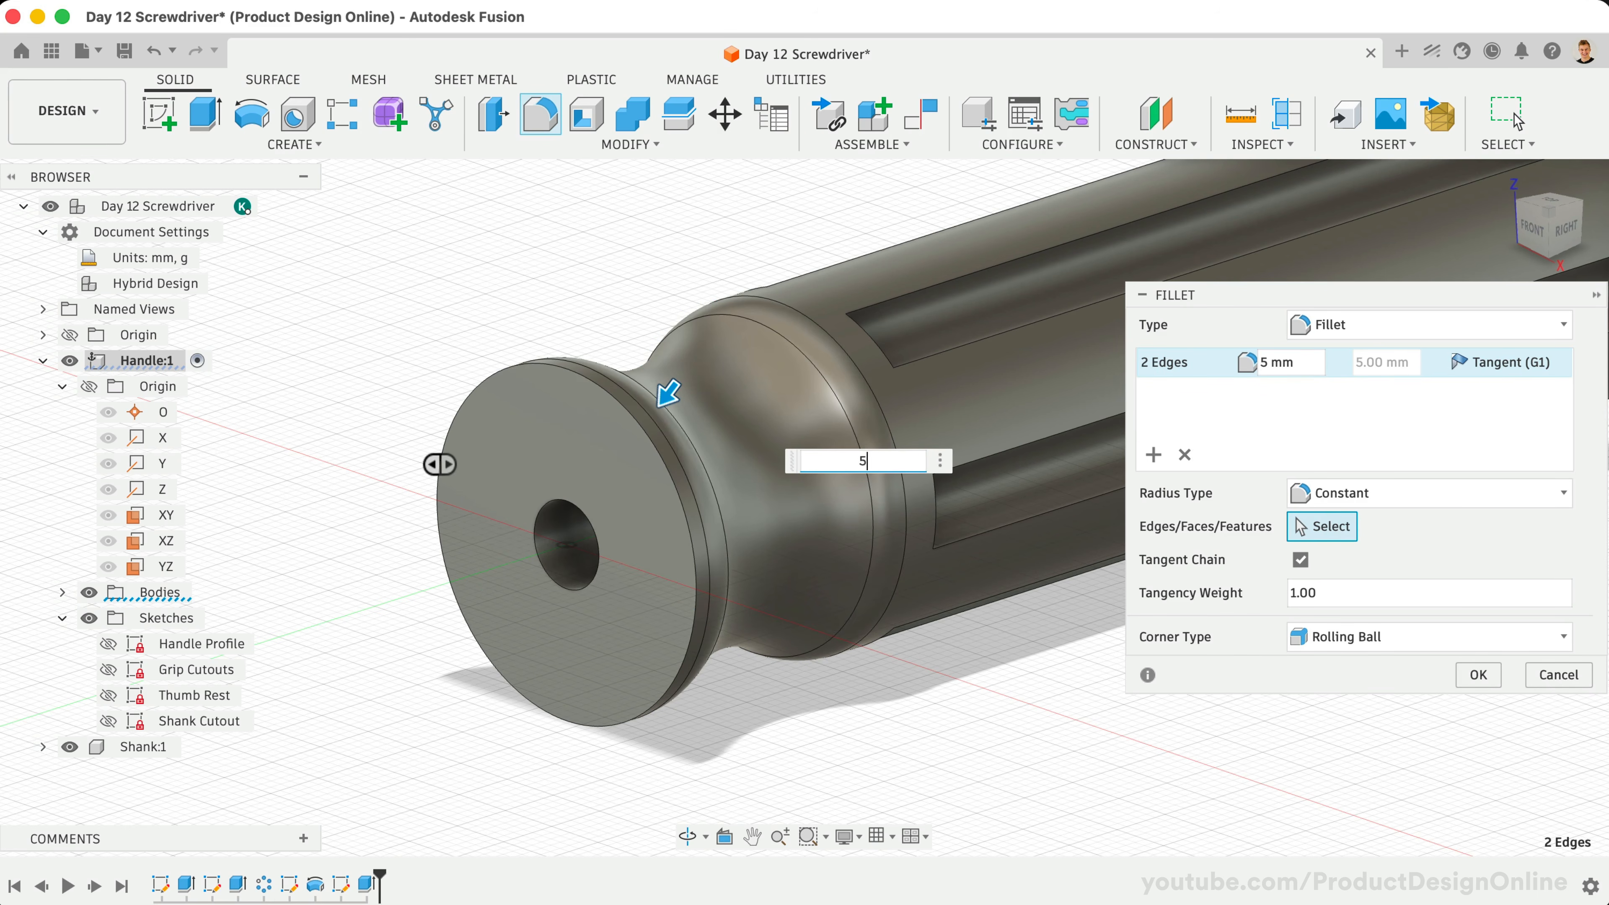
Add a second fillet selection set for the outer edge of the handle's shank-hole end face with a 1.5 mm radius
{"action": "scroll", "coordinate": [769, 534], "scroll_direction": "down", "scroll_amount": 2}
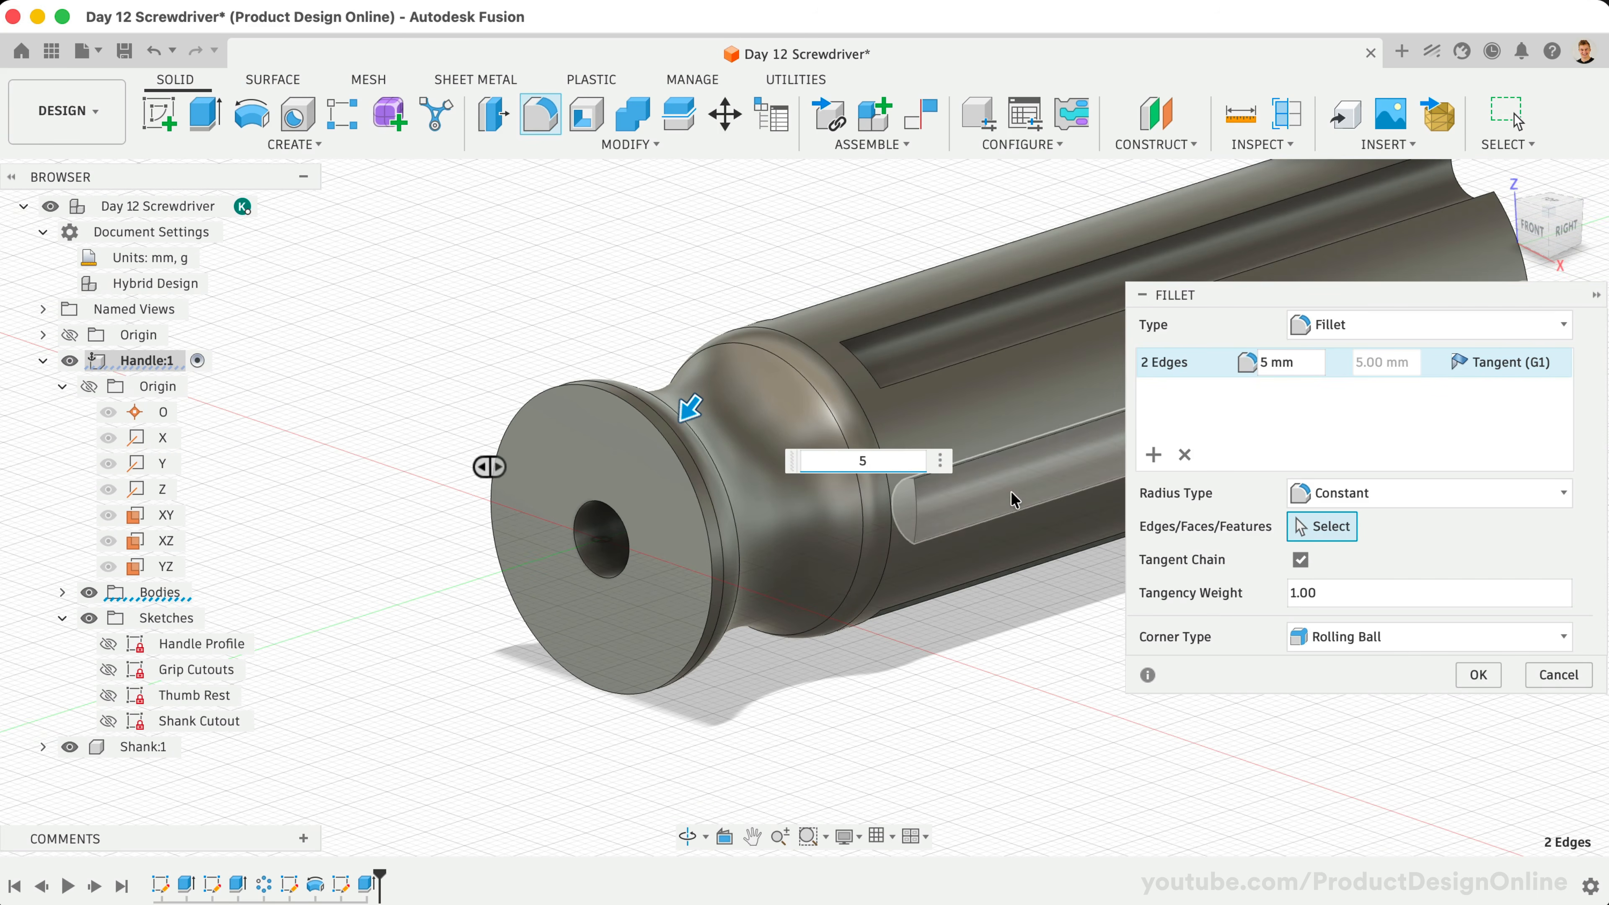
{"action": "left_click", "coordinate": [1152, 455]}
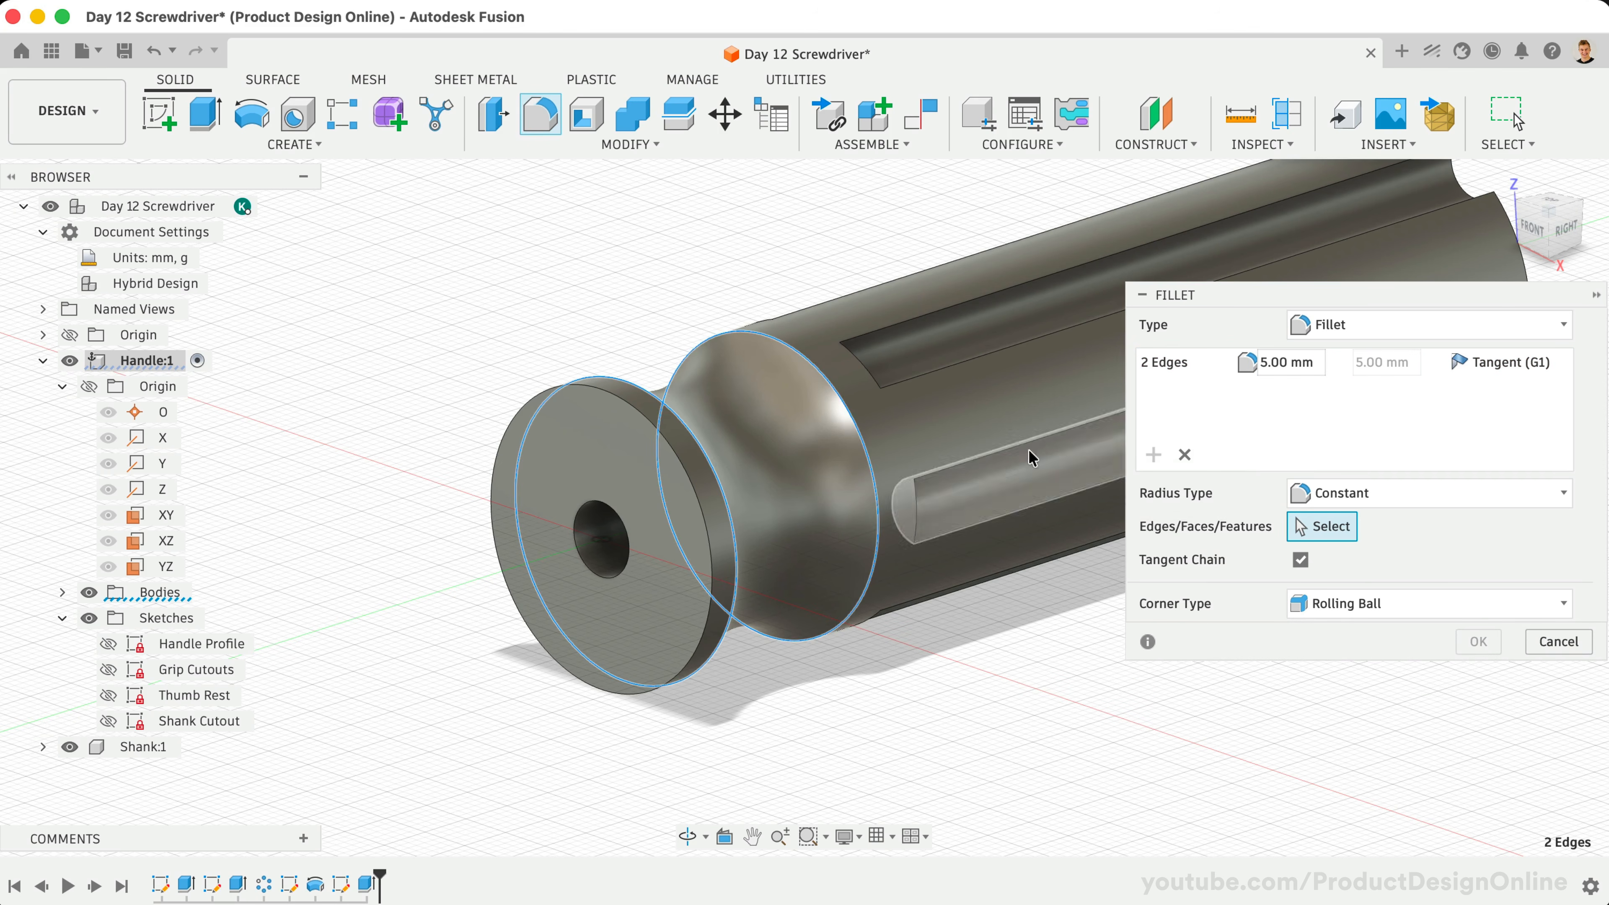
{"action": "left_click", "coordinate": [627, 407]}
{"action": "type", "text": "1.5"}
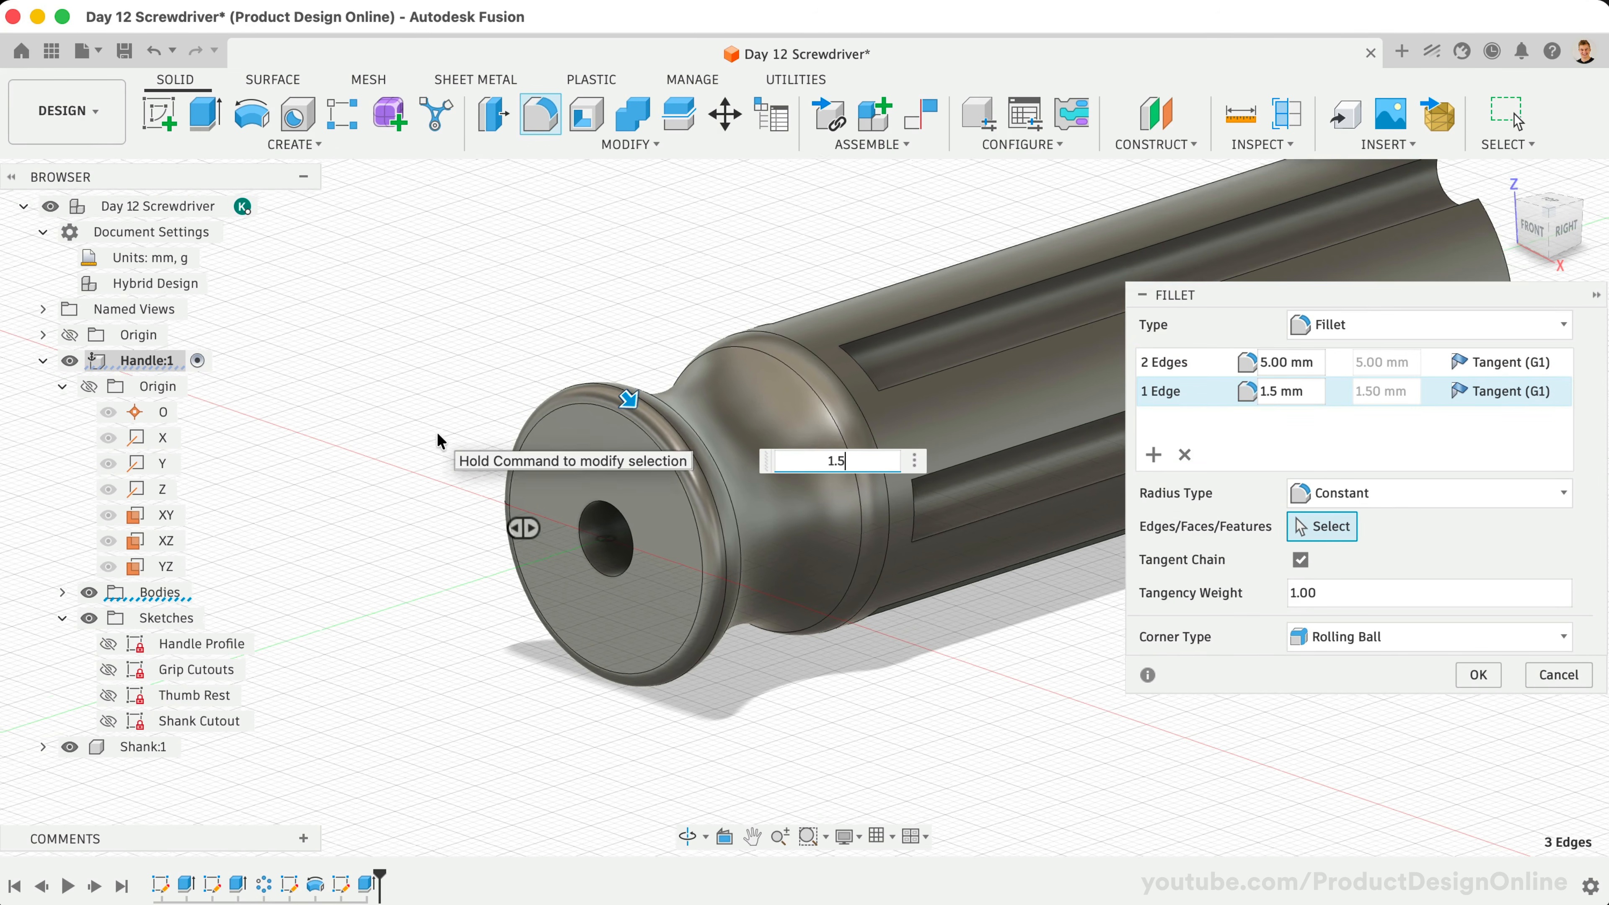
Add a third selection set with the six outer arc edges of the handle's grooved end at 10 mm radius and complete the fillet
{"action": "scroll", "coordinate": [437, 432], "scroll_direction": "down", "scroll_amount": 3}
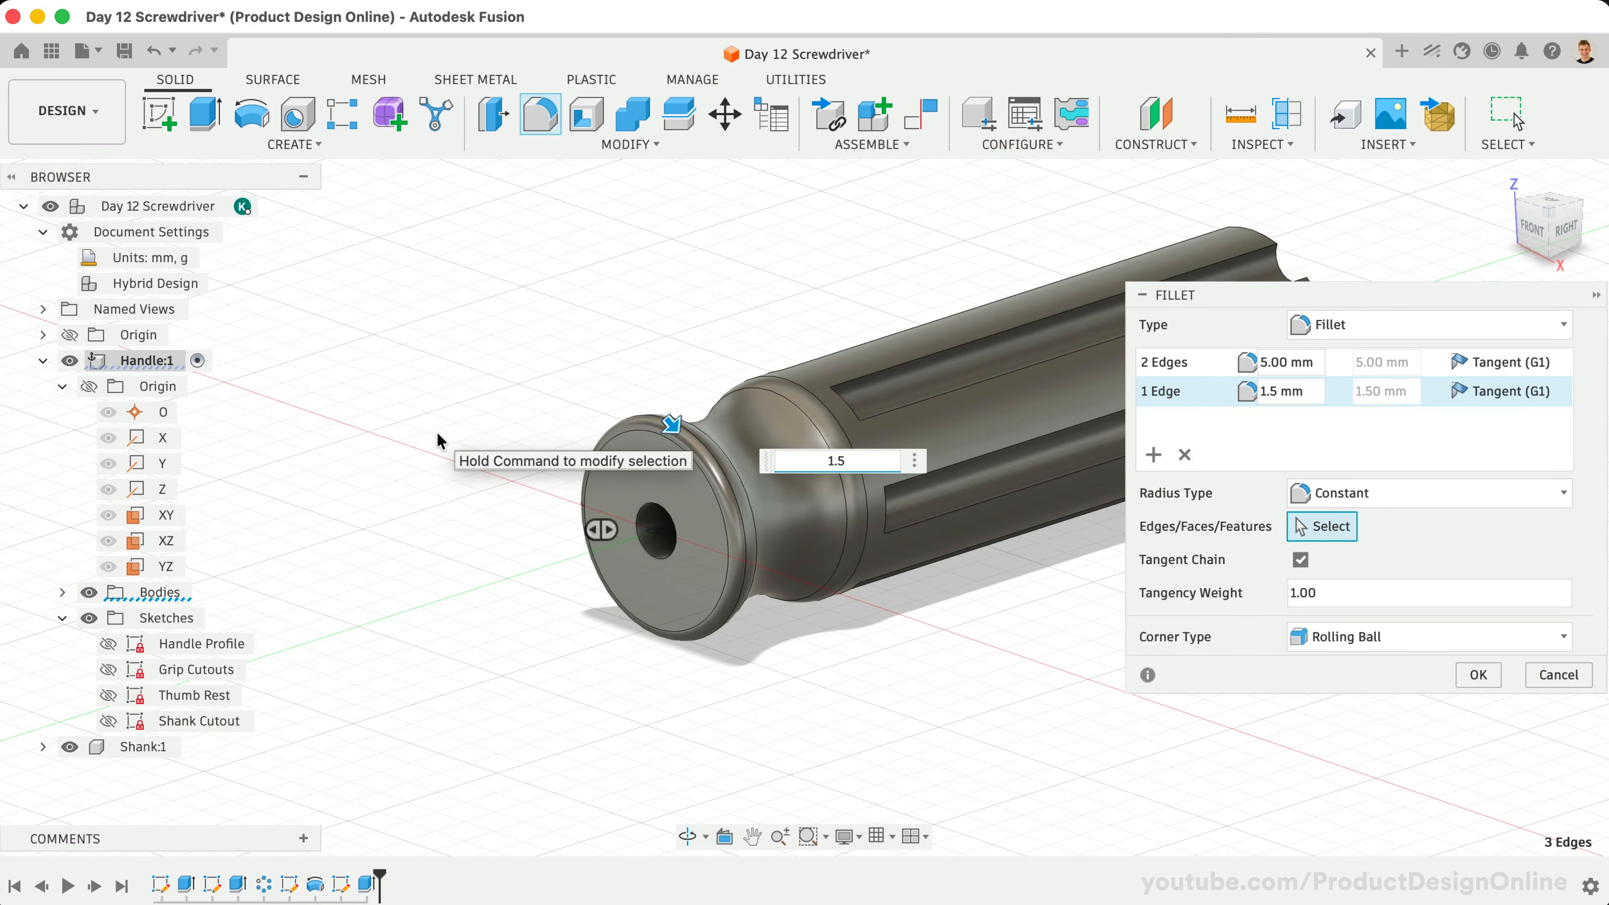
{"action": "left_click", "coordinate": [1153, 455]}
{"action": "left_click", "coordinate": [1538, 244]}
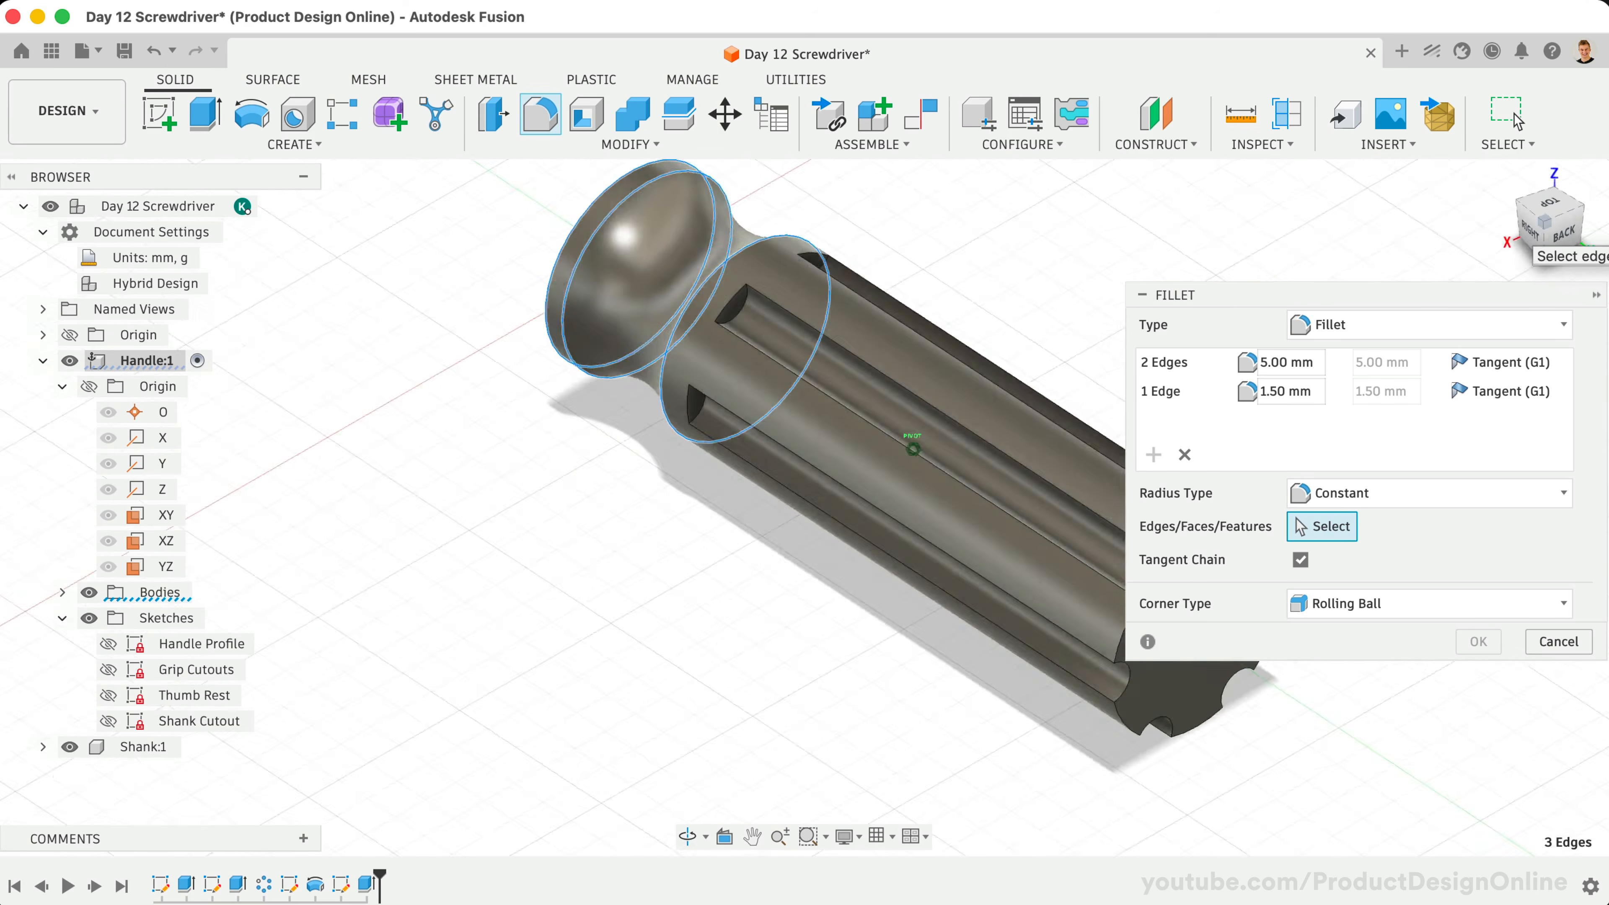
{"action": "scroll", "coordinate": [1117, 460], "scroll_direction": "up", "scroll_amount": 2}
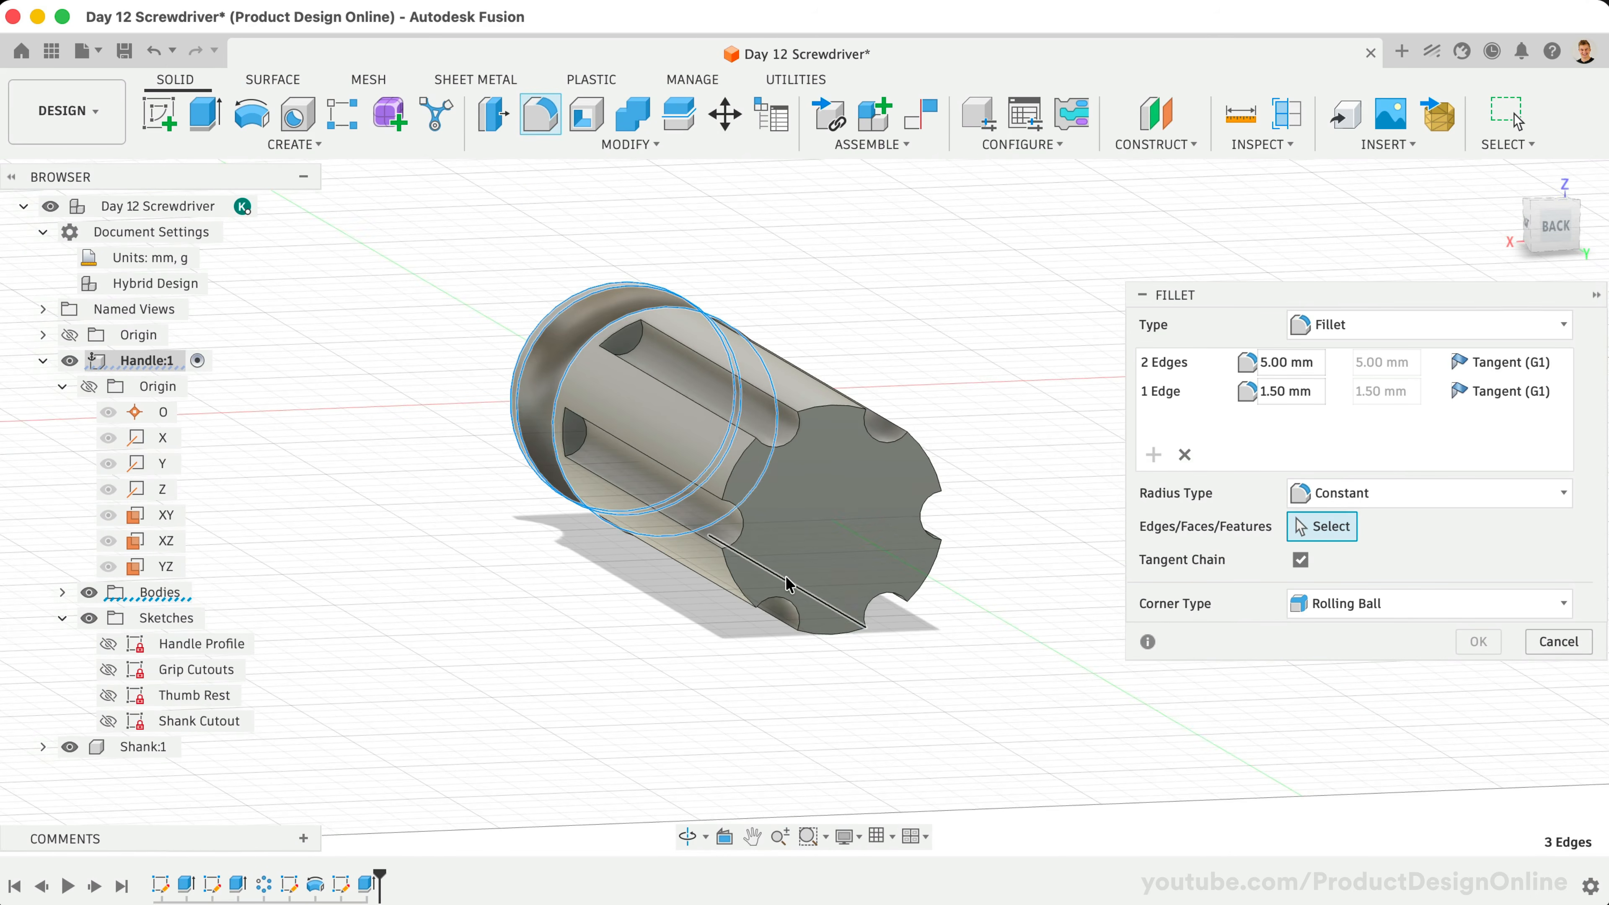
{"action": "scroll", "coordinate": [790, 586], "scroll_direction": "up", "scroll_amount": 5}
{"action": "left_click", "coordinate": [849, 288]}
{"action": "left_click", "coordinate": [662, 402]}
{"action": "left_click", "coordinate": [641, 640]}
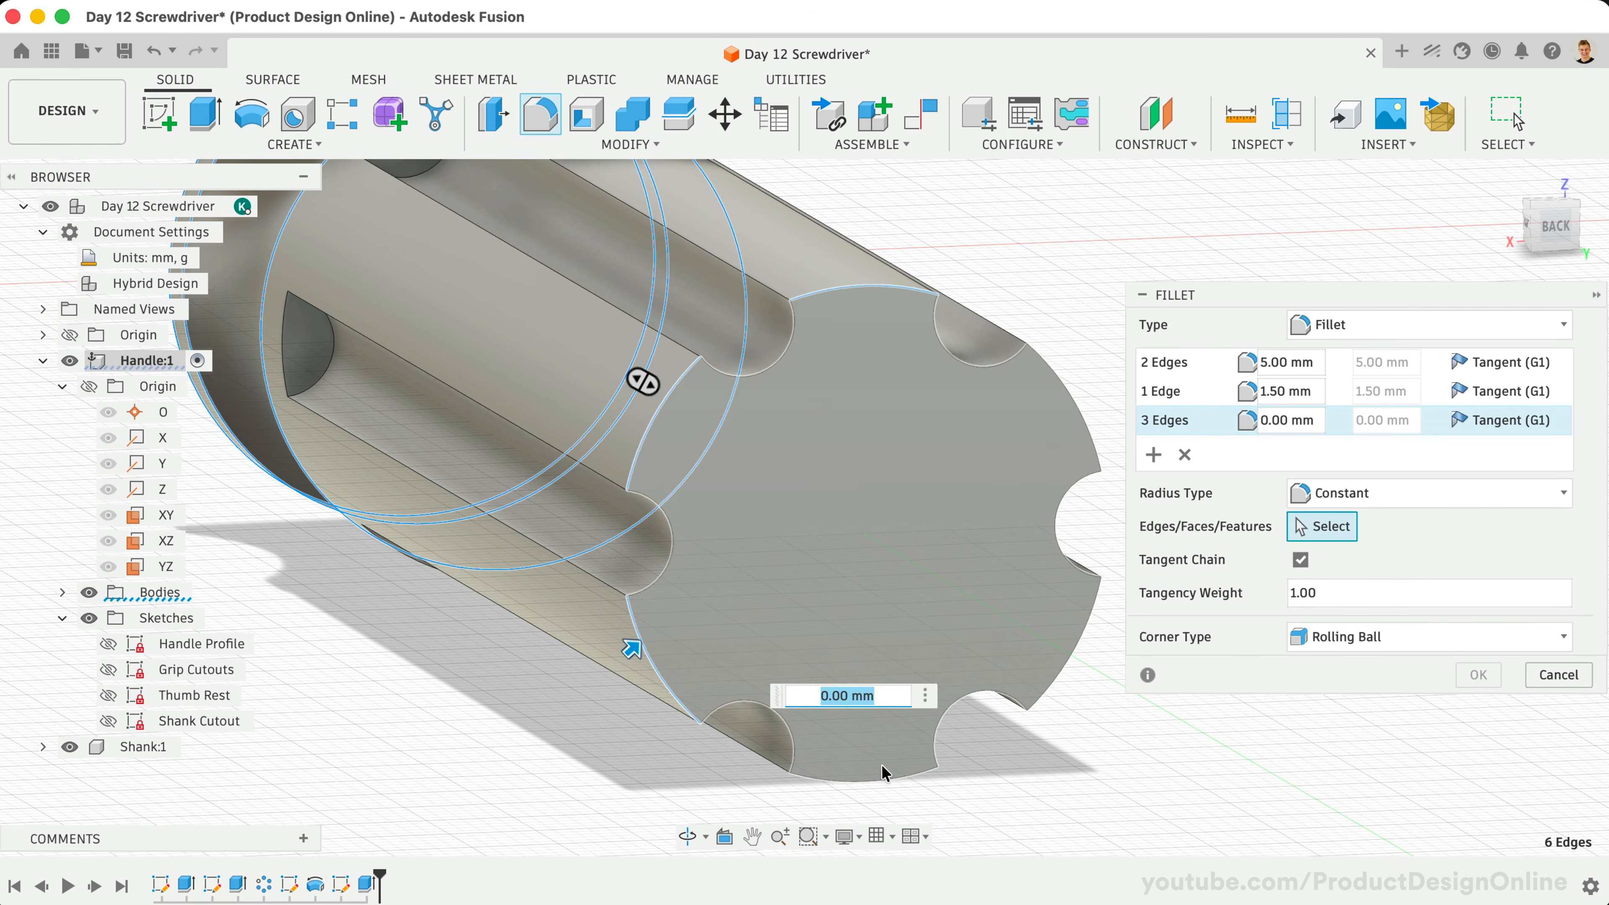
{"action": "left_click", "coordinate": [889, 779]}
{"action": "left_click", "coordinate": [1045, 696]}
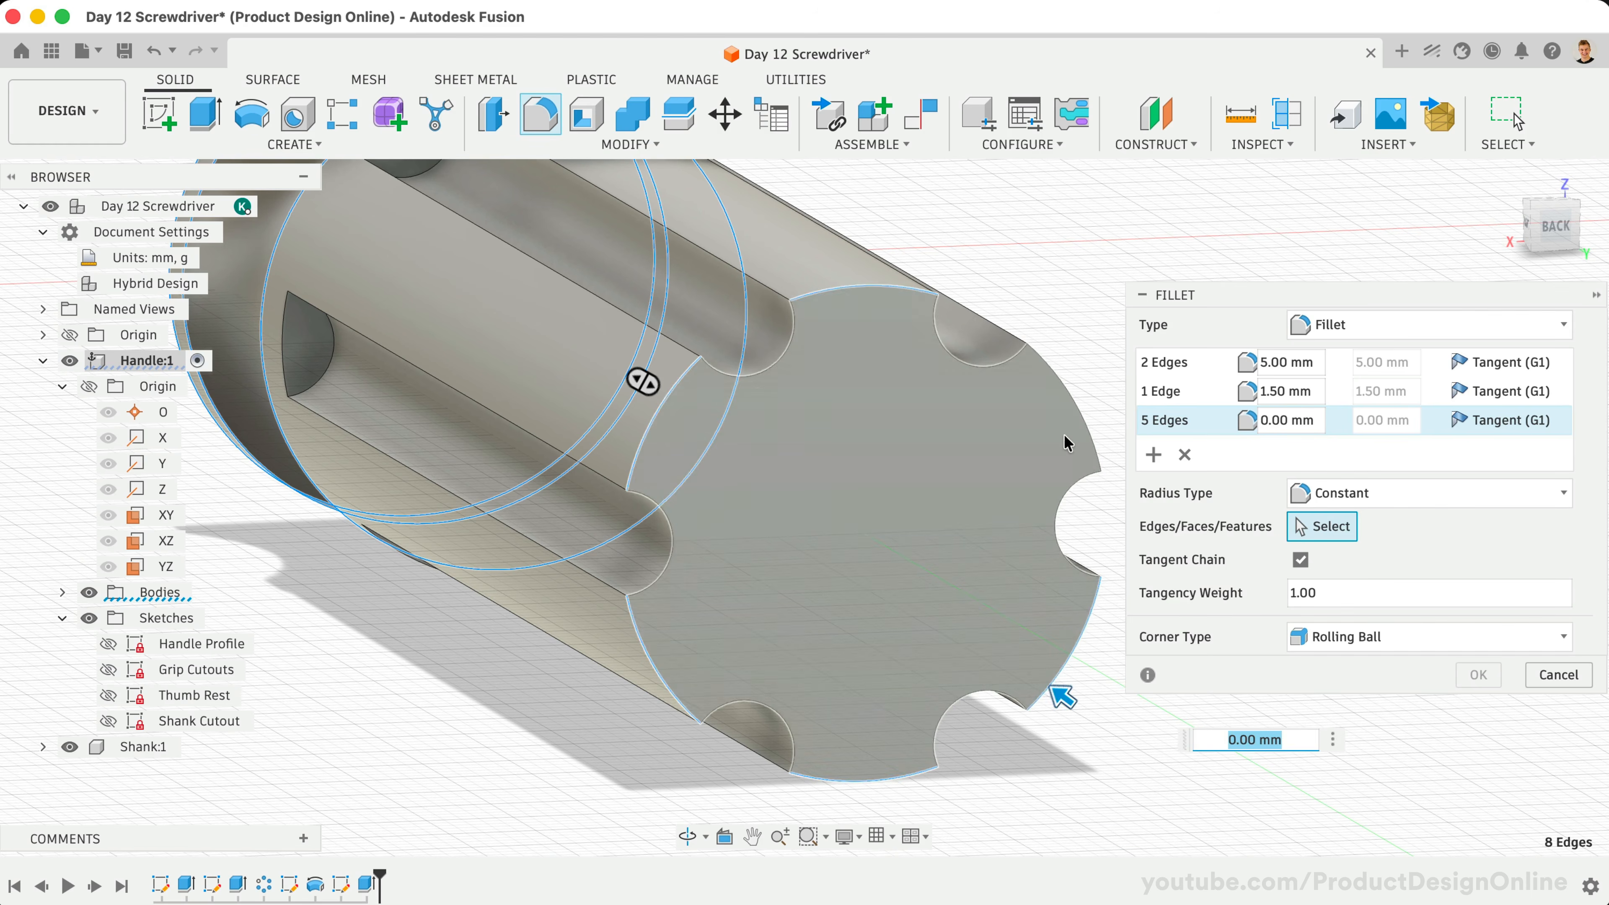
{"action": "left_click", "coordinate": [1078, 411]}
{"action": "type", "text": "10"}
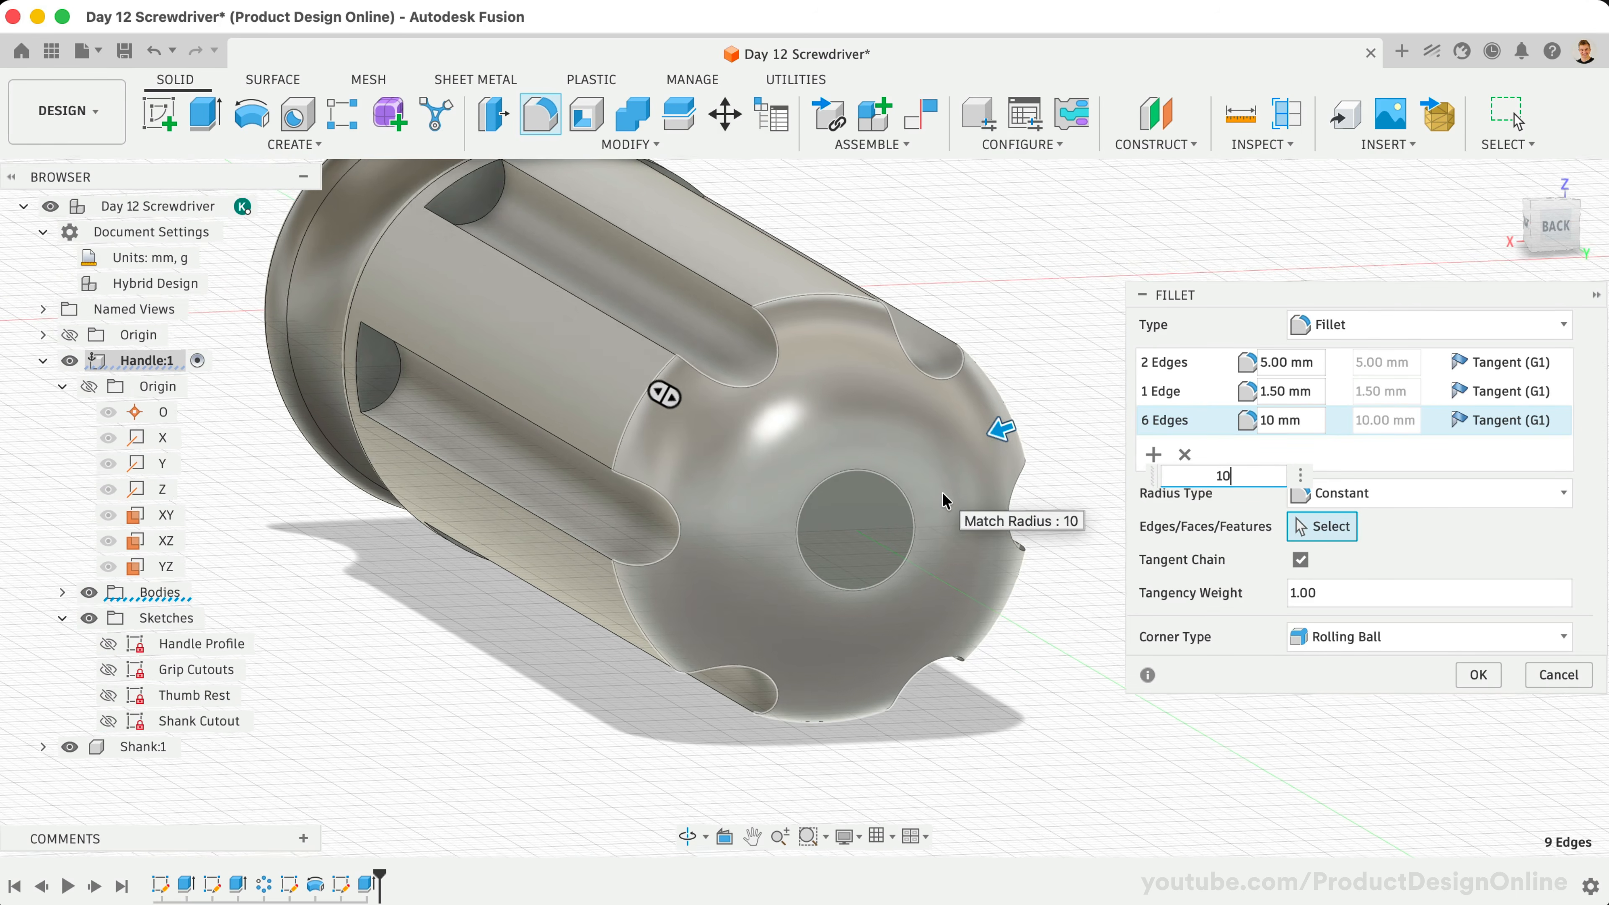
{"action": "left_click", "coordinate": [1480, 674]}
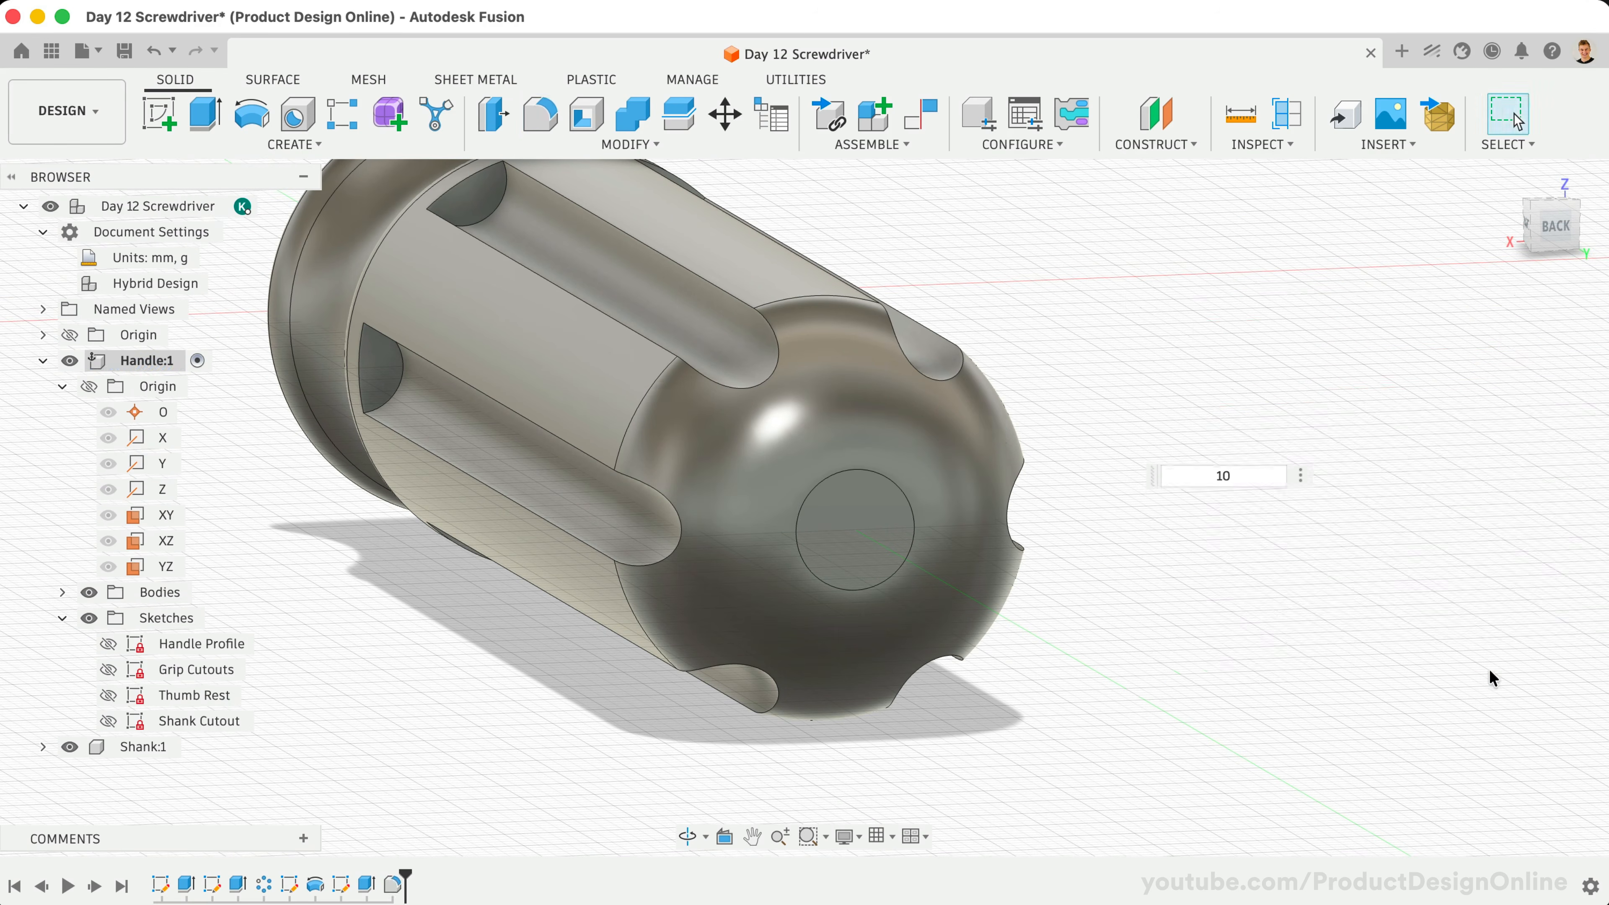
{"action": "scroll", "coordinate": [1035, 482], "scroll_direction": "left", "scroll_amount": 2}
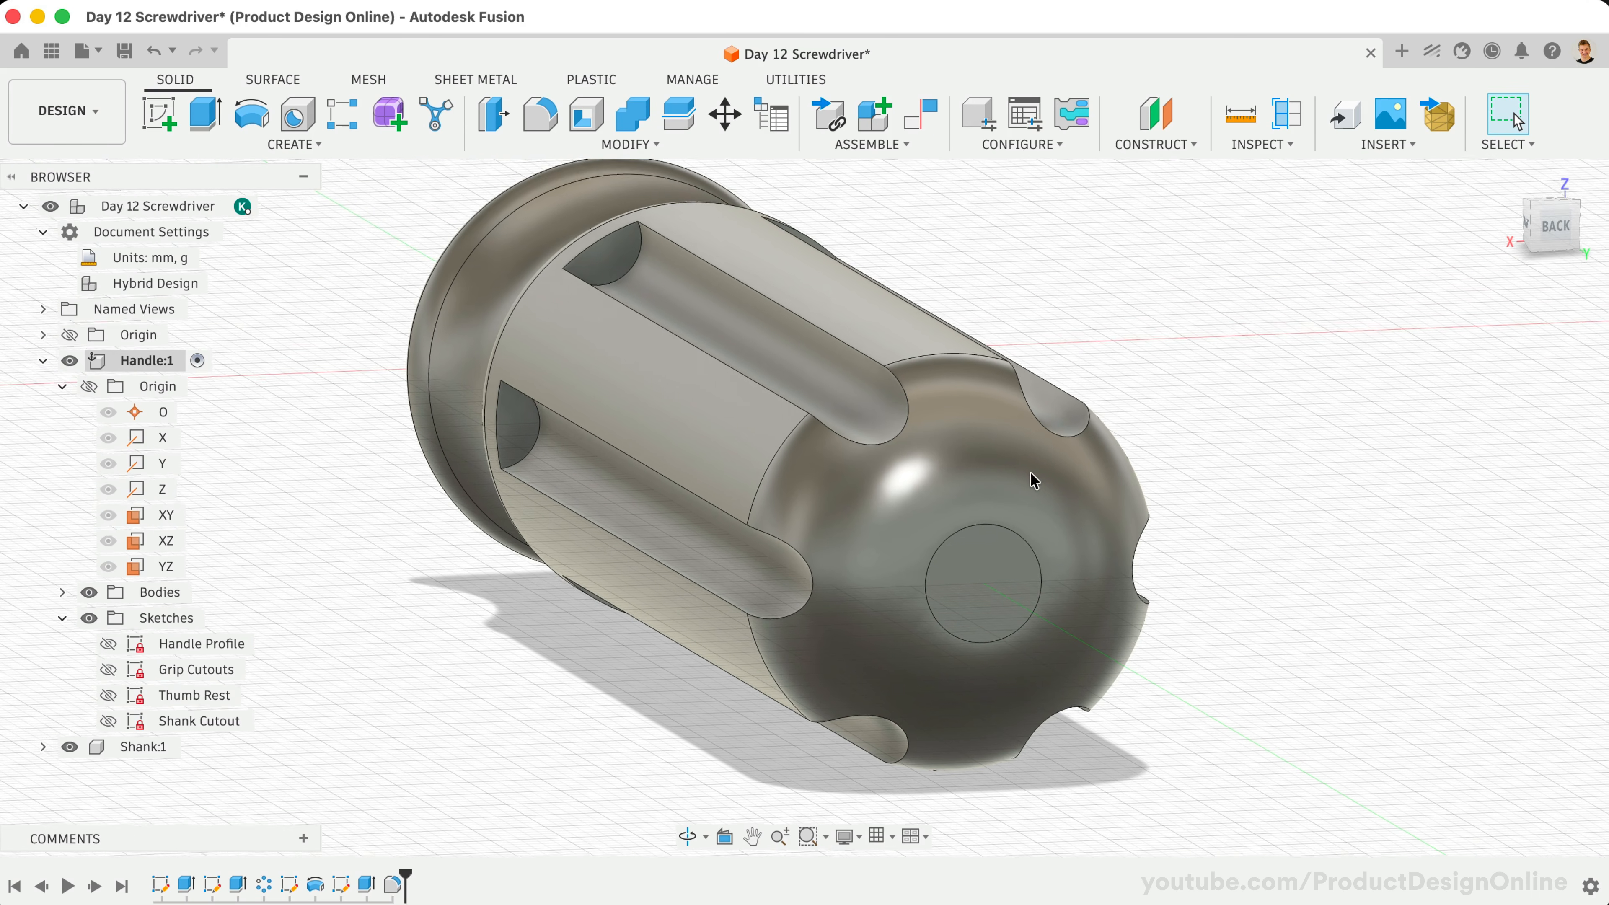
{"action": "scroll", "coordinate": [1035, 482], "scroll_direction": "up", "scroll_amount": 1}
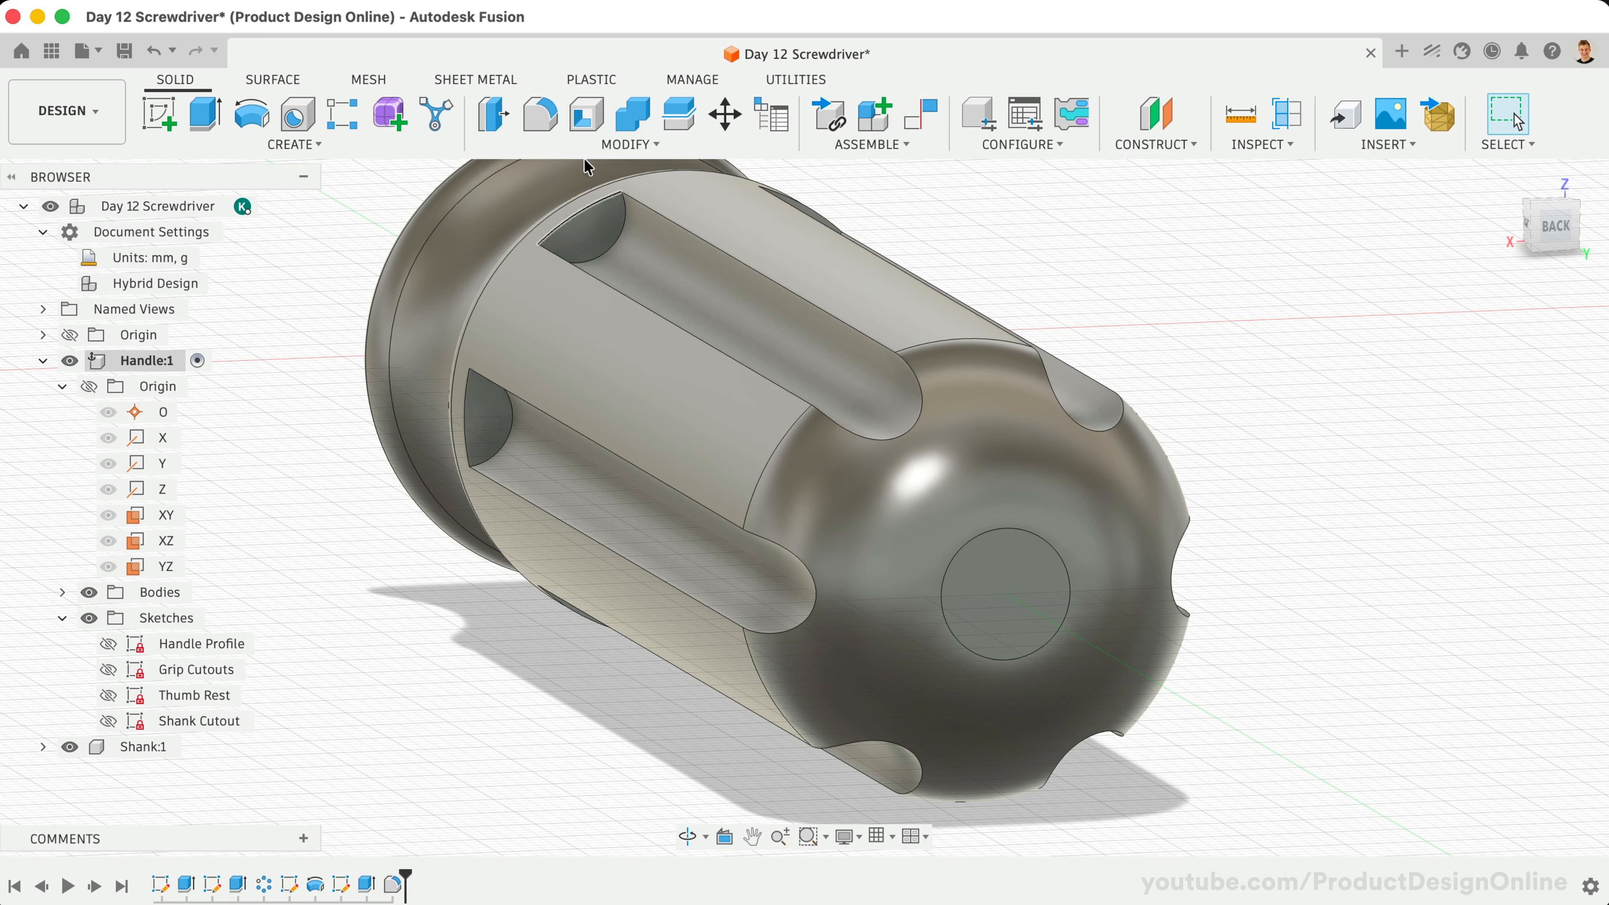
Start a fillet on the long edge chains of all six grip grooves on the handle with a 2 mm radius
{"action": "left_click", "coordinate": [535, 118]}
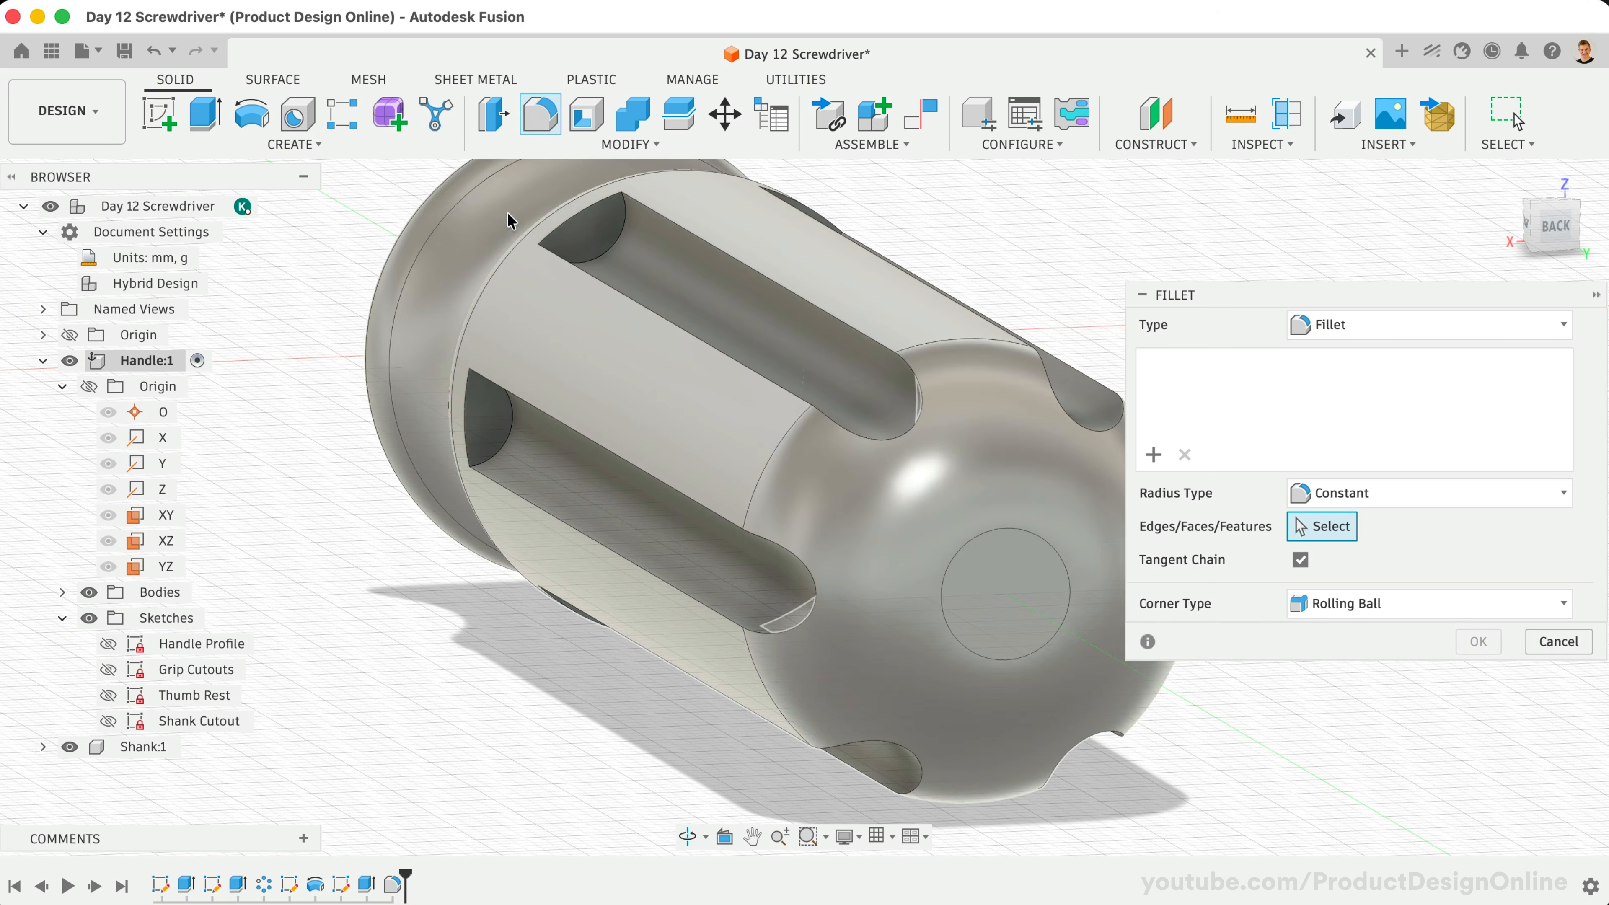
{"action": "left_click", "coordinate": [656, 311]}
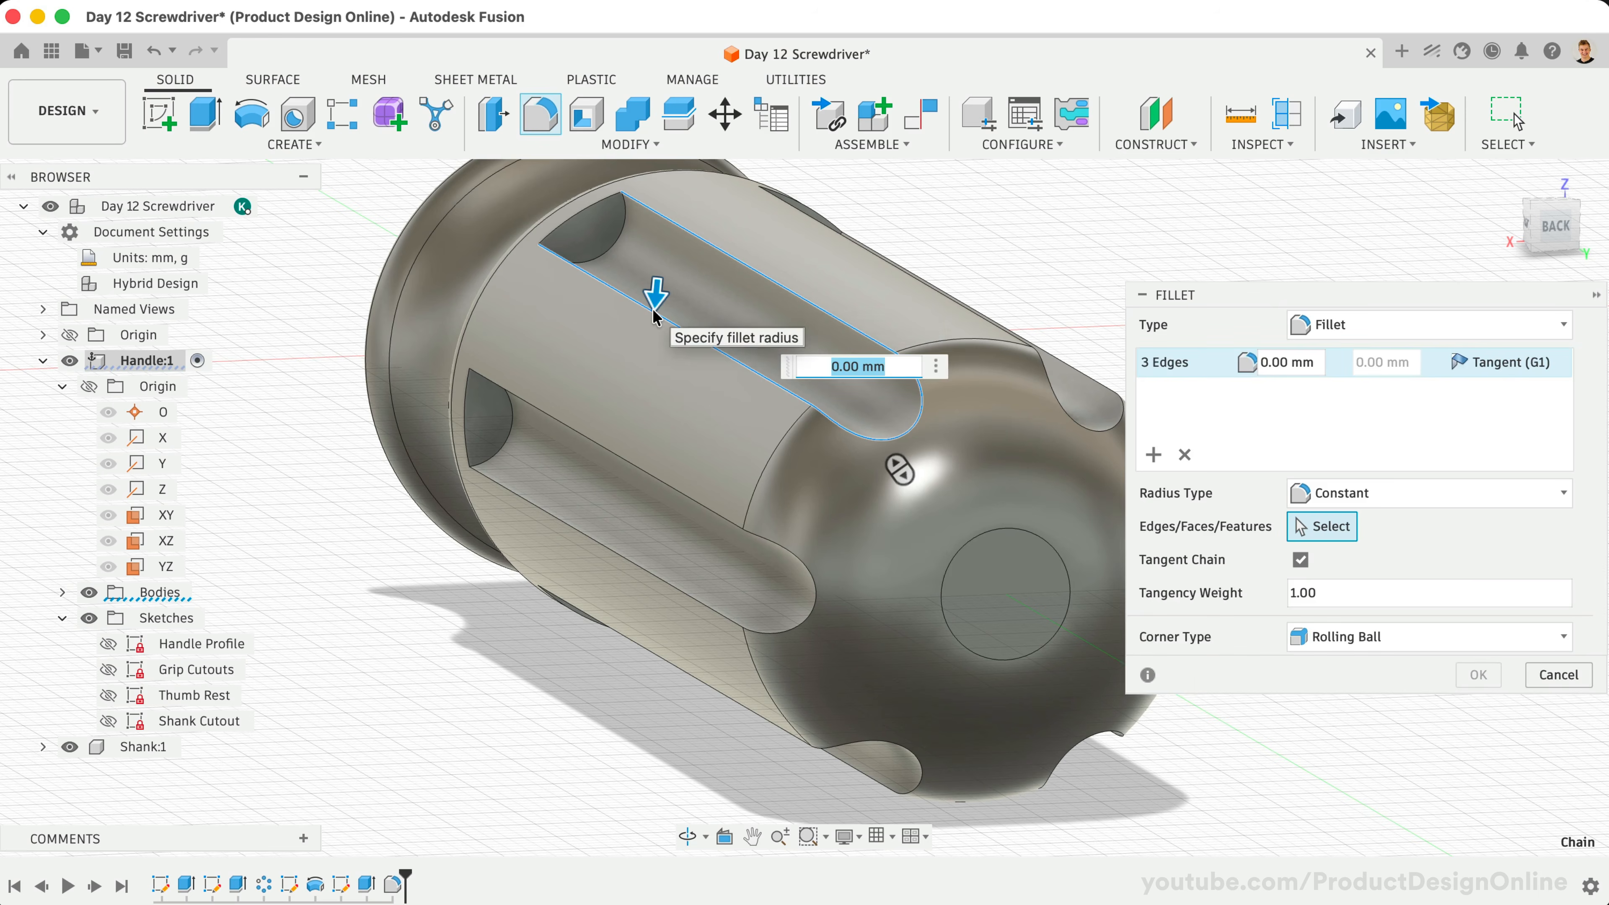
{"action": "left_click", "coordinate": [671, 496]}
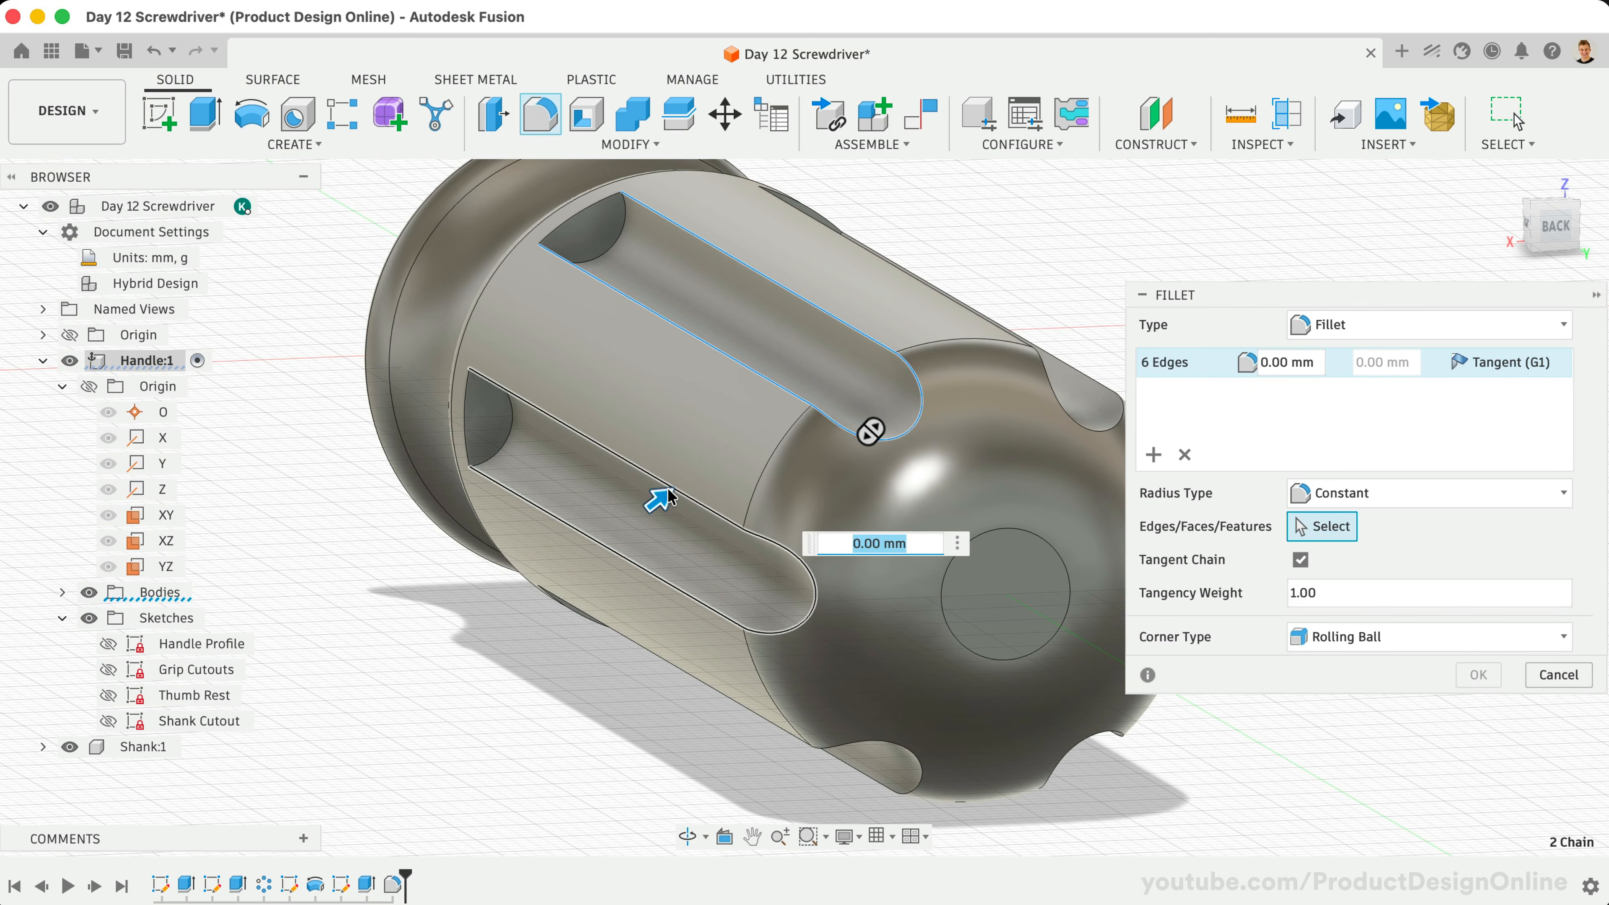
{"action": "left_click", "coordinate": [857, 751]}
{"action": "middle_click_drag", "start_coordinate": [913, 744], "coordinate": [845, 753]}
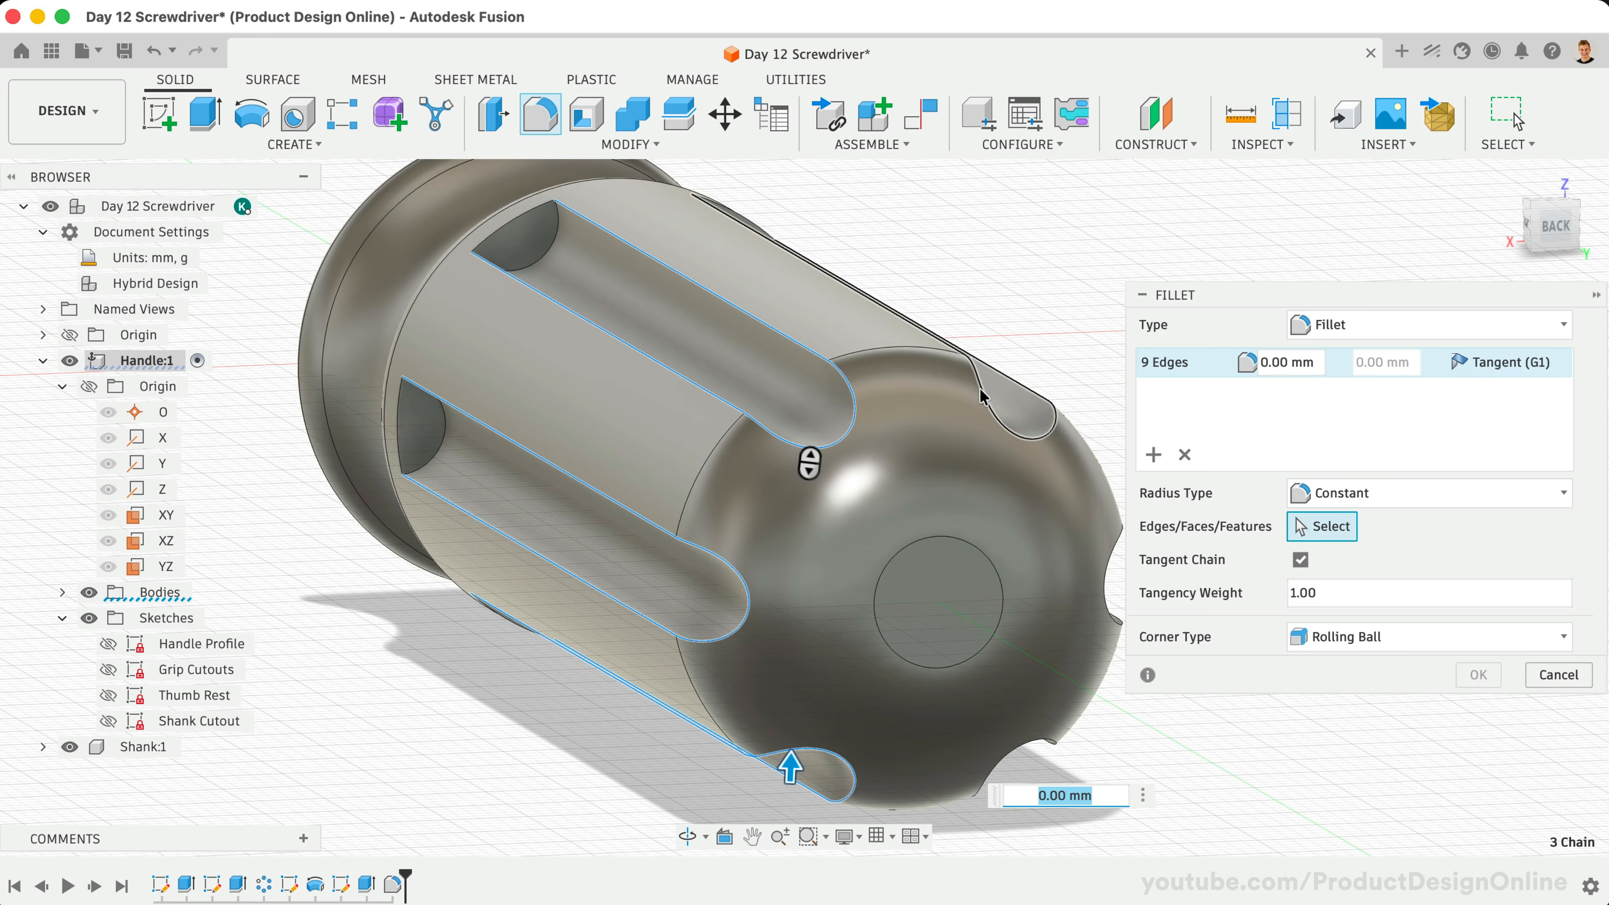
{"action": "left_click", "coordinate": [980, 394]}
{"action": "left_click", "coordinate": [1105, 555]}
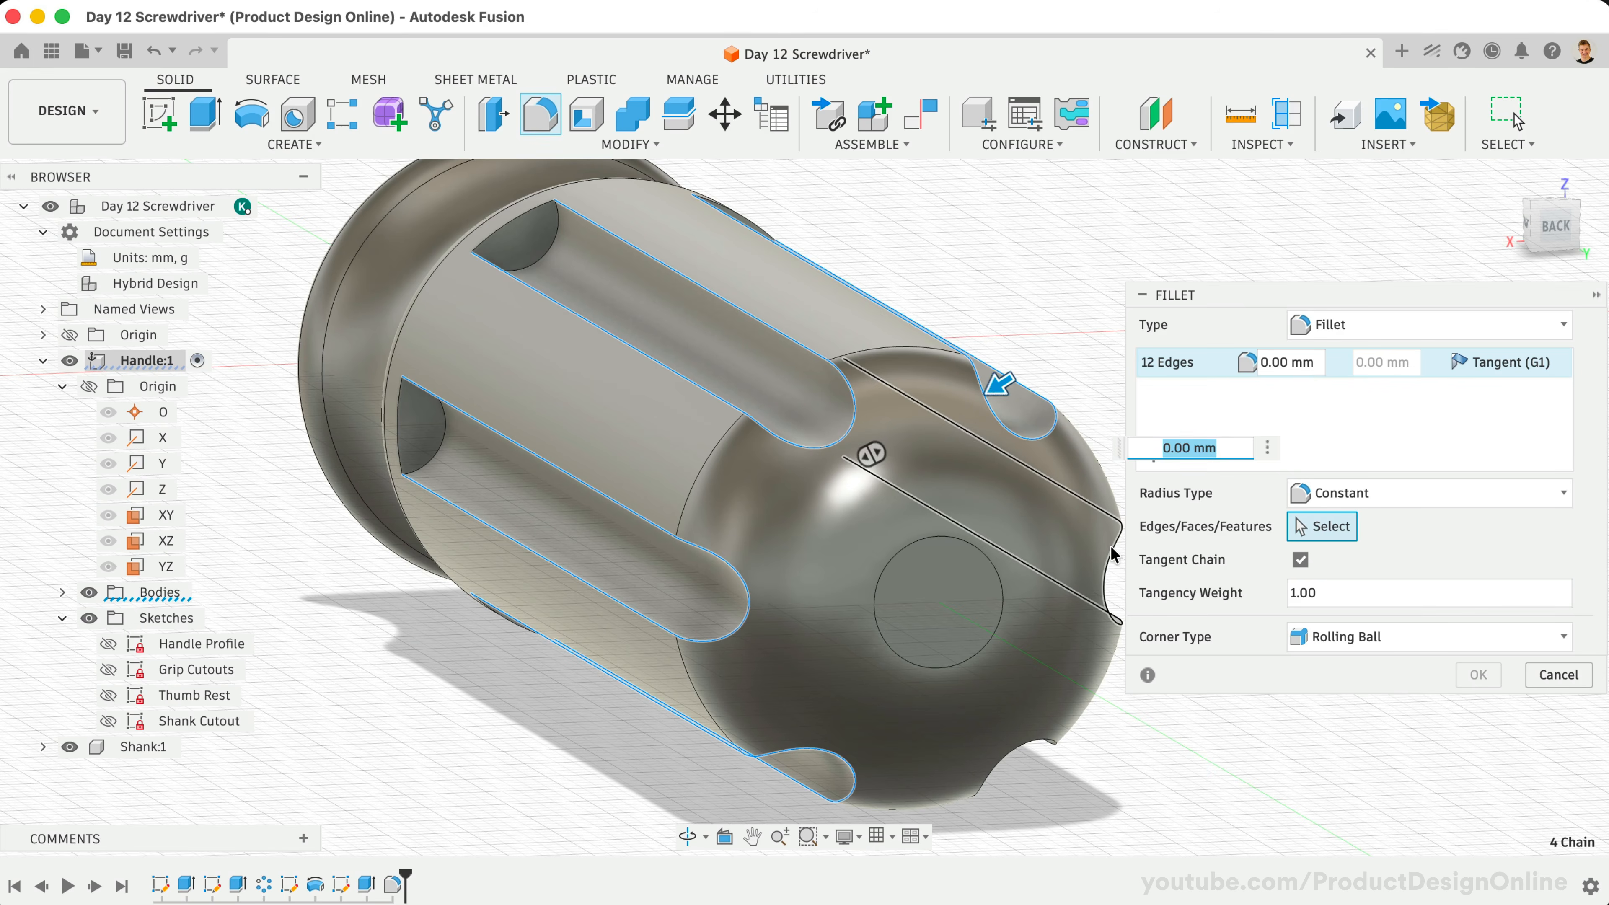
{"action": "left_click", "coordinate": [1007, 752]}
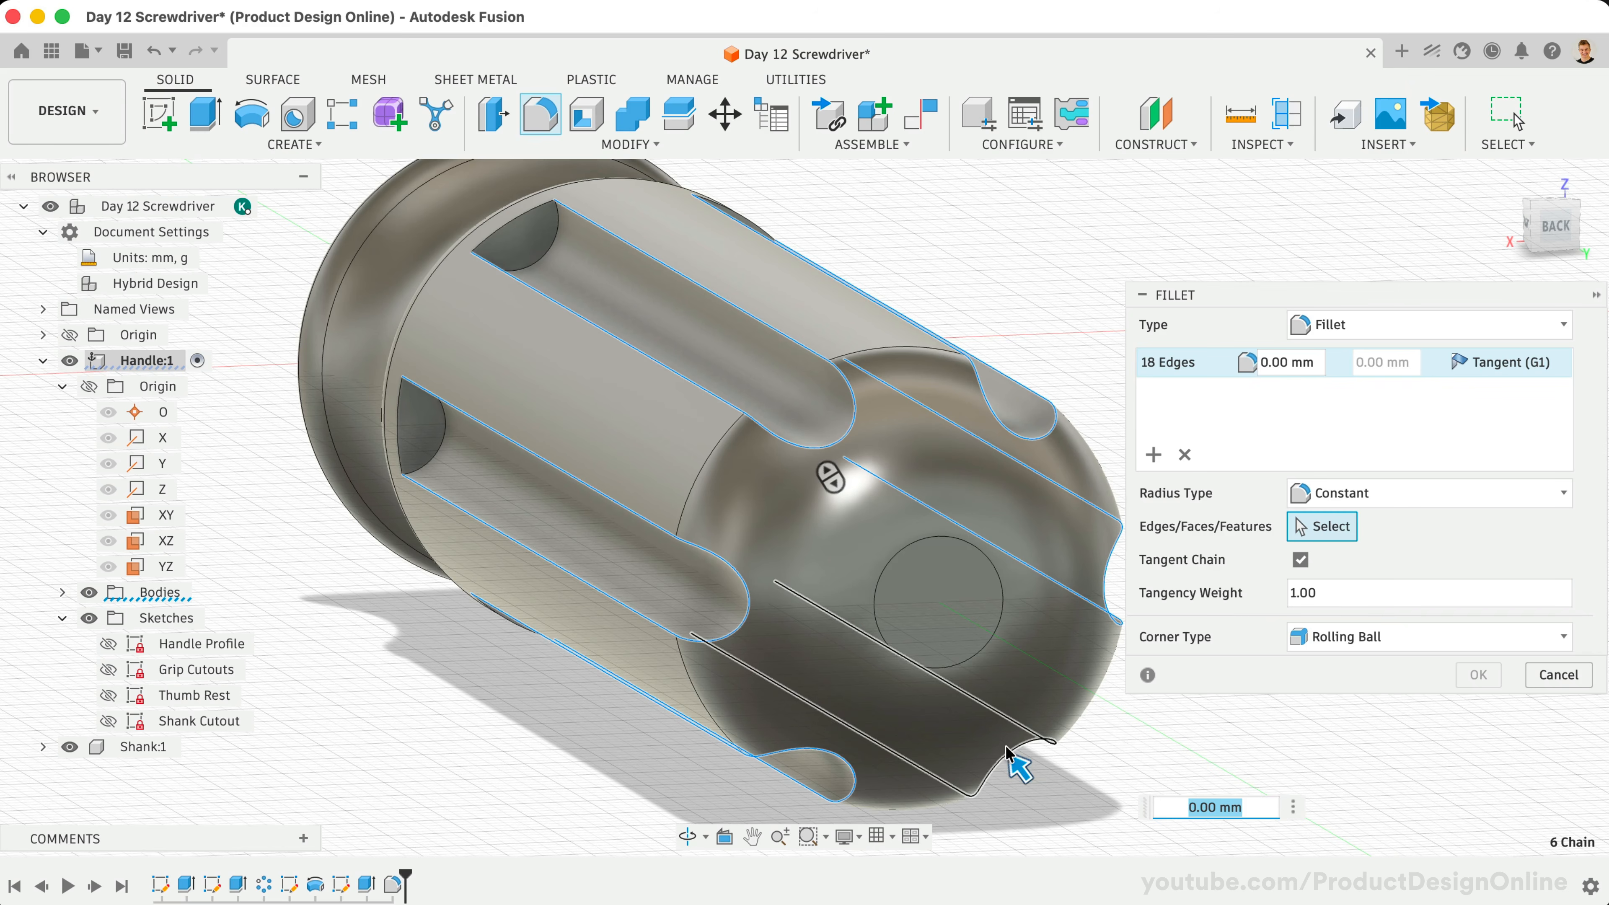
{"action": "type", "text": "2"}
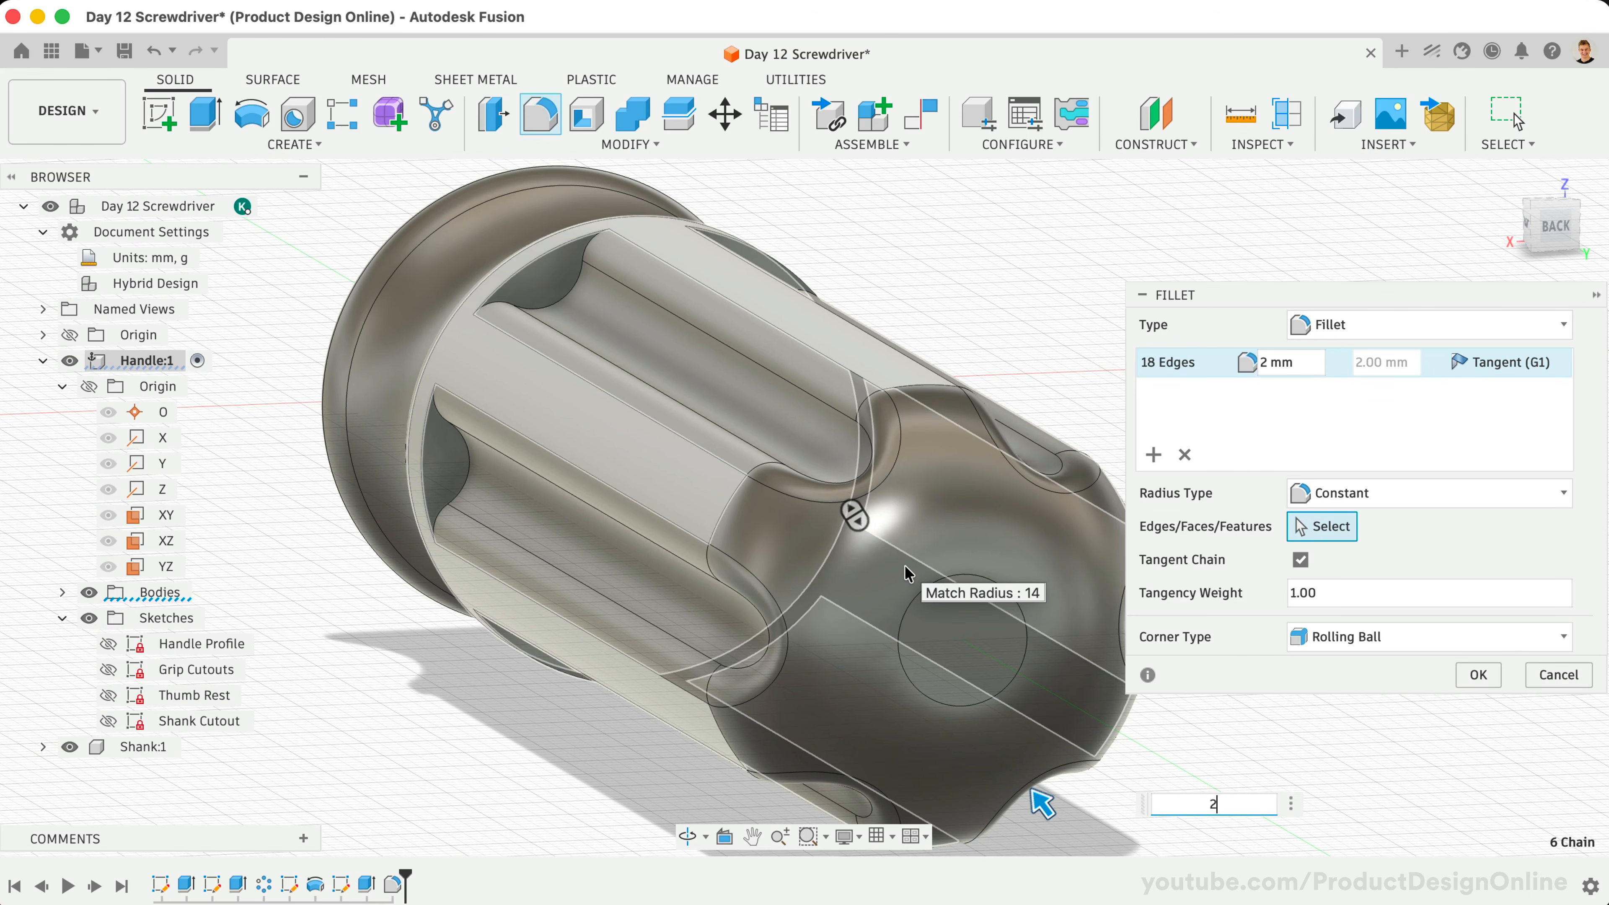
{"action": "key", "text": "Return"}
Add a second selection set with the end-face edges of all six grip grooves near the thumb rest at 1 mm radius and complete the fillet
{"action": "scroll", "coordinate": [678, 444], "scroll_direction": "up", "scroll_amount": 8}
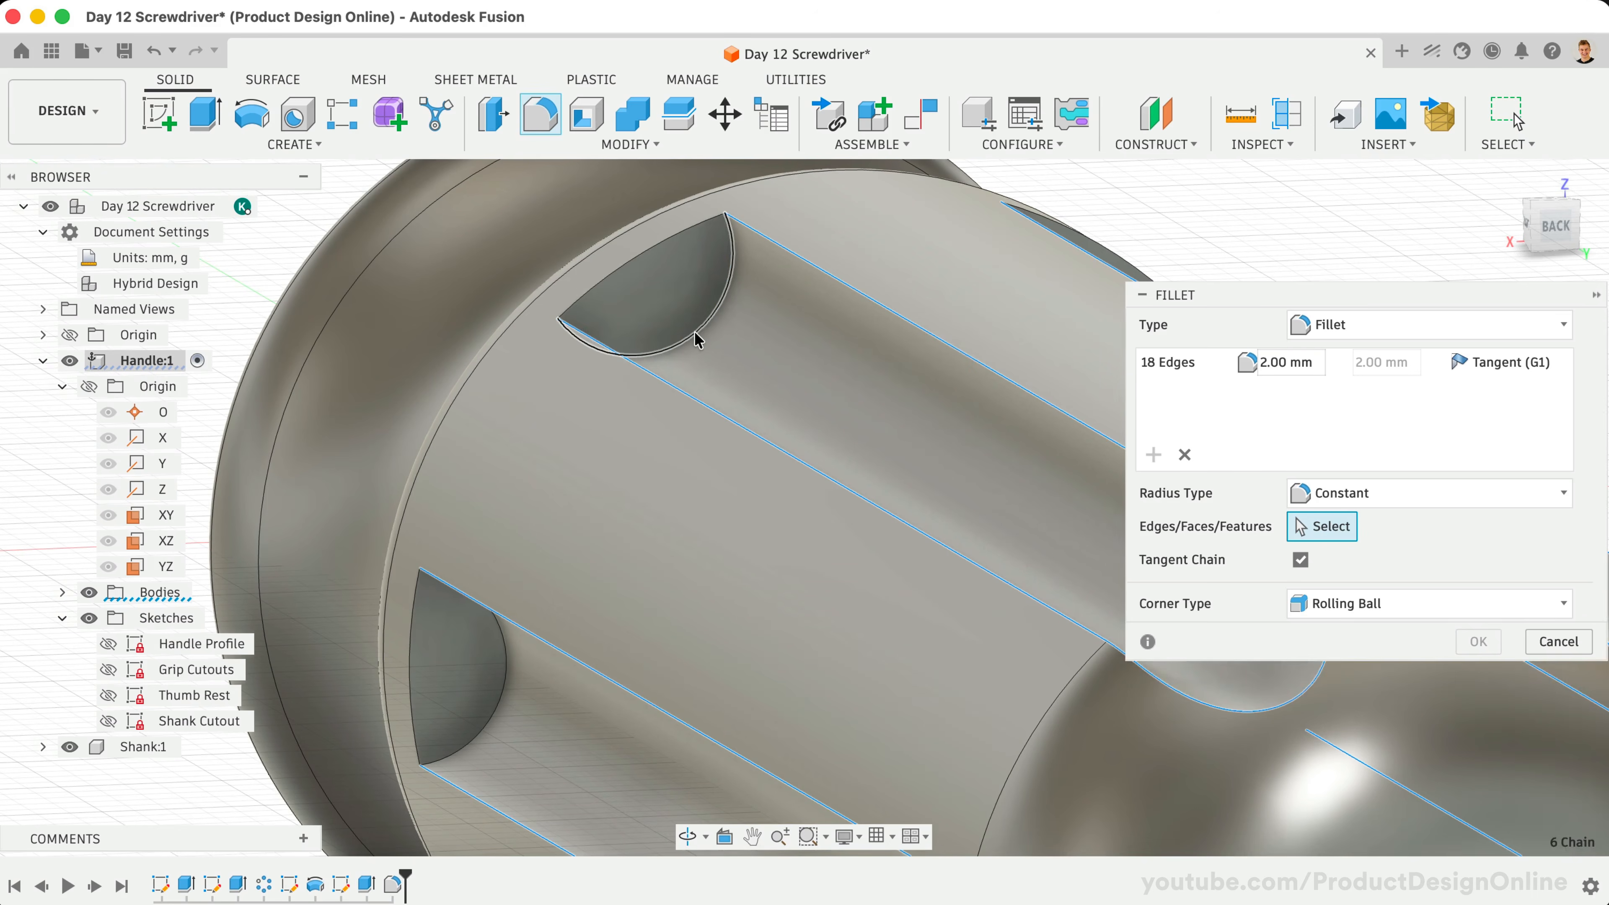
{"action": "left_click", "coordinate": [707, 314]}
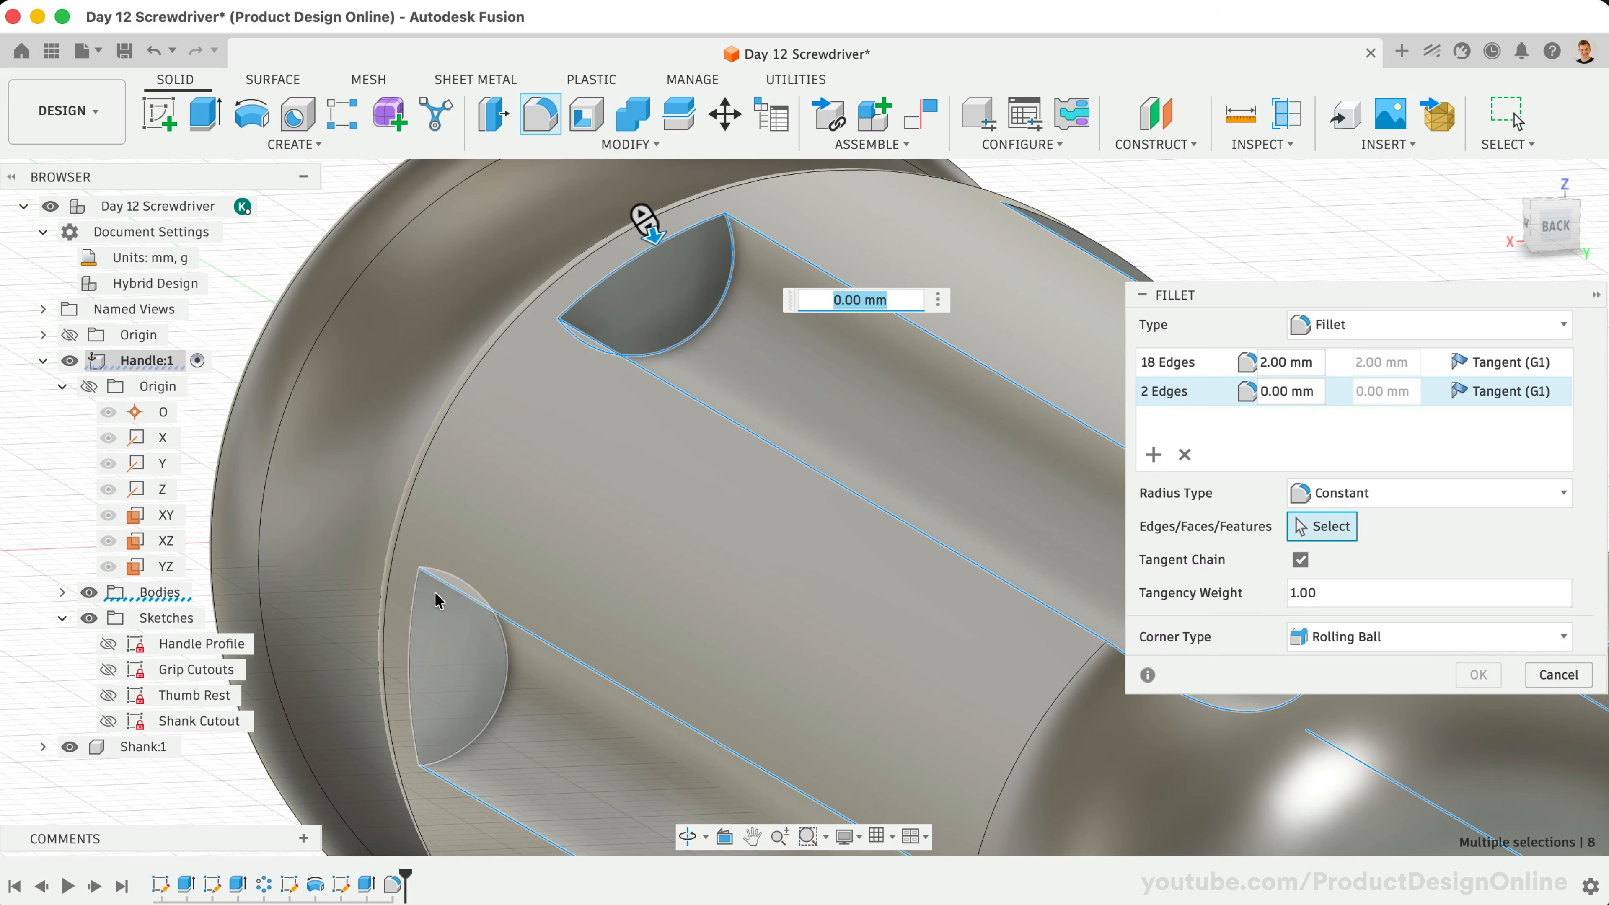
{"action": "left_click", "coordinate": [505, 663]}
{"action": "left_click", "coordinate": [409, 660]}
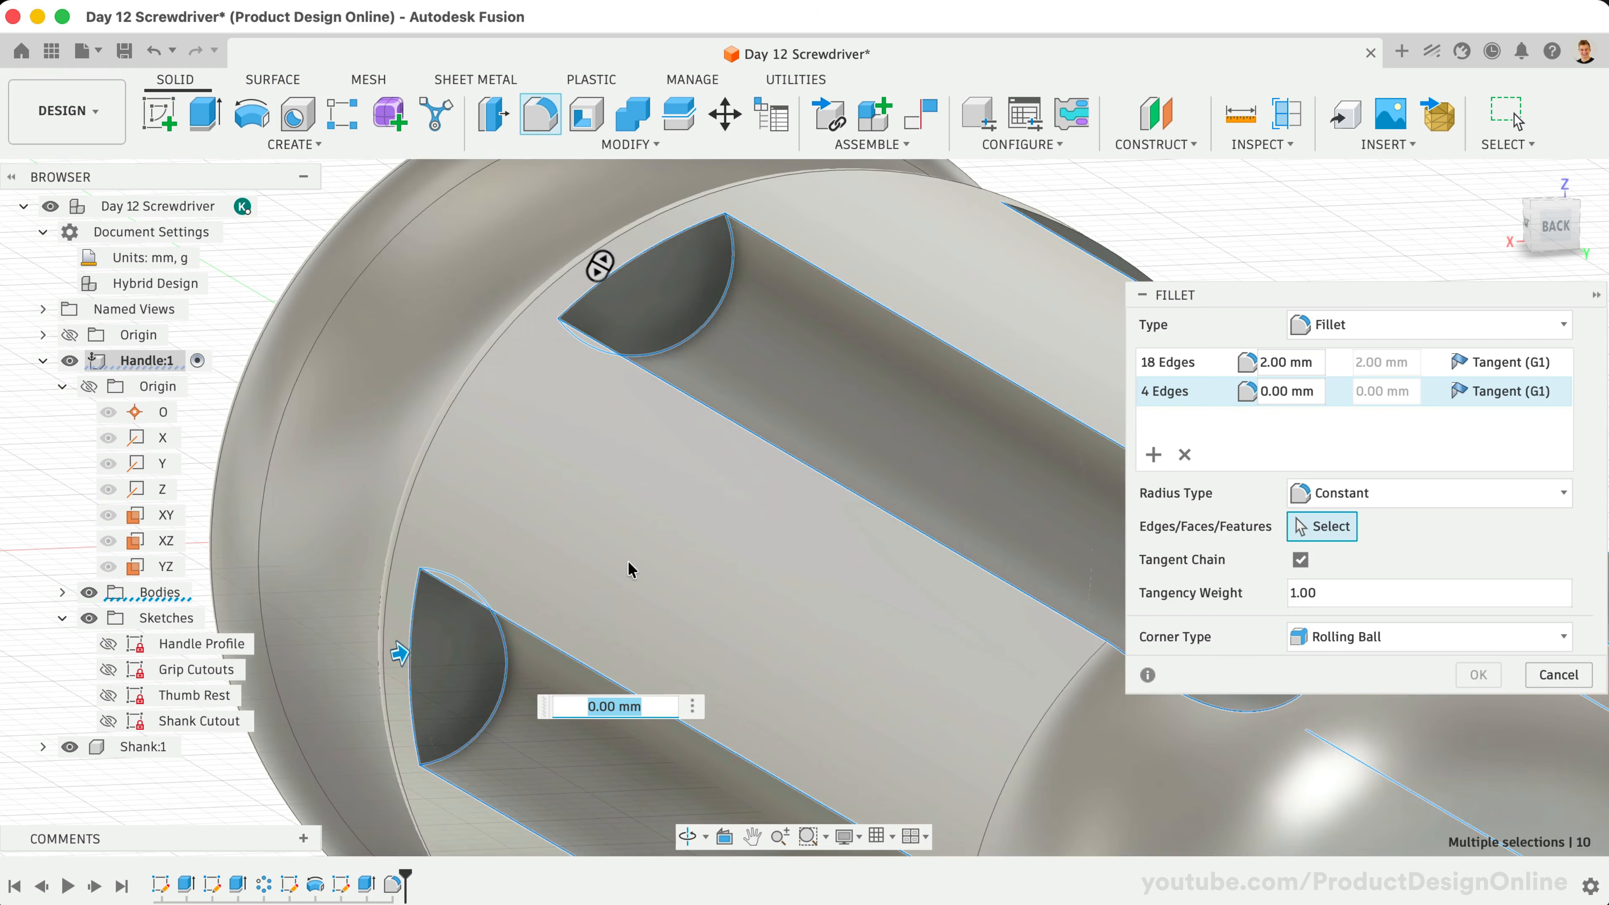
{"action": "left_click", "coordinate": [1536, 225]}
{"action": "left_click_drag", "start_coordinate": [1536, 225], "coordinate": [1558, 221]}
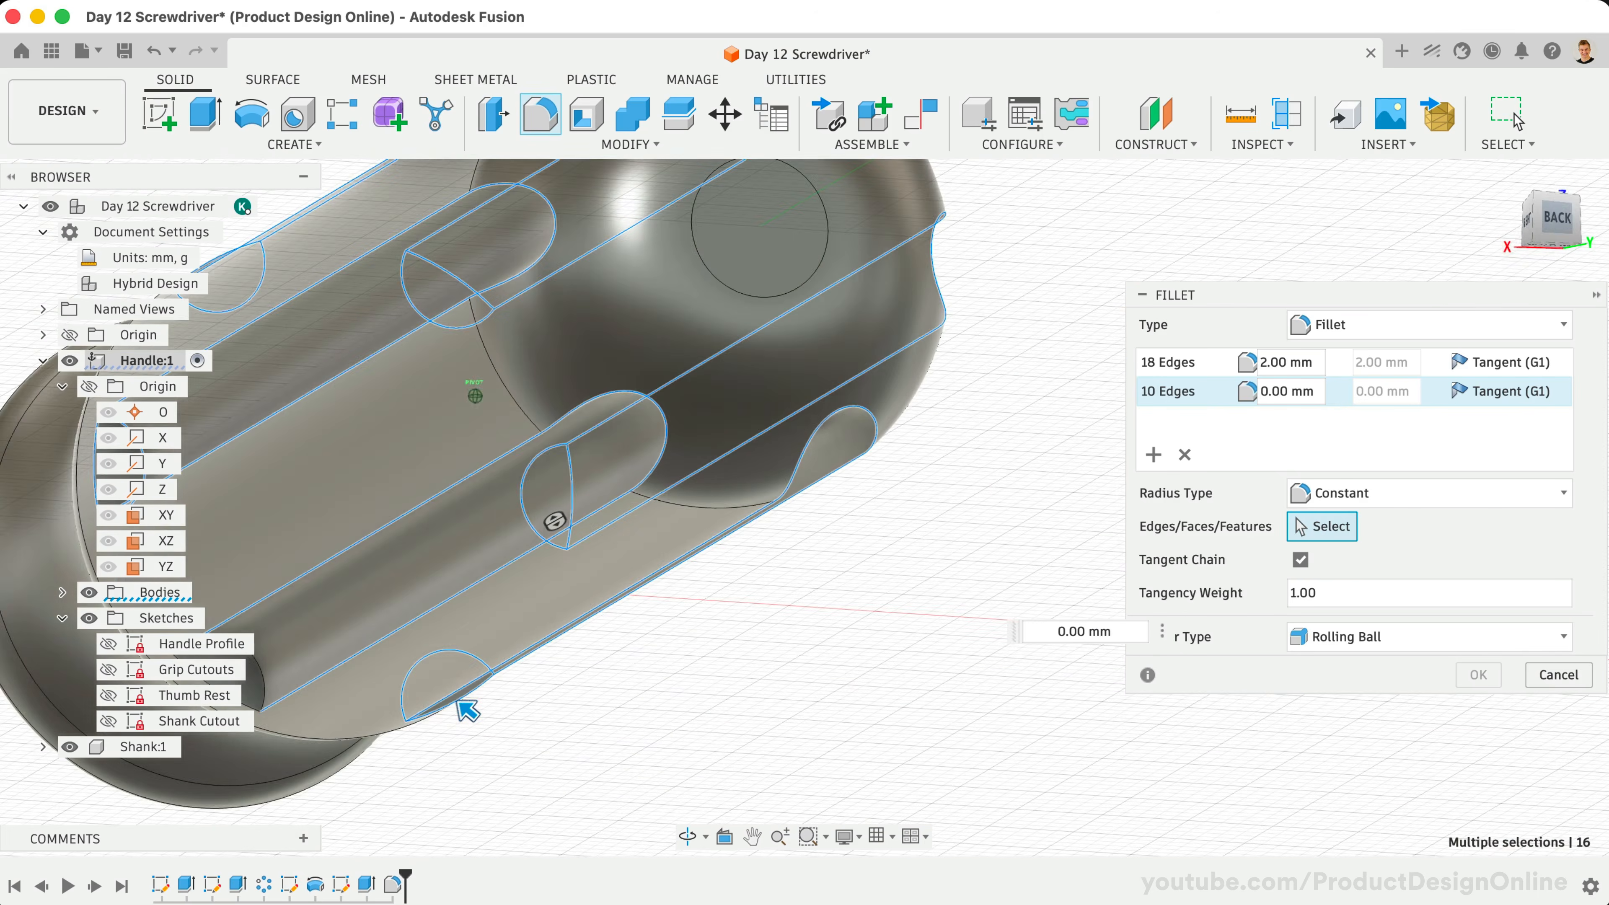
{"action": "scroll", "coordinate": [707, 471], "scroll_direction": "left", "scroll_amount": 3}
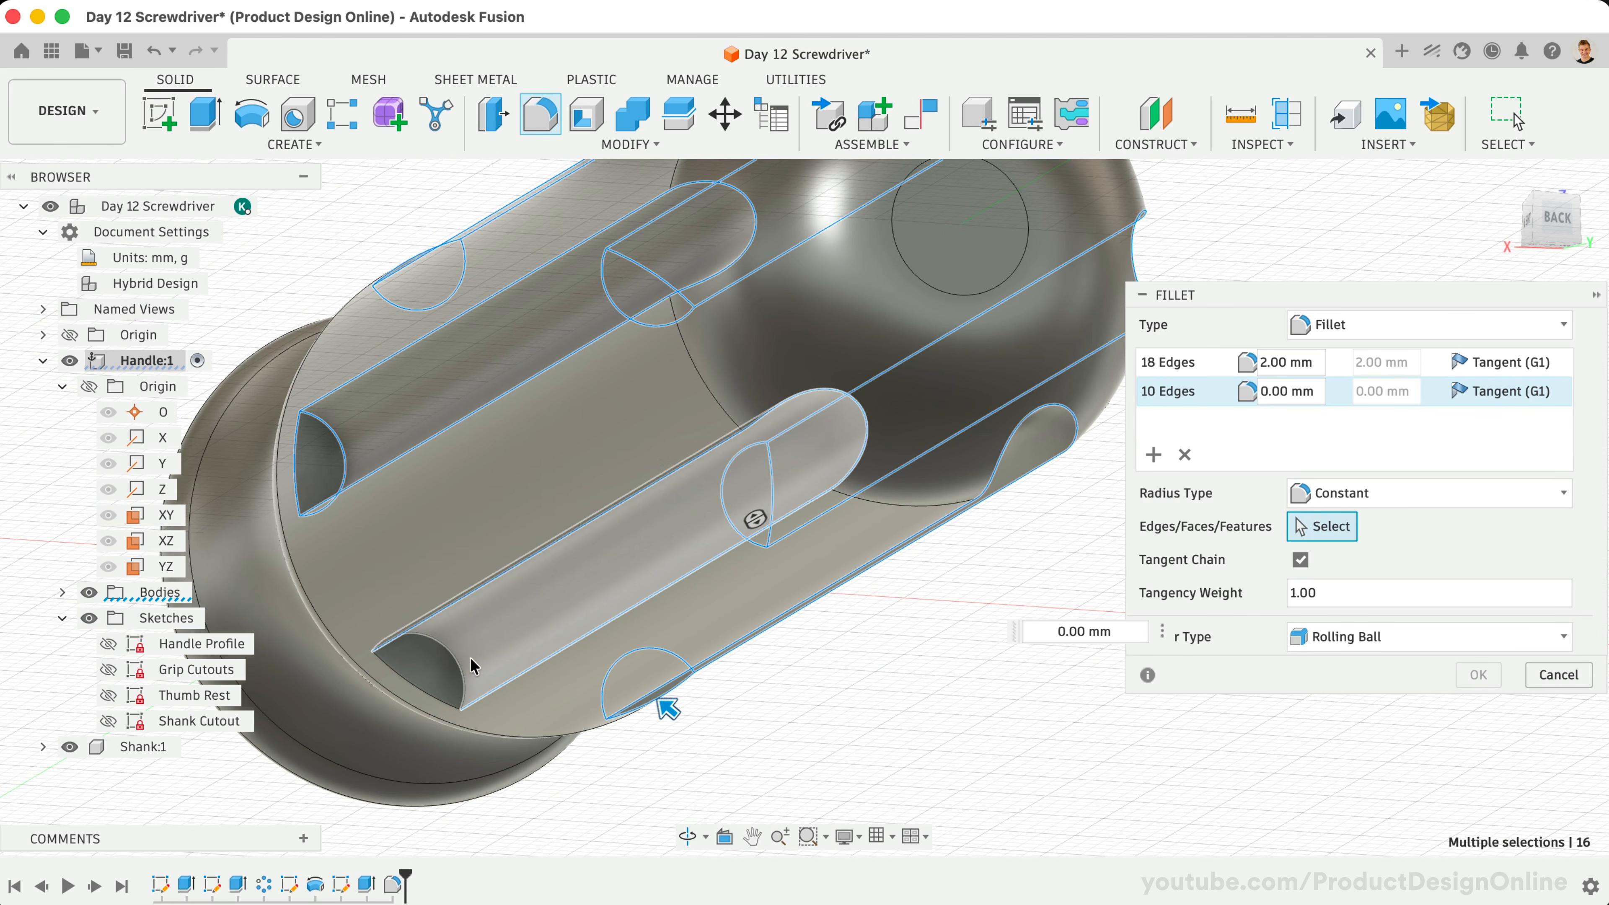
{"action": "left_click", "coordinate": [460, 663]}
{"action": "left_click", "coordinate": [416, 694]}
{"action": "type", "text": "1"}
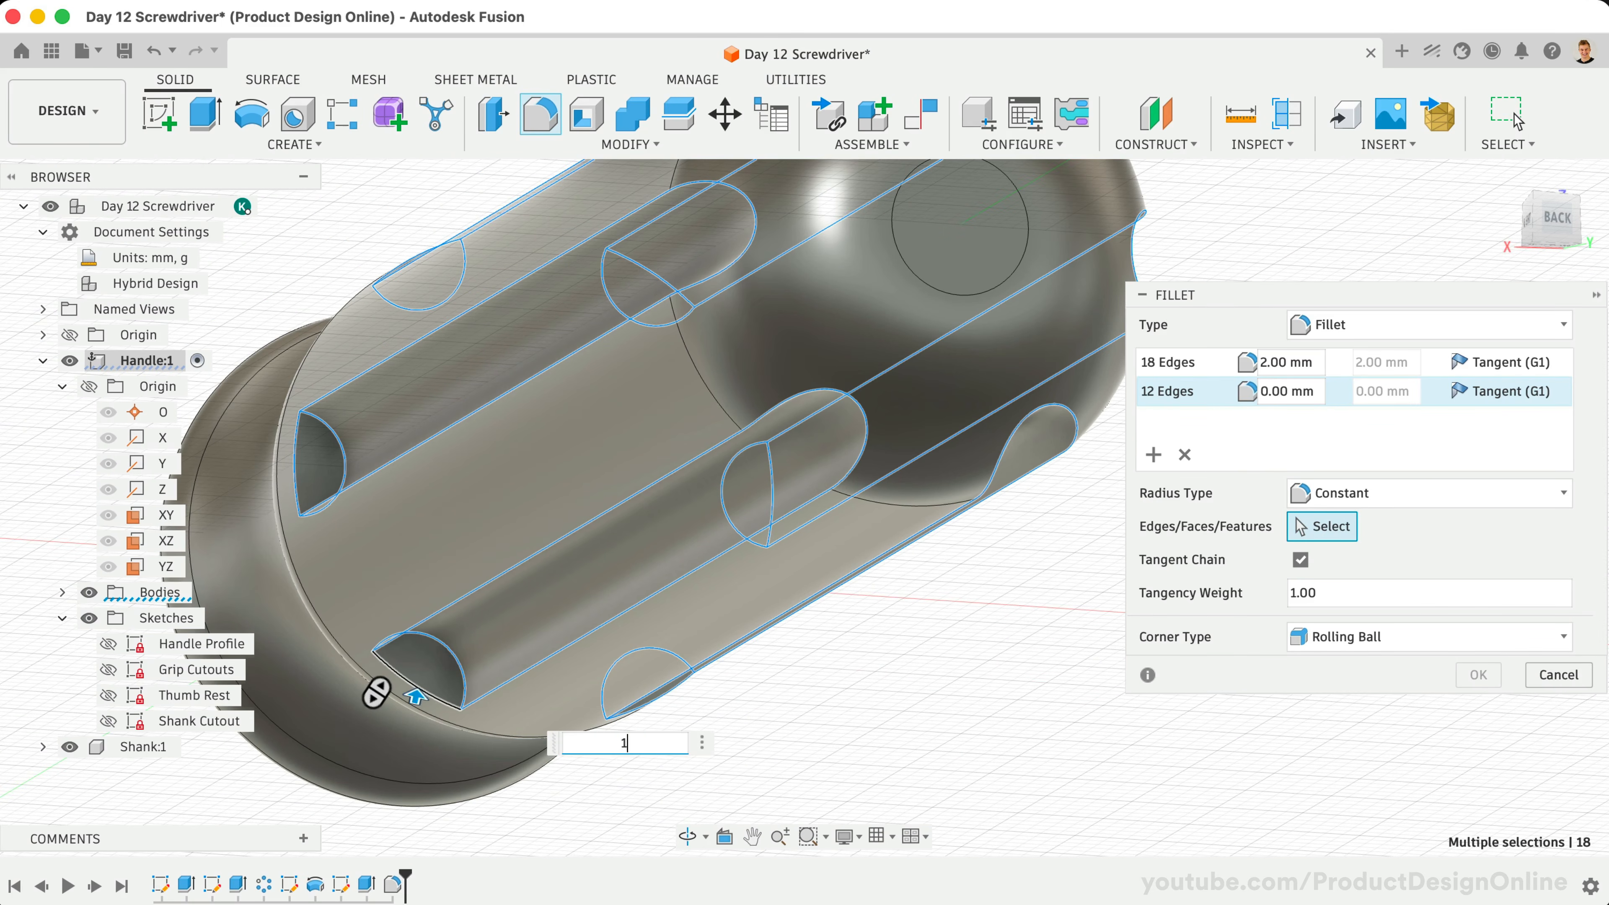
{"action": "scroll", "coordinate": [940, 703], "scroll_direction": "down", "scroll_amount": 3}
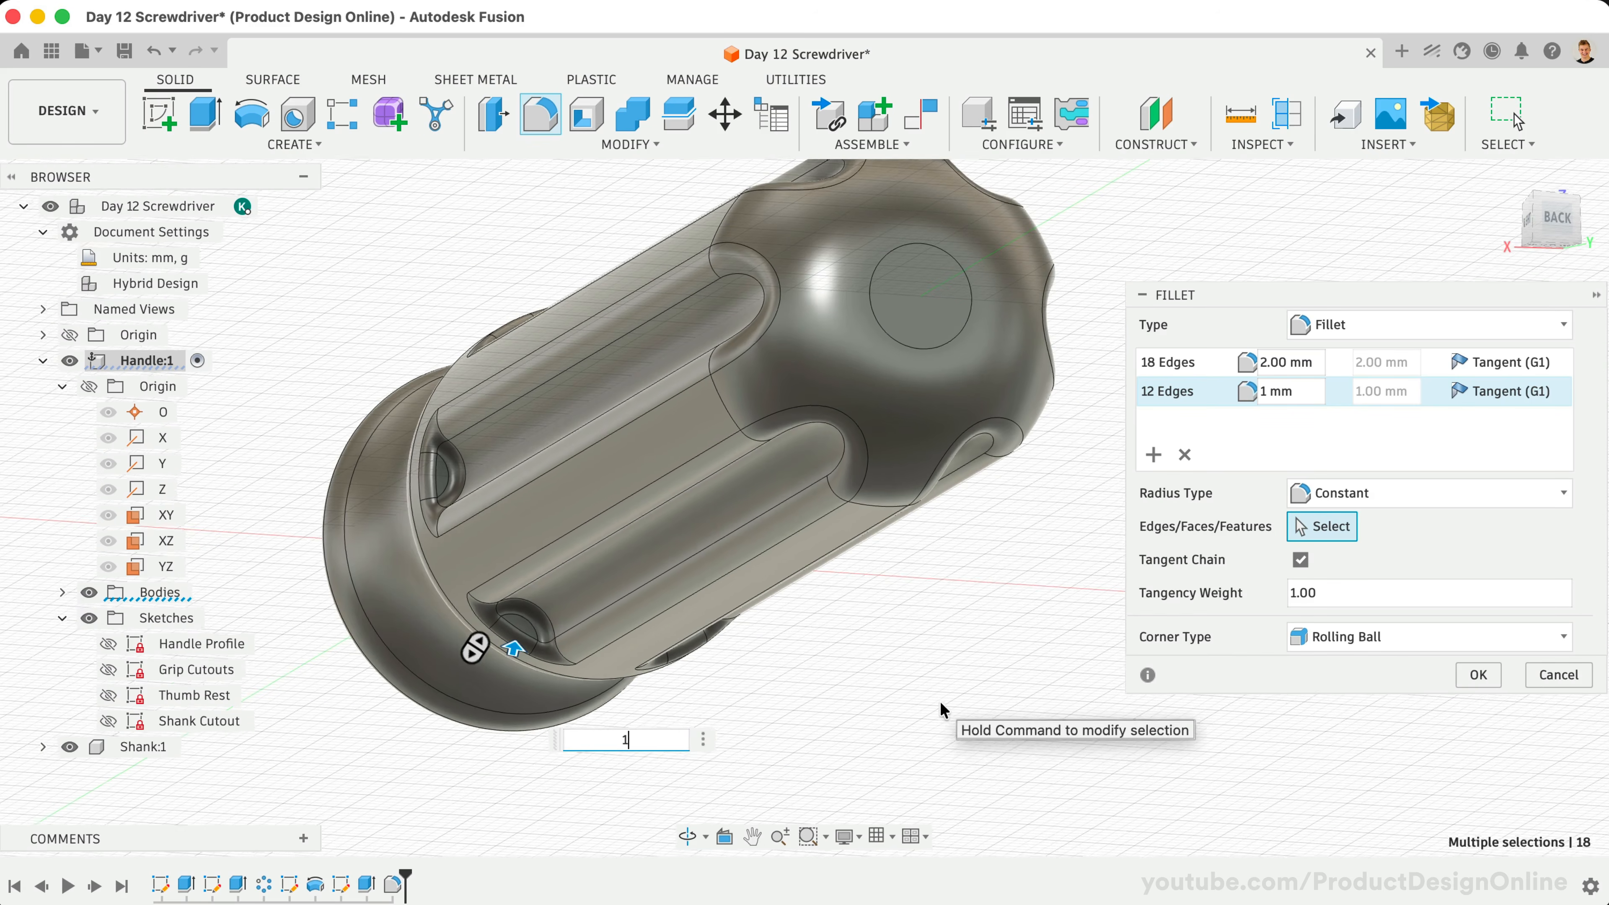
{"action": "scroll", "coordinate": [811, 575], "scroll_direction": "left", "scroll_amount": 3}
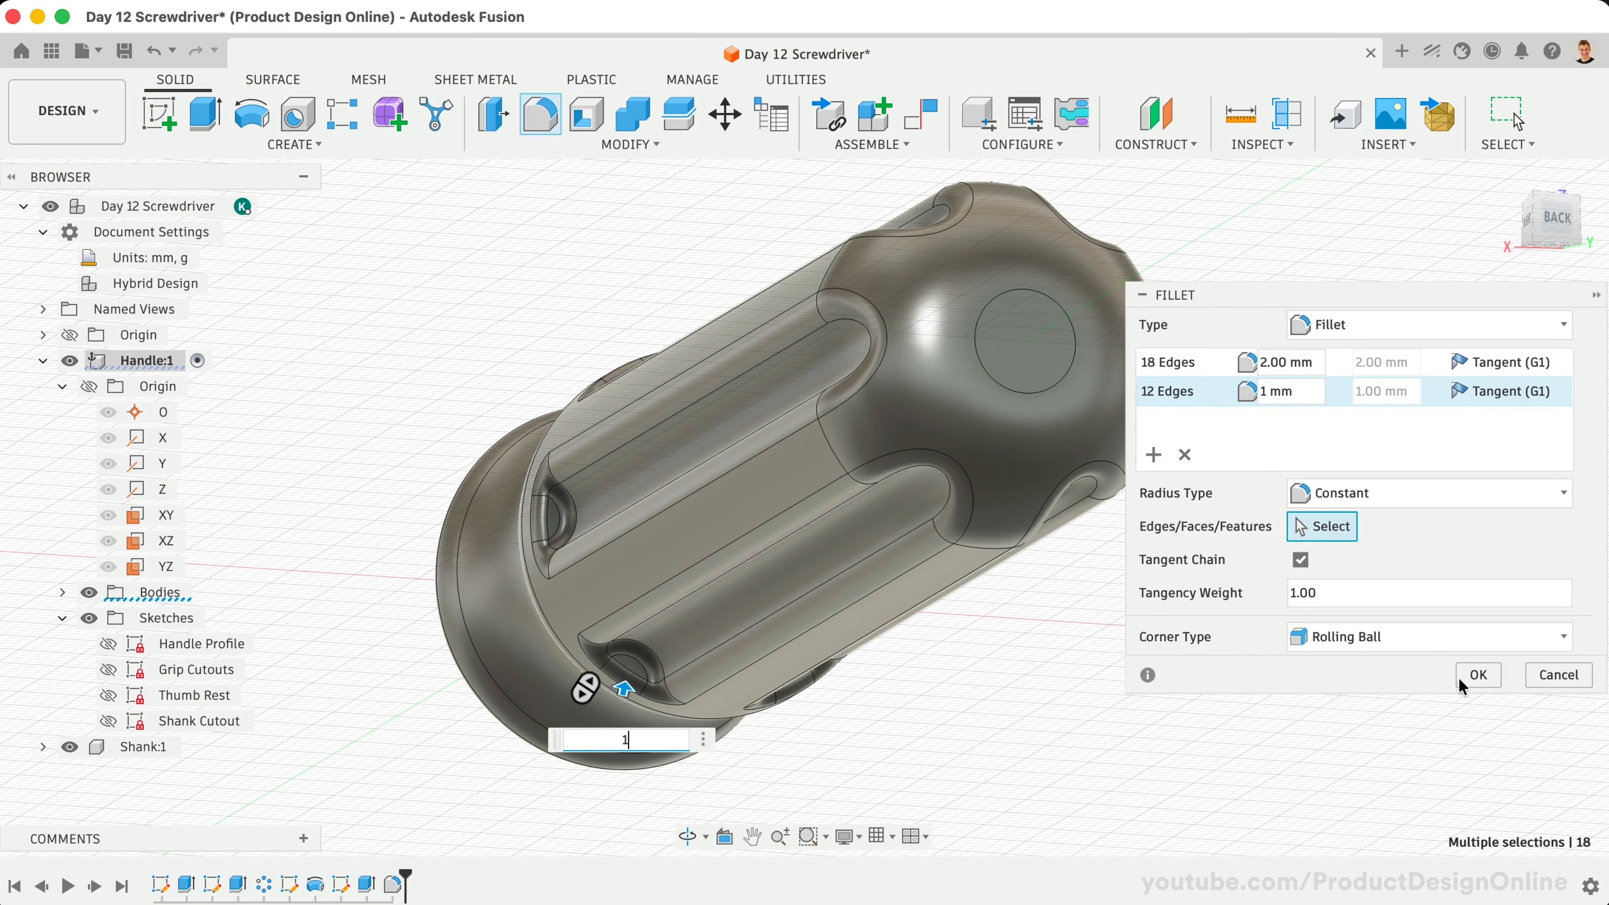
{"action": "left_click", "coordinate": [1477, 674]}
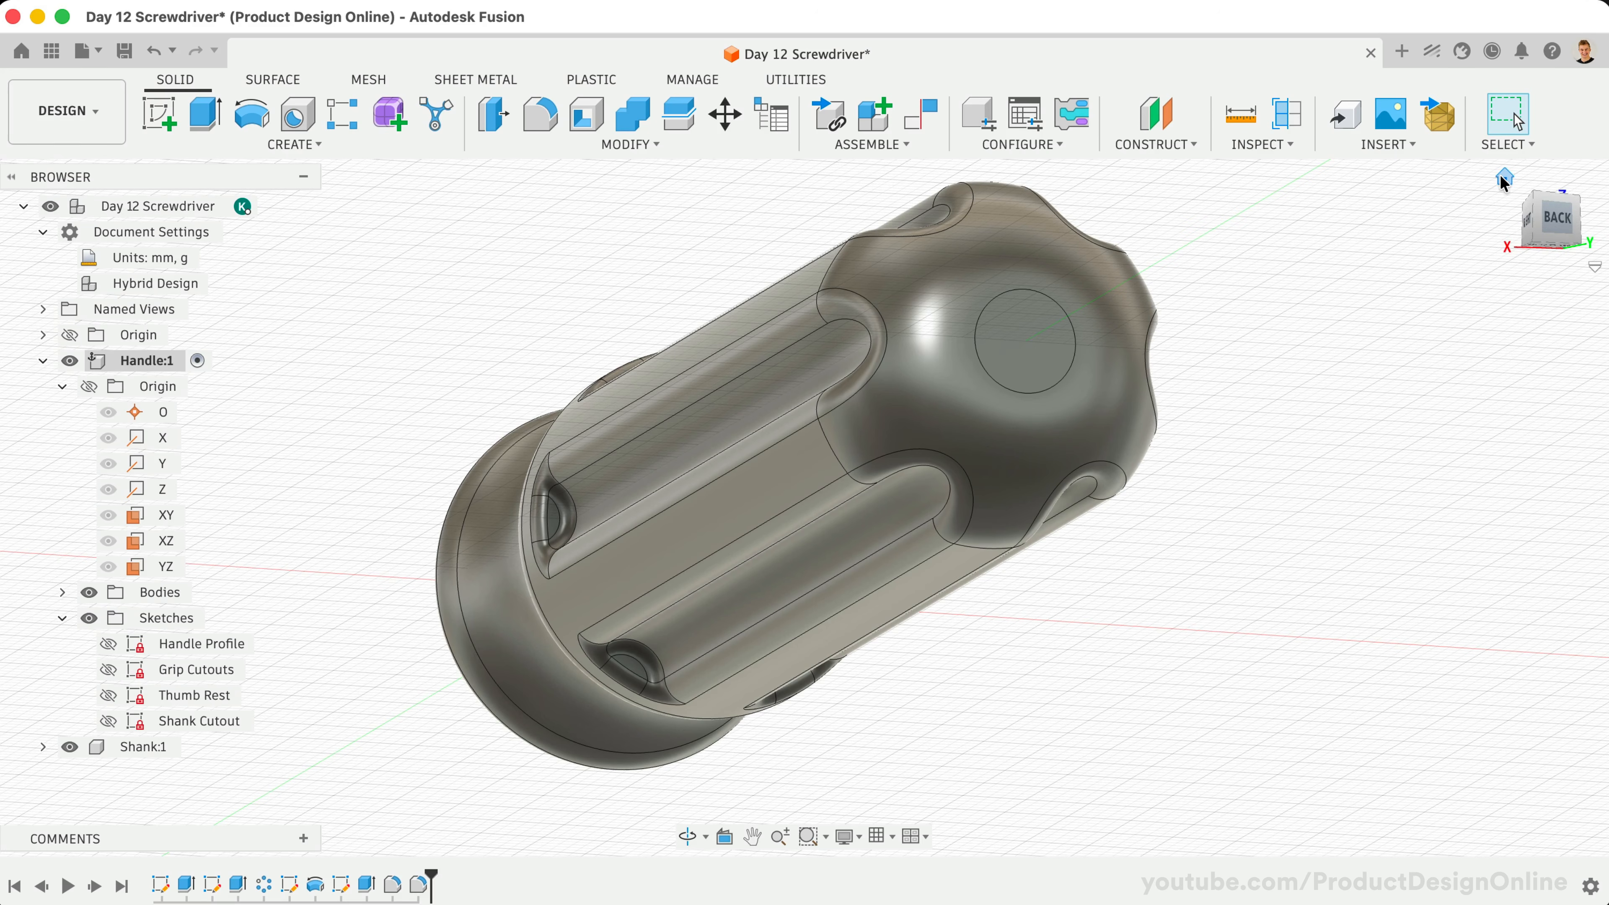
Activate the Shank component and collapse the Handle's Origin and Sketches folders
{"action": "left_click", "coordinate": [1499, 176]}
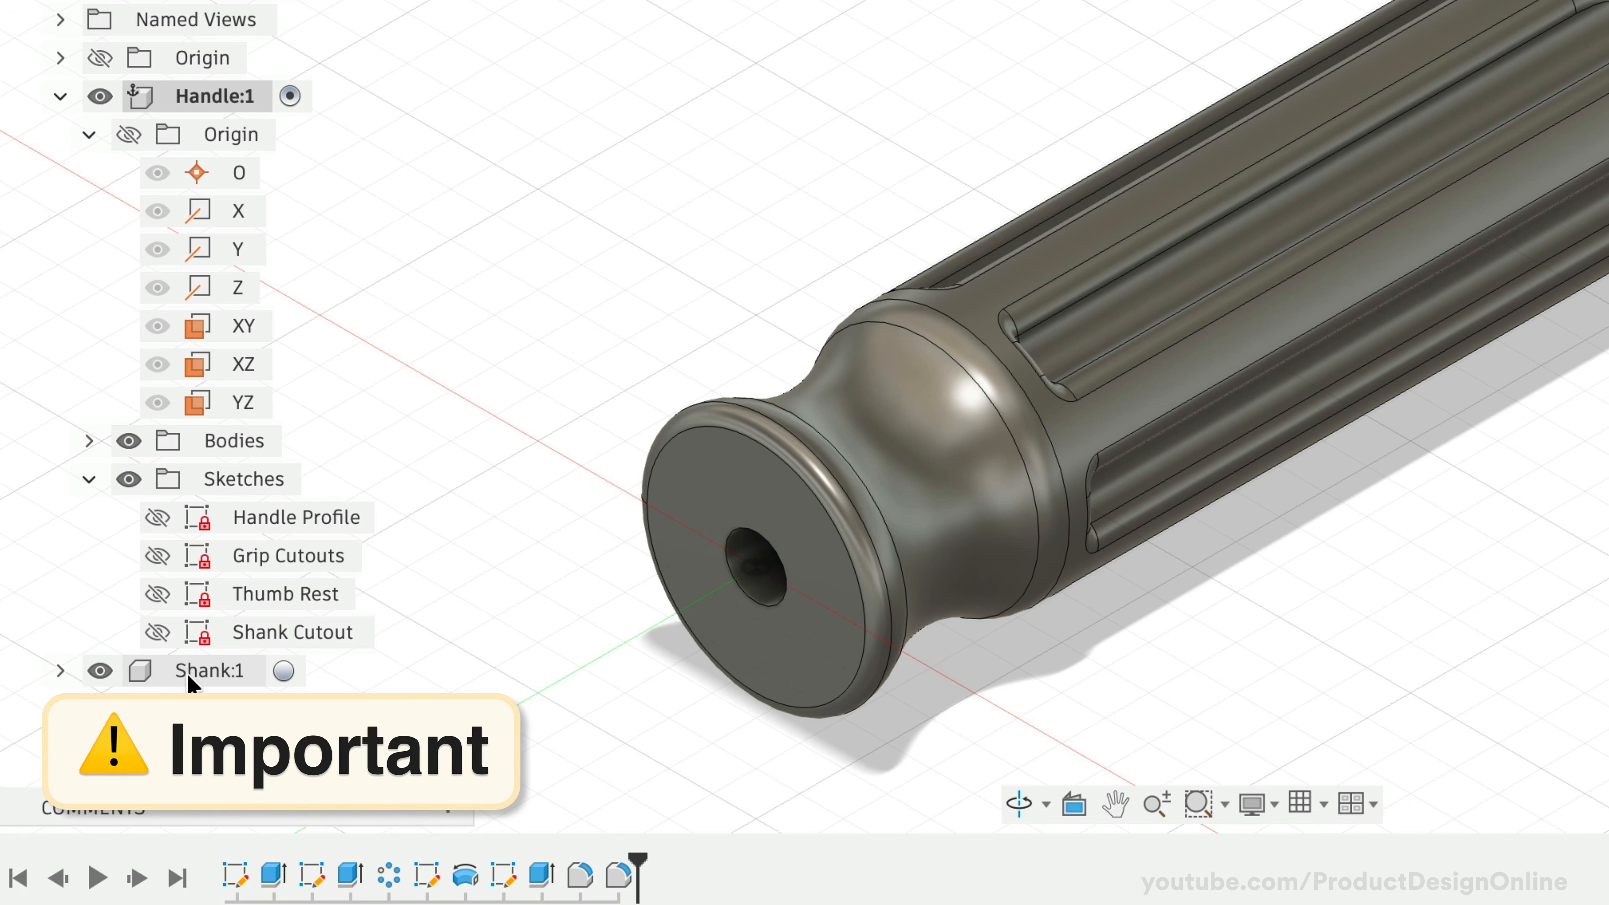
{"action": "left_click", "coordinate": [283, 672]}
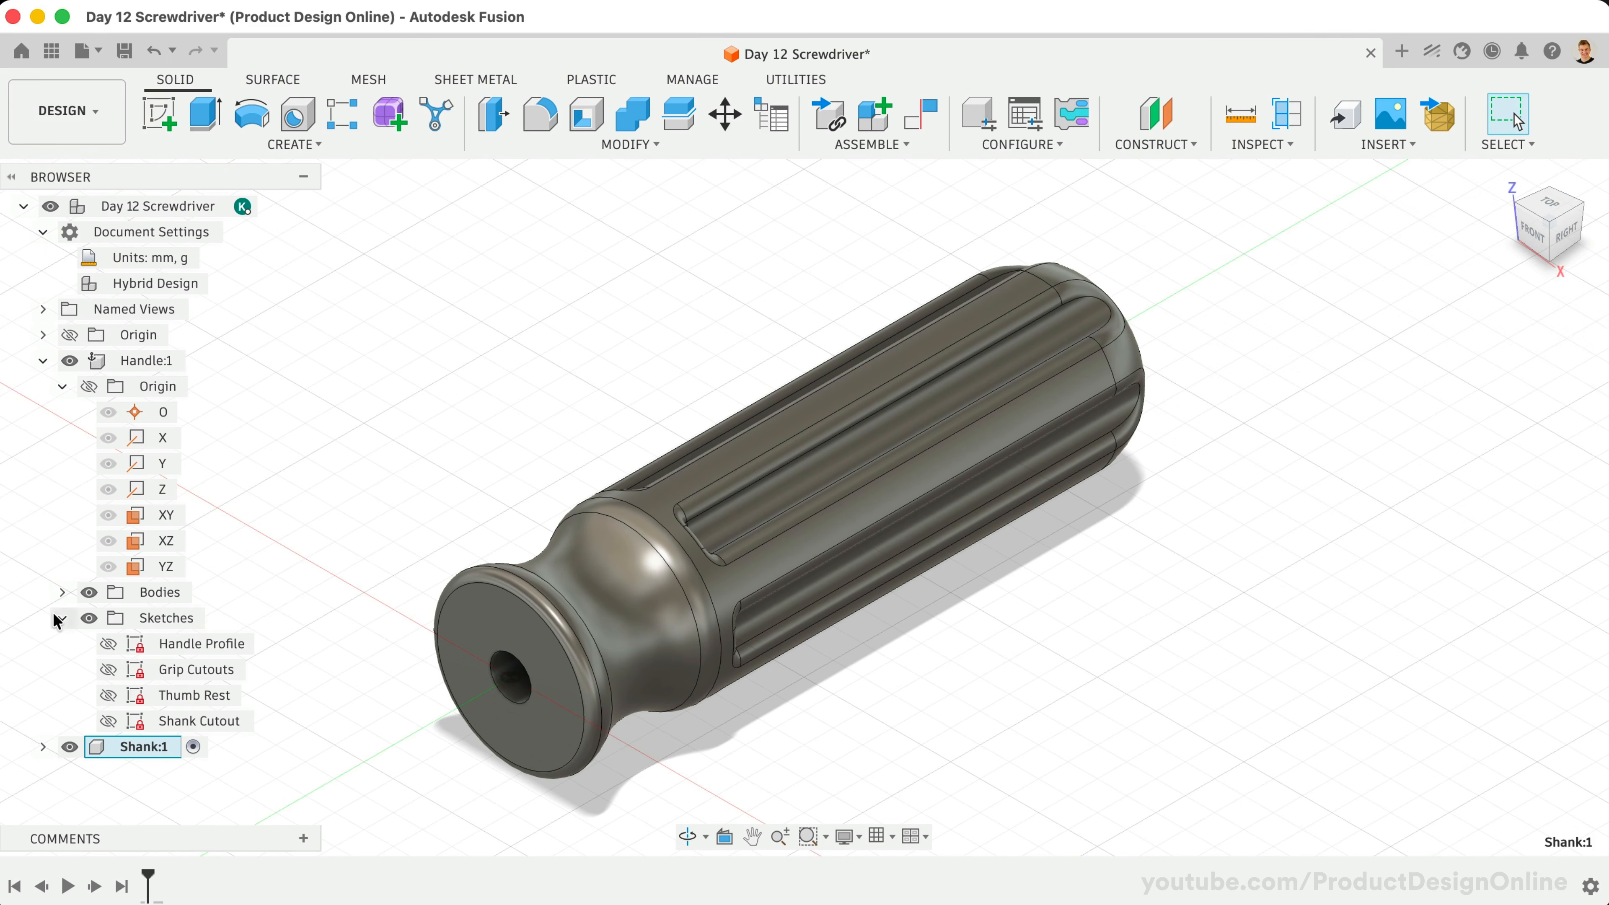
{"action": "left_click", "coordinate": [57, 618]}
{"action": "left_click", "coordinate": [58, 389]}
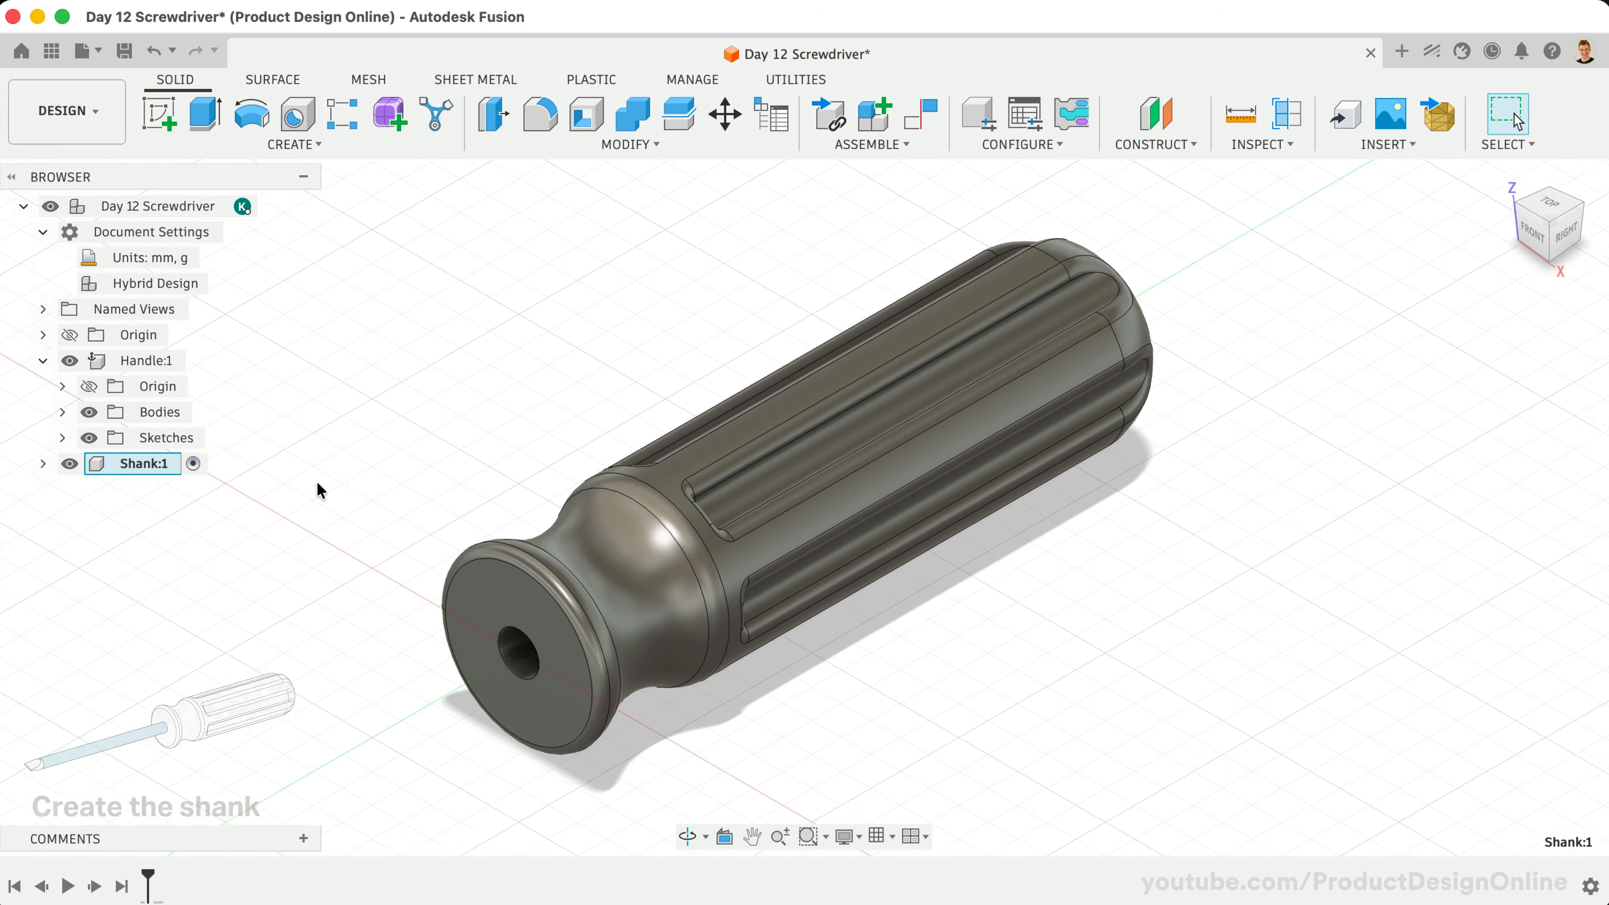
{"action": "key", "text": "super+comma"}
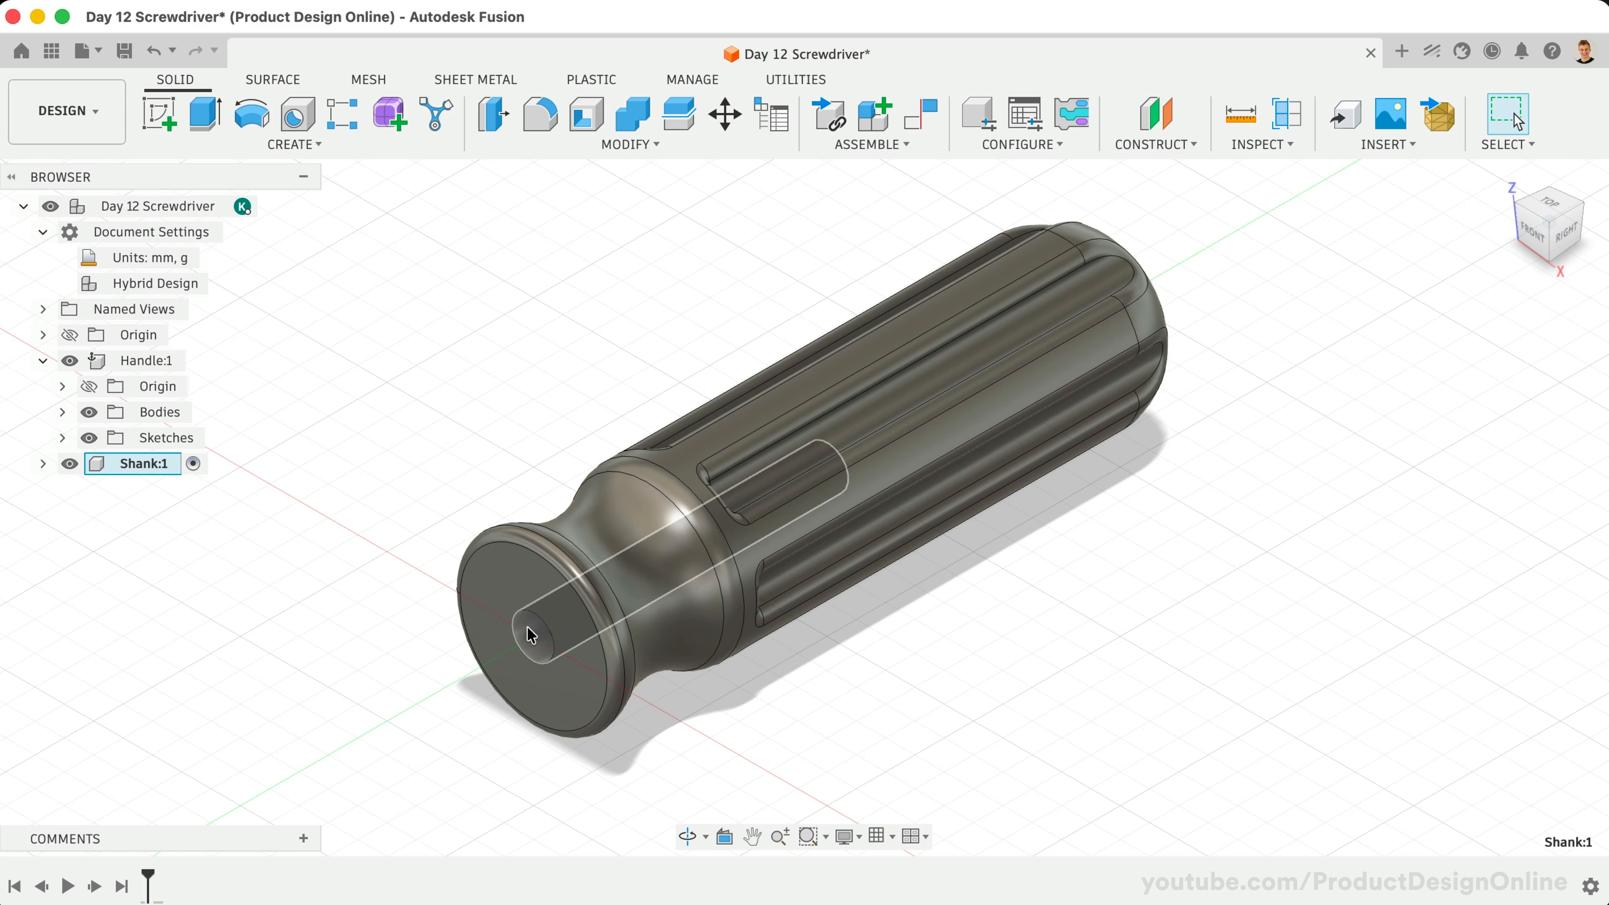
{"action": "left_click", "coordinate": [531, 634]}
{"action": "left_click", "coordinate": [338, 632]}
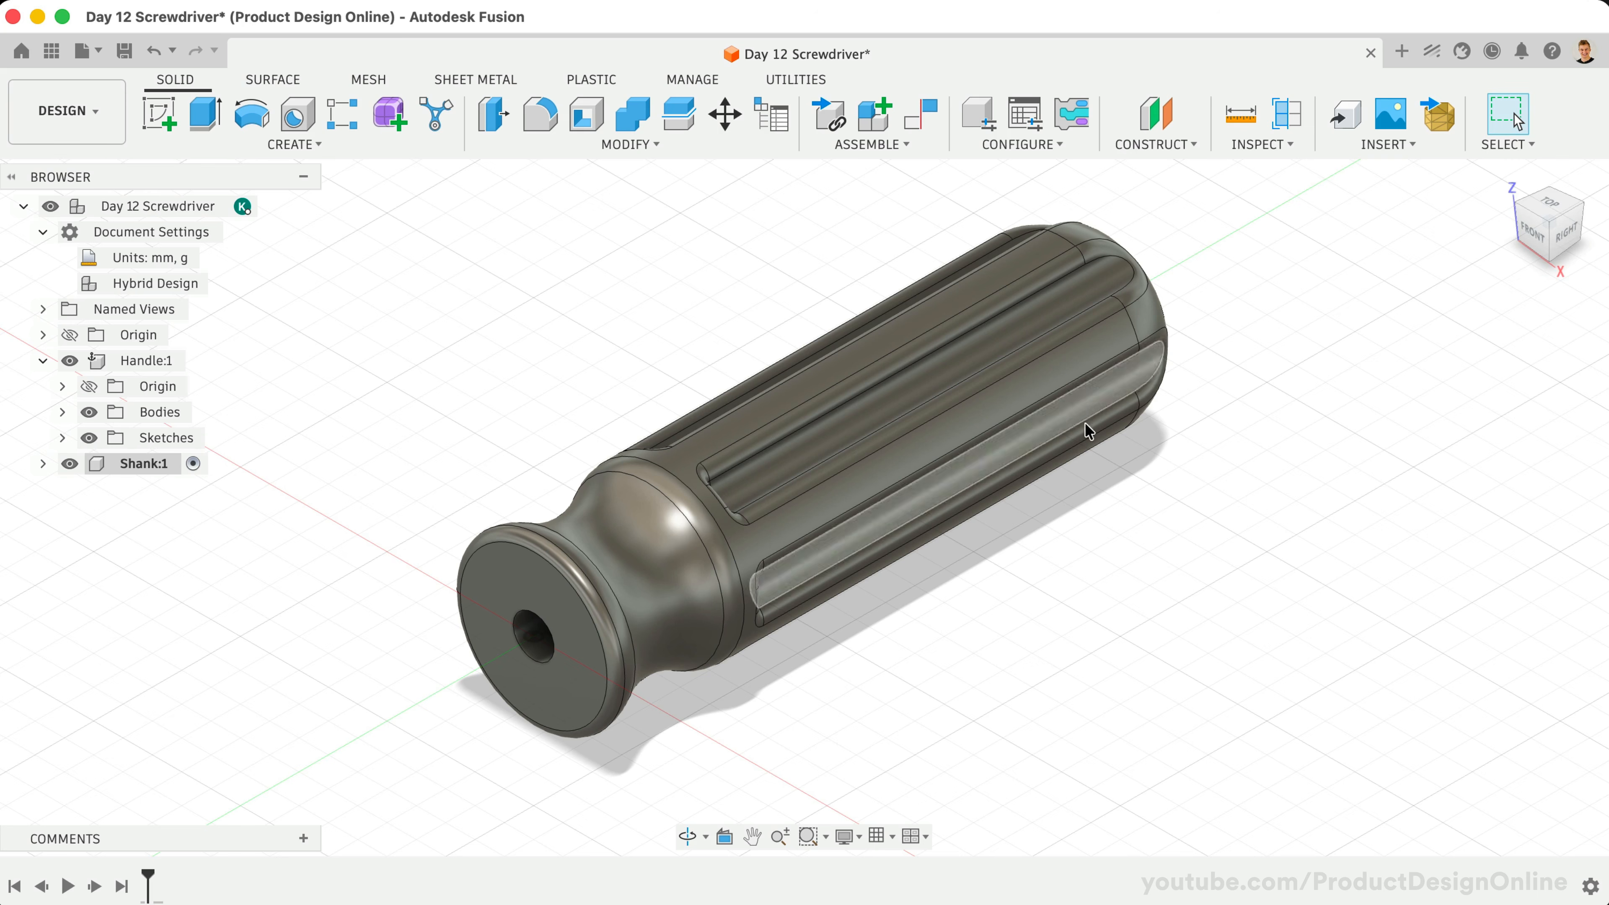
Create a sketch on the circular bottom face of the handle's shank hole
{"action": "left_click", "coordinate": [1533, 233]}
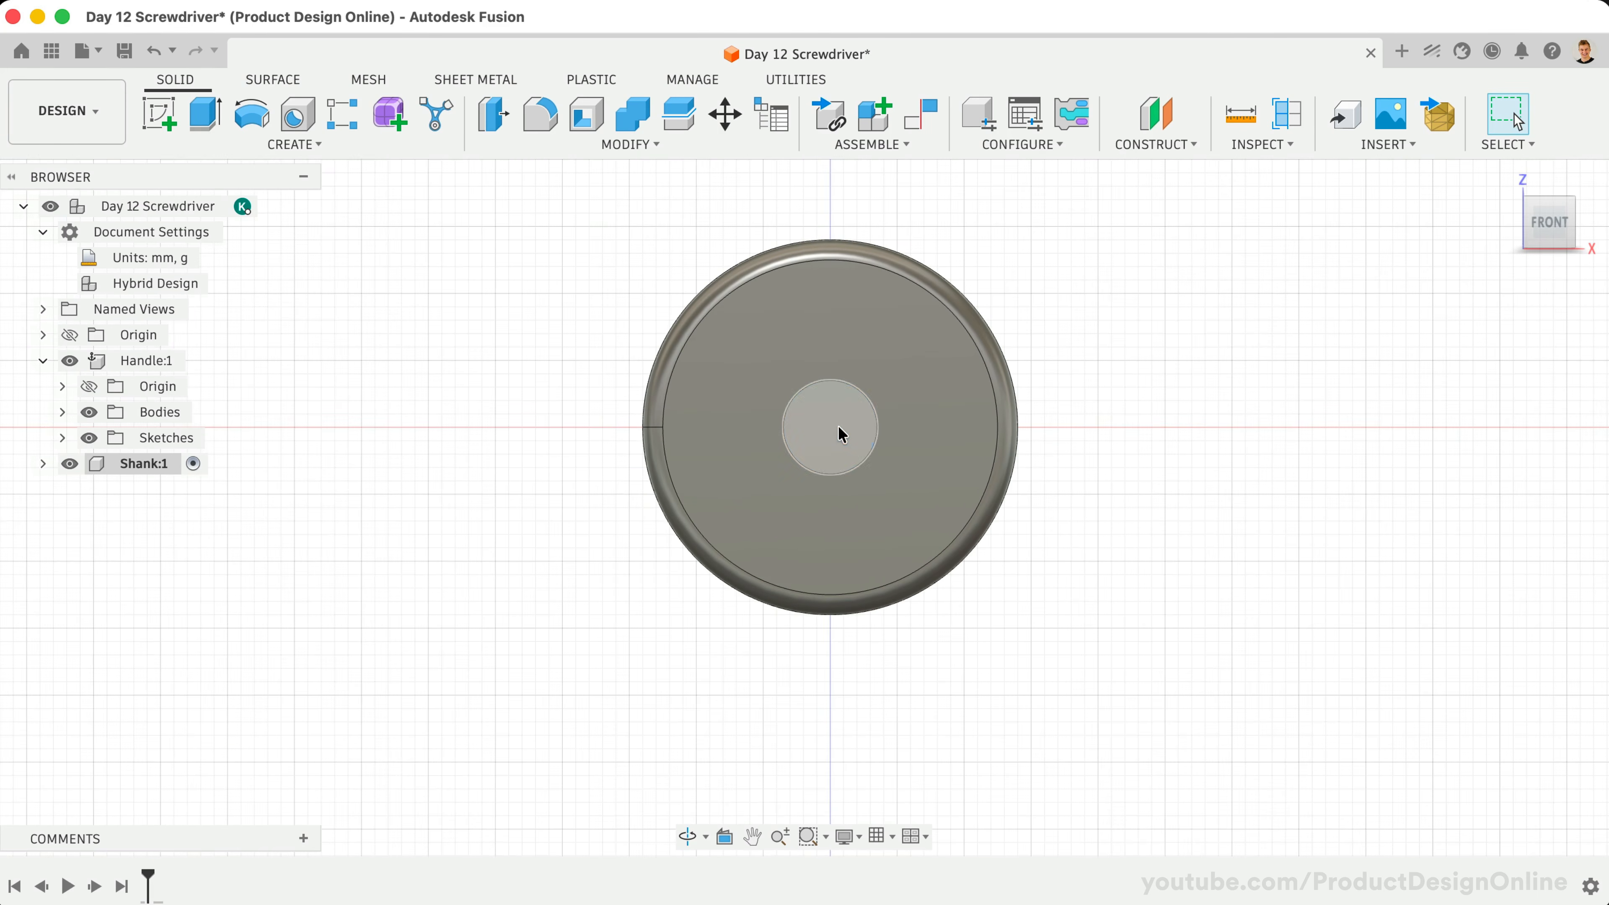
{"action": "left_click", "coordinate": [833, 435]}
{"action": "right_click", "coordinate": [834, 434]}
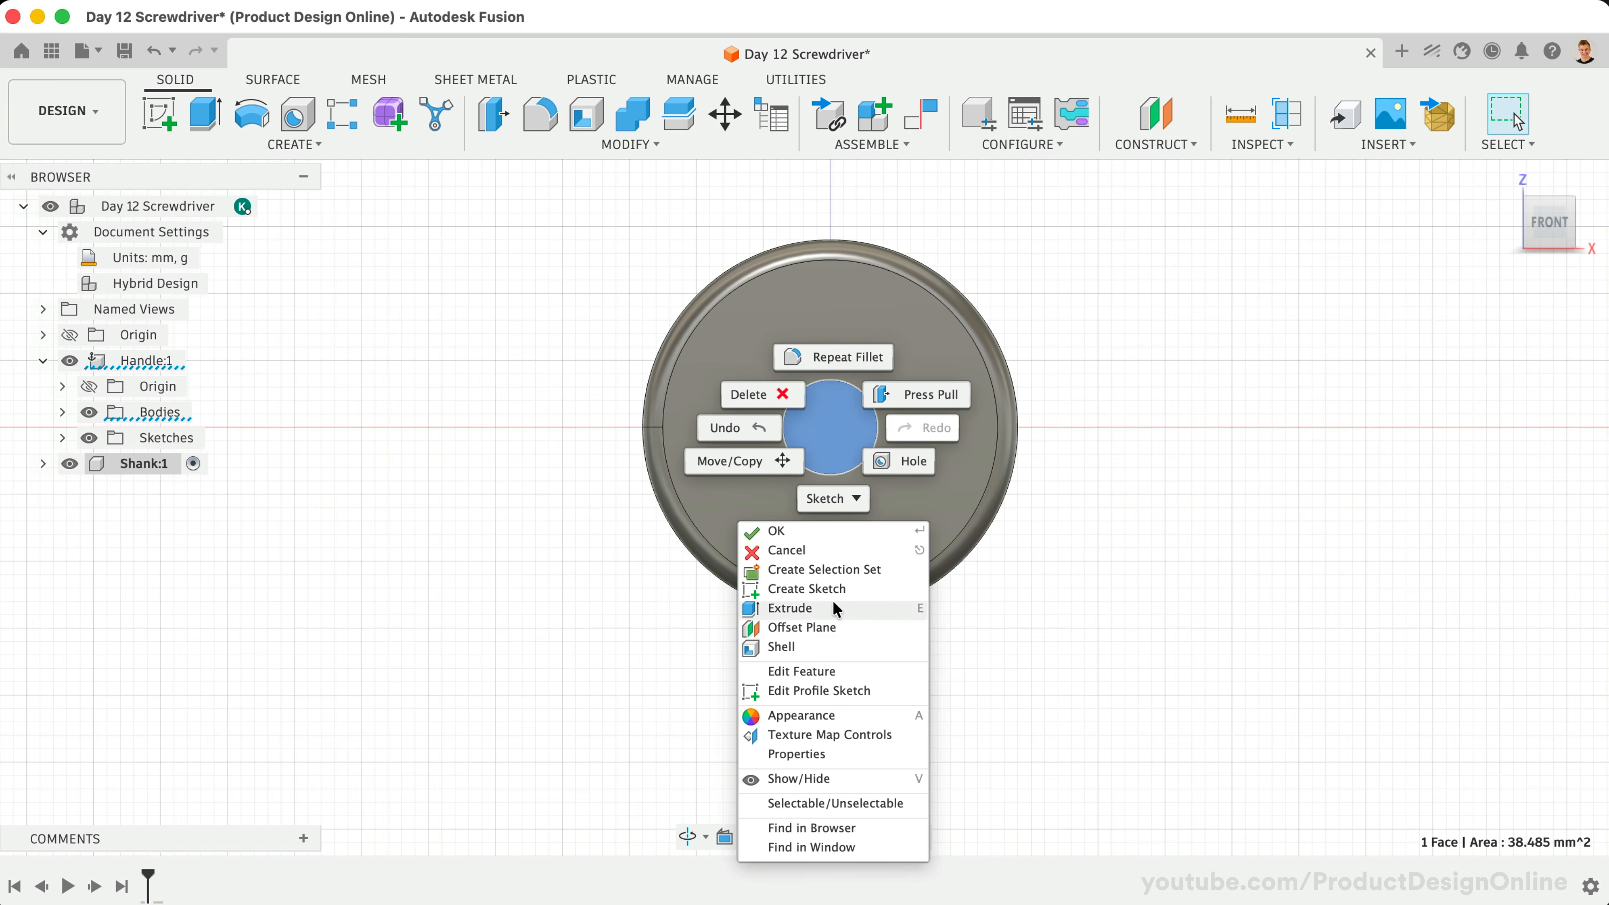
{"action": "left_click", "coordinate": [850, 590]}
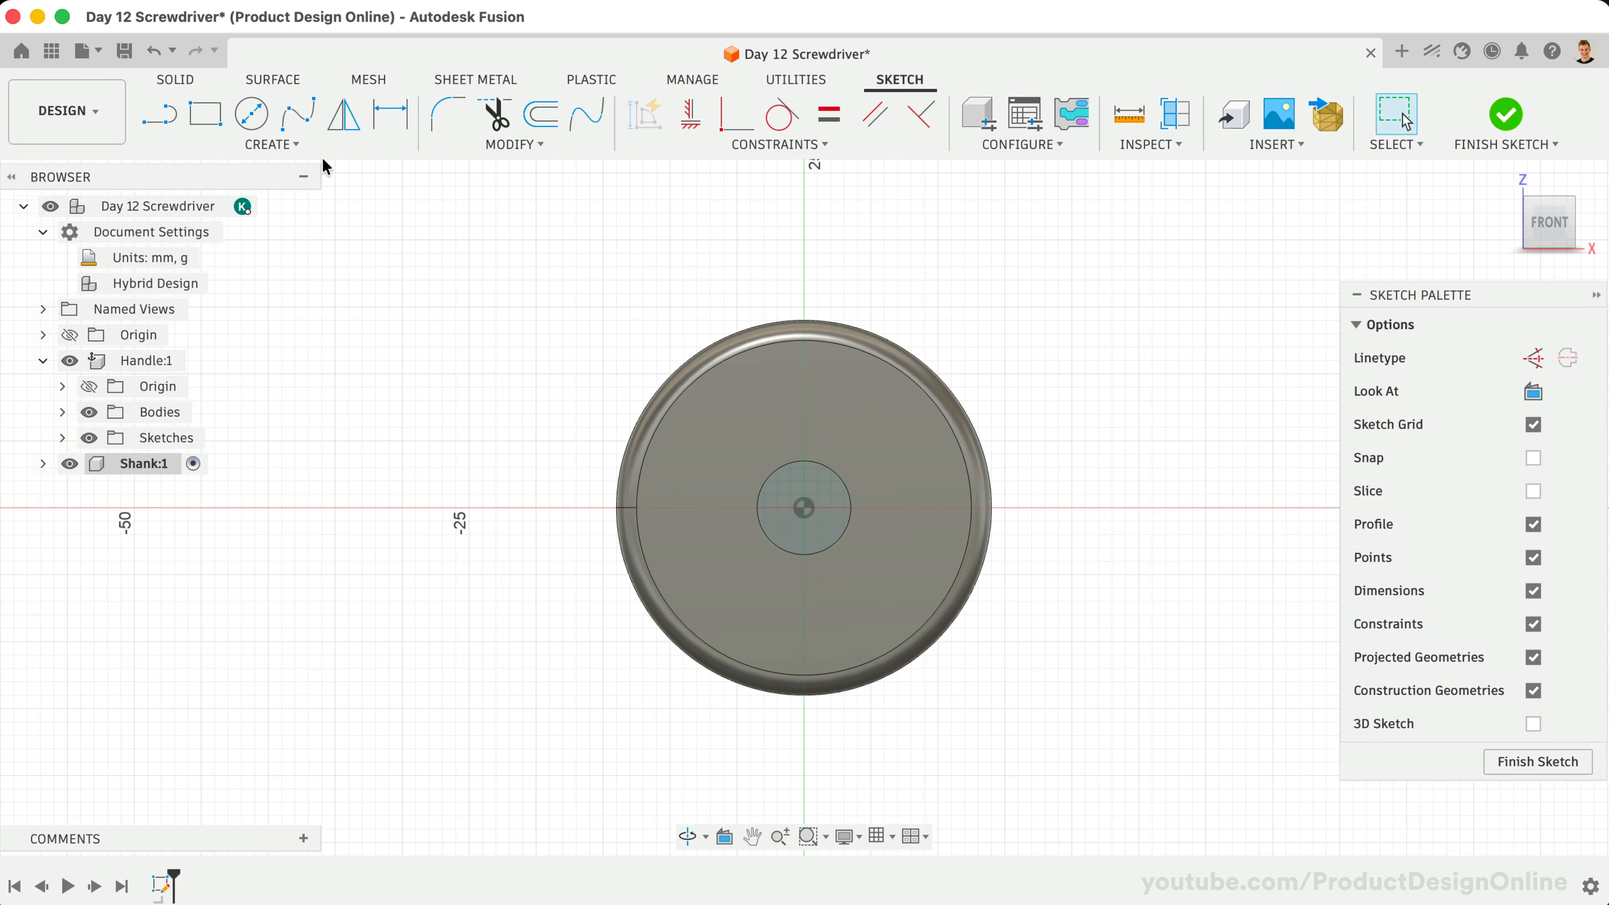
Bring the shank hole's circular bottom face into the sketch with Intersect, keeping Projection Link on
{"action": "left_click", "coordinate": [322, 145]}
{"action": "mouse_move", "coordinate": [287, 509]}
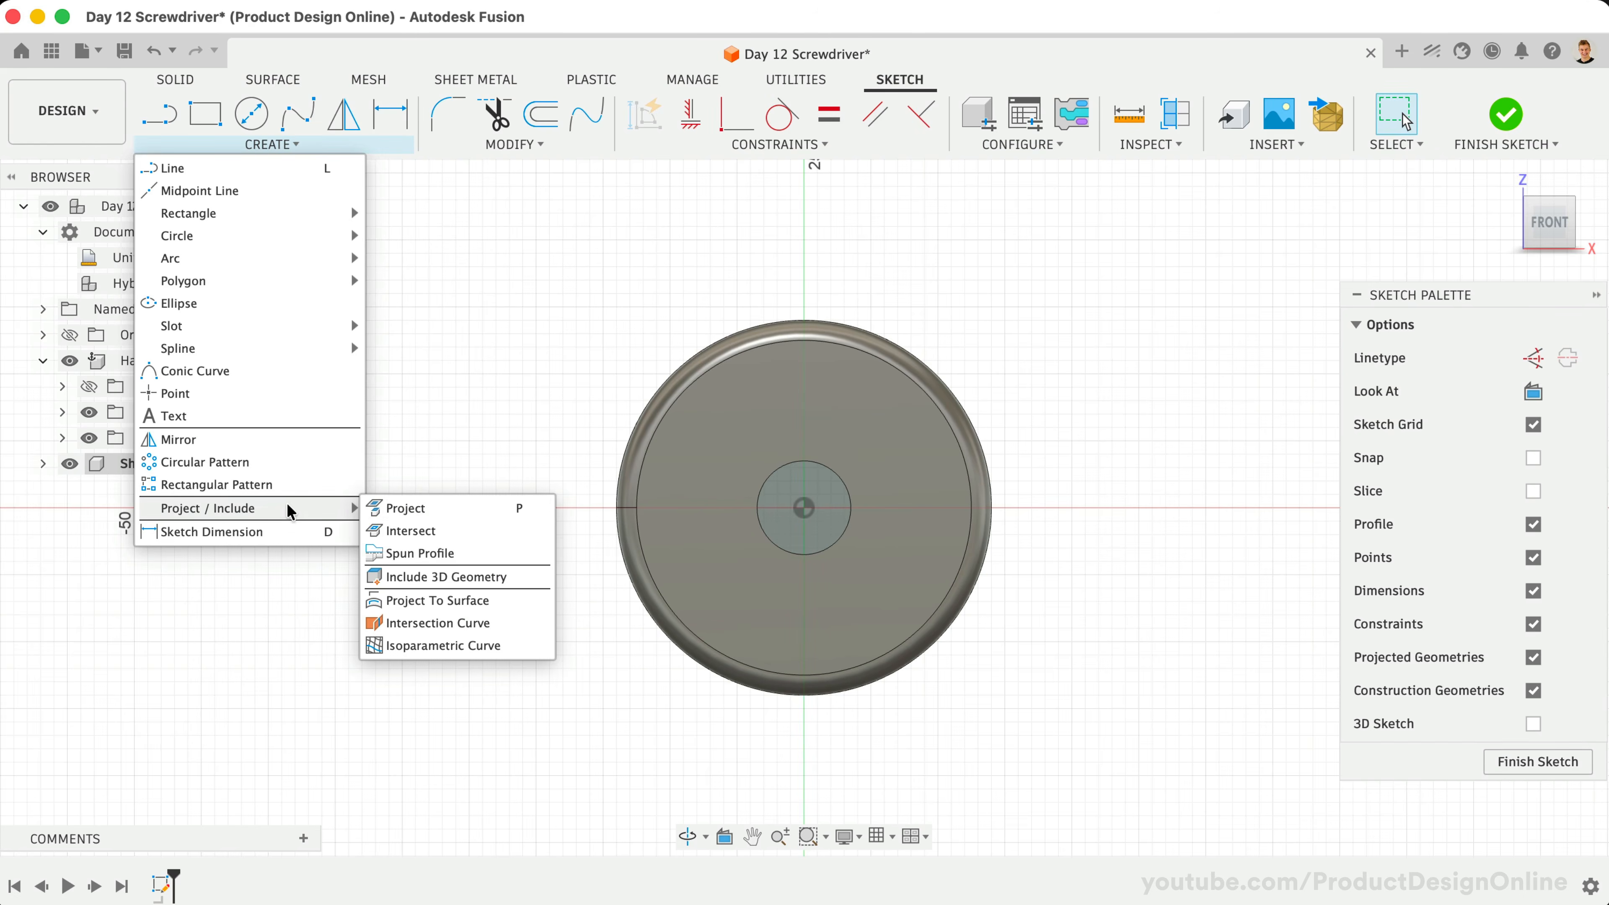
{"action": "left_click", "coordinate": [440, 532]}
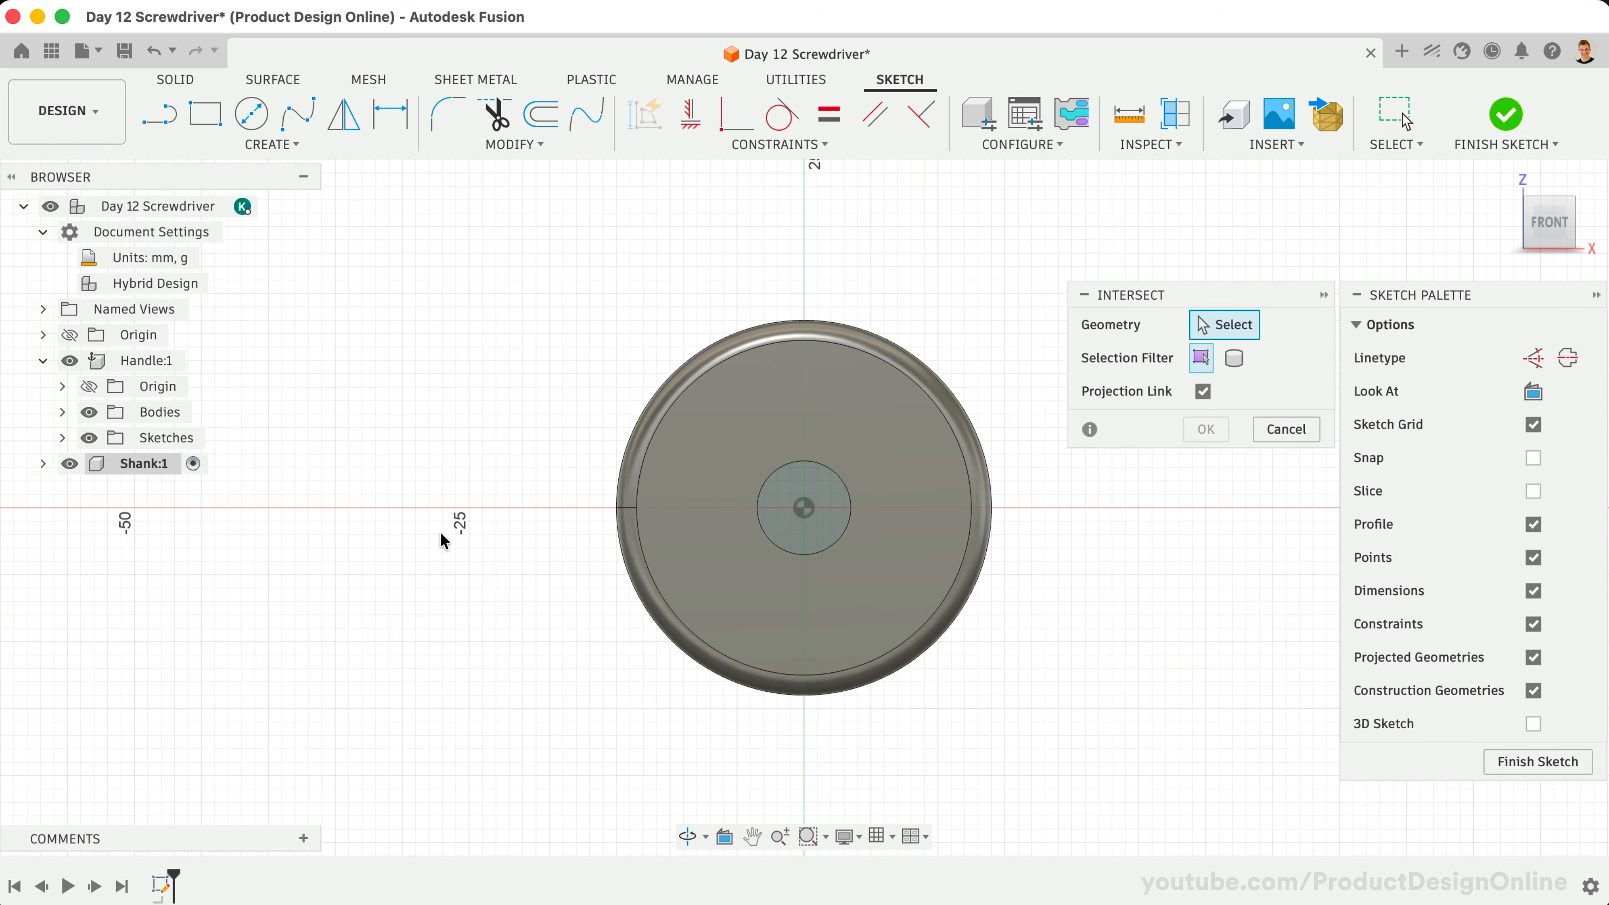
{"action": "left_click", "coordinate": [792, 508]}
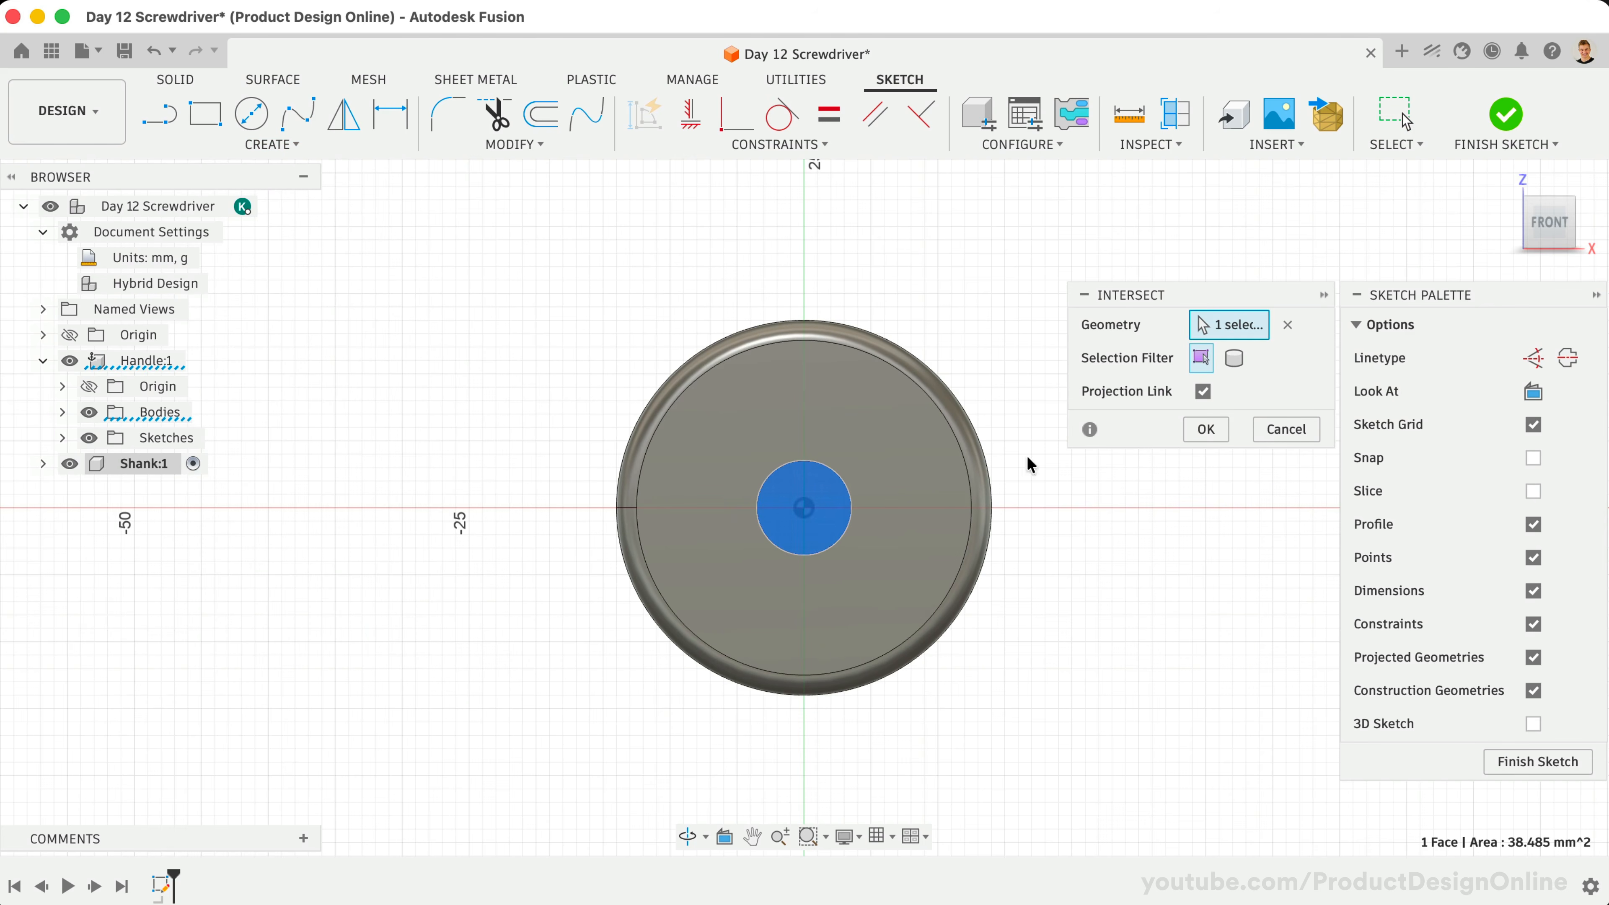
{"action": "left_click", "coordinate": [1205, 430]}
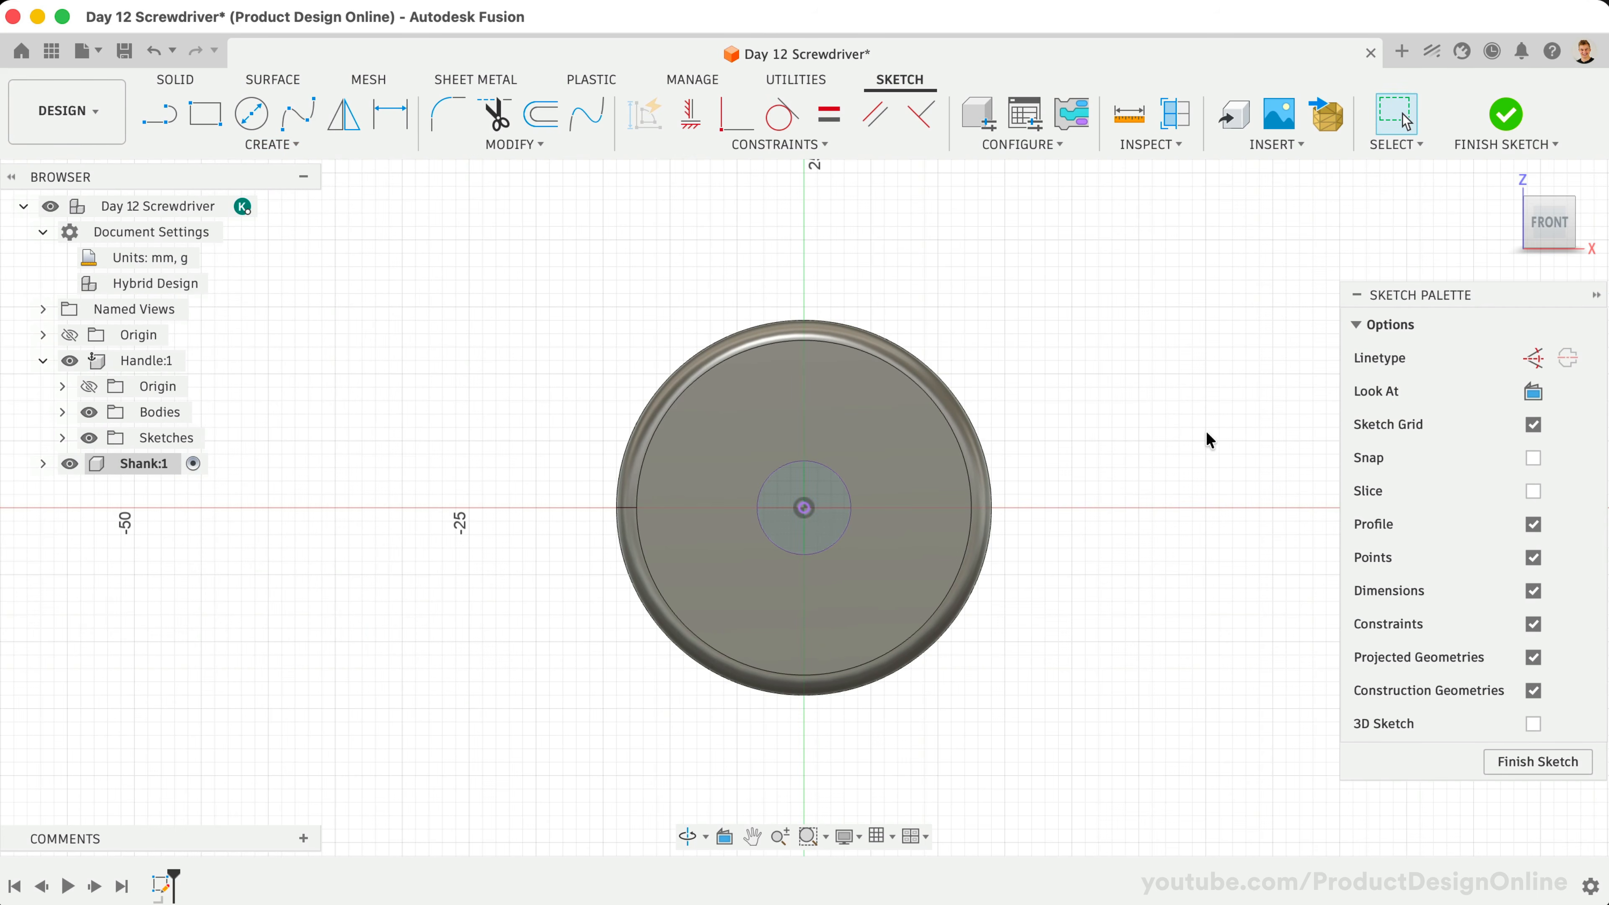
Extrude the intersected circle 150 mm out of the handle as a new body for the shank
{"action": "mouse_move", "coordinate": [1524, 210]}
{"action": "left_mouse_down"}
{"action": "mouse_move", "coordinate": [1505, 220]}
{"action": "mouse_move", "coordinate": [1544, 225]}
{"action": "left_mouse_up"}
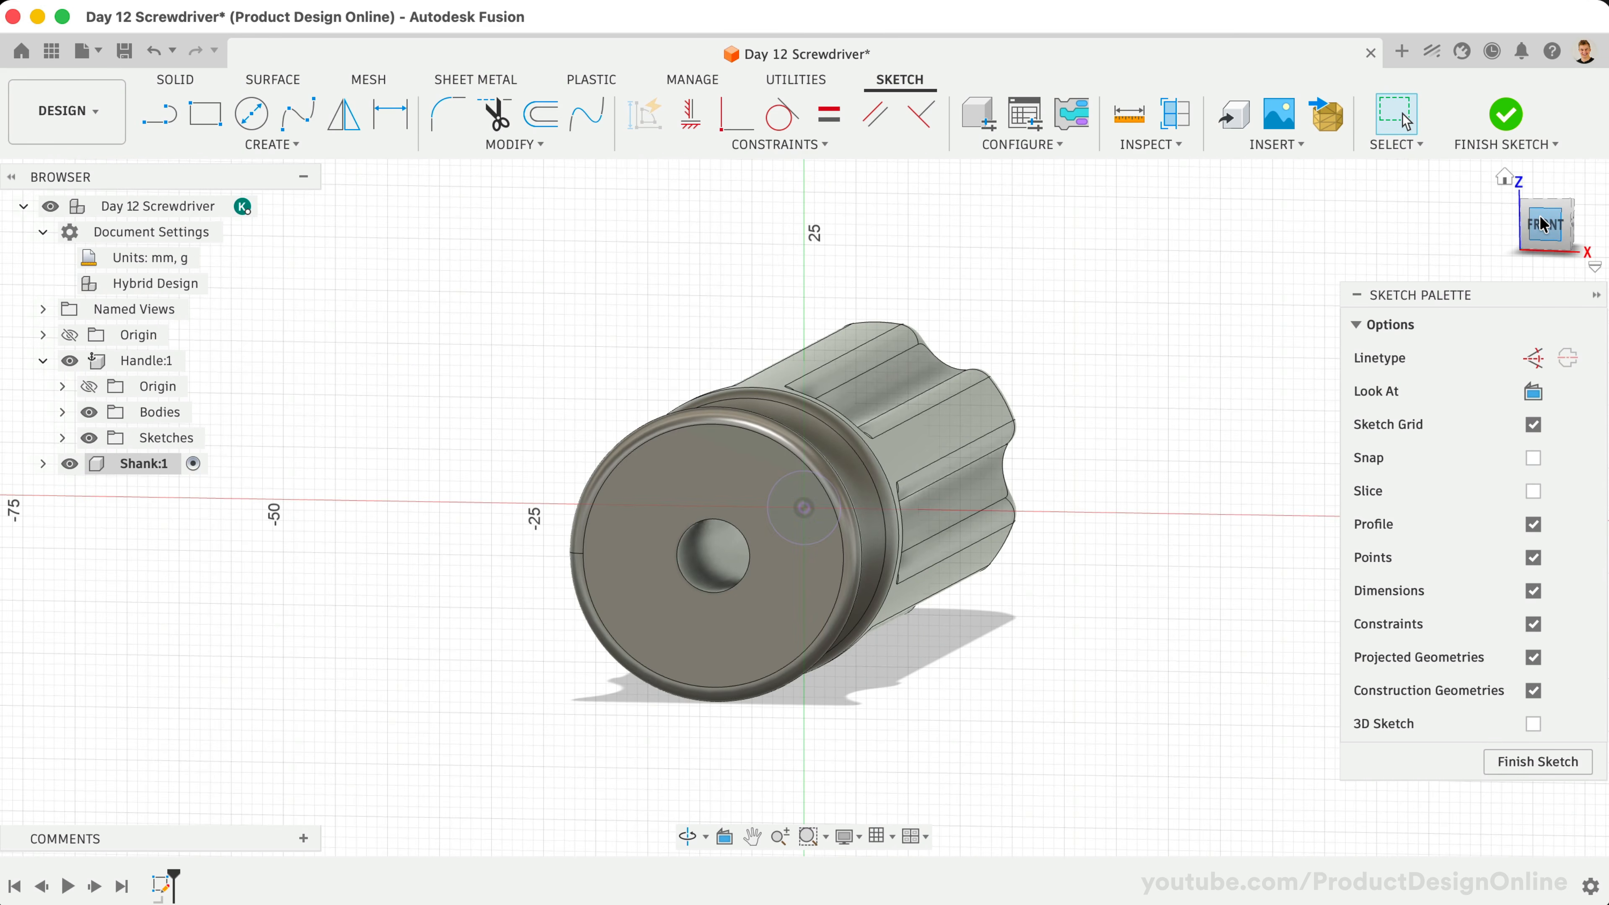
{"action": "left_click", "coordinate": [1544, 225]}
{"action": "key", "text": "e"}
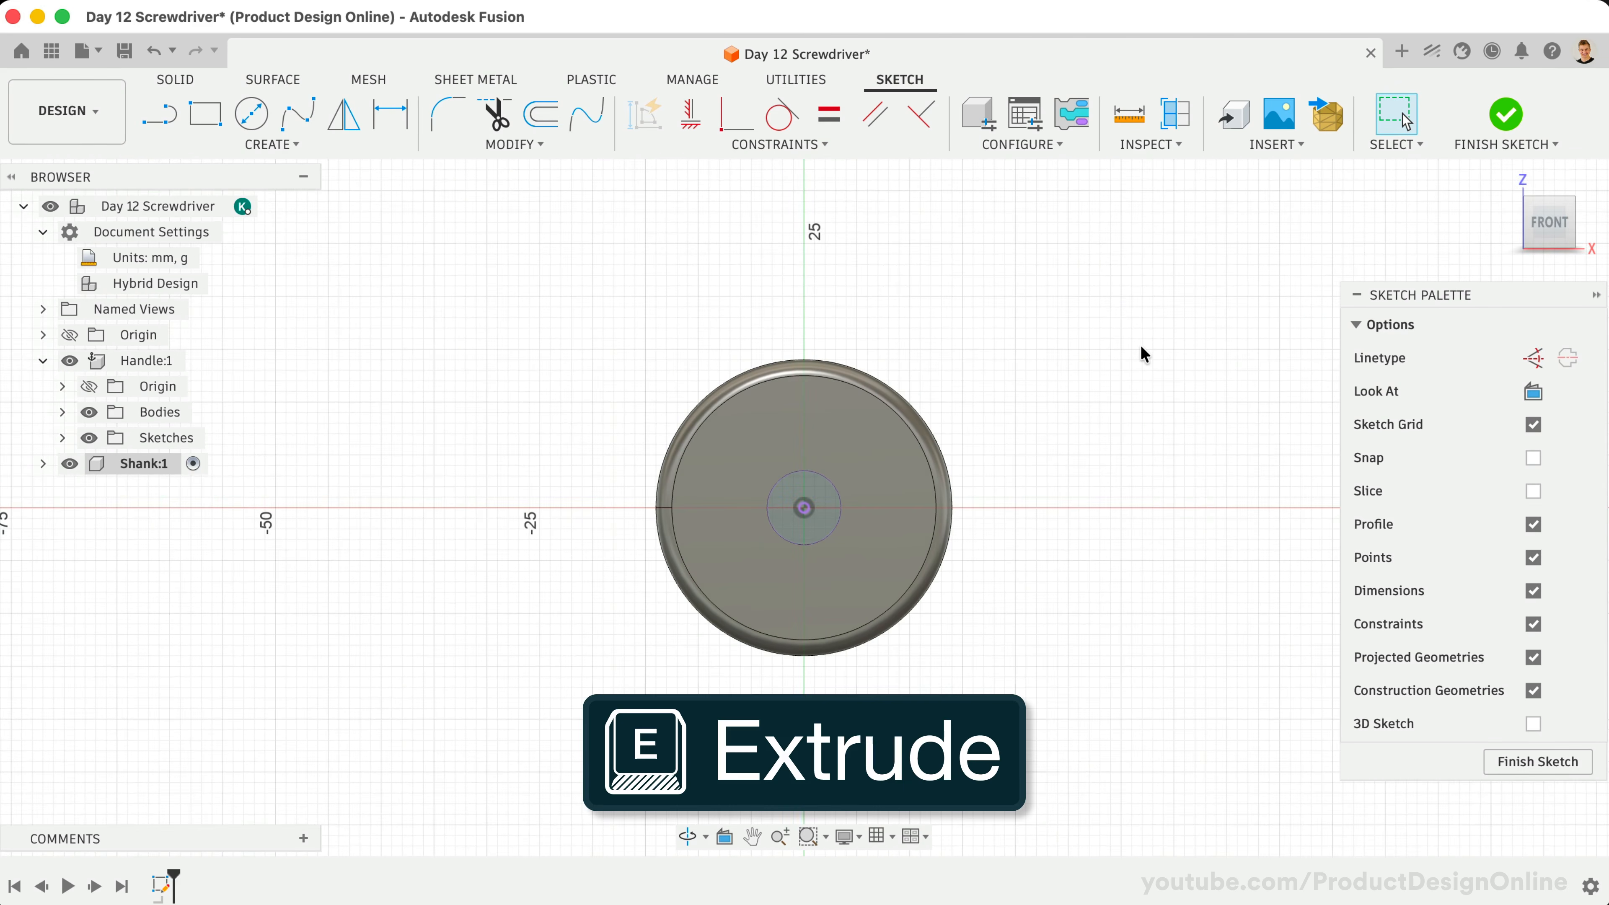
{"action": "type", "text": "150"}
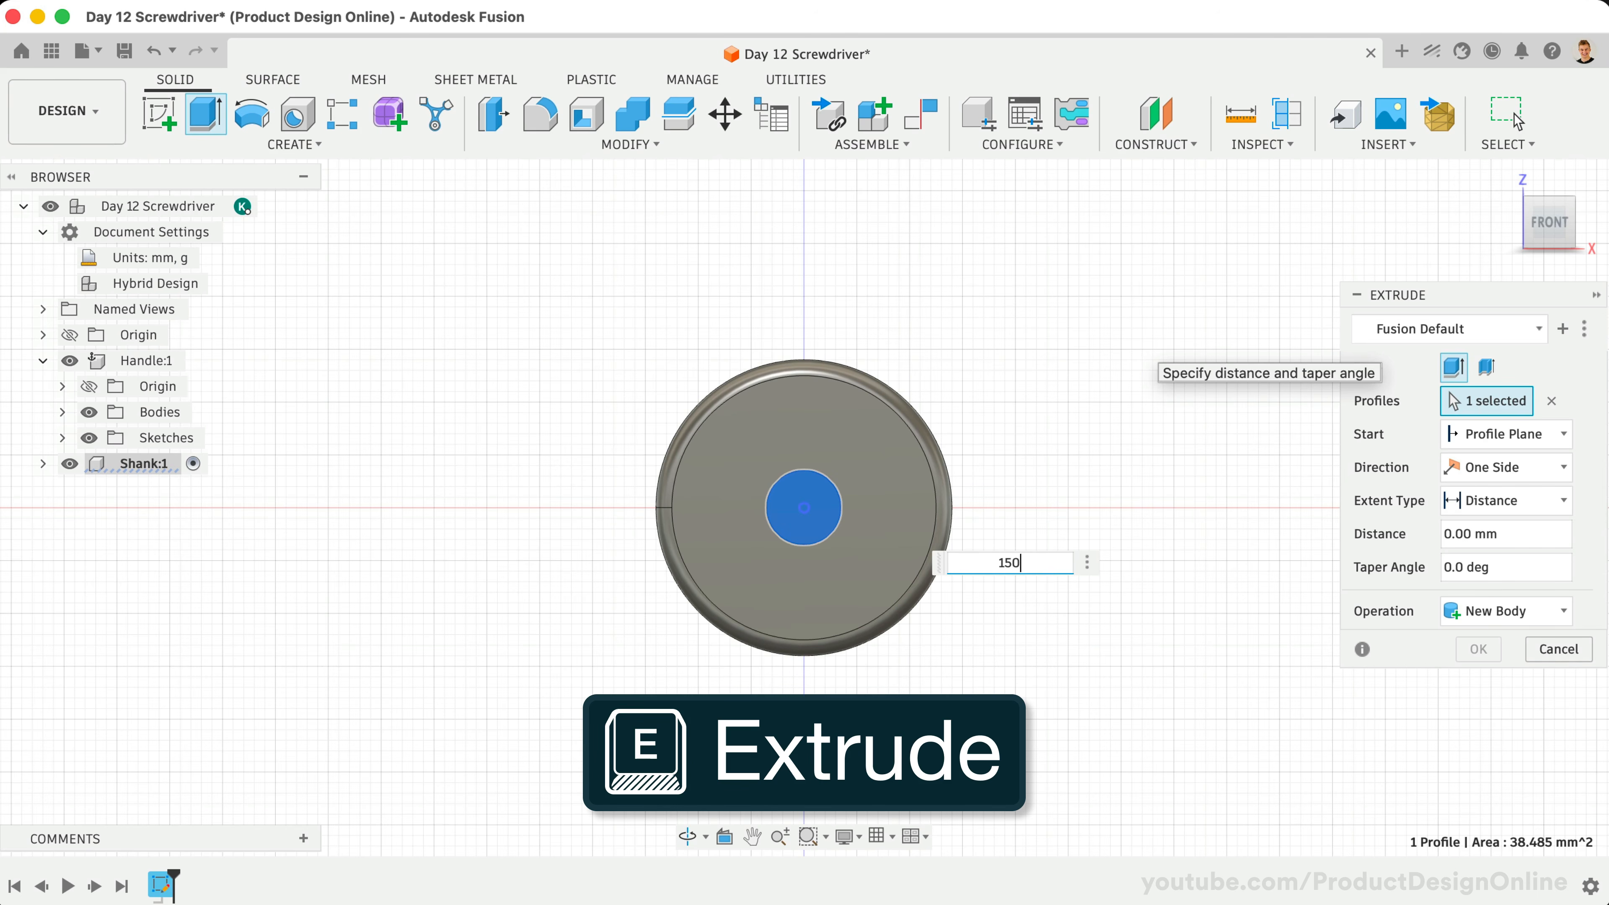
{"action": "left_click_drag", "start_coordinate": [1545, 225], "coordinate": [1521, 230]}
{"action": "scroll", "coordinate": [1150, 356], "scroll_direction": "down", "scroll_amount": 5}
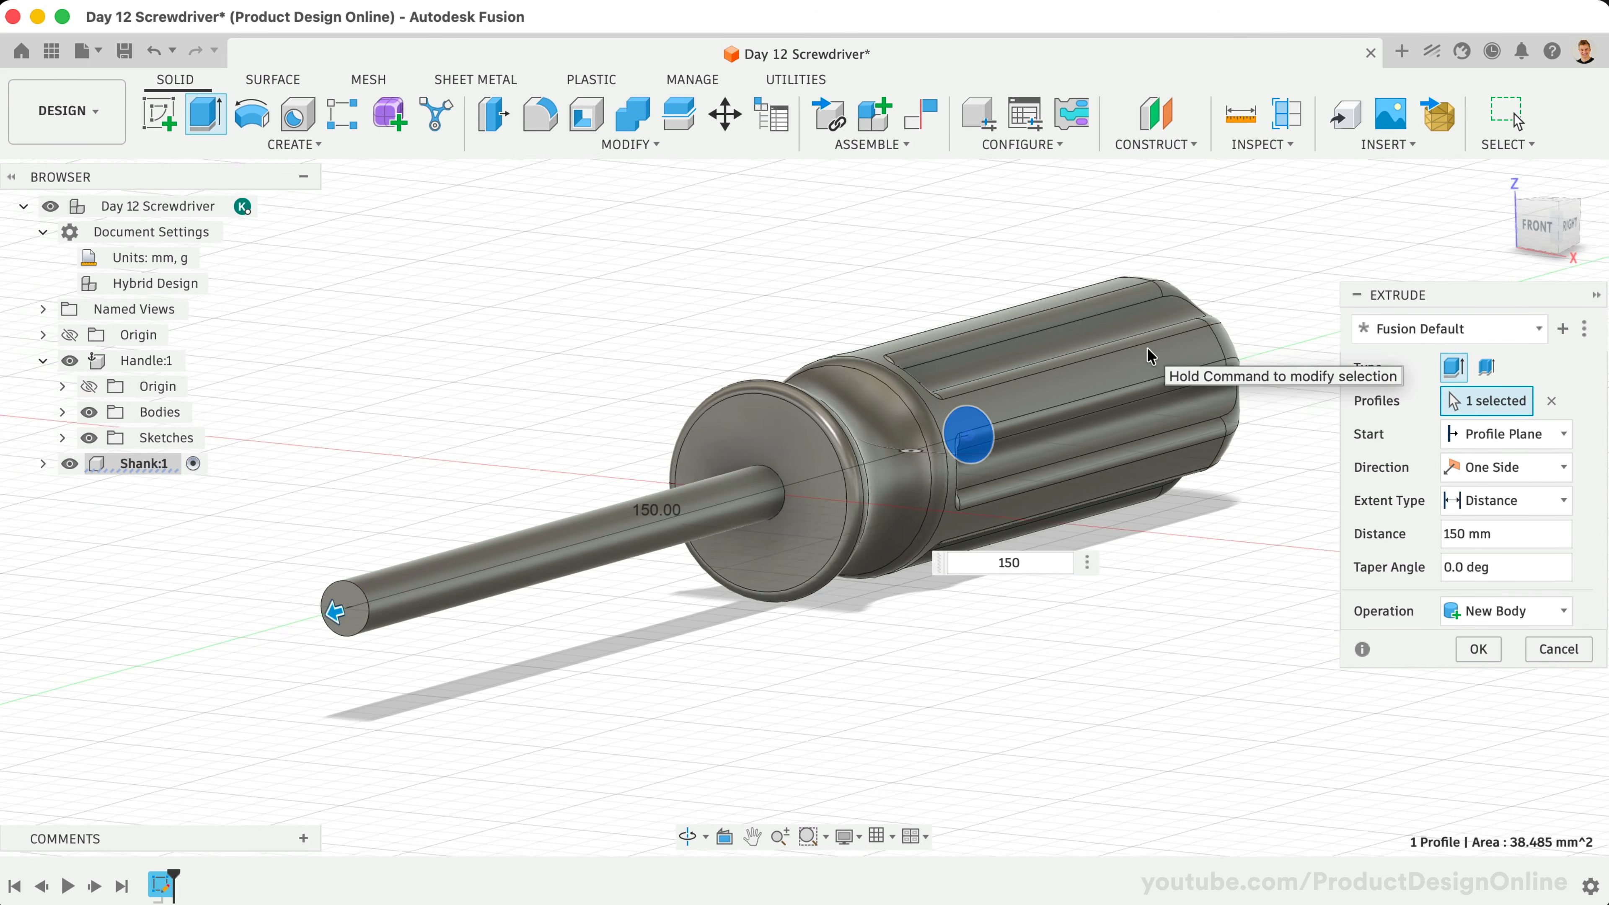
{"action": "left_click", "coordinate": [1477, 649]}
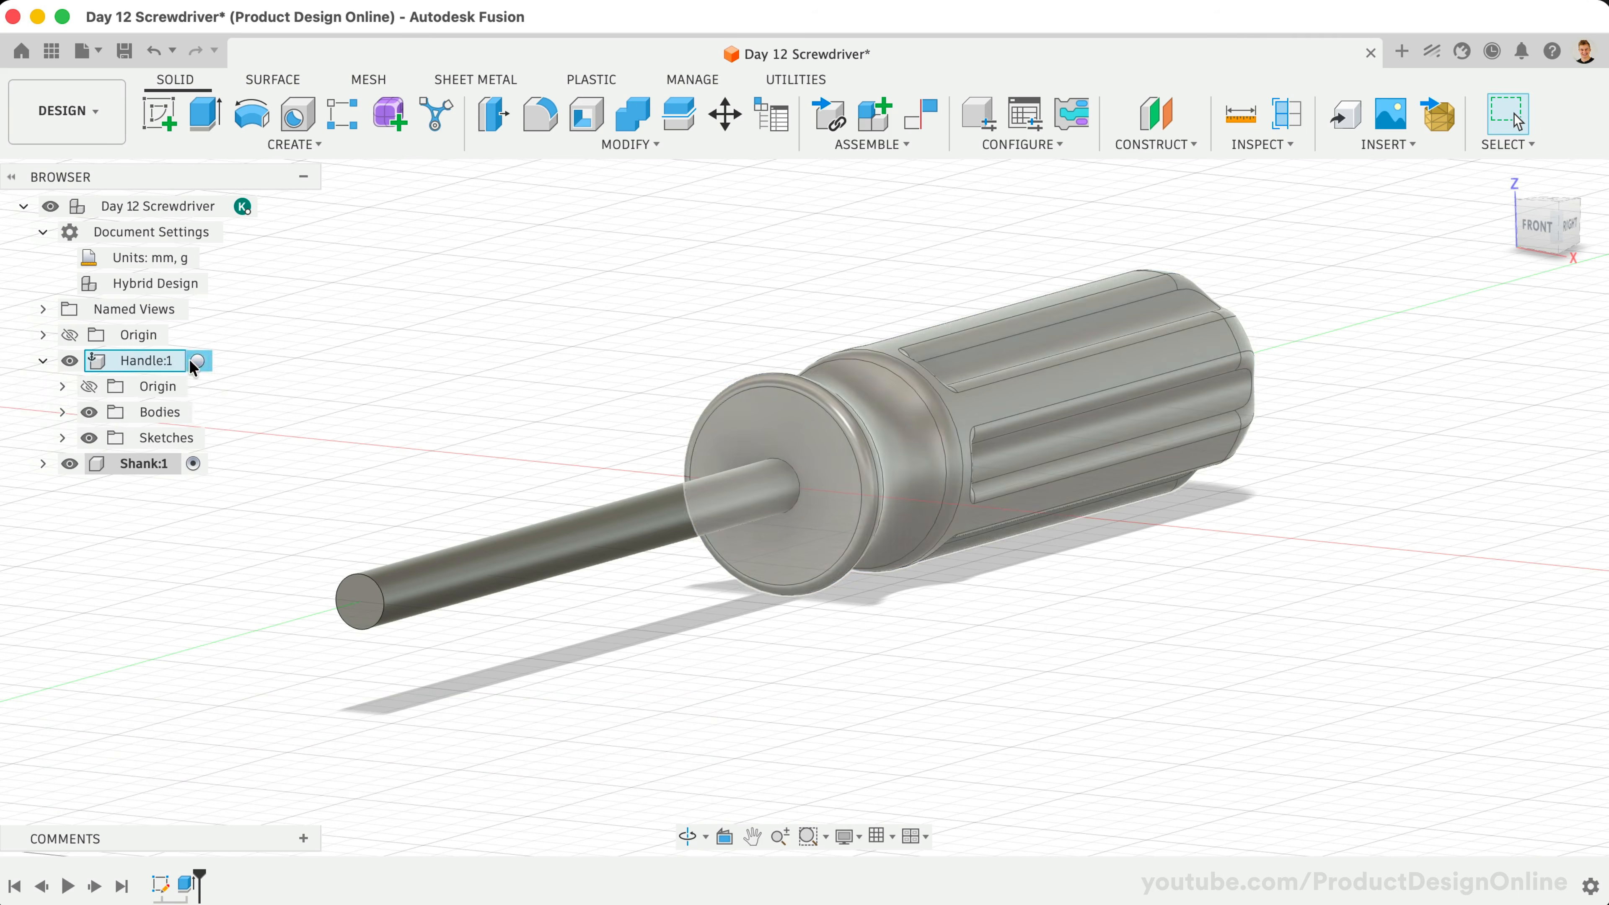
Activate the Handle component and set the shank hole circle's diameter to 15 mm in its existing sketch
{"action": "left_click", "coordinate": [197, 360]}
{"action": "left_click", "coordinate": [183, 629]}
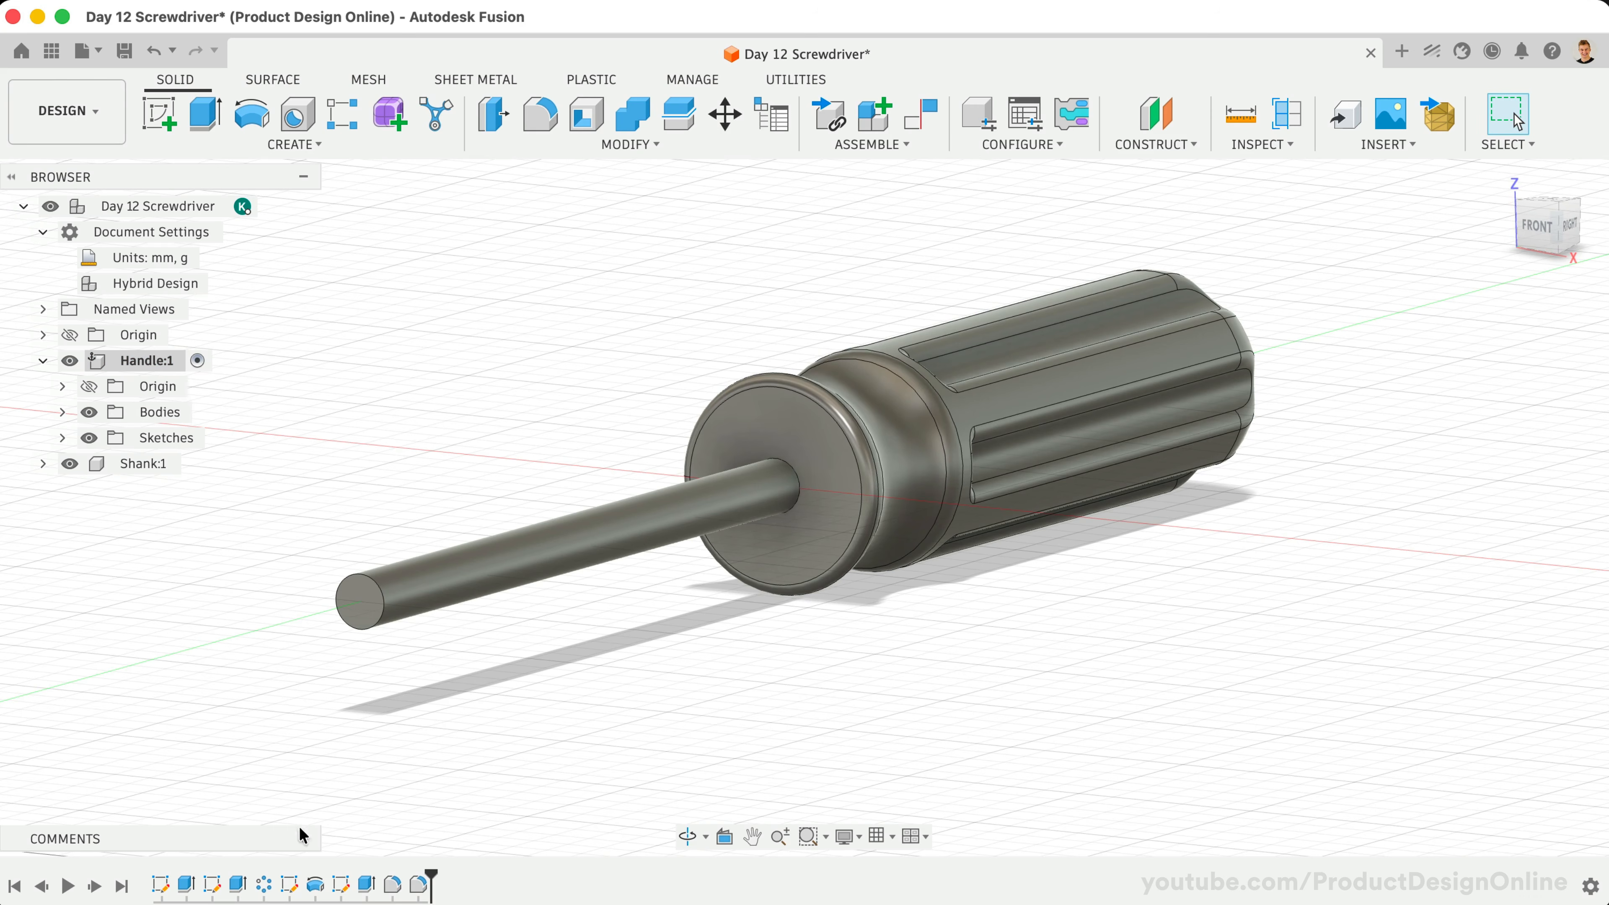
{"action": "double_click", "coordinate": [341, 884]}
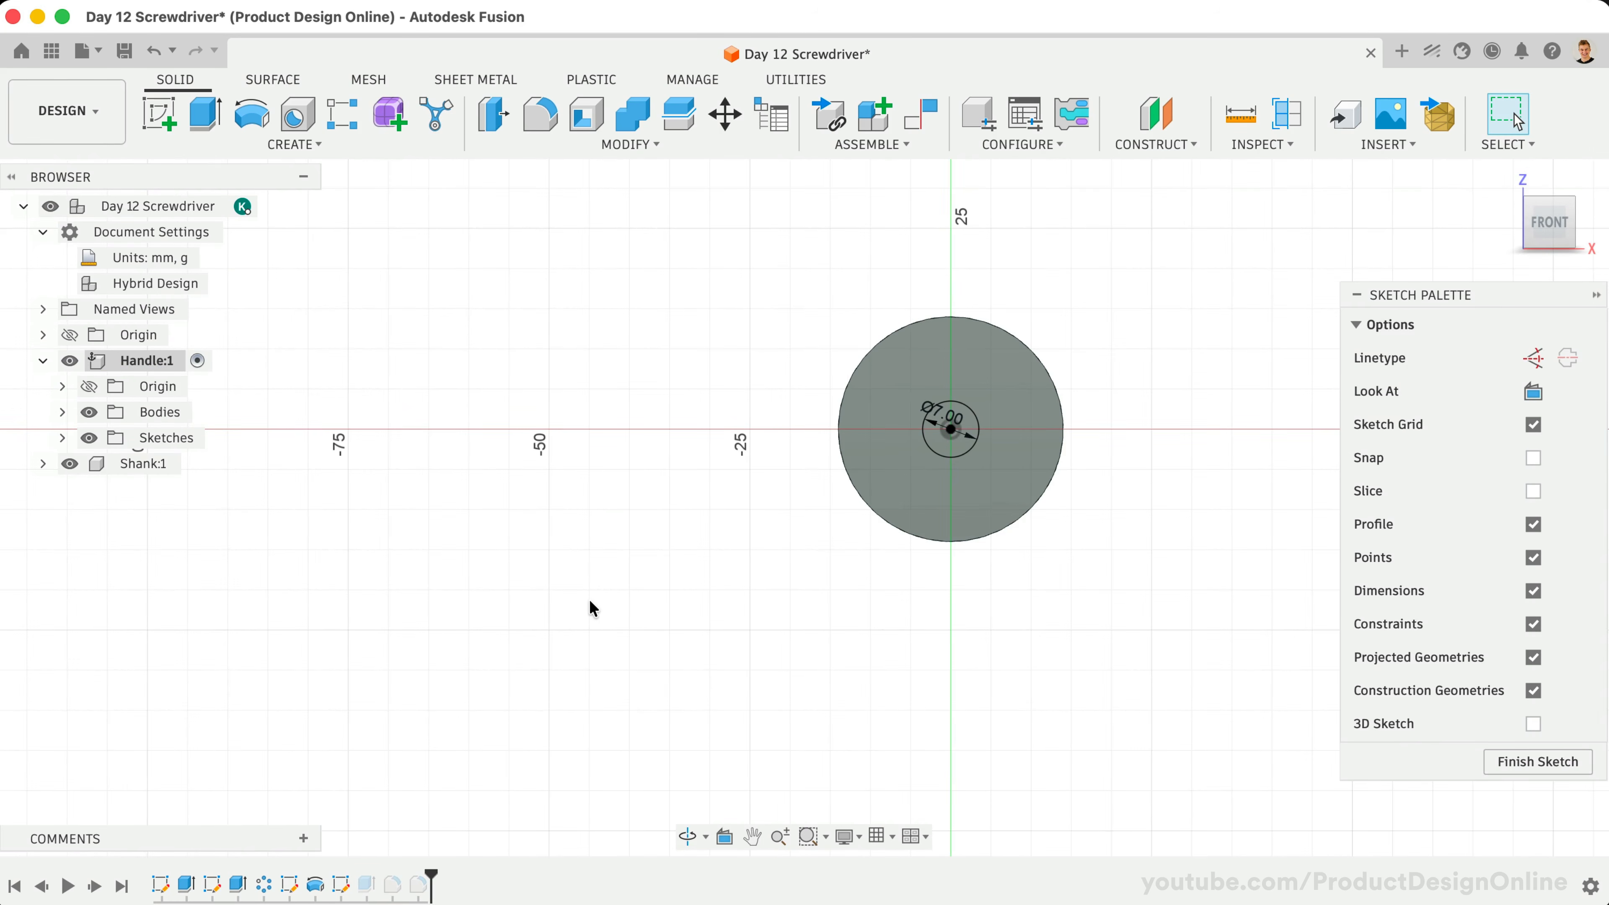
{"action": "double_click", "coordinate": [947, 413]}
{"action": "type", "text": "15"}
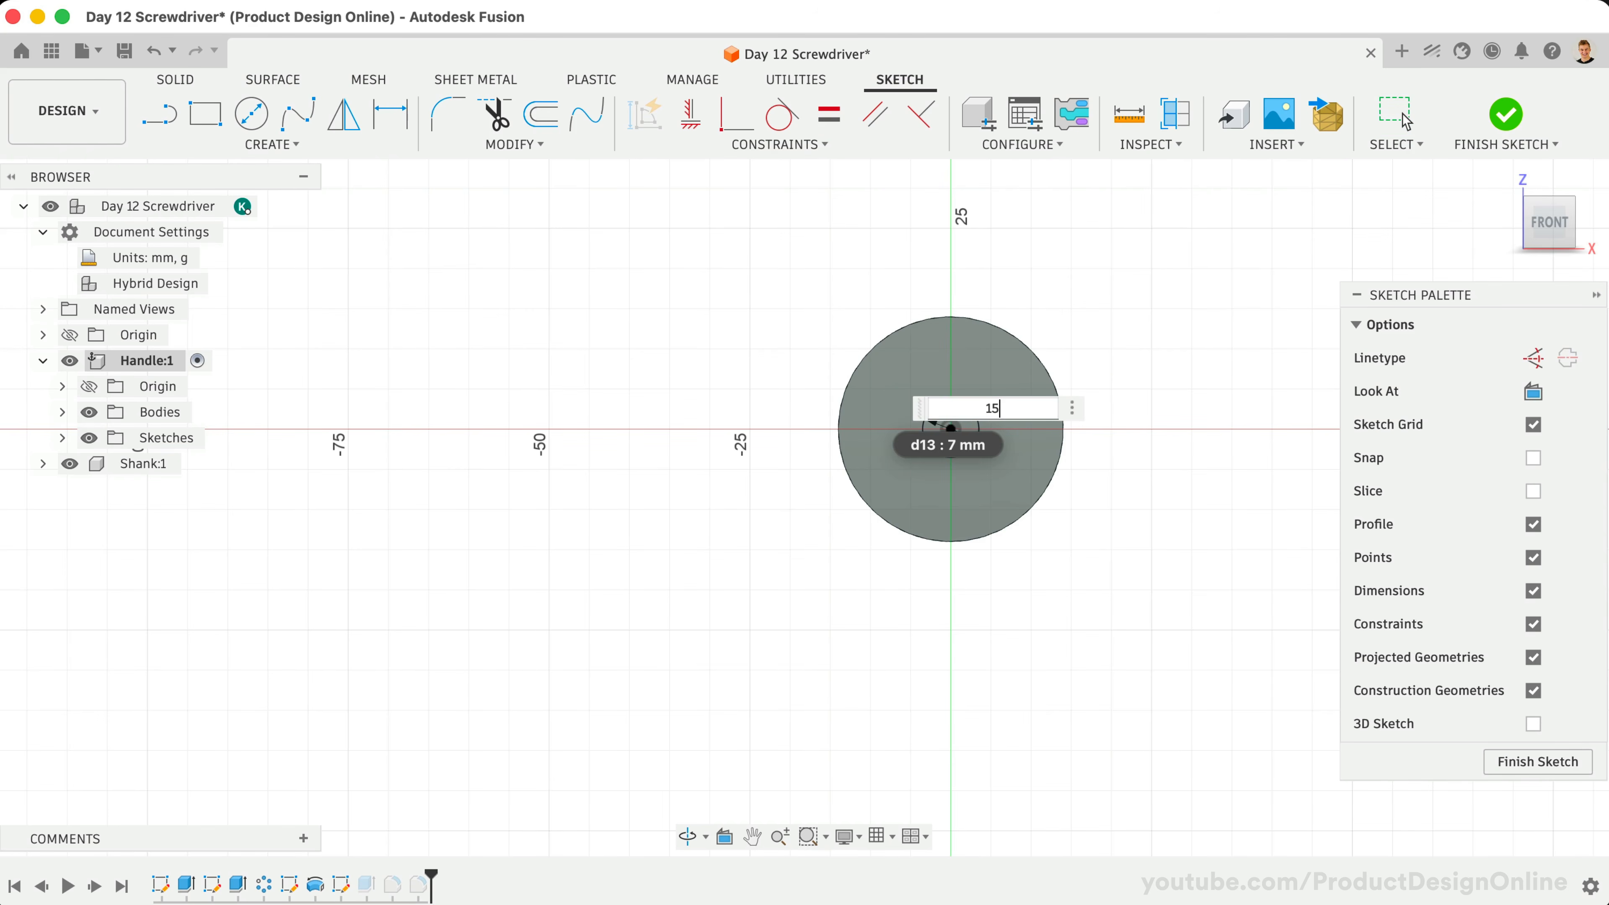
{"action": "key", "text": "Return"}
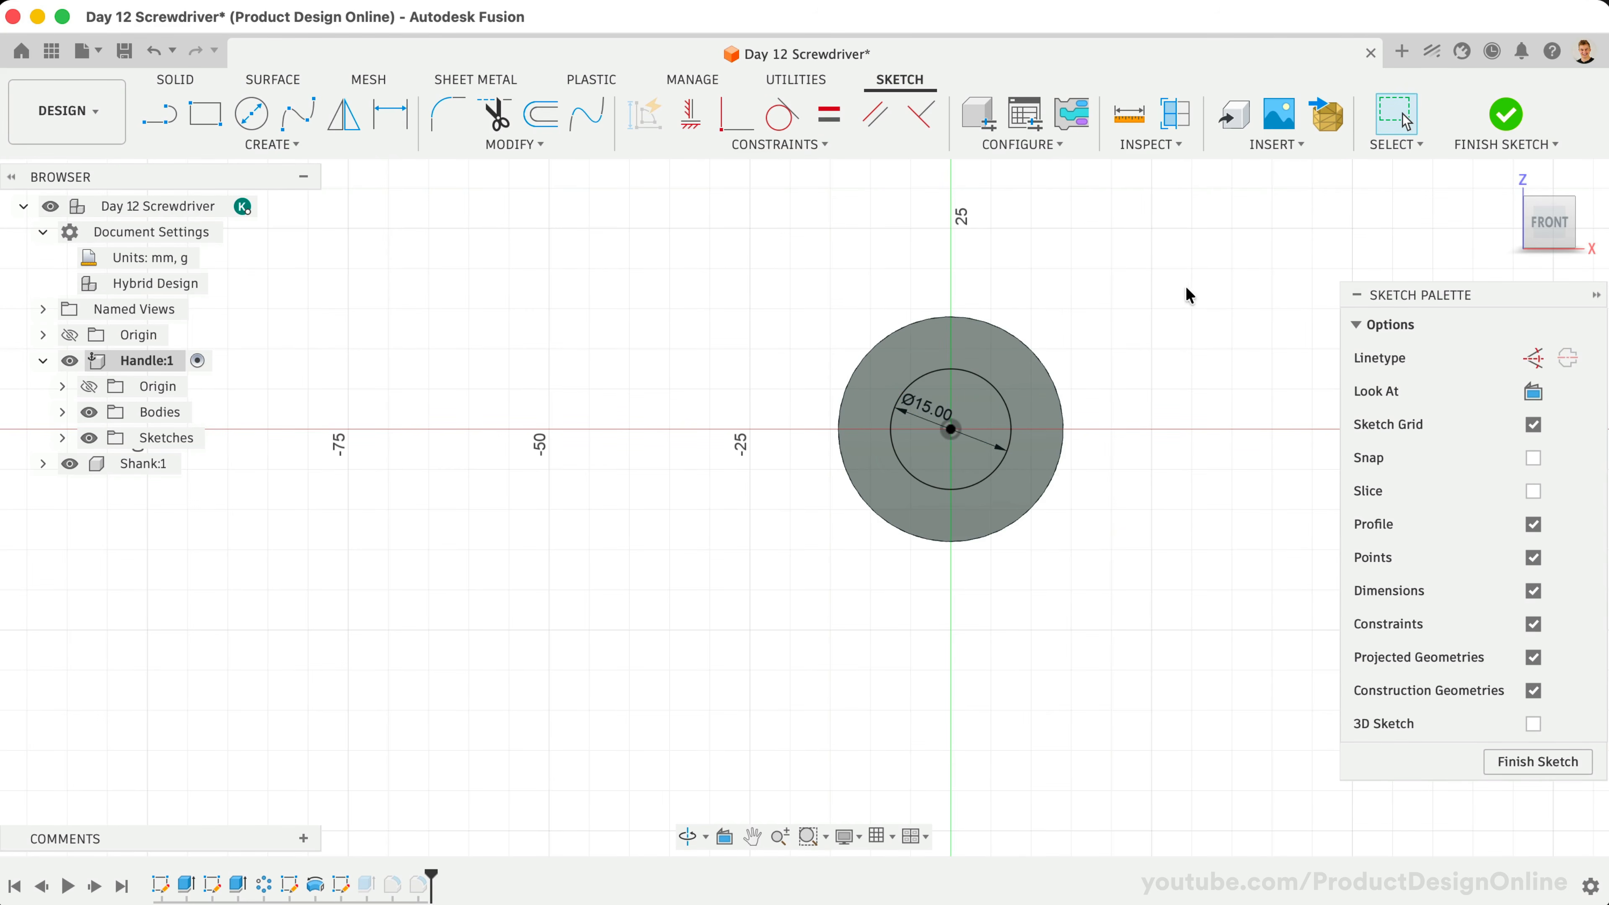
{"action": "left_click", "coordinate": [1511, 112]}
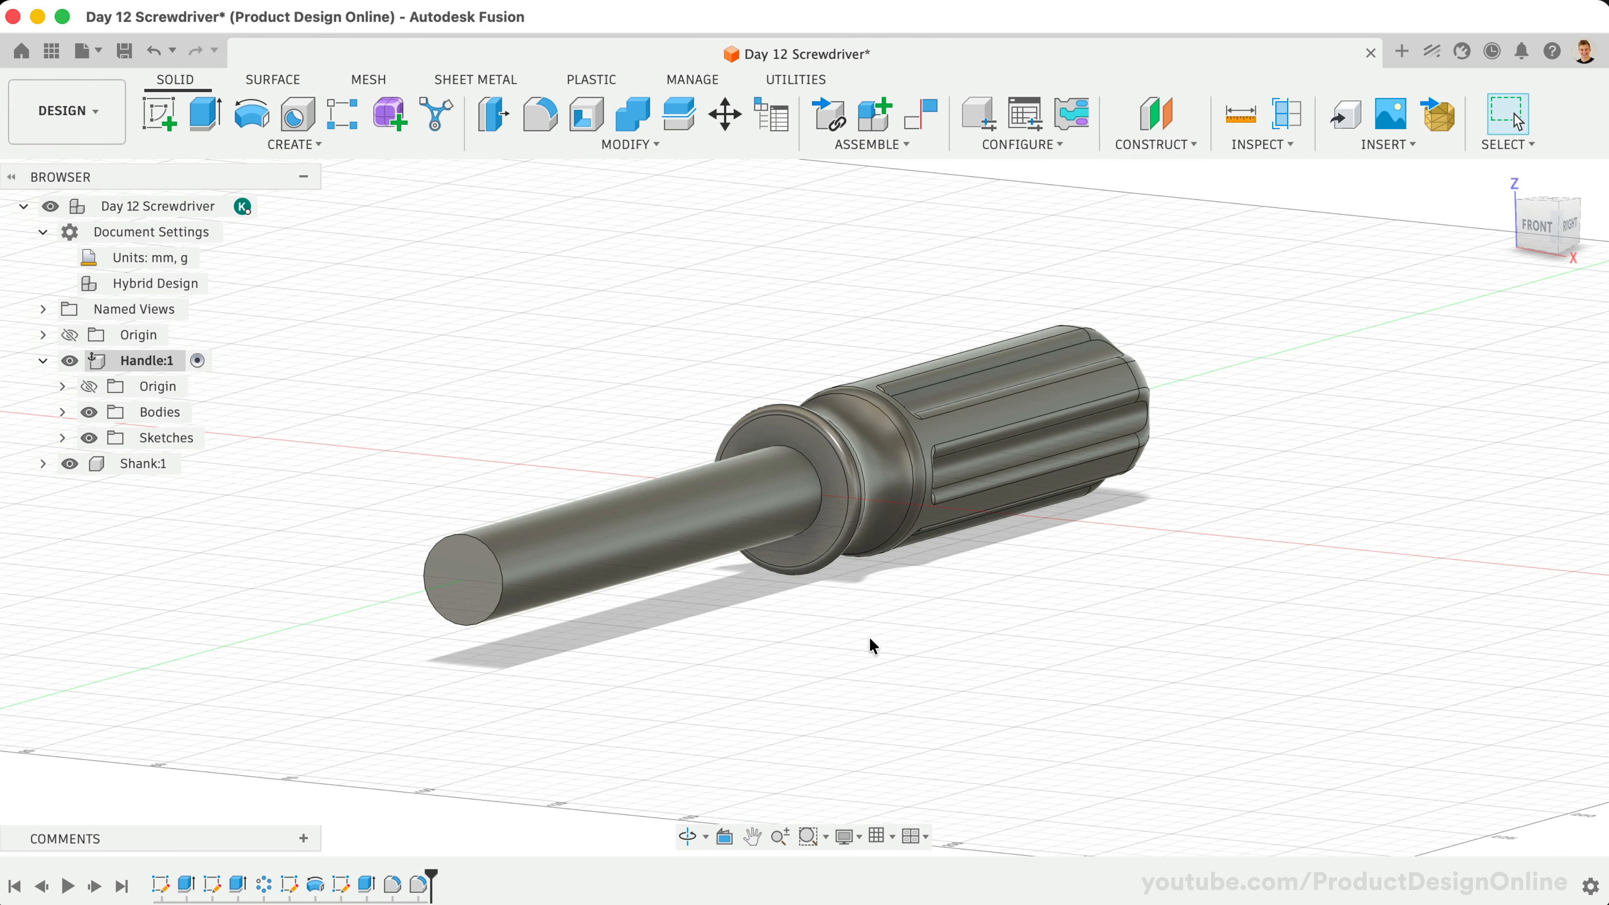
Undo the shank hole's diameter change and finish the sketch
{"action": "left_click", "coordinate": [154, 50]}
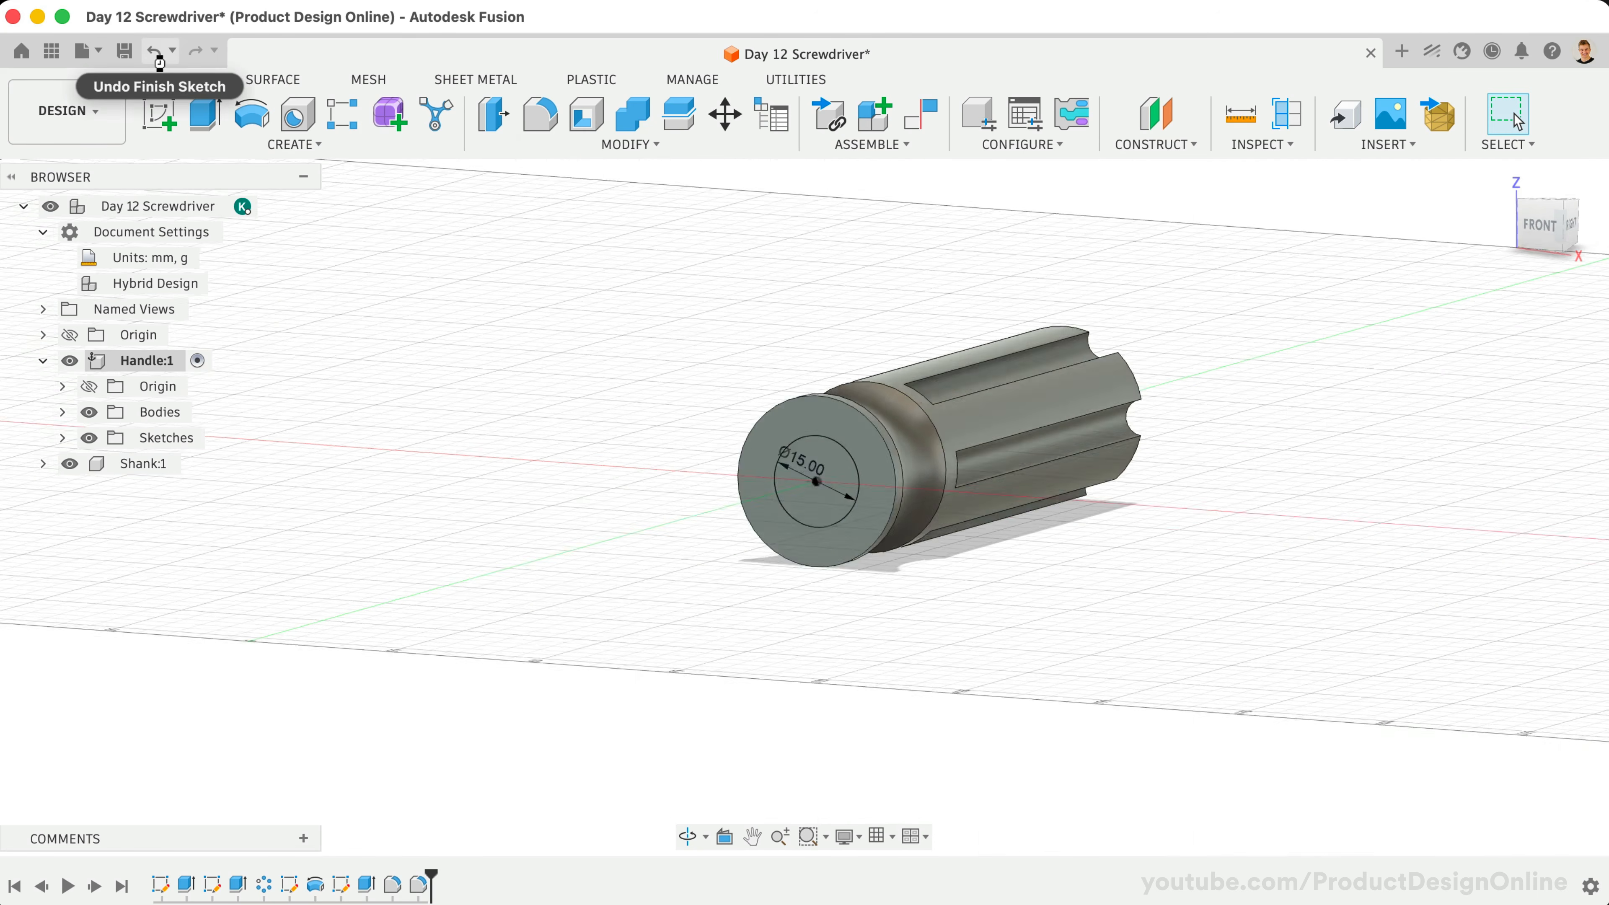
{"action": "left_click", "coordinate": [154, 52]}
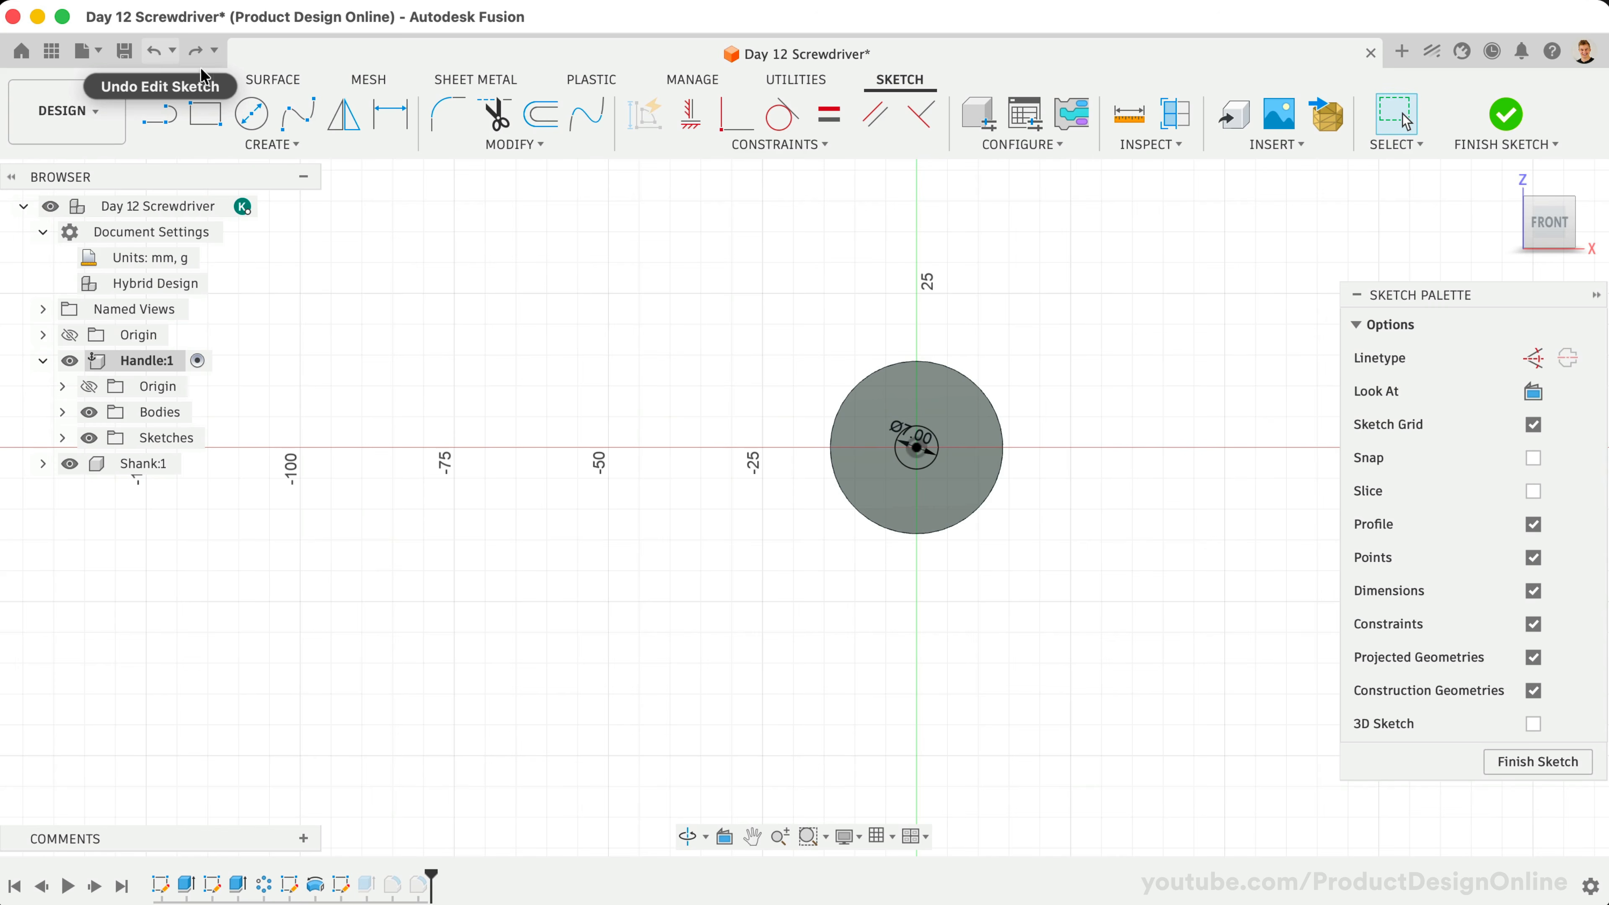
{"action": "left_click", "coordinate": [1506, 116]}
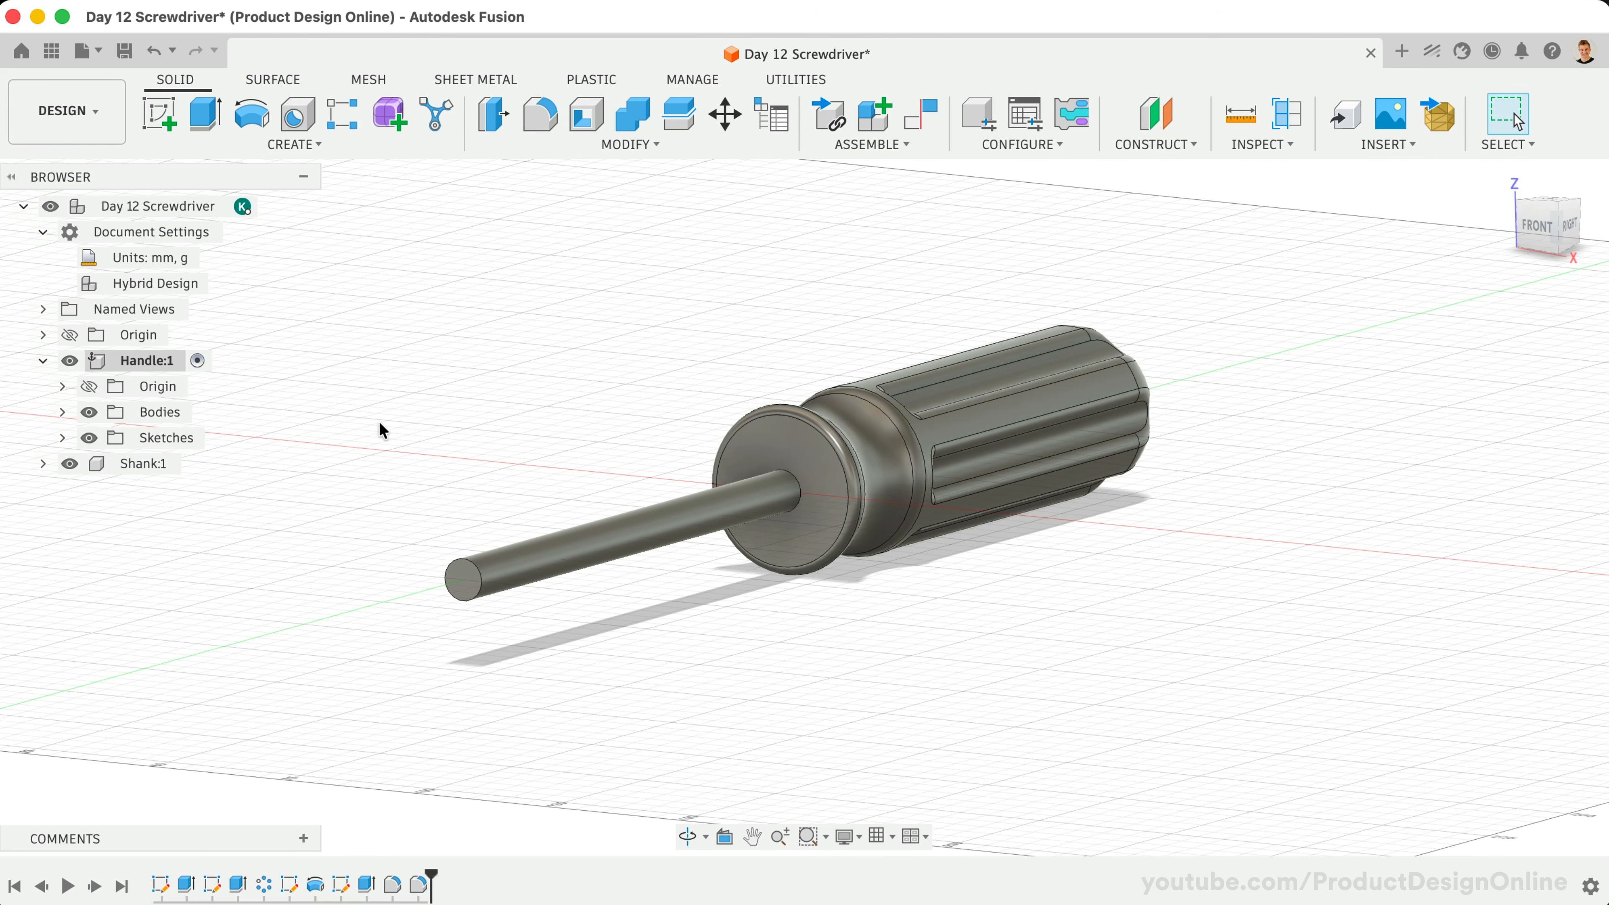
Create an active internal Part component named Tip under the top-level Day 12 Screwdriver assembly
{"action": "right_click", "coordinate": [167, 206]}
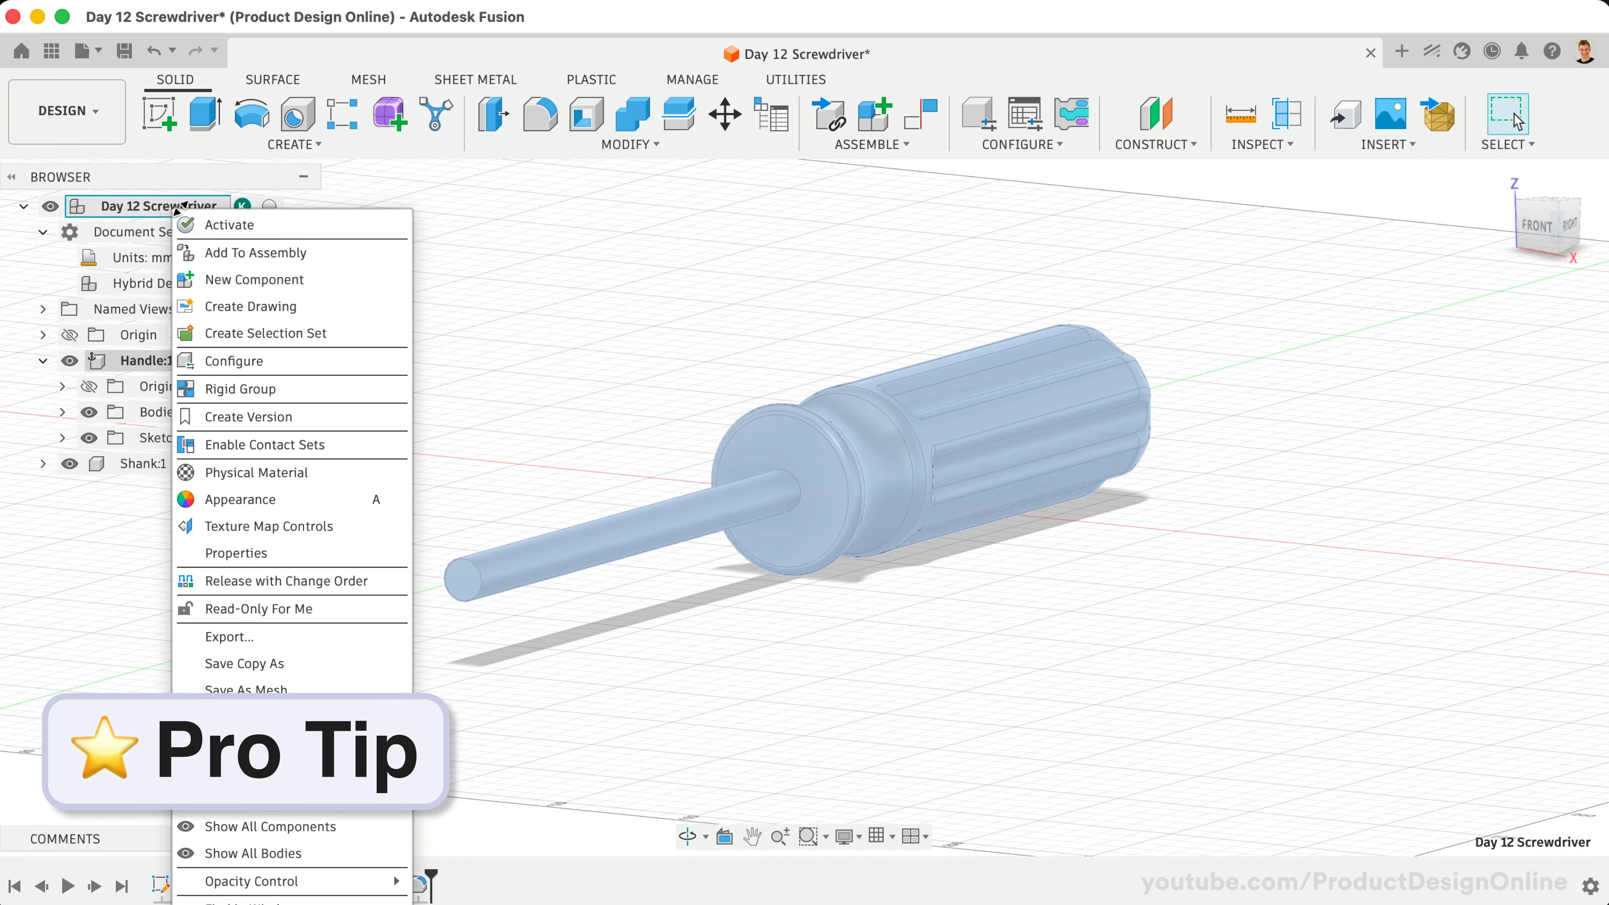
{"action": "left_click", "coordinate": [349, 280]}
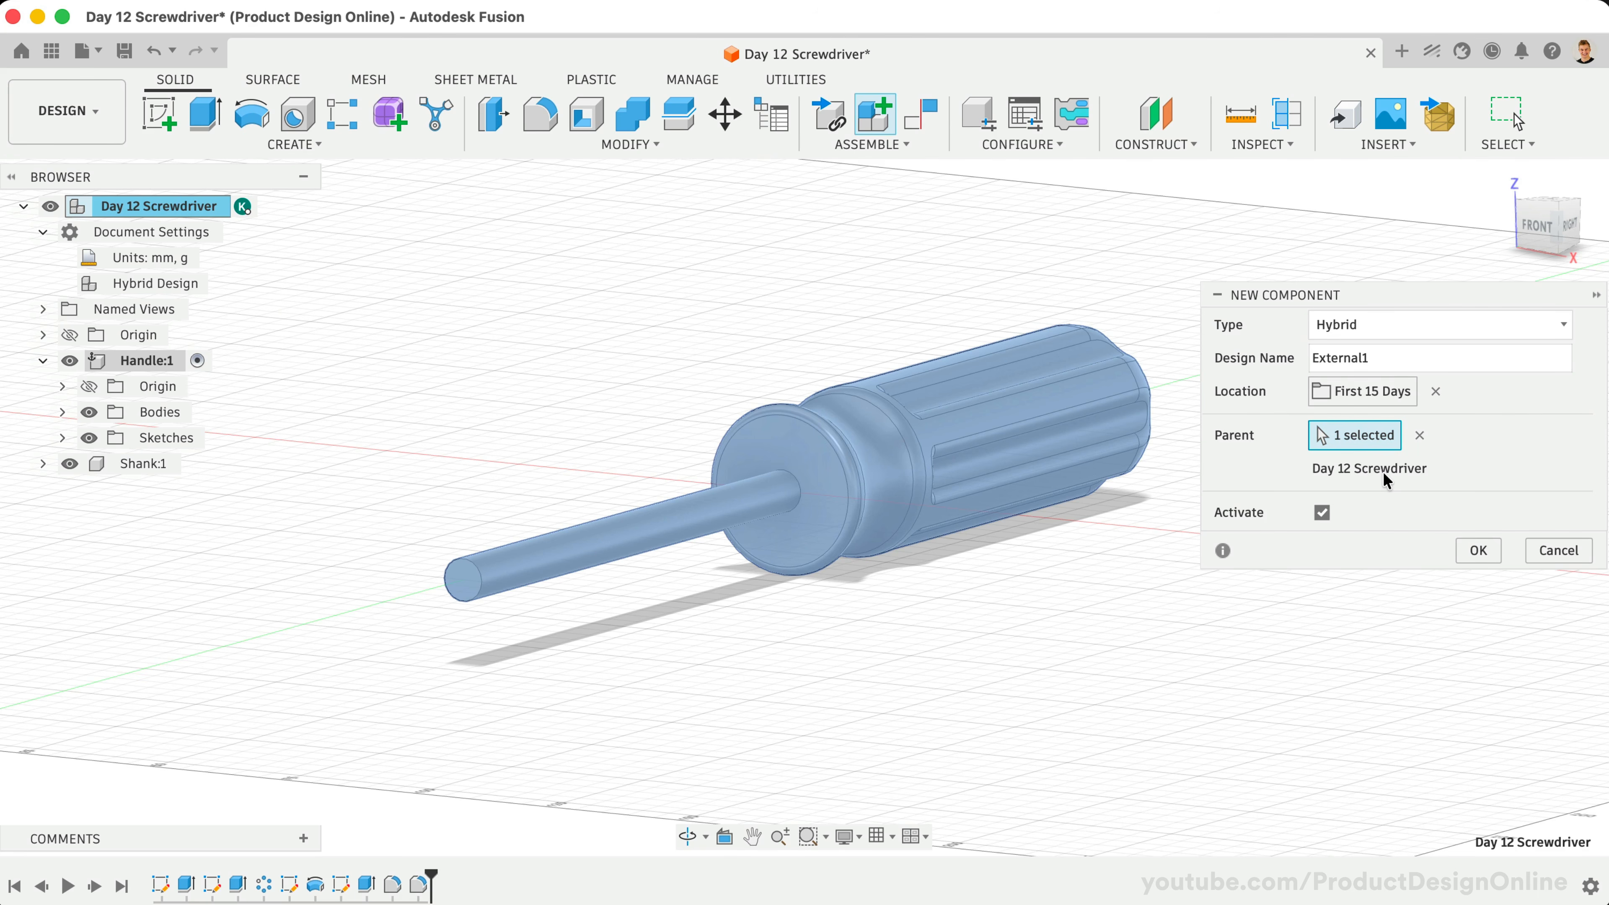
{"action": "left_click", "coordinate": [1374, 328]}
{"action": "left_click", "coordinate": [1354, 356]}
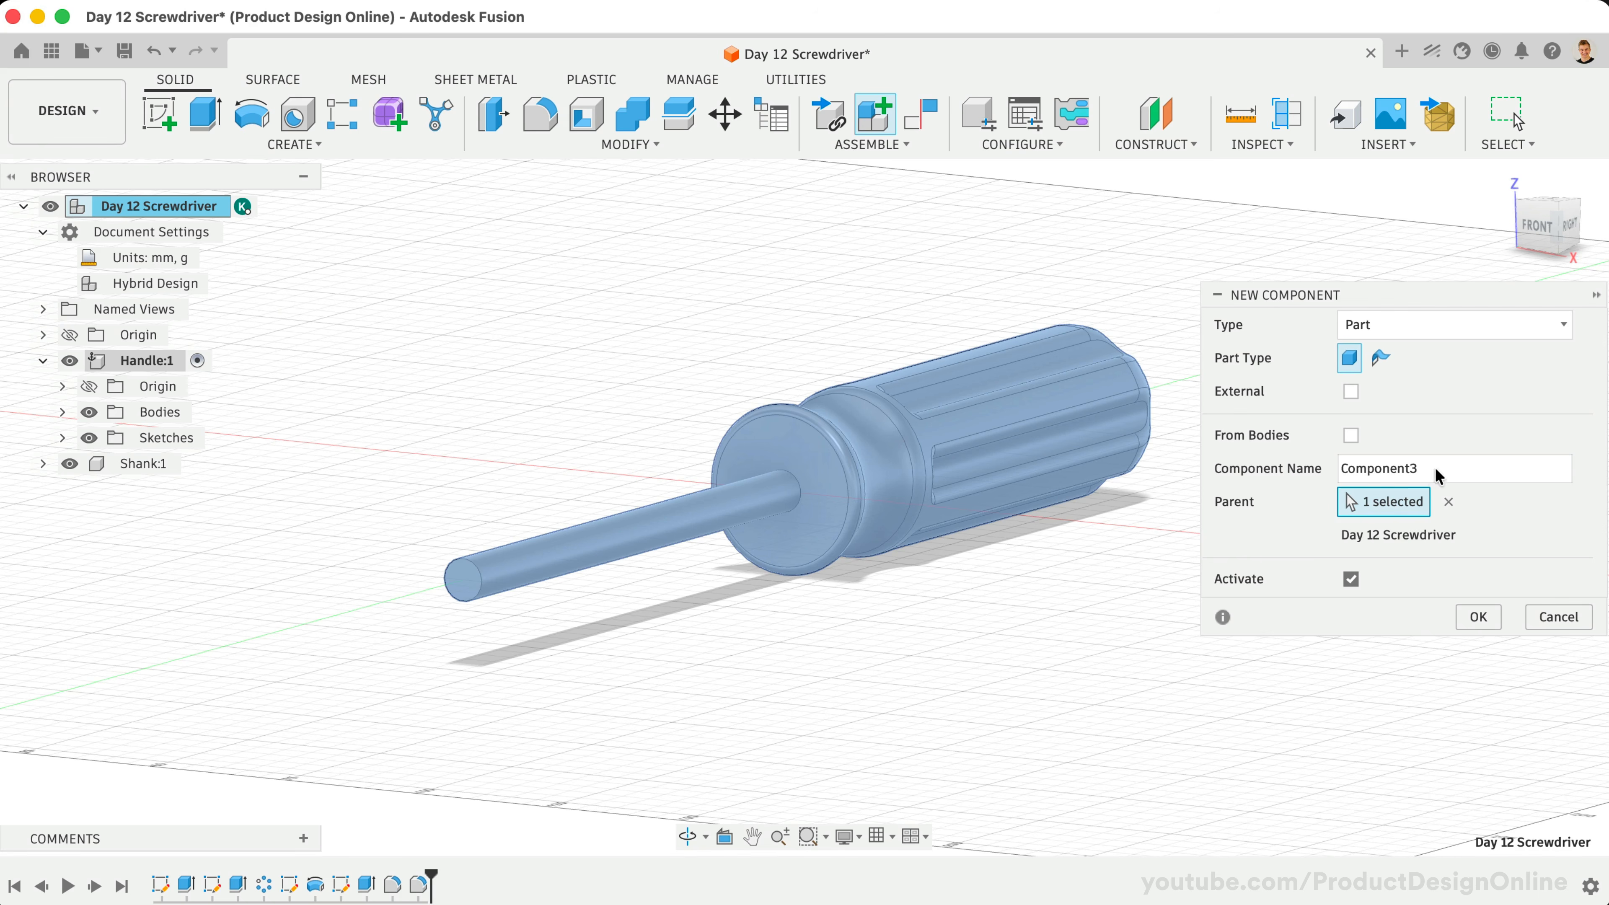
{"action": "left_click_drag", "start_coordinate": [1419, 469], "coordinate": [1313, 471]}
{"action": "type", "text": "Tip"}
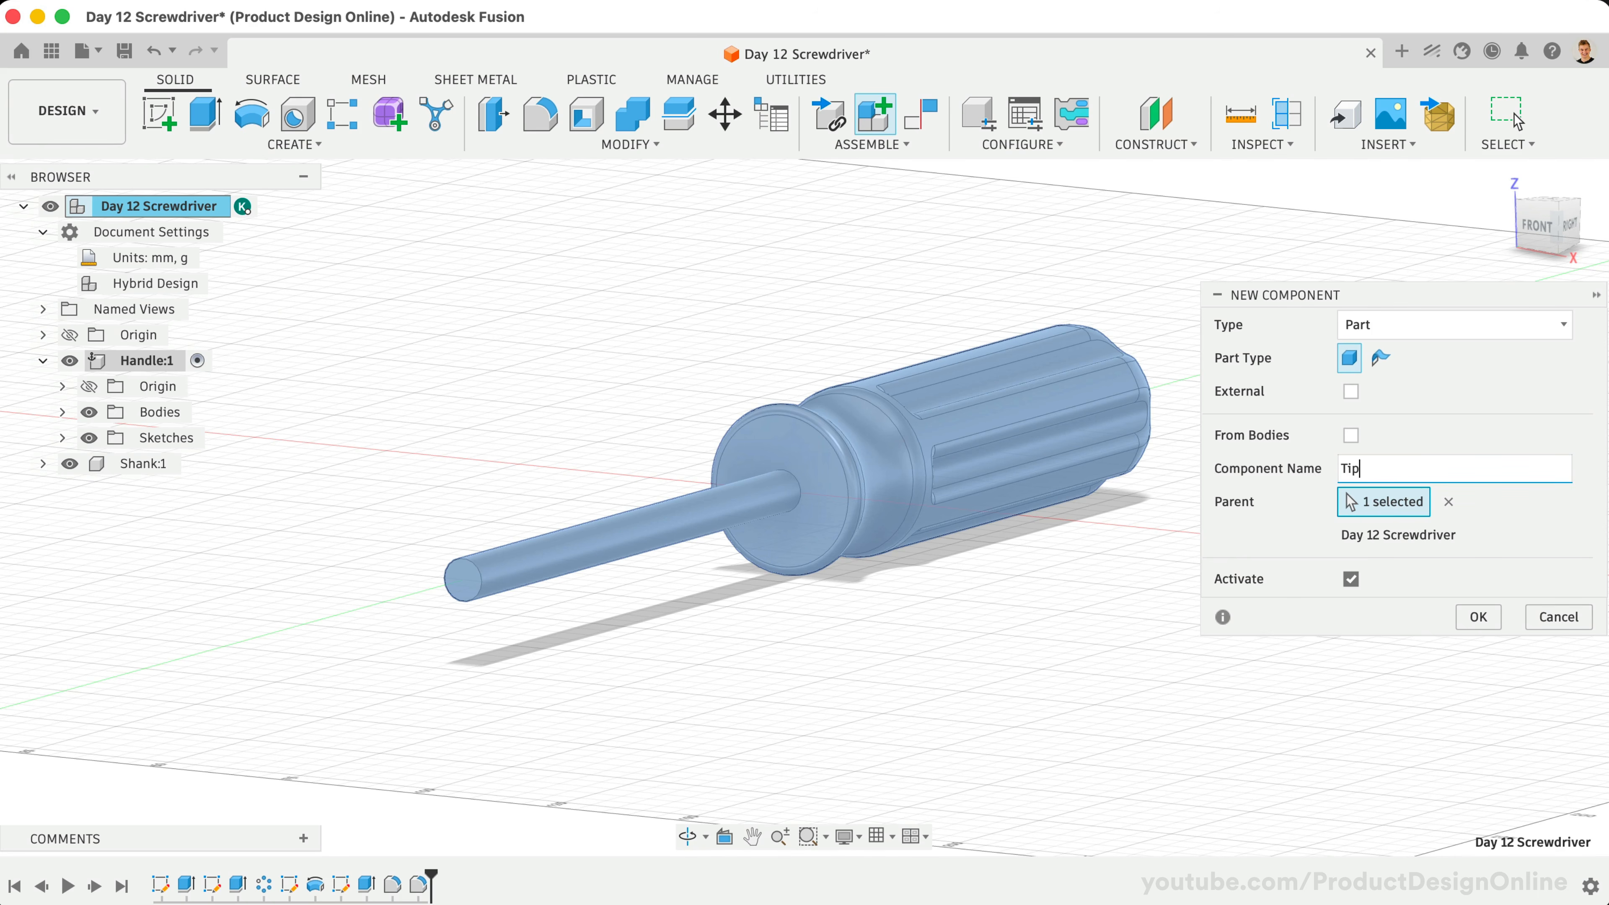
{"action": "left_click", "coordinate": [1477, 617]}
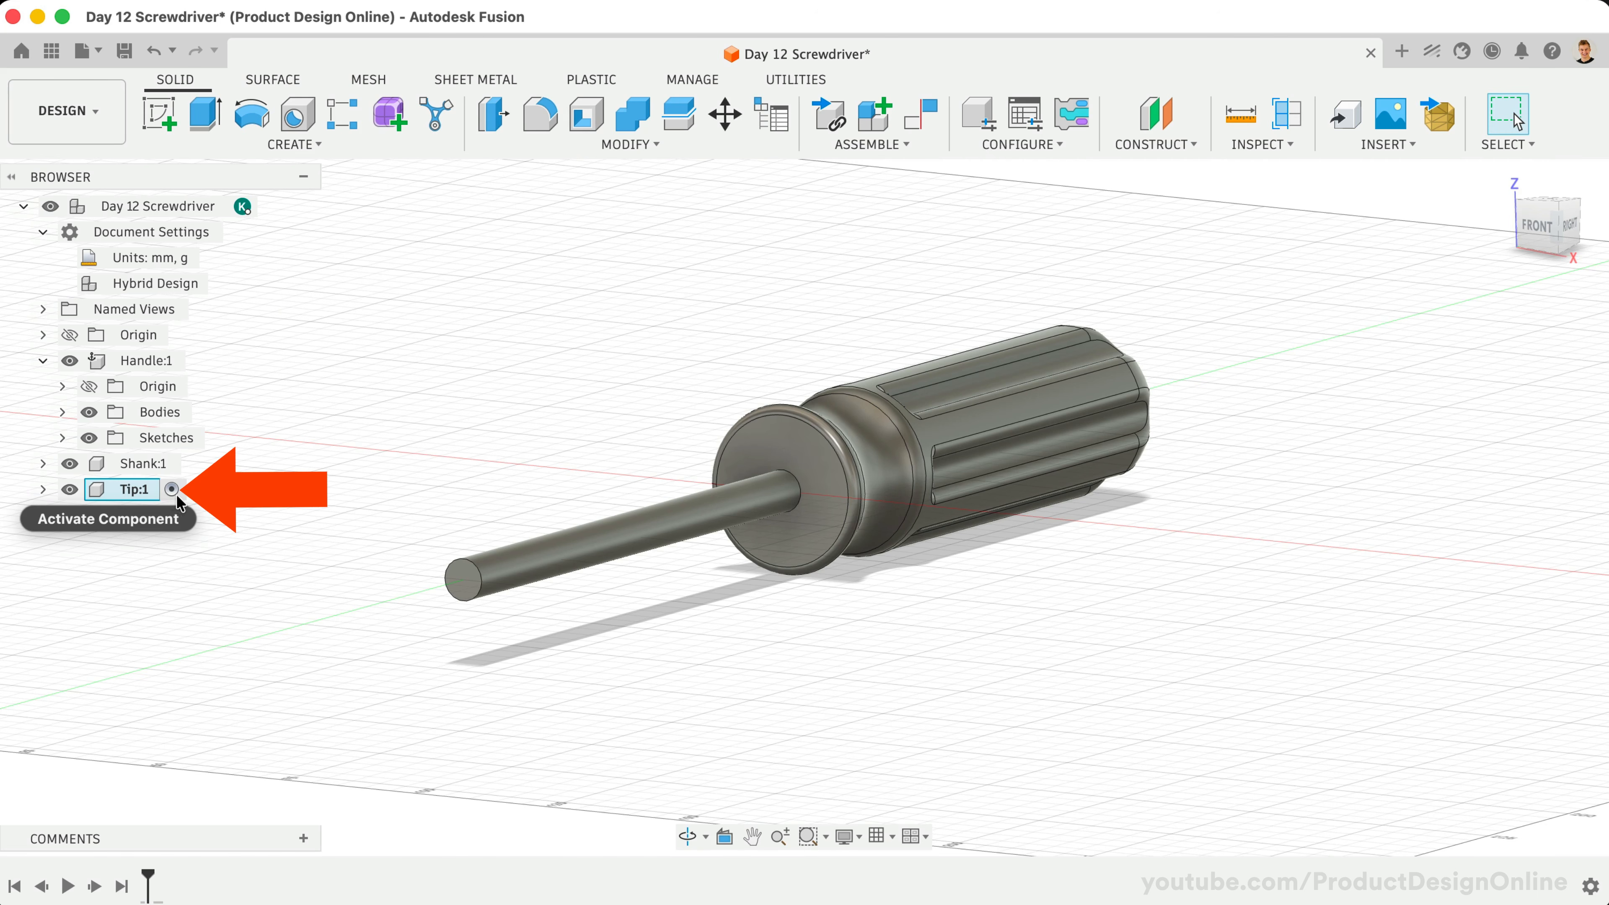
Extrude the shank's circular end face 10 mm outward as a new body in the Tip component
{"action": "scroll", "coordinate": [313, 490], "scroll_direction": "up", "scroll_amount": 2}
{"action": "scroll", "coordinate": [313, 489], "scroll_direction": "up", "scroll_amount": 5}
{"action": "middle_click_drag", "start_coordinate": [313, 490], "coordinate": [317, 492]}
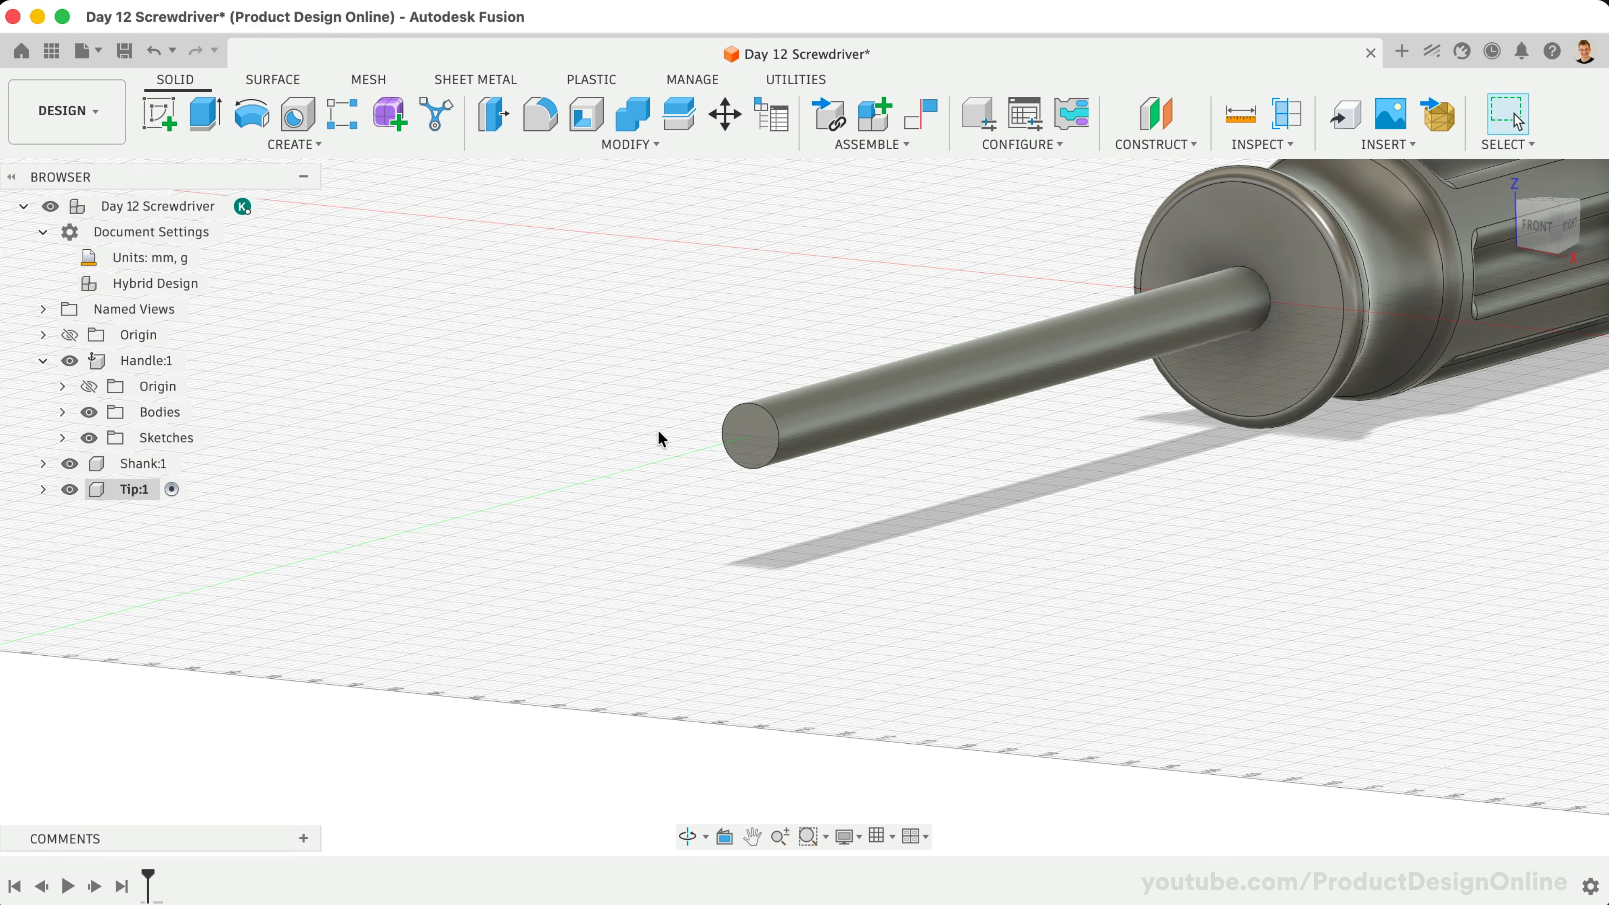
{"action": "key", "text": "e"}
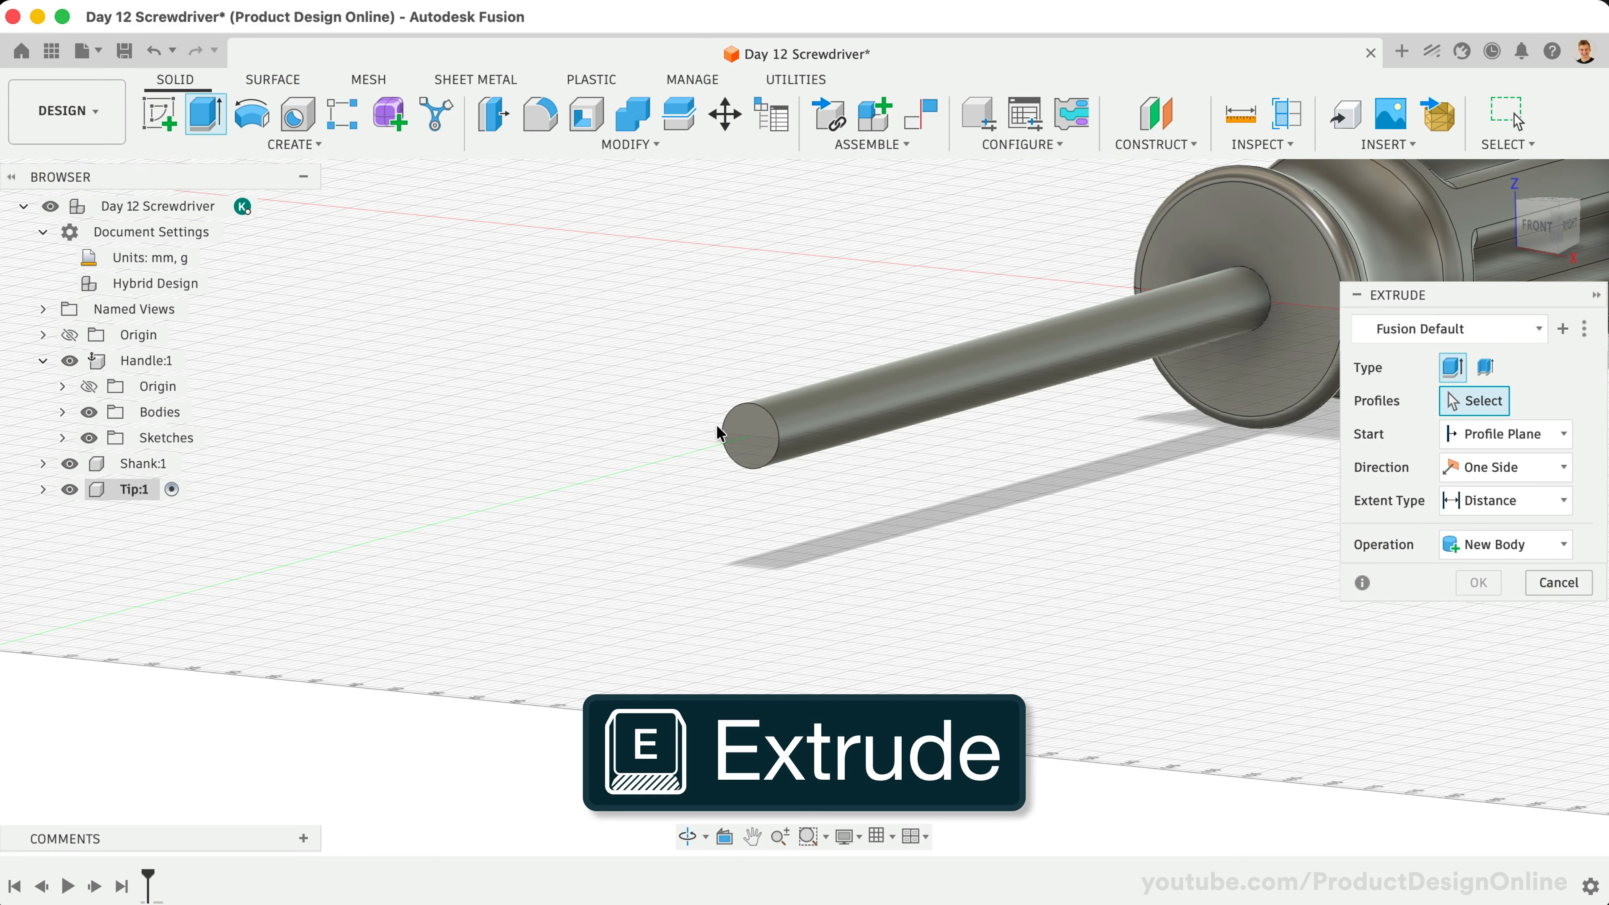
{"action": "left_click", "coordinate": [752, 430]}
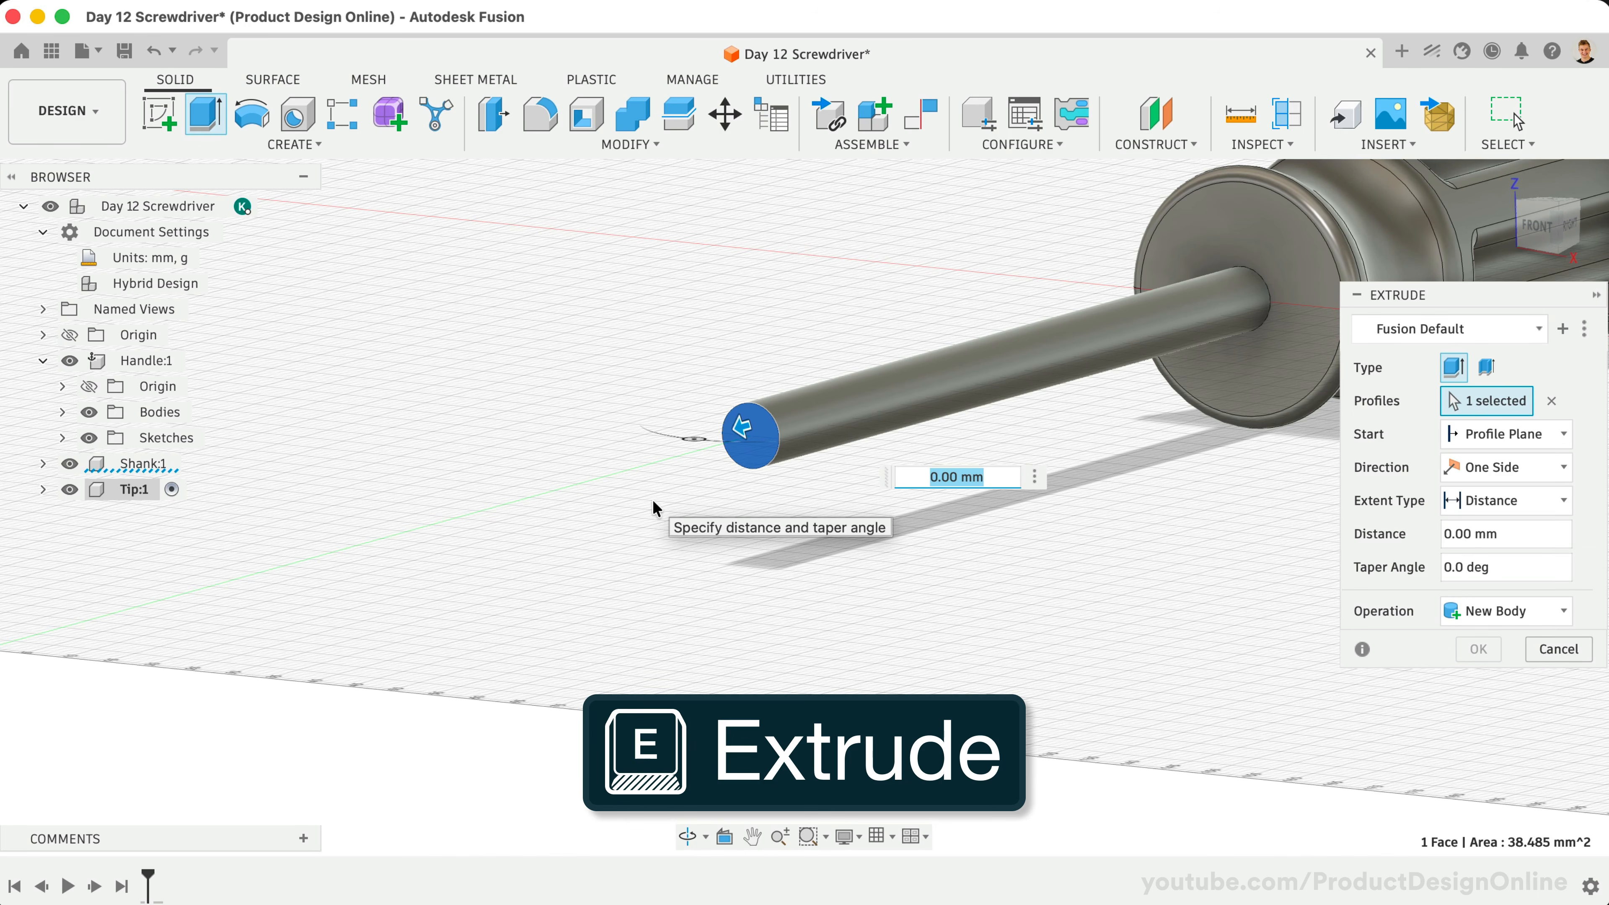
{"action": "type", "text": "10"}
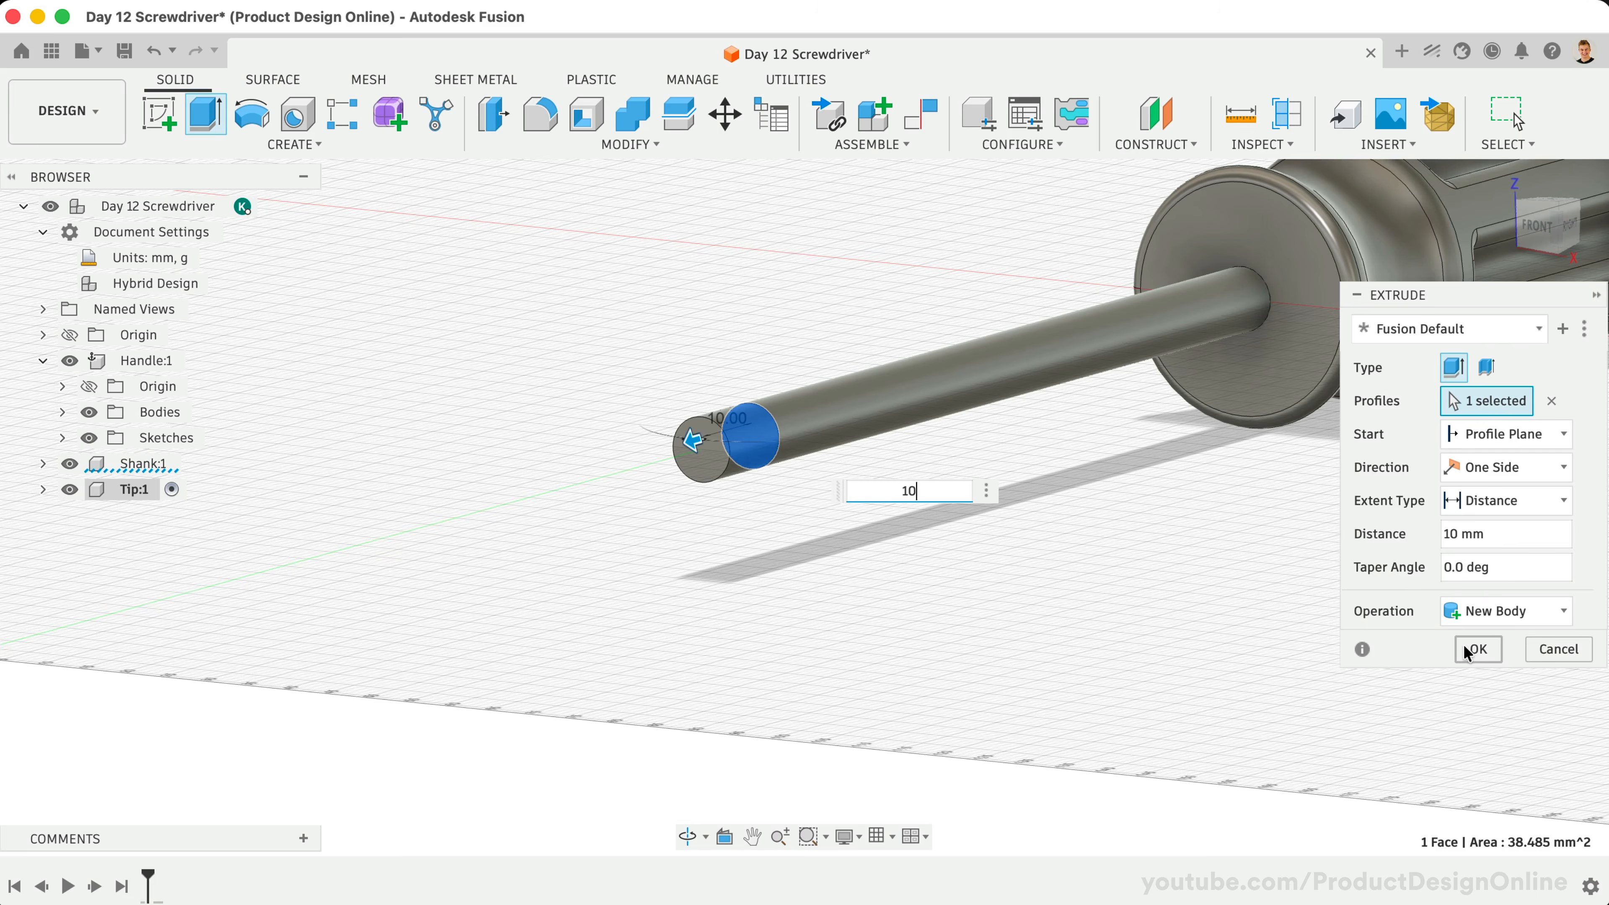
{"action": "left_click", "coordinate": [1477, 650]}
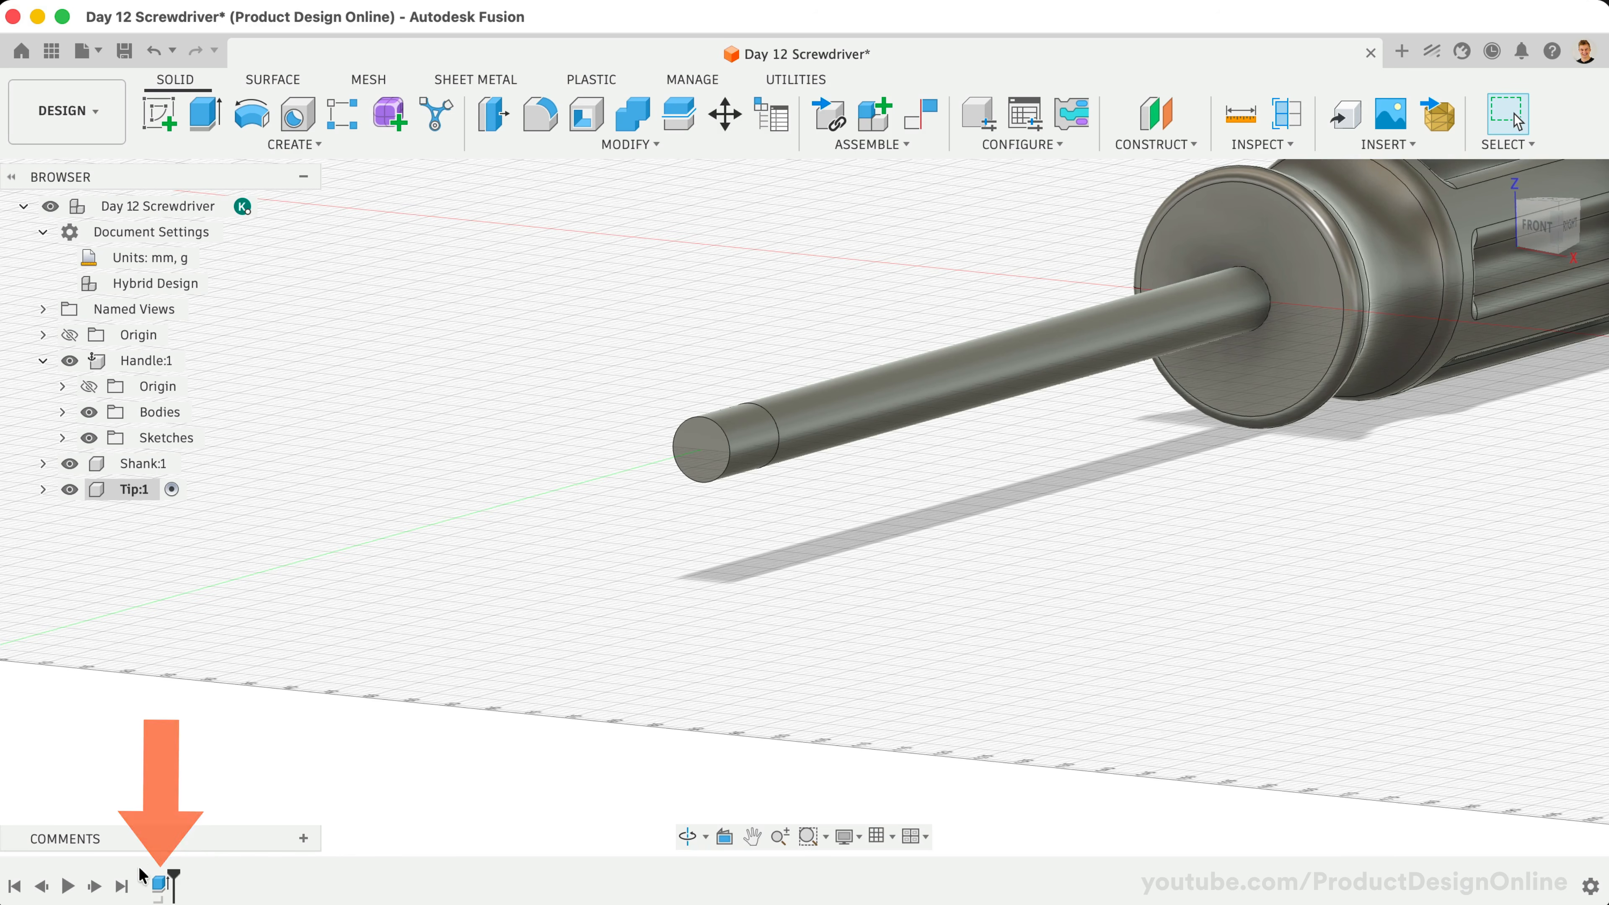
{"action": "left_click", "coordinate": [161, 882]}
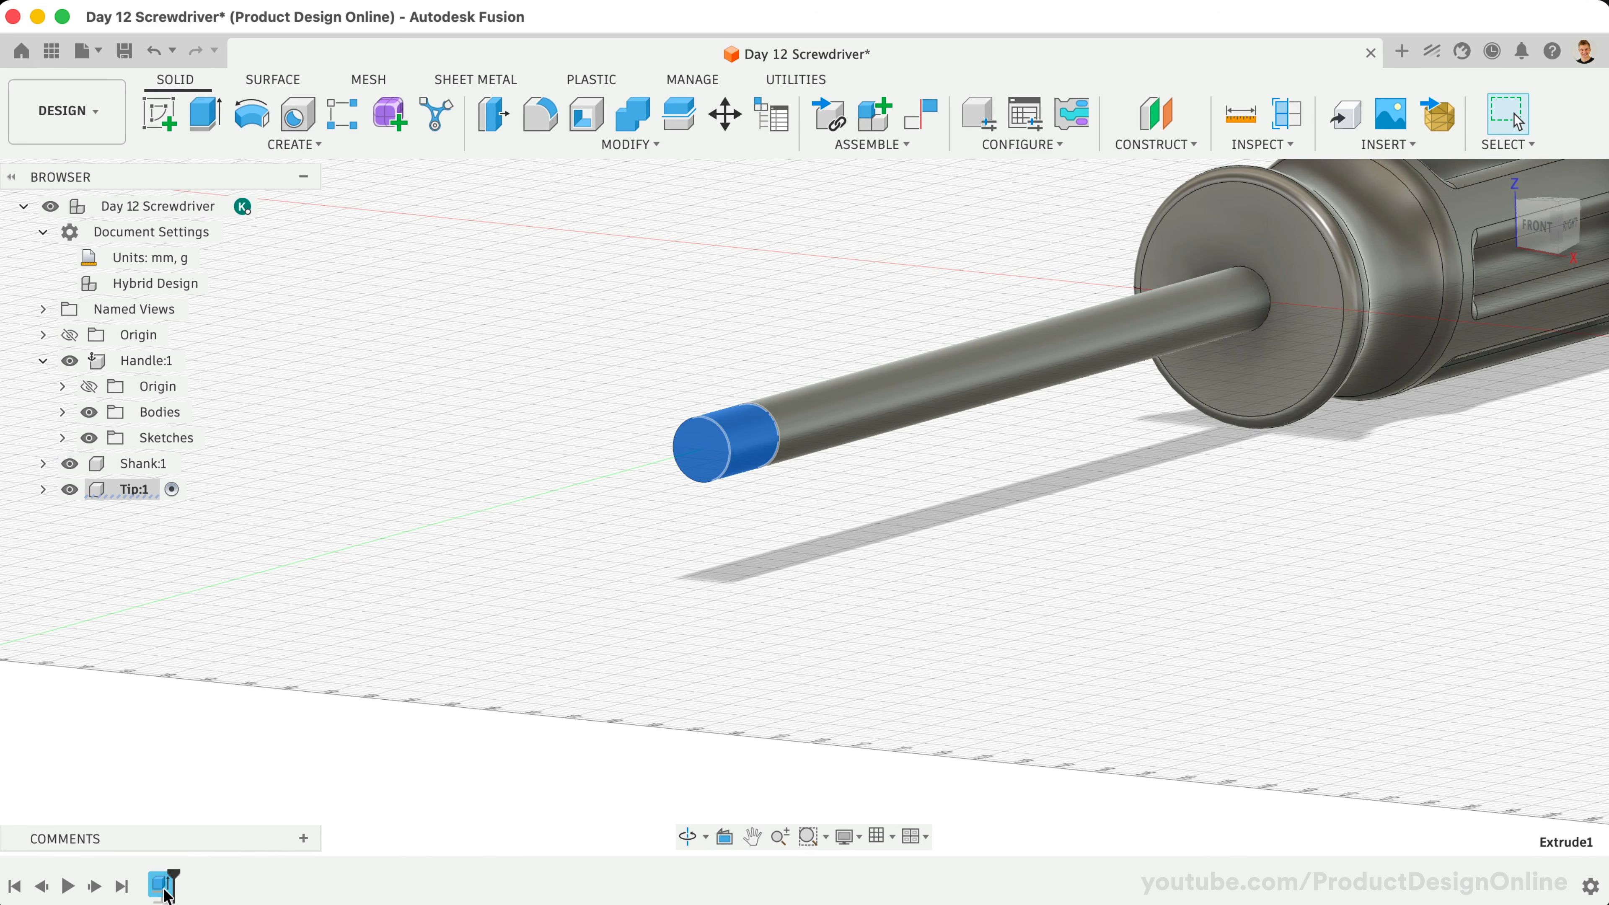
{"action": "left_click", "coordinate": [416, 618]}
Create a sketch on the YZ origin plane of the Tip component
{"action": "scroll", "coordinate": [445, 588], "scroll_direction": "down", "scroll_amount": 3}
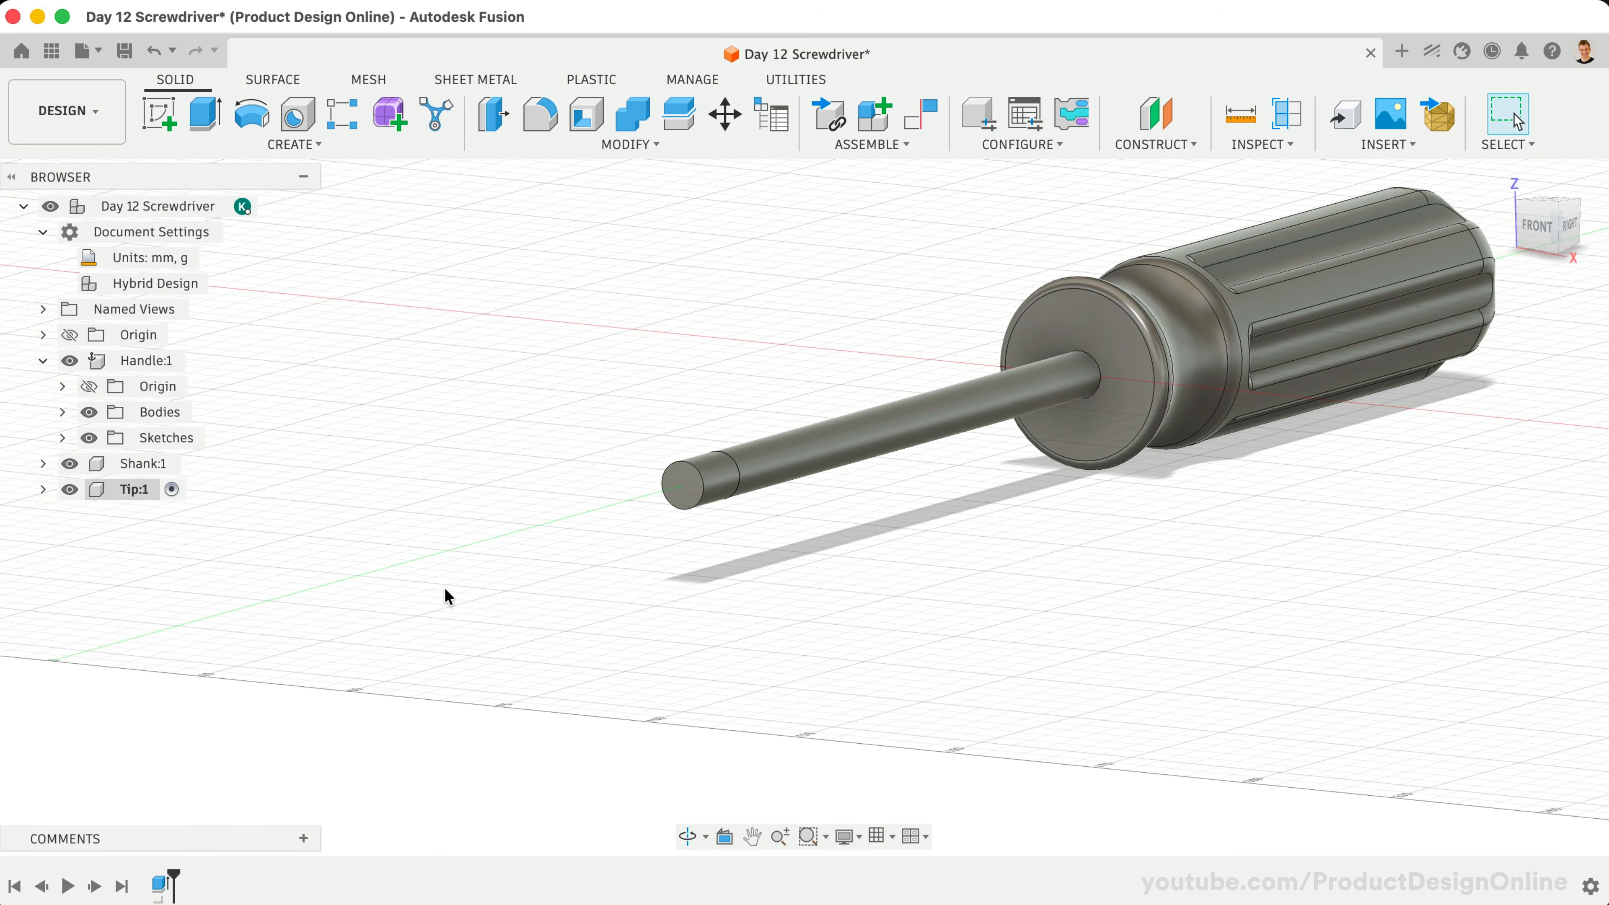
{"action": "middle_click_drag", "start_coordinate": [494, 558], "coordinate": [464, 576]}
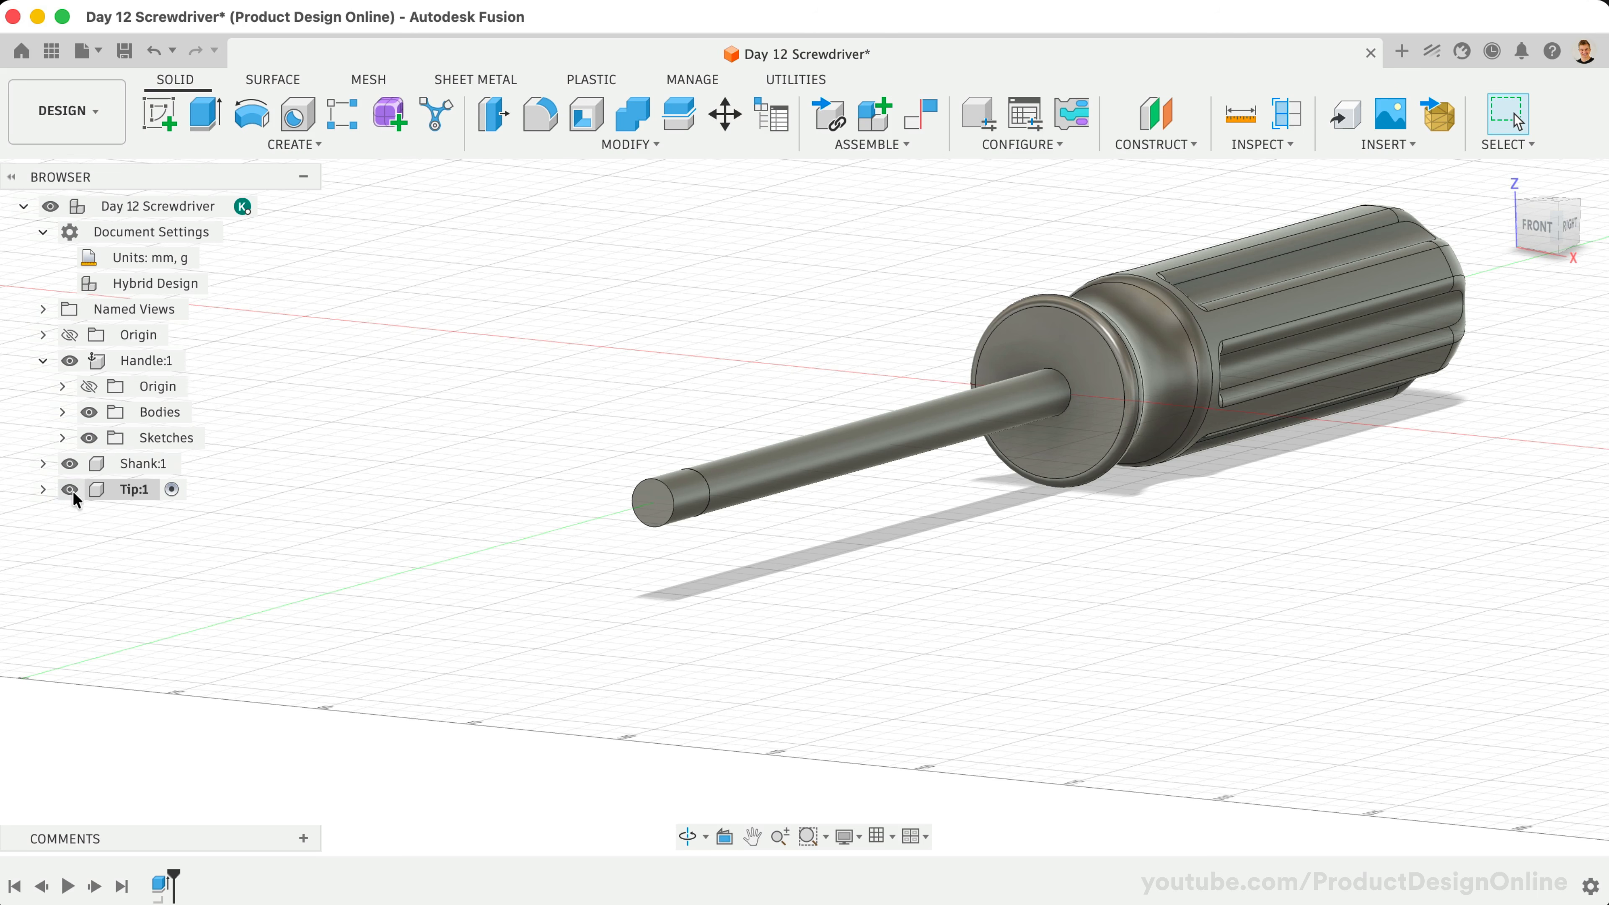
{"action": "left_click", "coordinate": [42, 488]}
{"action": "left_click", "coordinate": [62, 515]}
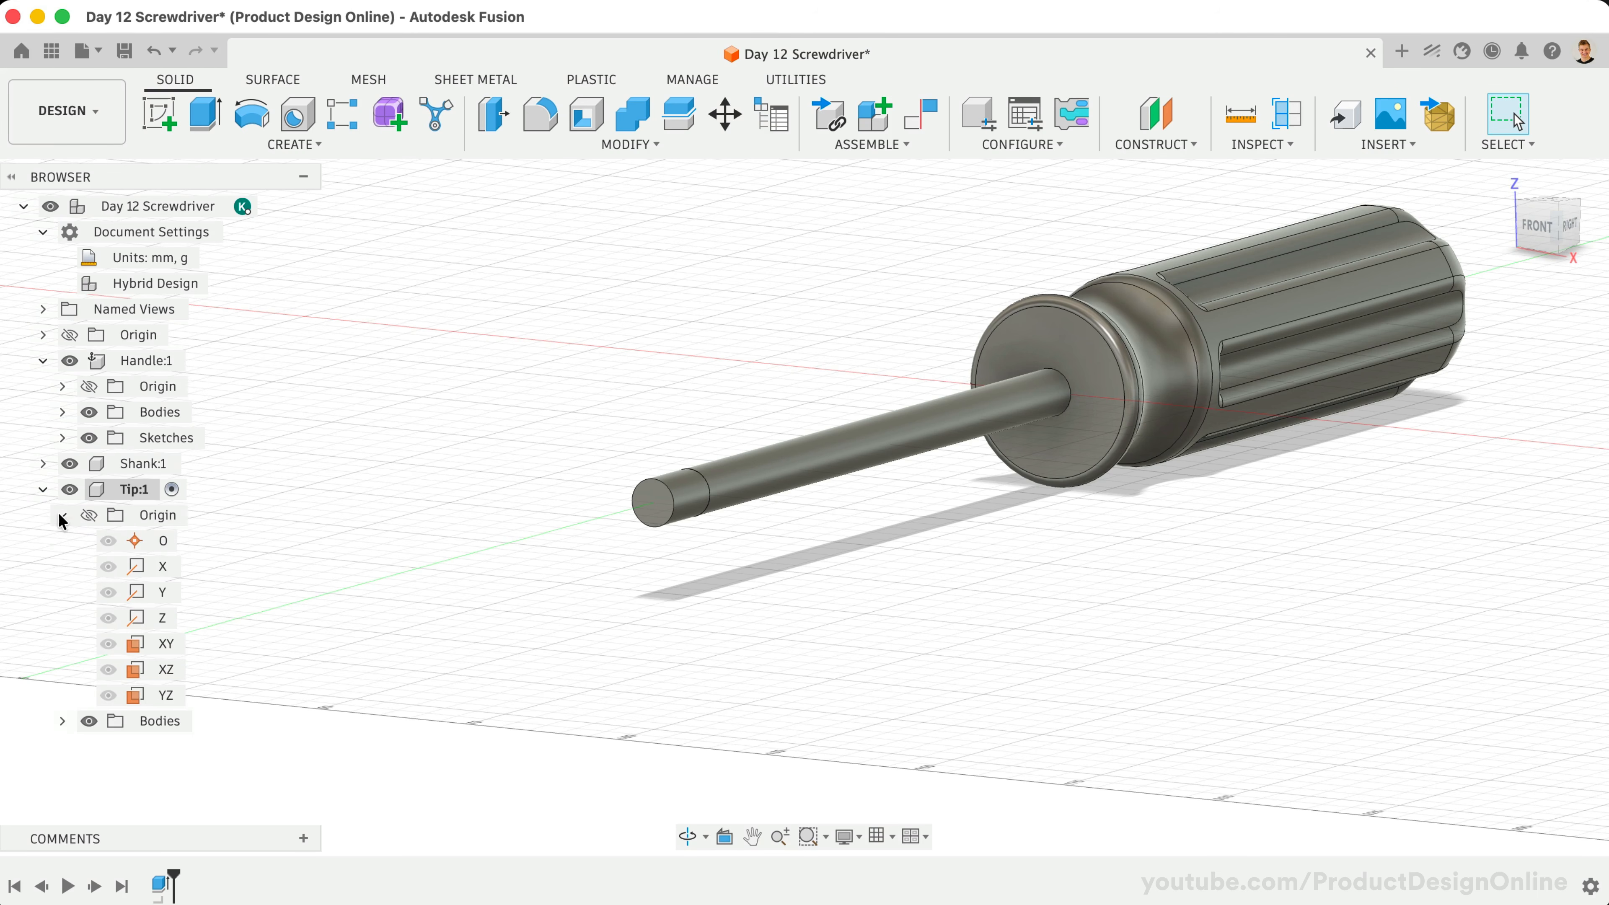
{"action": "left_click", "coordinate": [165, 698]}
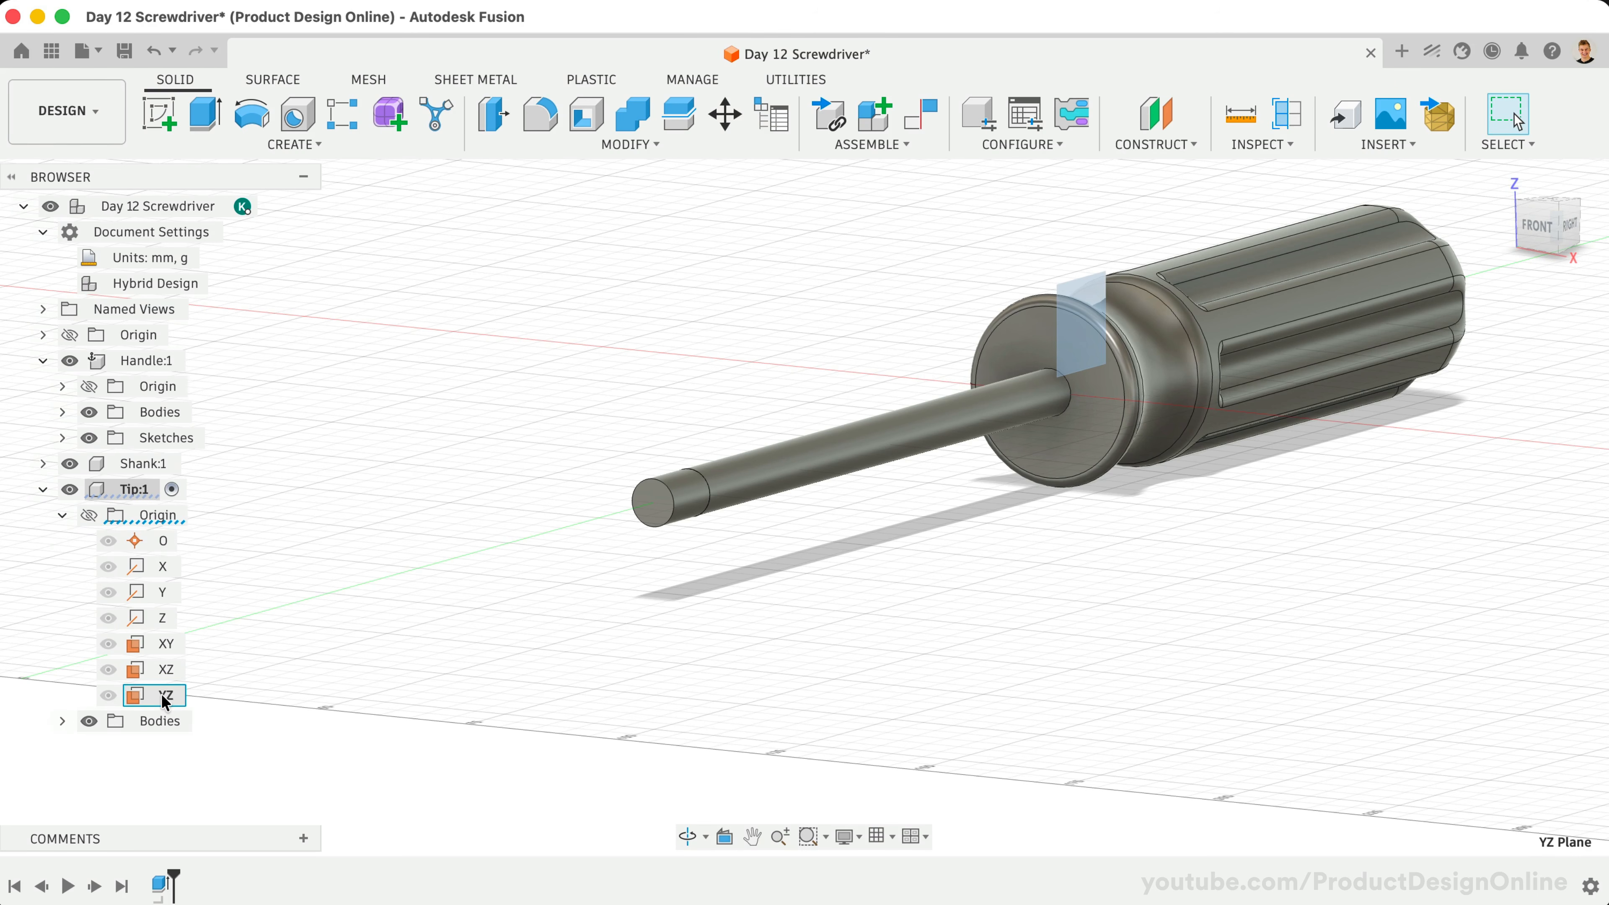
{"action": "right_click", "coordinate": [164, 697]}
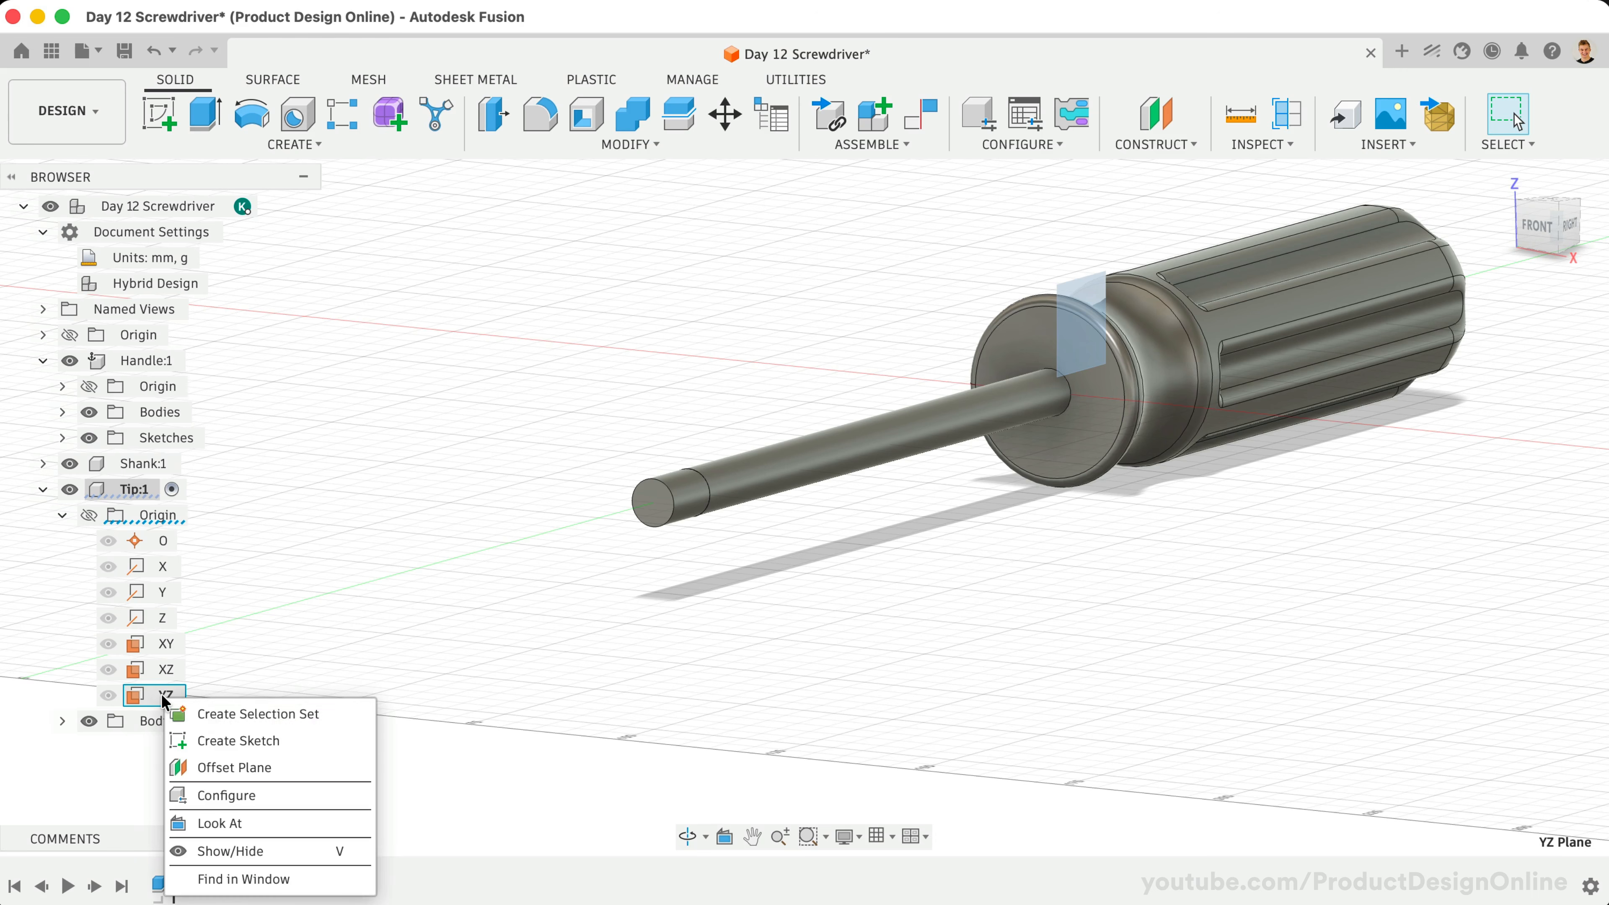
{"action": "left_click", "coordinate": [317, 739]}
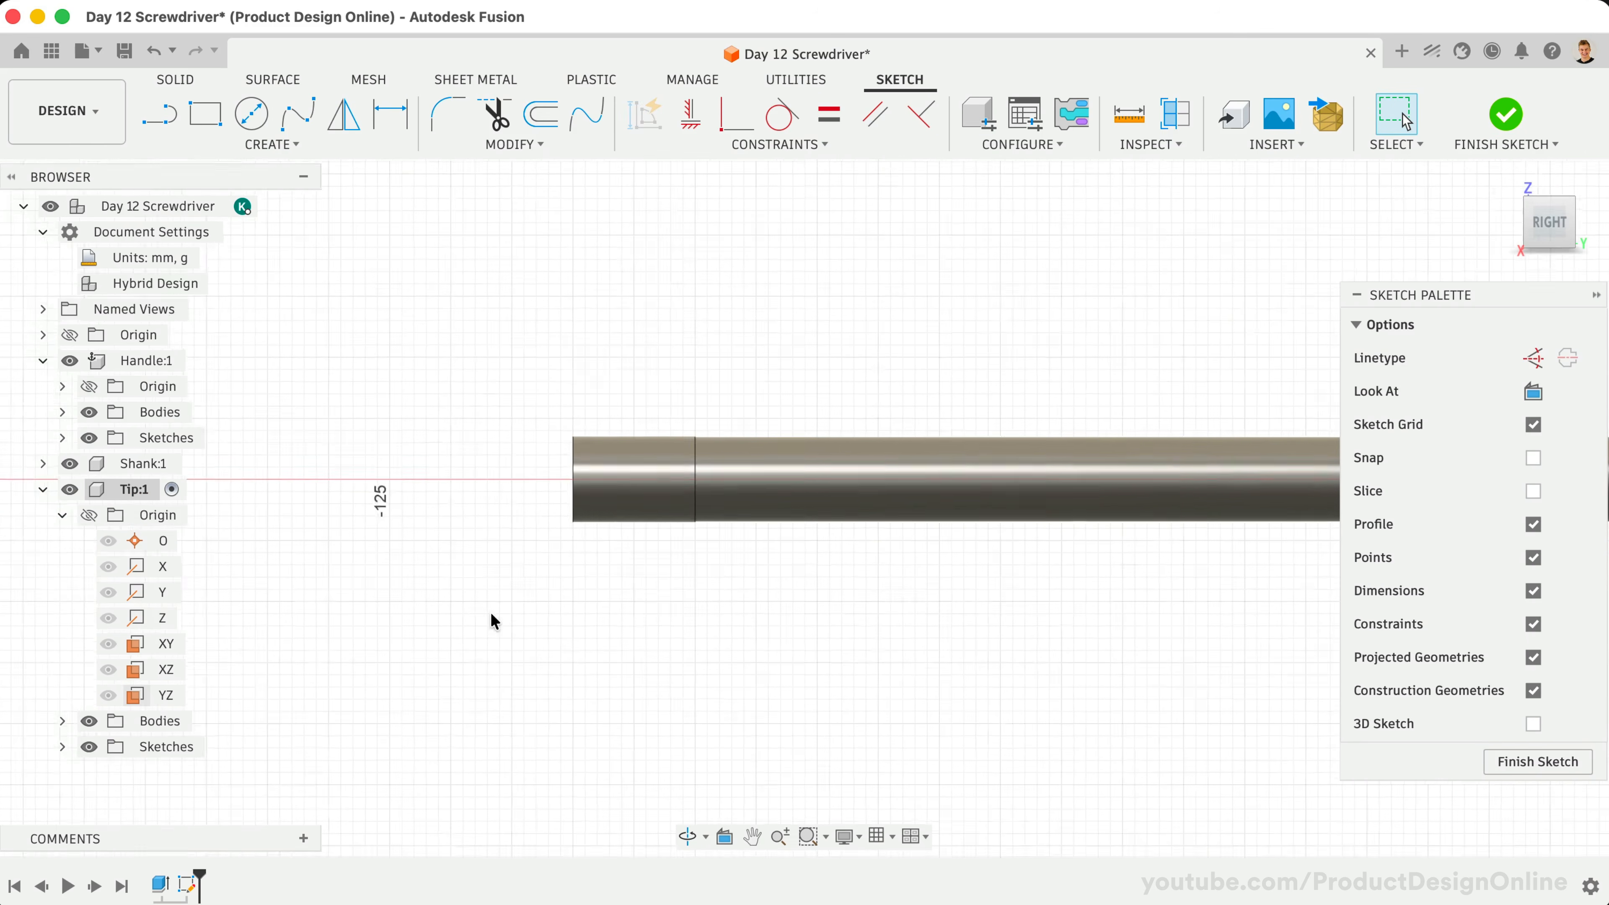
Bring the tip's cylindrical face outline into the sketch with Intersect, keeping Projection Link on
{"action": "left_click", "coordinate": [278, 145]}
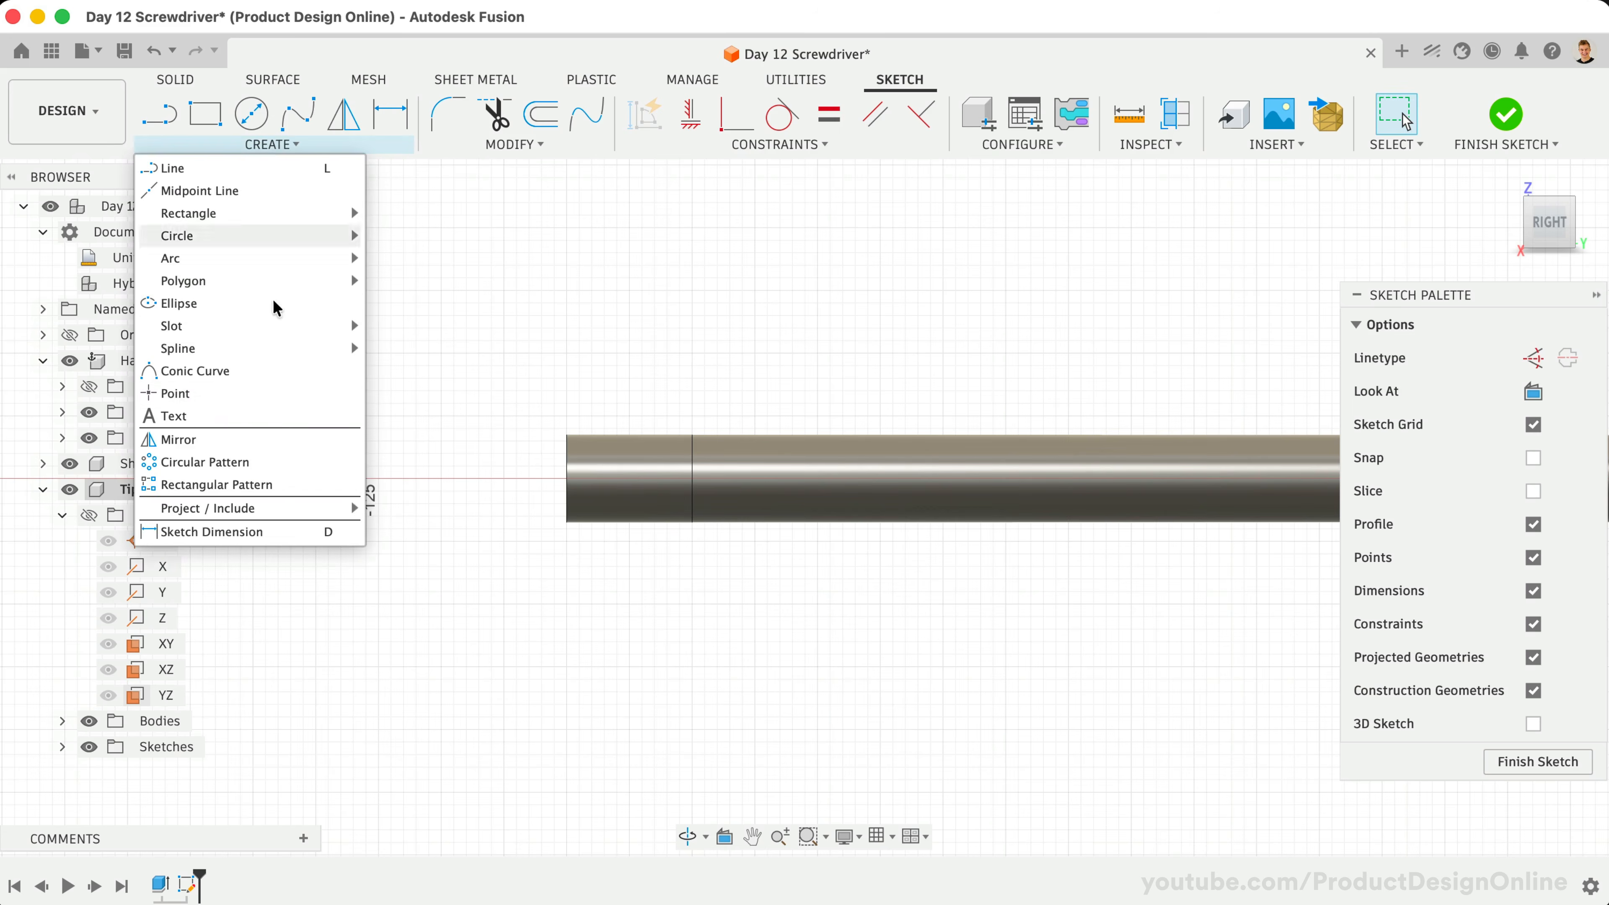
{"action": "mouse_move", "coordinate": [279, 508]}
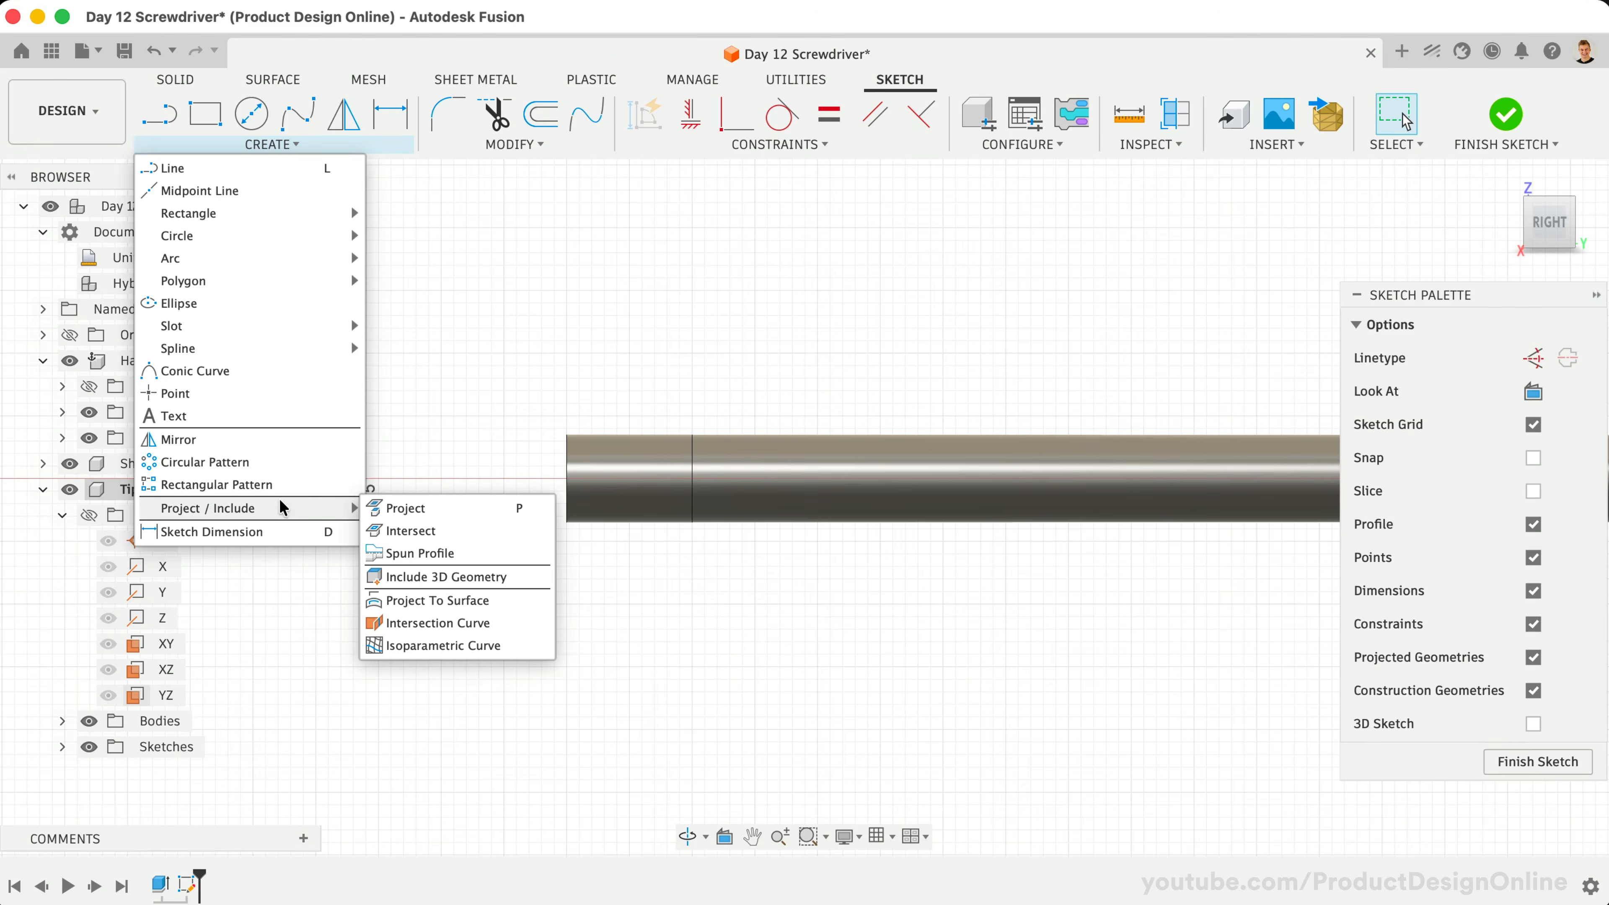
{"action": "left_click", "coordinate": [465, 527]}
{"action": "left_click", "coordinate": [619, 464]}
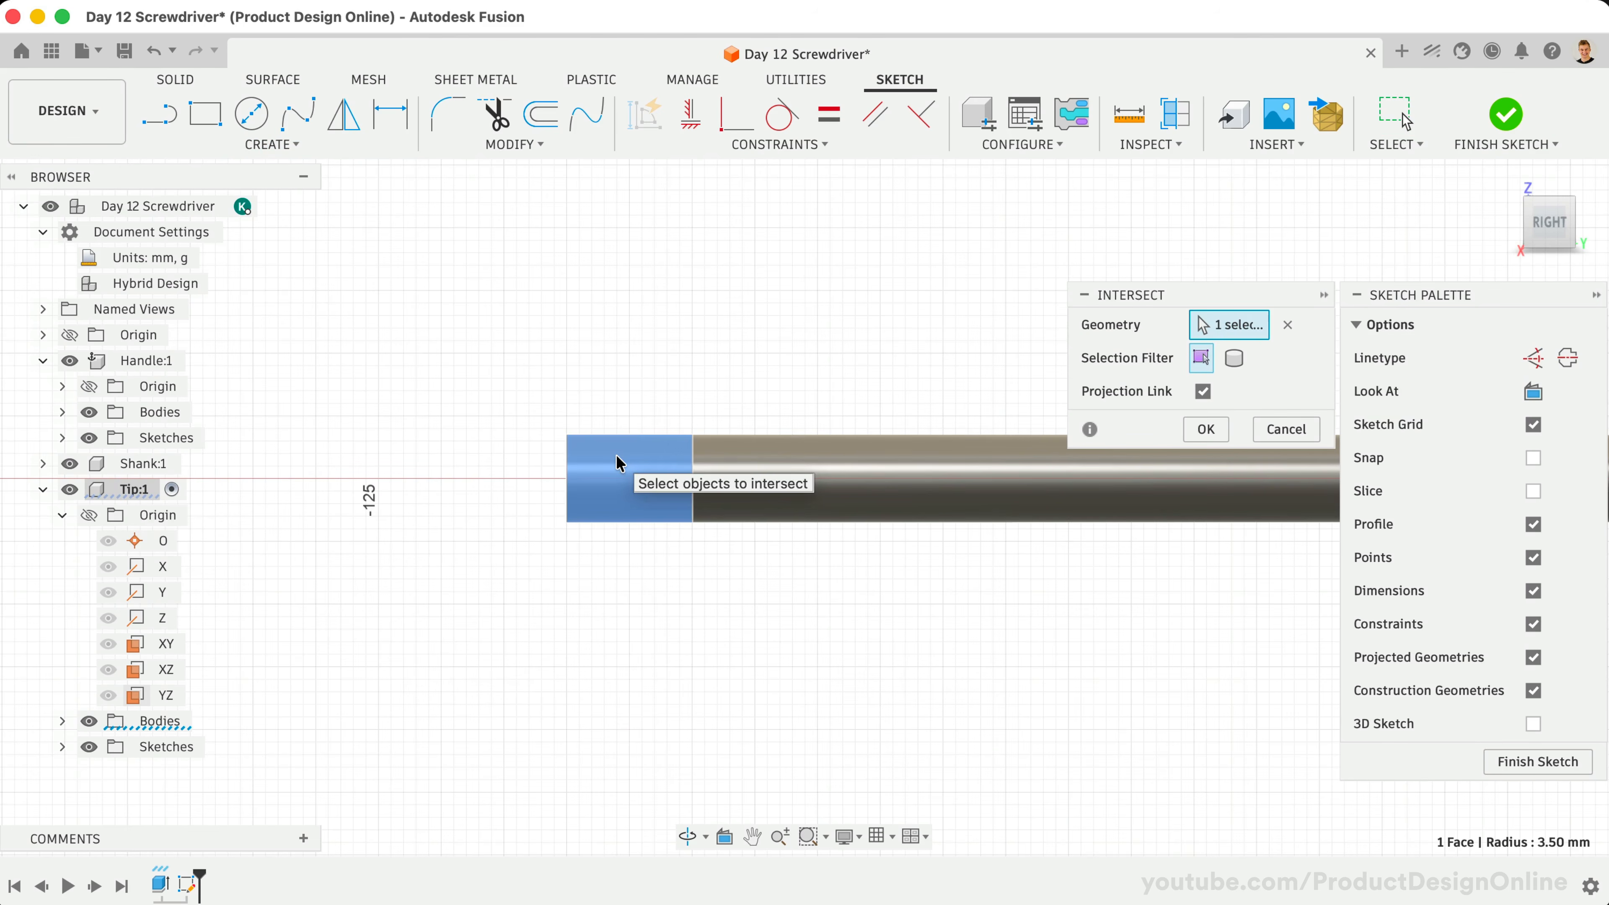
{"action": "left_click", "coordinate": [1206, 429]}
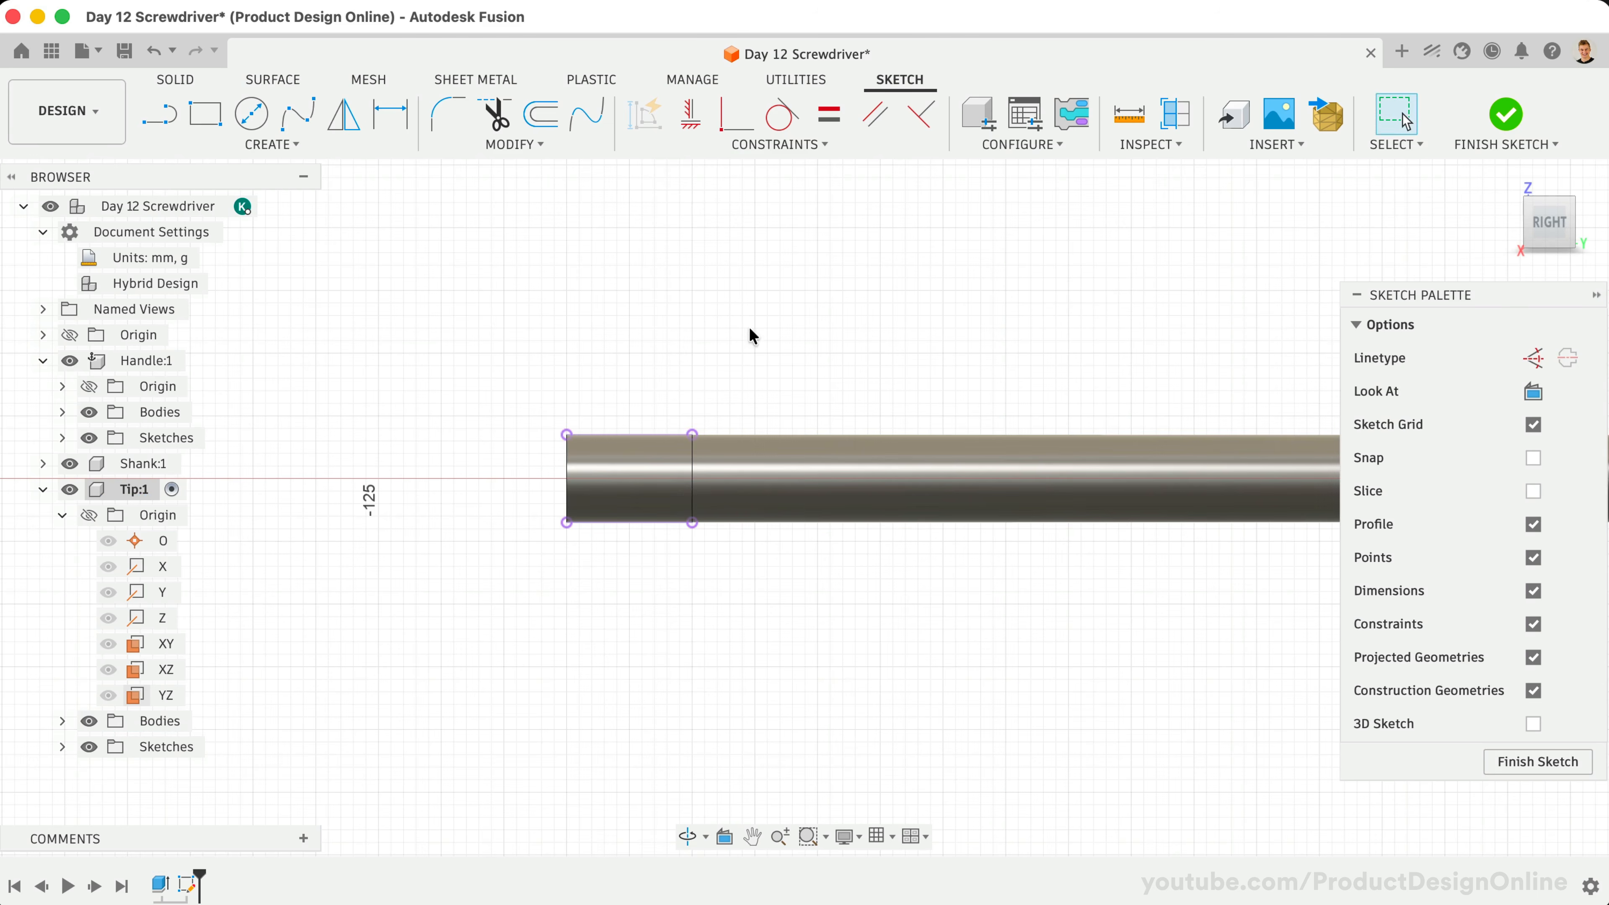
Sketch a concave 3-point arc from just beyond the tip's end face to its upper edge, with a chord of about 4.9 mm
{"action": "scroll", "coordinate": [546, 431], "scroll_direction": "up", "scroll_amount": 3}
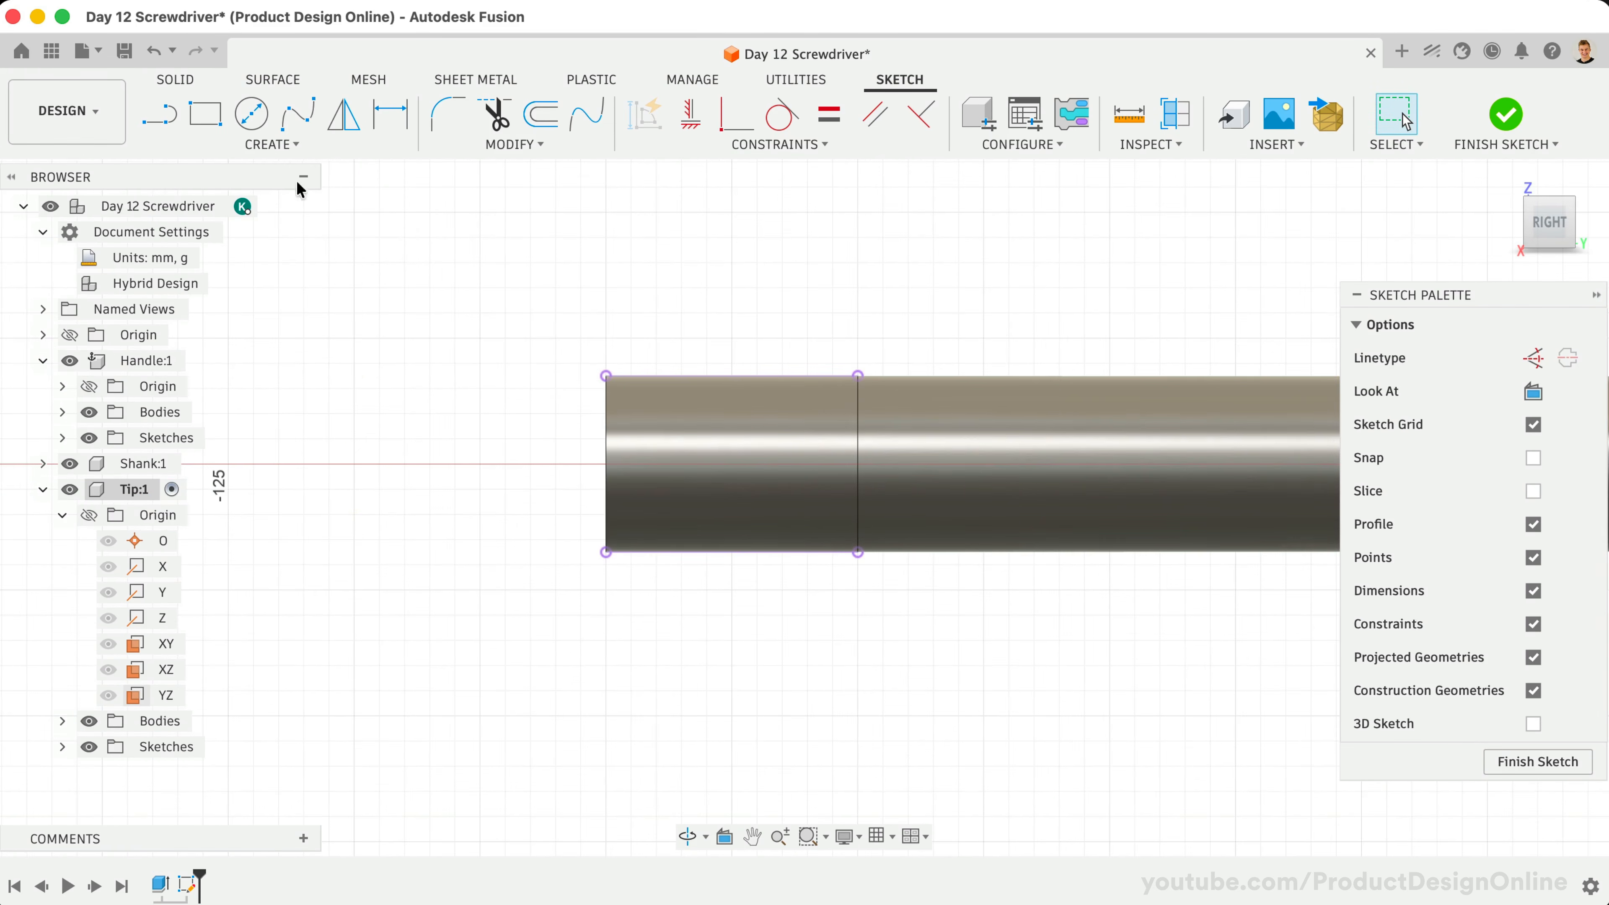
{"action": "left_click", "coordinate": [273, 144]}
{"action": "mouse_move", "coordinate": [270, 261]}
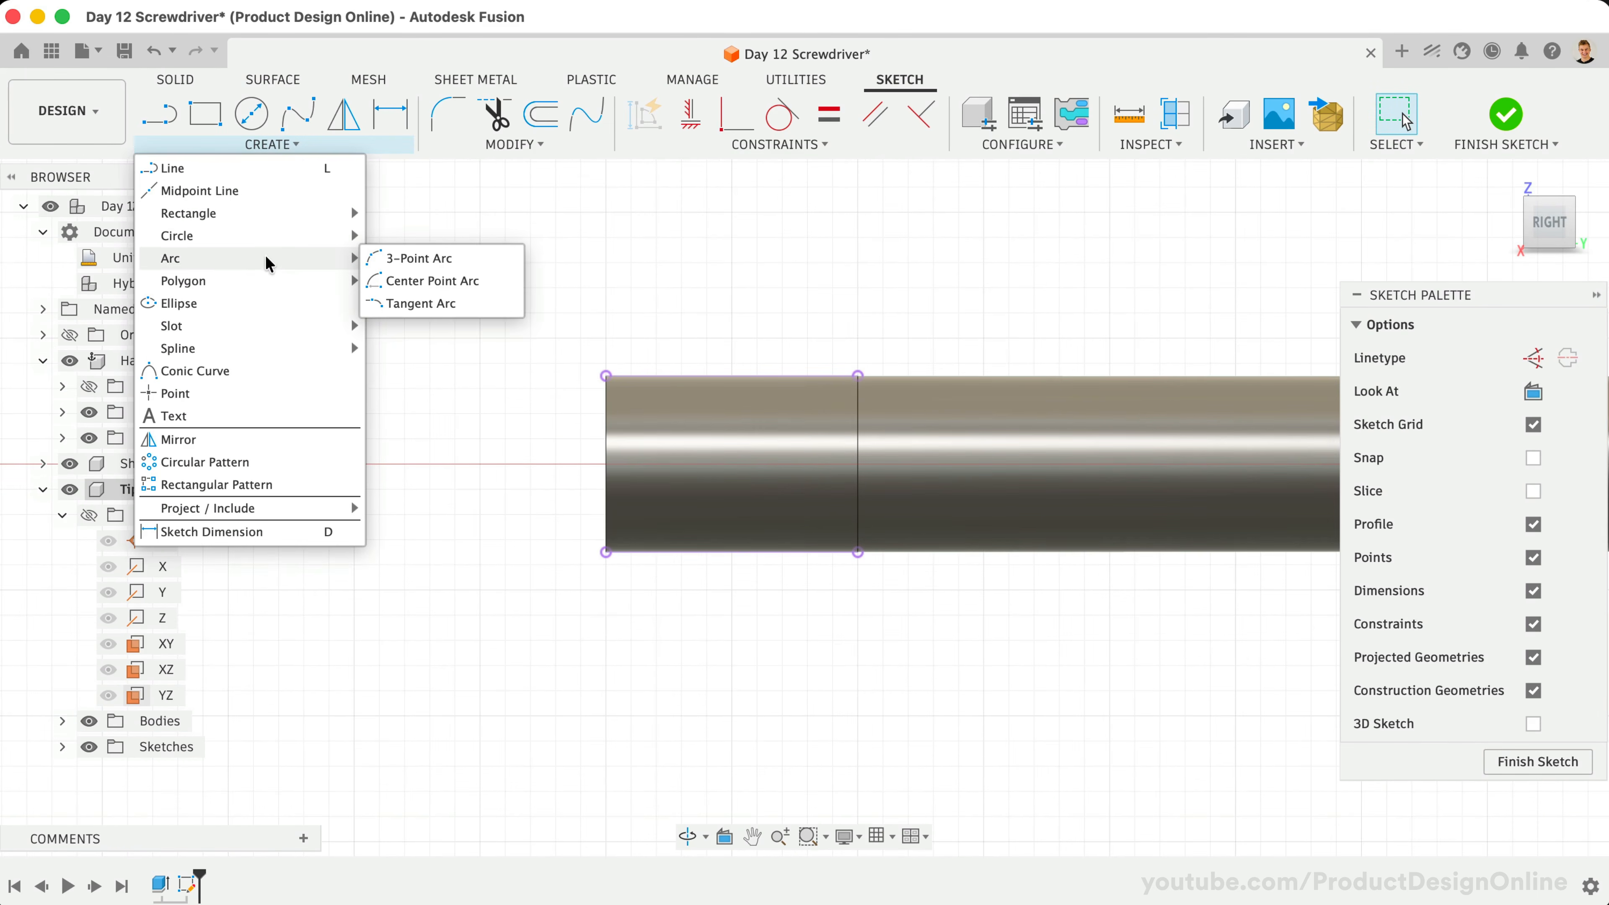
{"action": "left_click", "coordinate": [408, 258]}
{"action": "scroll", "coordinate": [713, 452], "scroll_direction": "up", "scroll_amount": 2}
{"action": "scroll", "coordinate": [709, 442], "scroll_direction": "up", "scroll_amount": 2}
{"action": "middle_click_drag", "start_coordinate": [710, 443], "coordinate": [755, 549]}
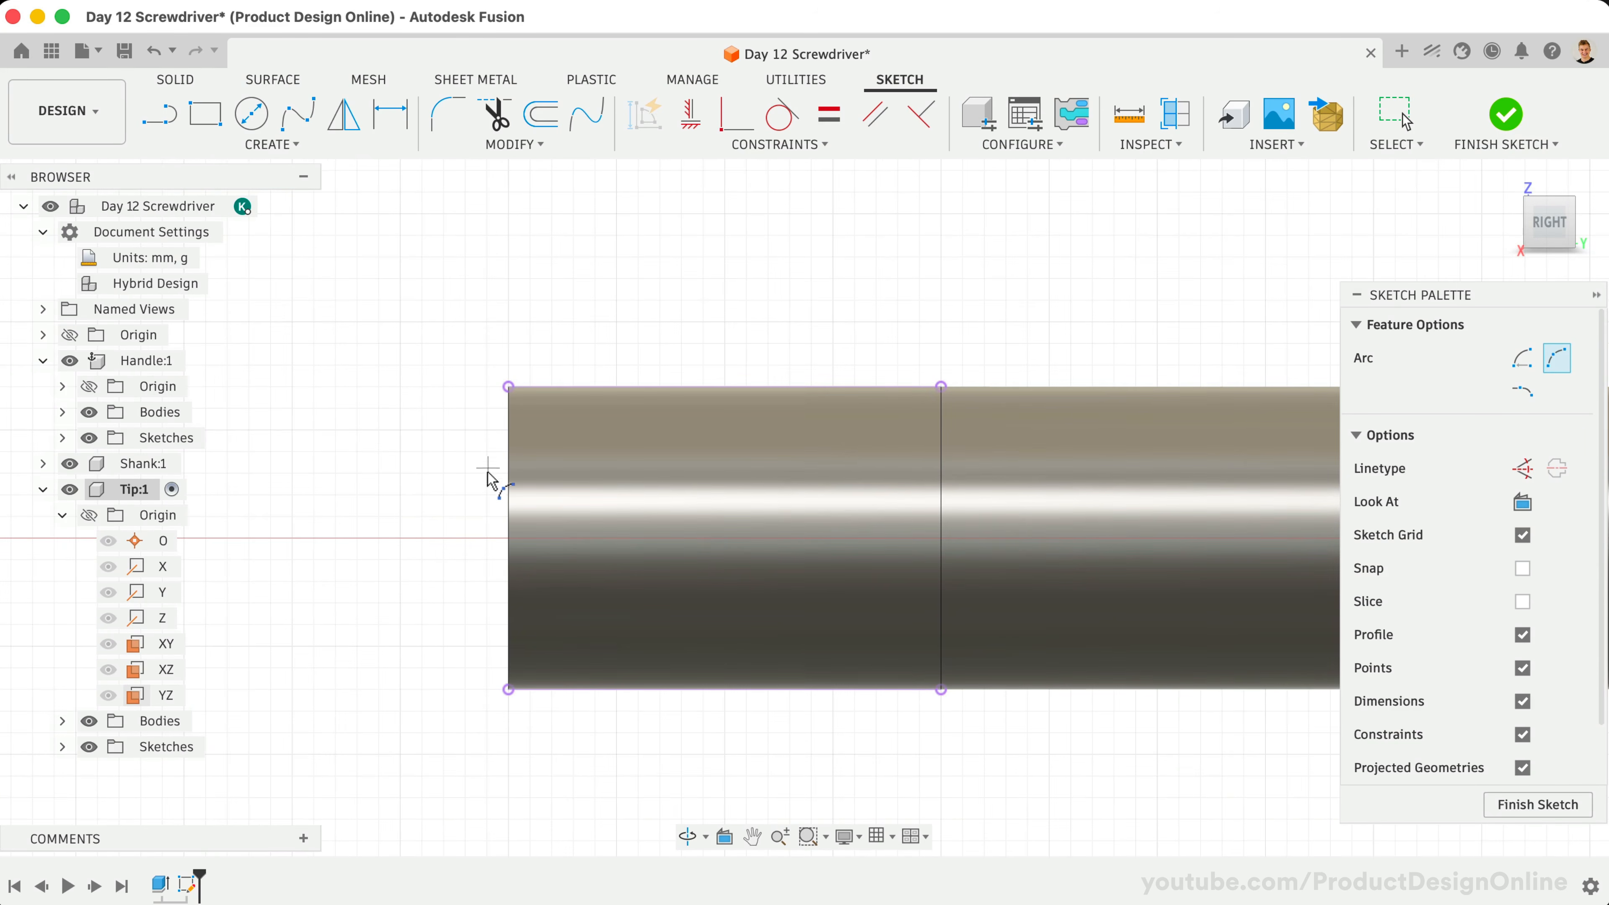
{"action": "left_click", "coordinate": [499, 496]}
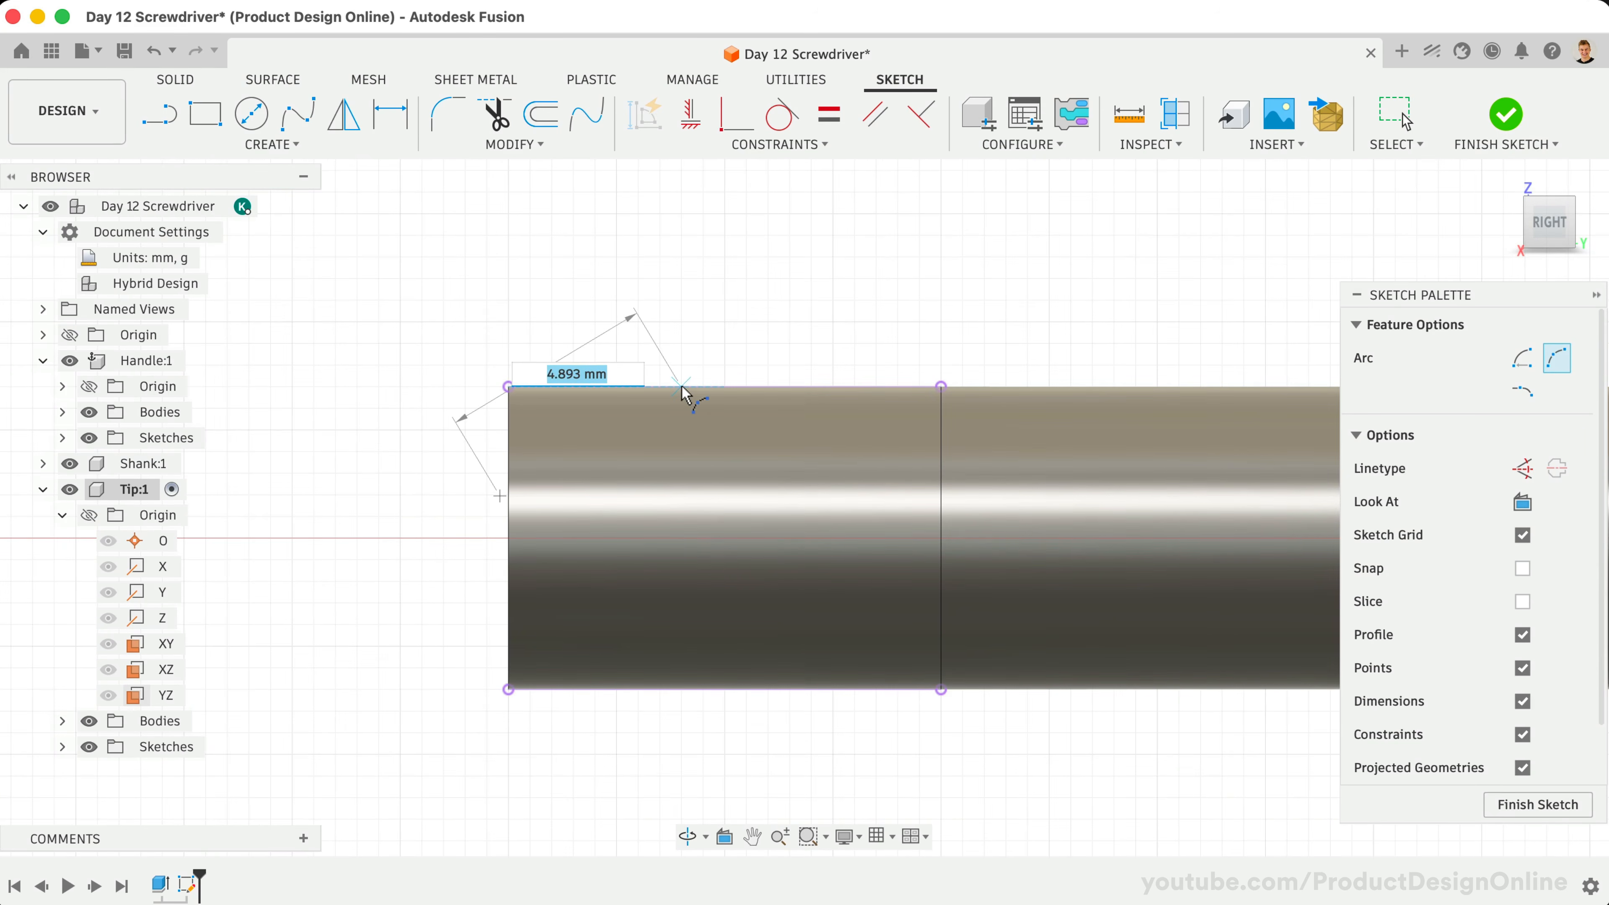
{"action": "left_click", "coordinate": [682, 387]}
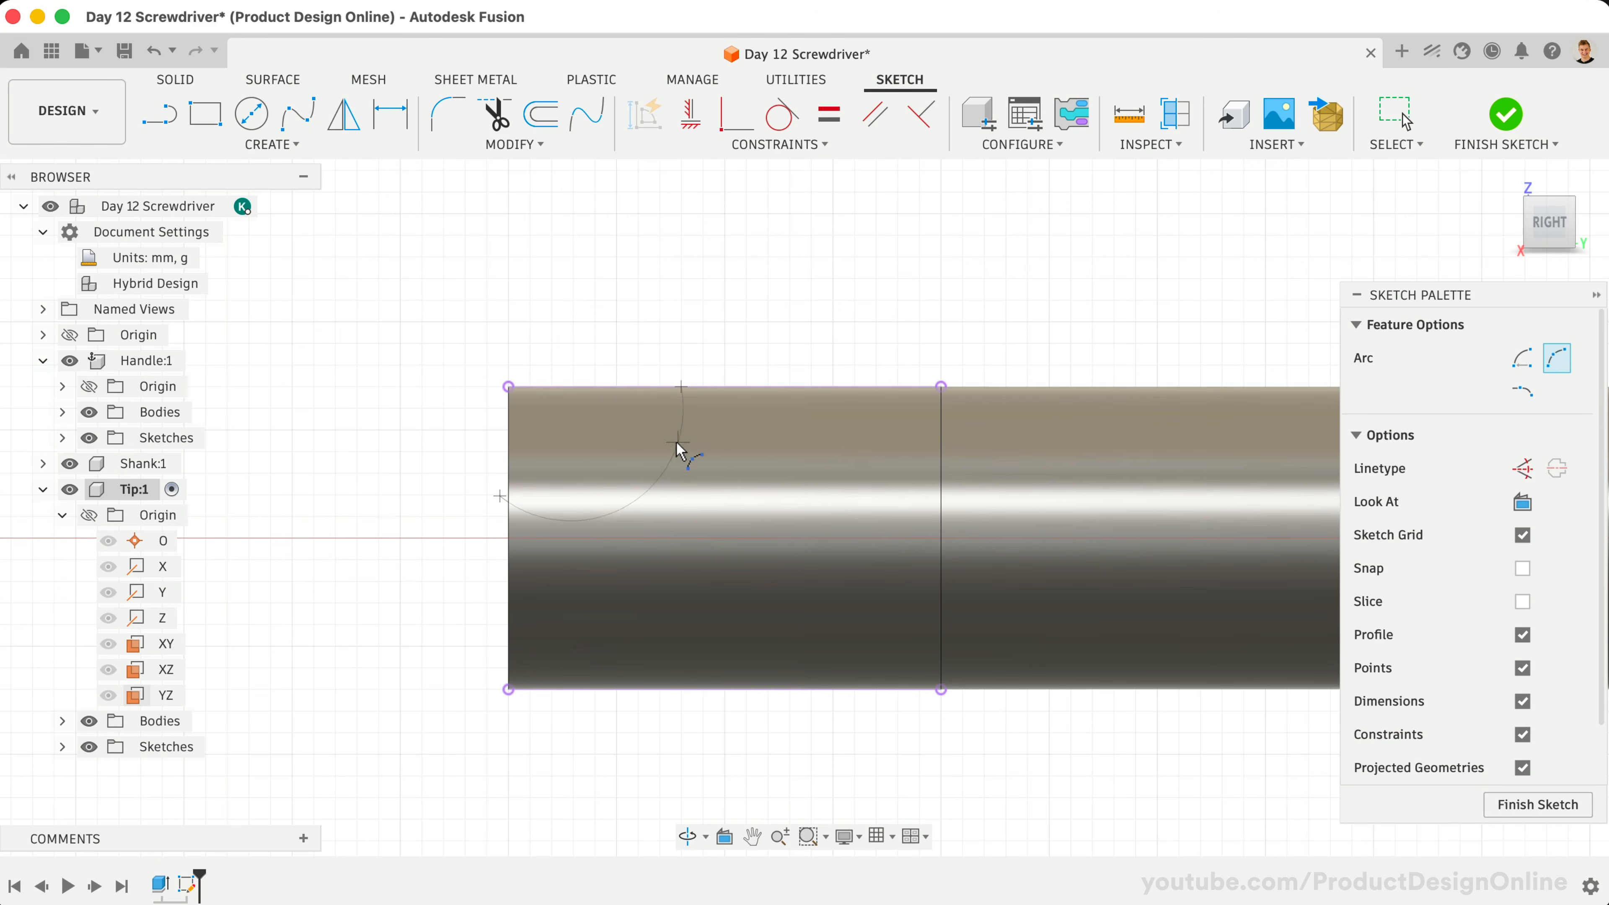
{"action": "left_click", "coordinate": [638, 438]}
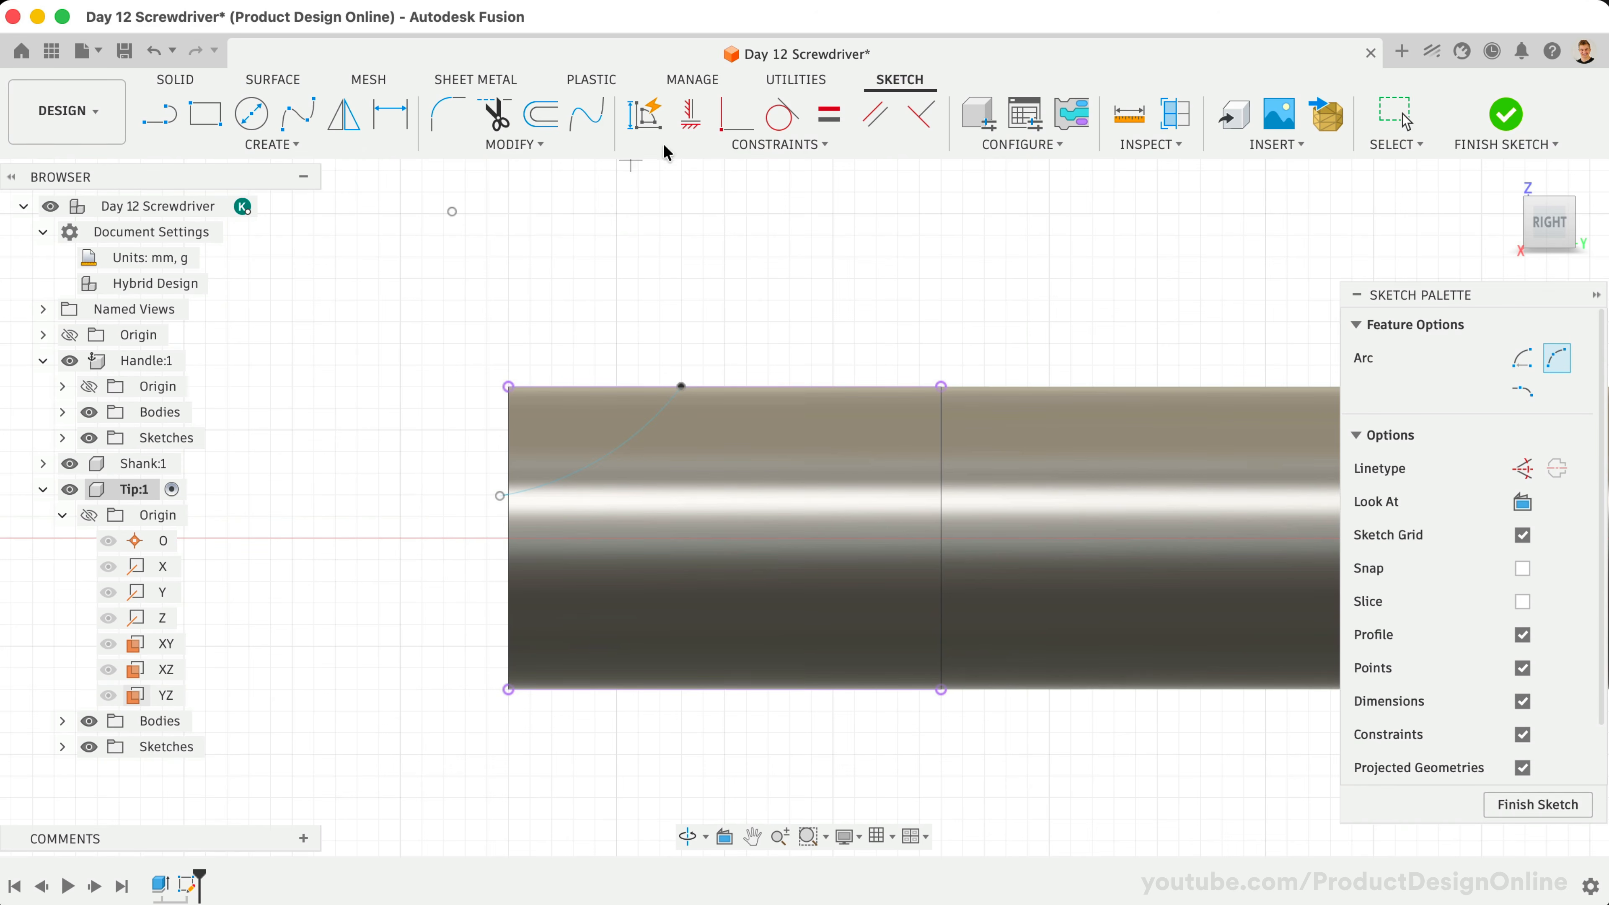
Constrain the arc's lower endpoint vertically in line with the upper corner of the tip's end face
{"action": "left_click", "coordinate": [691, 114]}
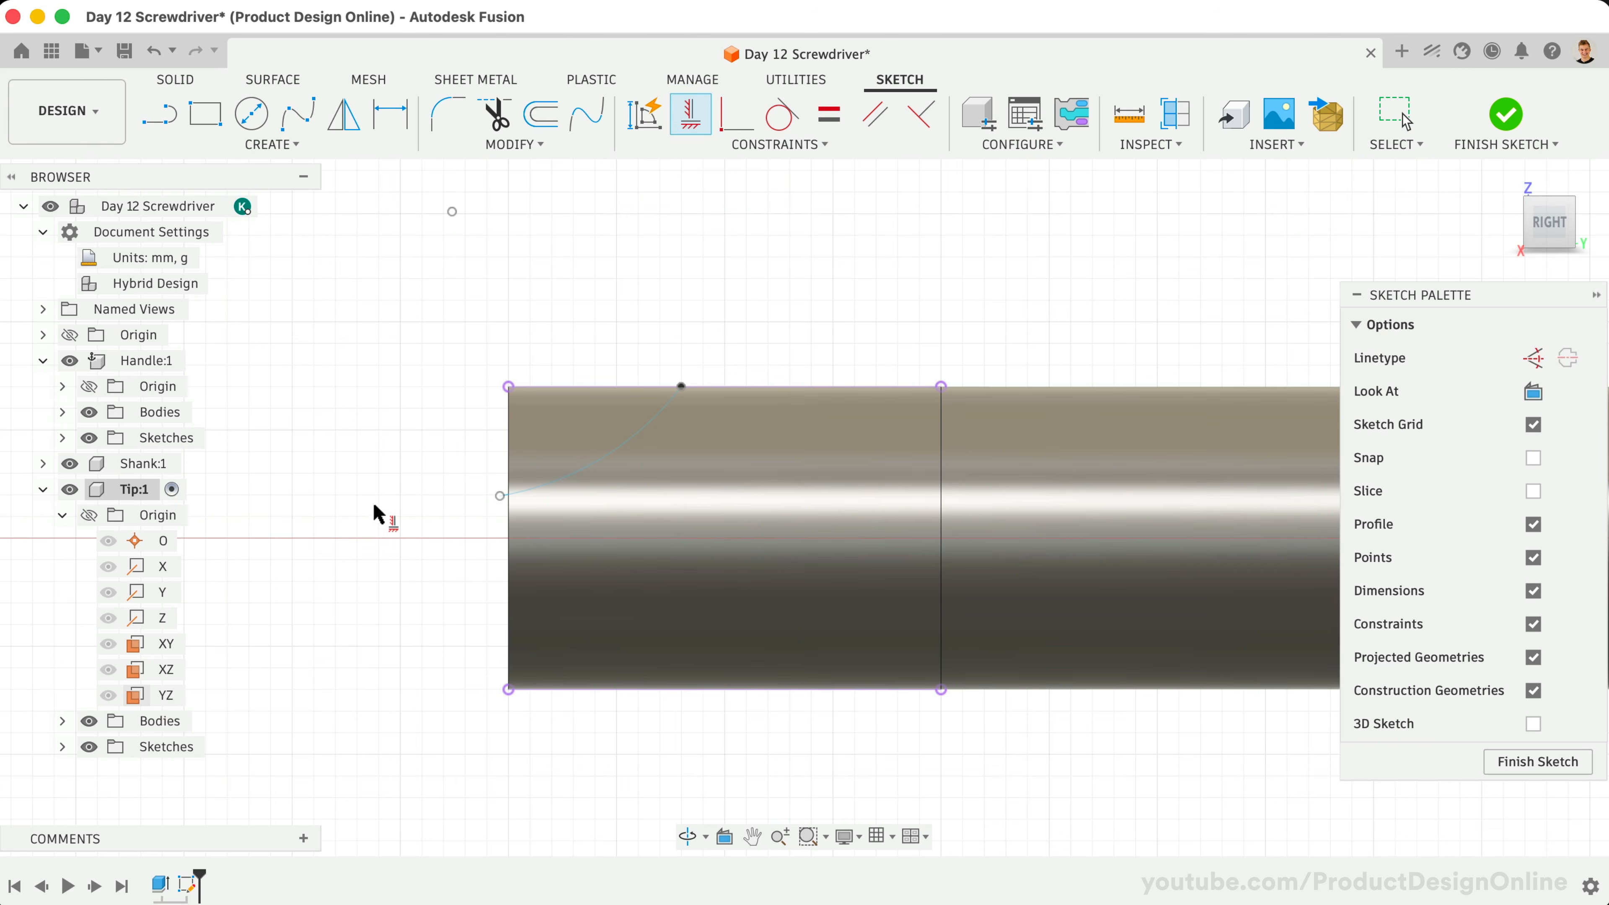
{"action": "left_click", "coordinate": [498, 496]}
{"action": "left_click", "coordinate": [506, 387]}
Dimension the arc's lower endpoint 0.5 mm above the centre point of the tip's end face
{"action": "left_click", "coordinate": [386, 118]}
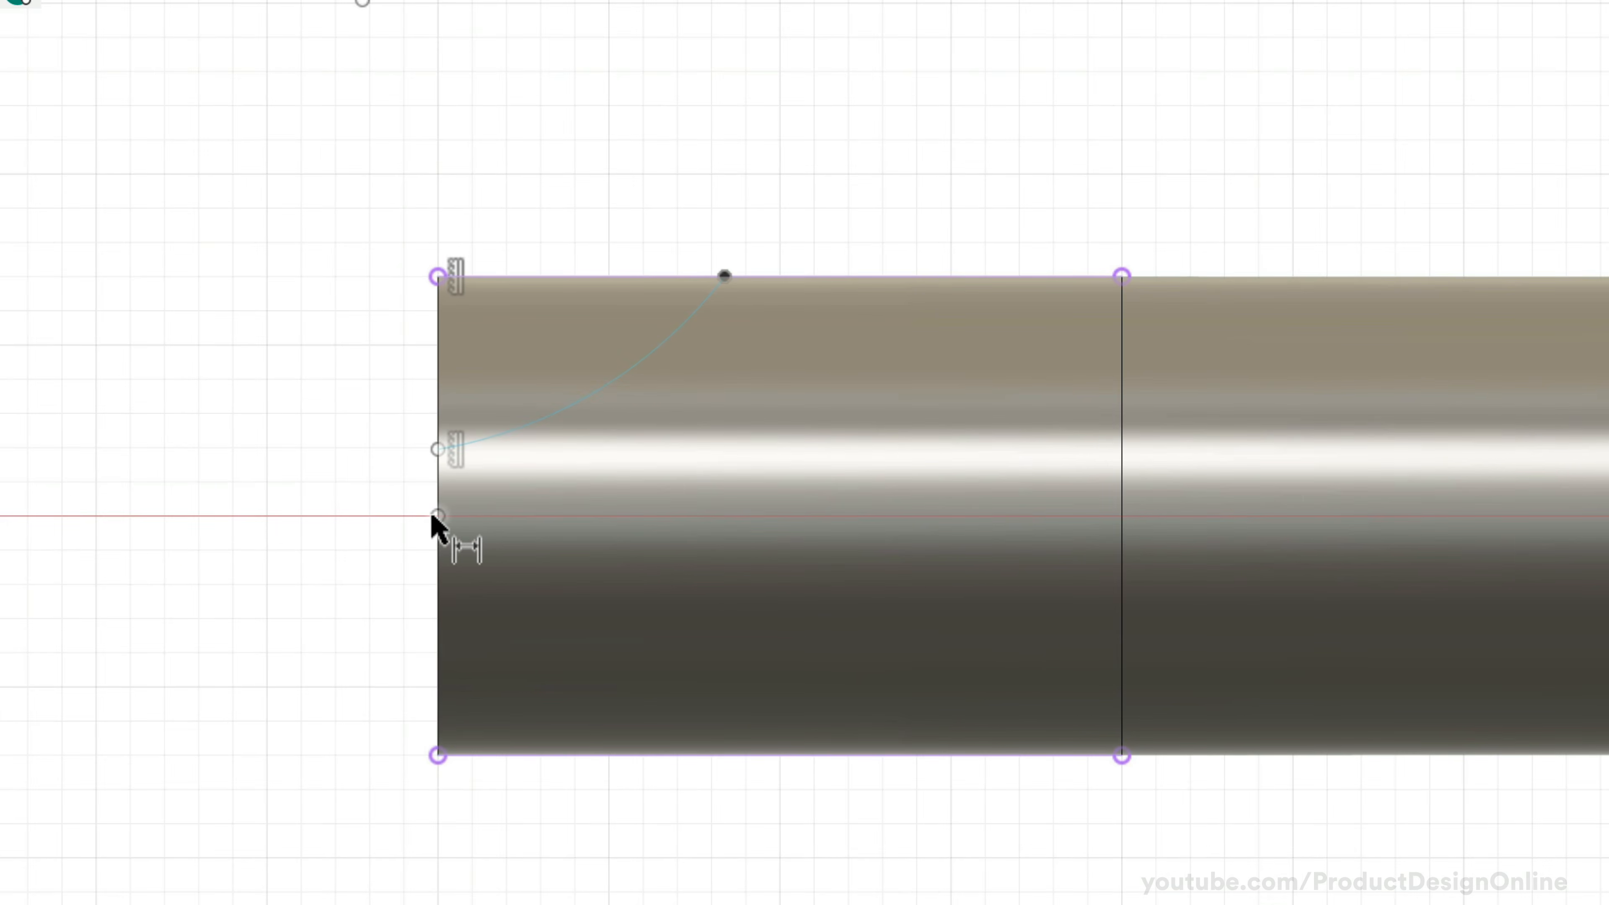
{"action": "left_click", "coordinate": [438, 516]}
{"action": "left_click", "coordinate": [438, 450]}
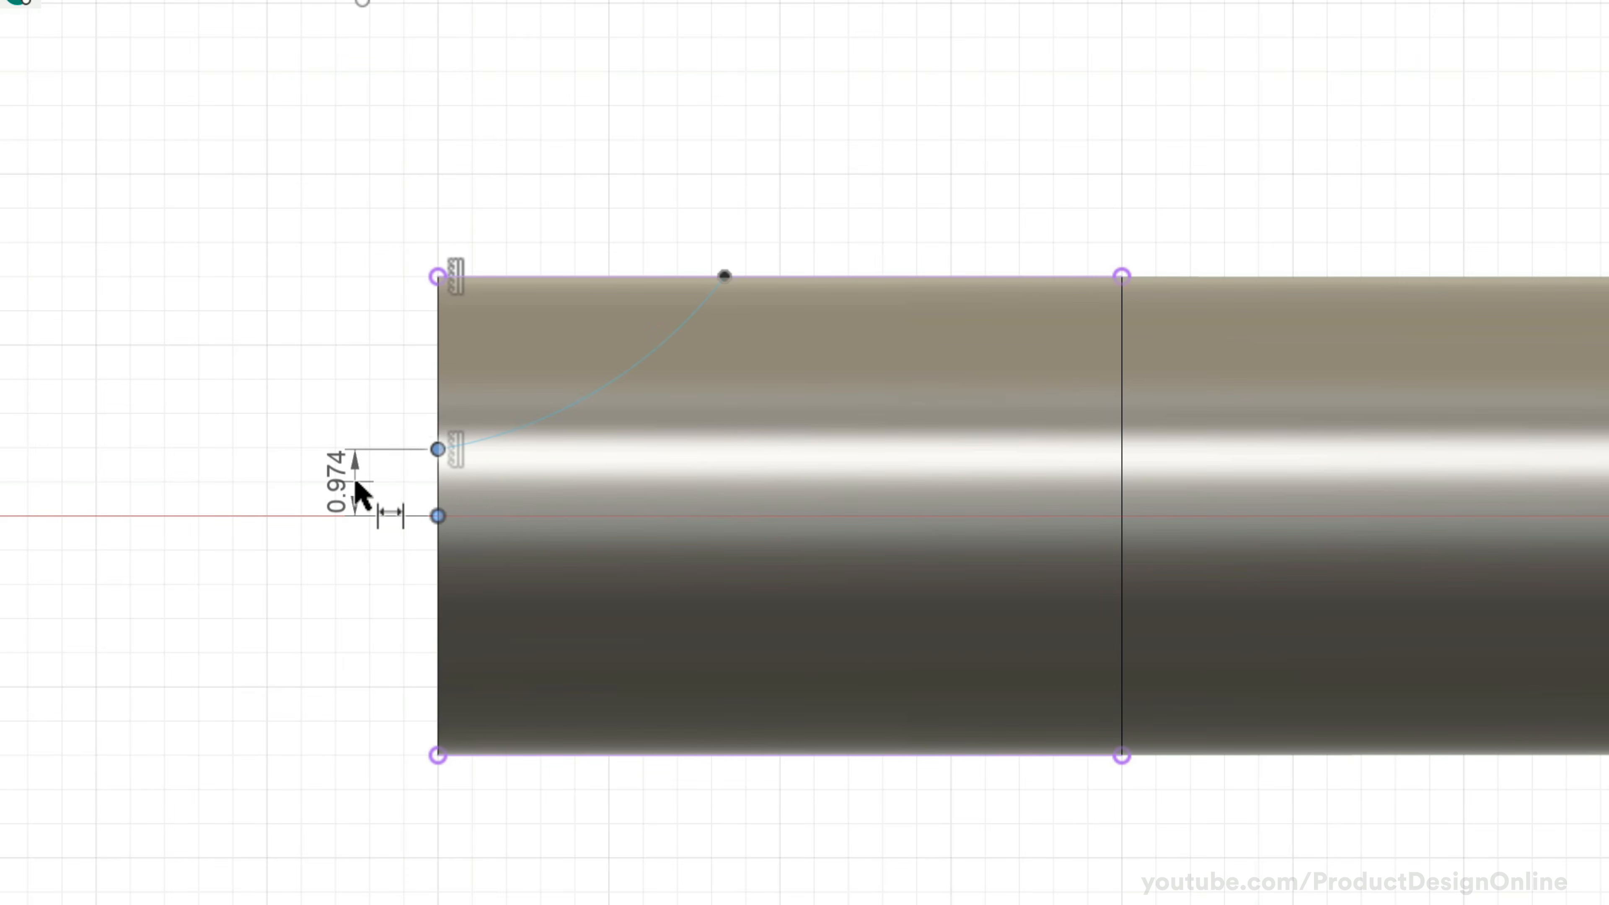
{"action": "left_click", "coordinate": [355, 484]}
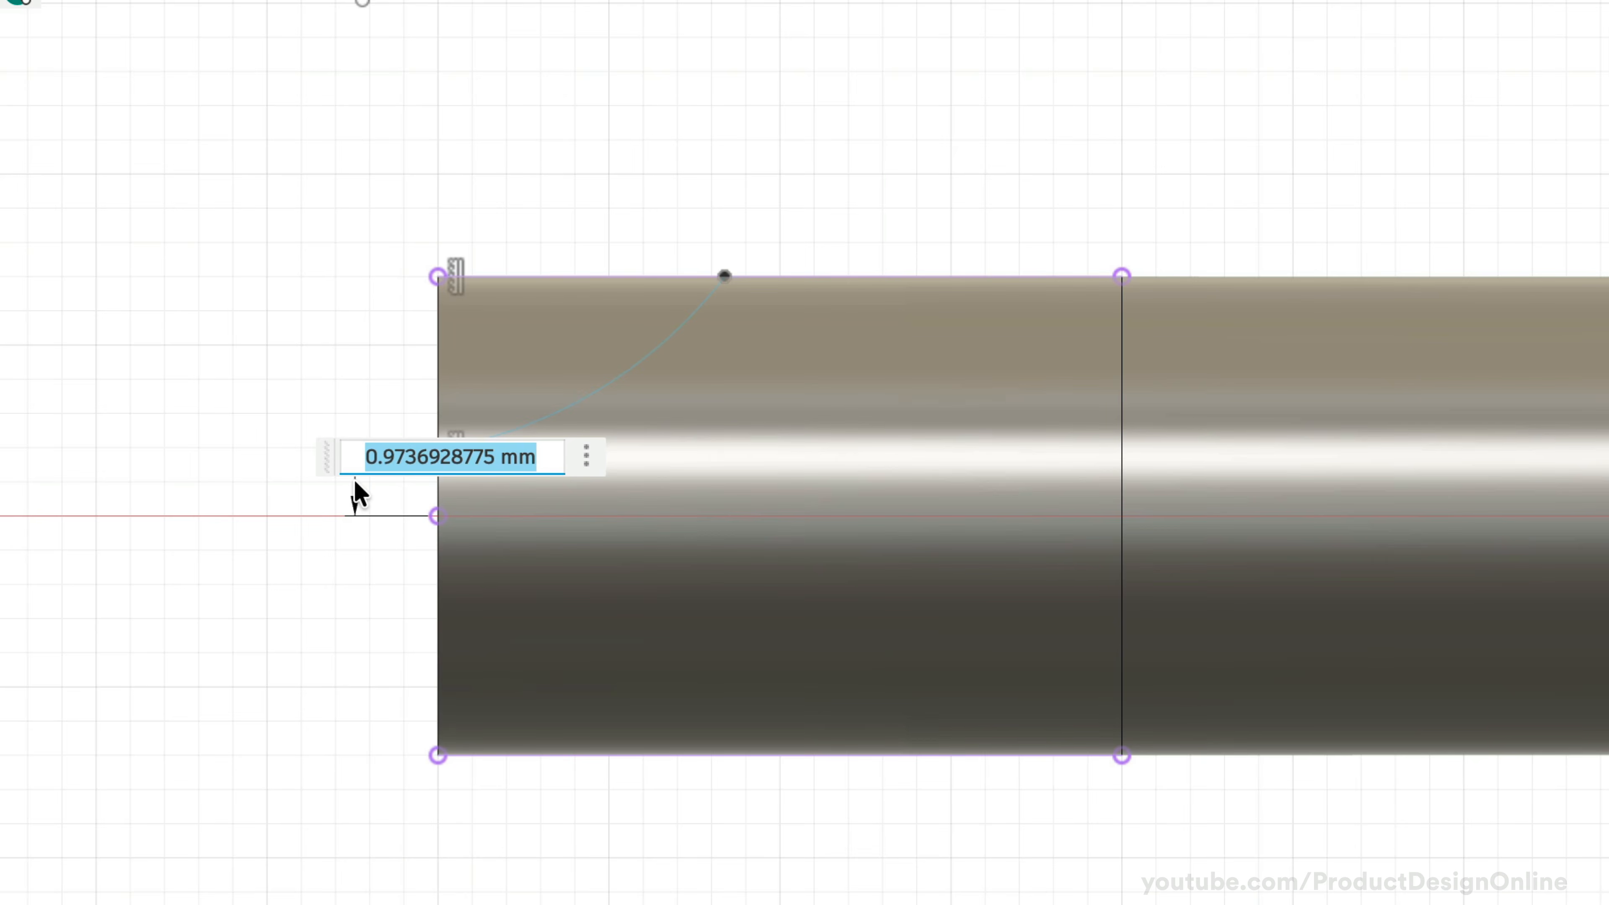
{"action": "type", "text": "0.5"}
{"action": "key", "text": "Return"}
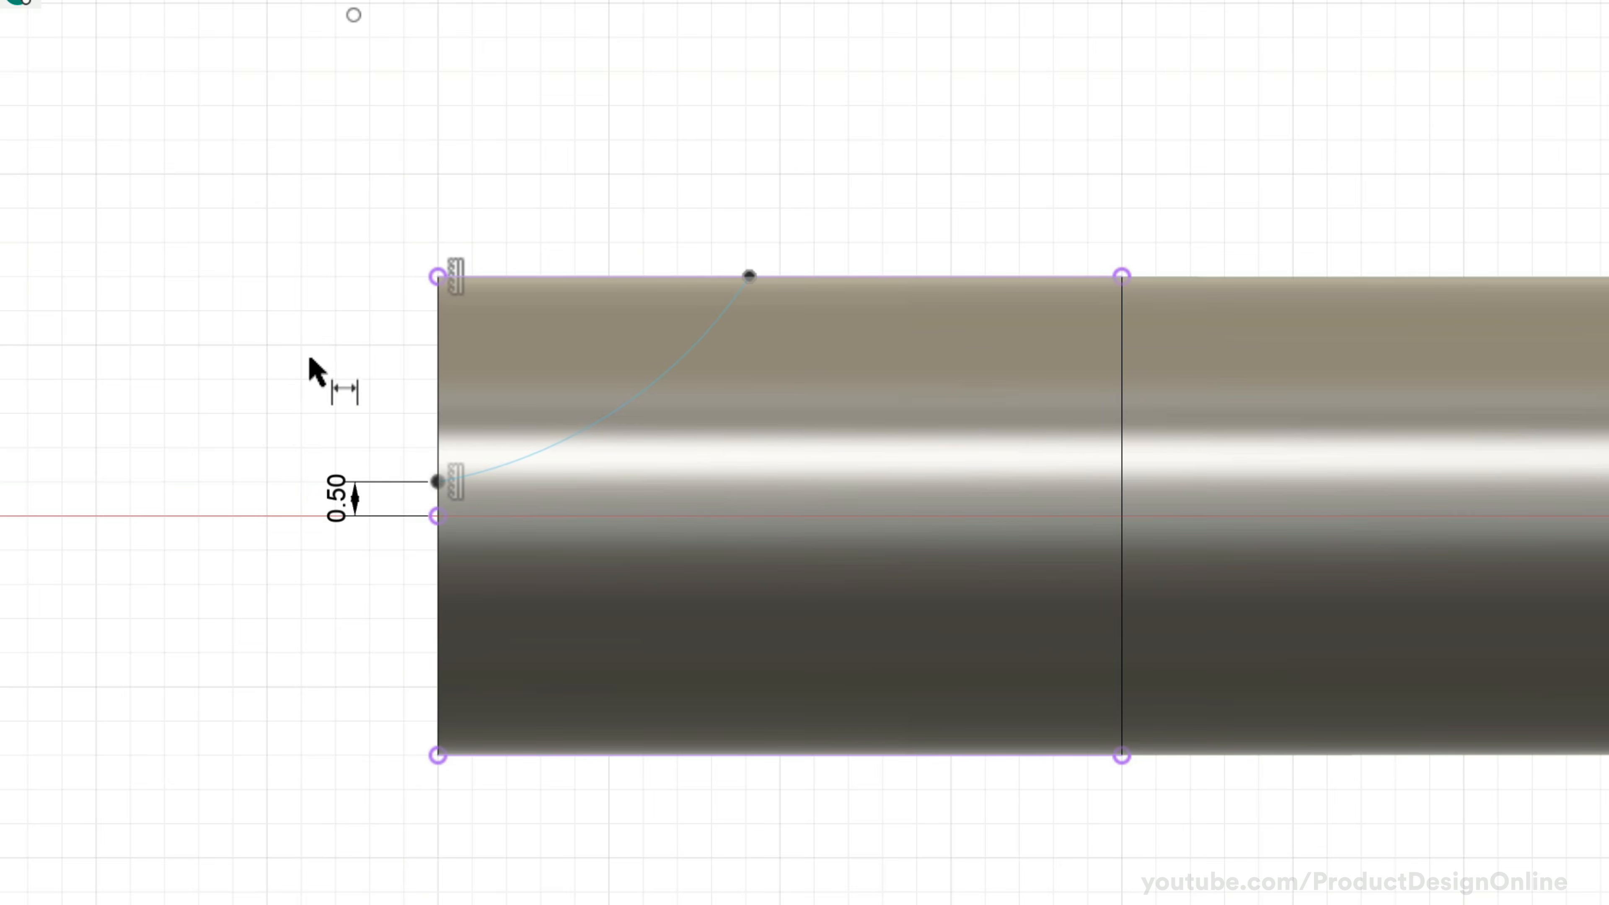
Dimension the arc's upper endpoint 9 mm from the upper corner of the tip's end face
{"action": "left_click", "coordinate": [437, 276]}
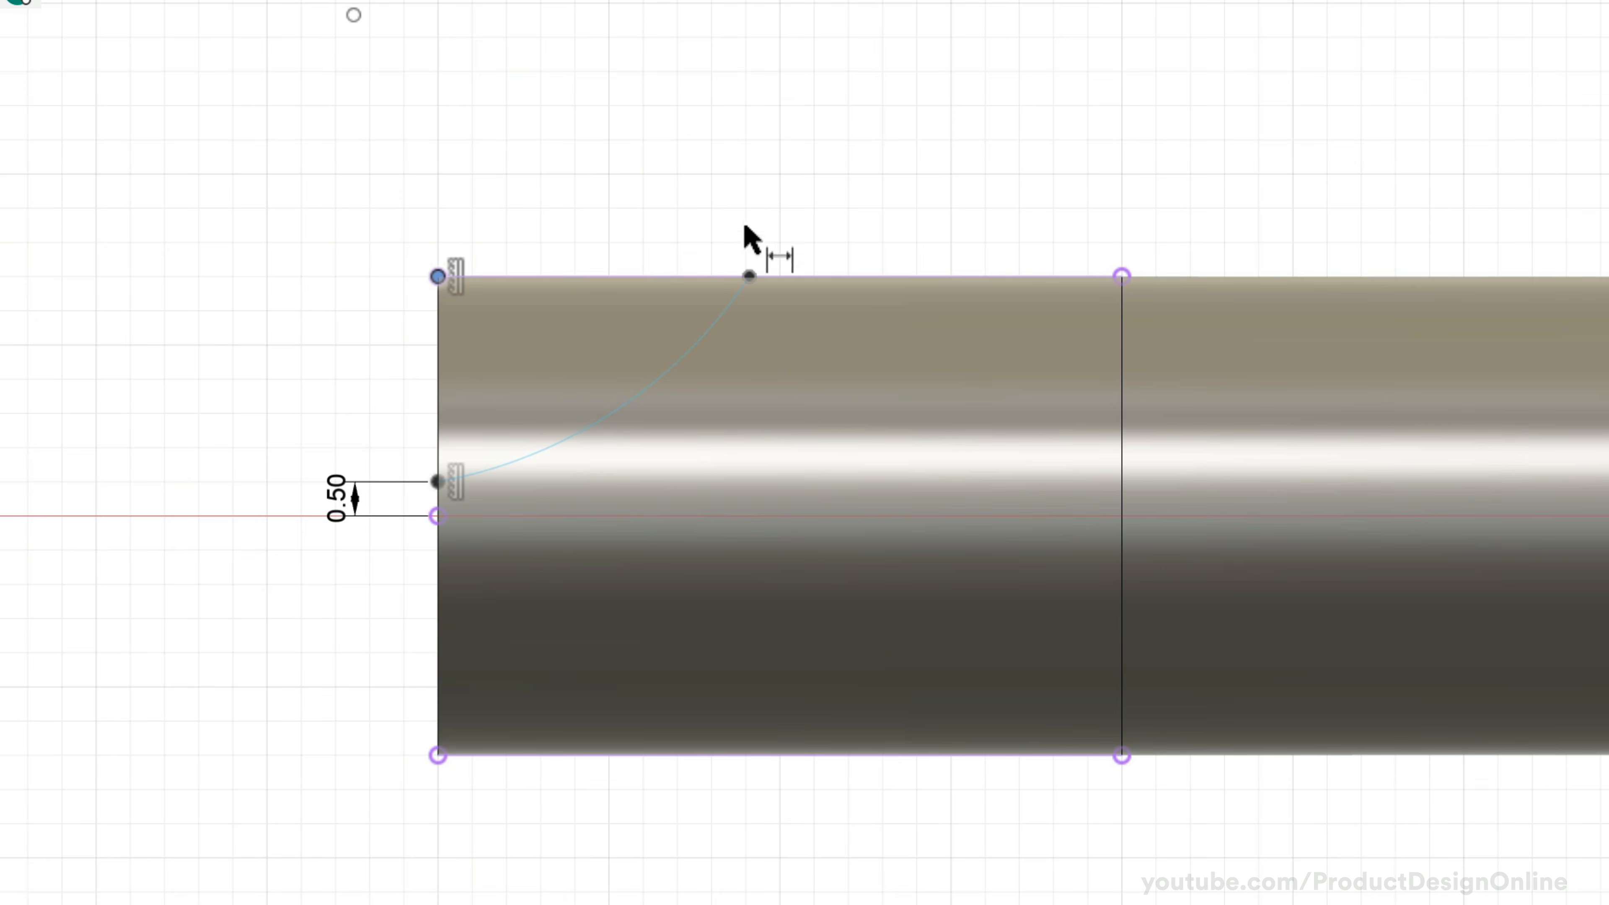
{"action": "left_click", "coordinate": [749, 276]}
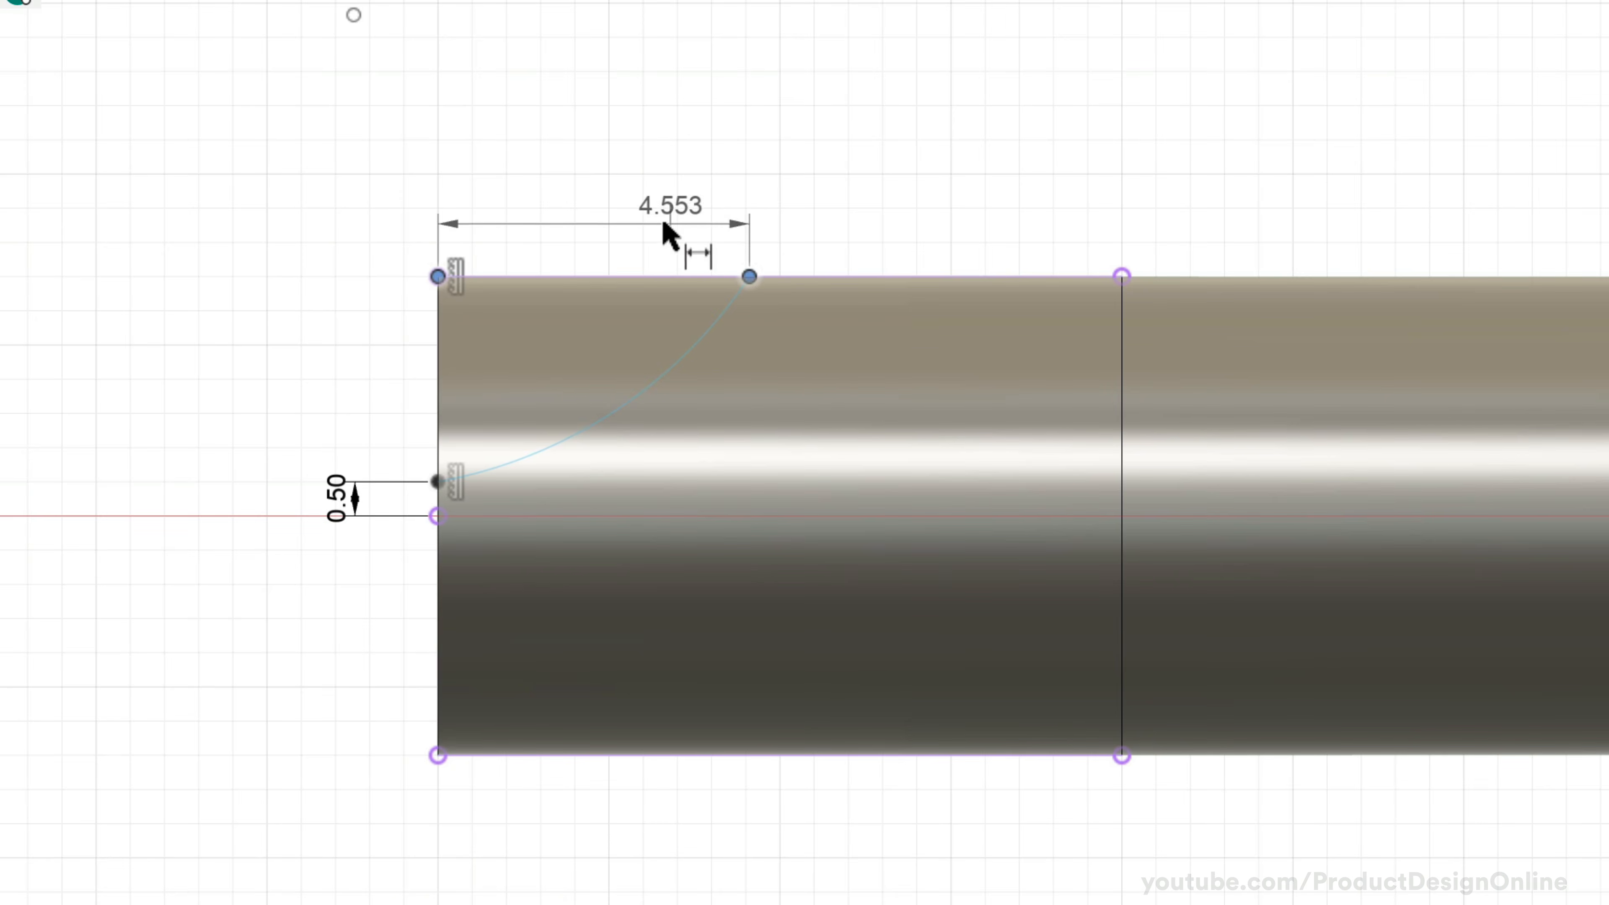
{"action": "left_click", "coordinate": [639, 225]}
{"action": "type", "text": "9"}
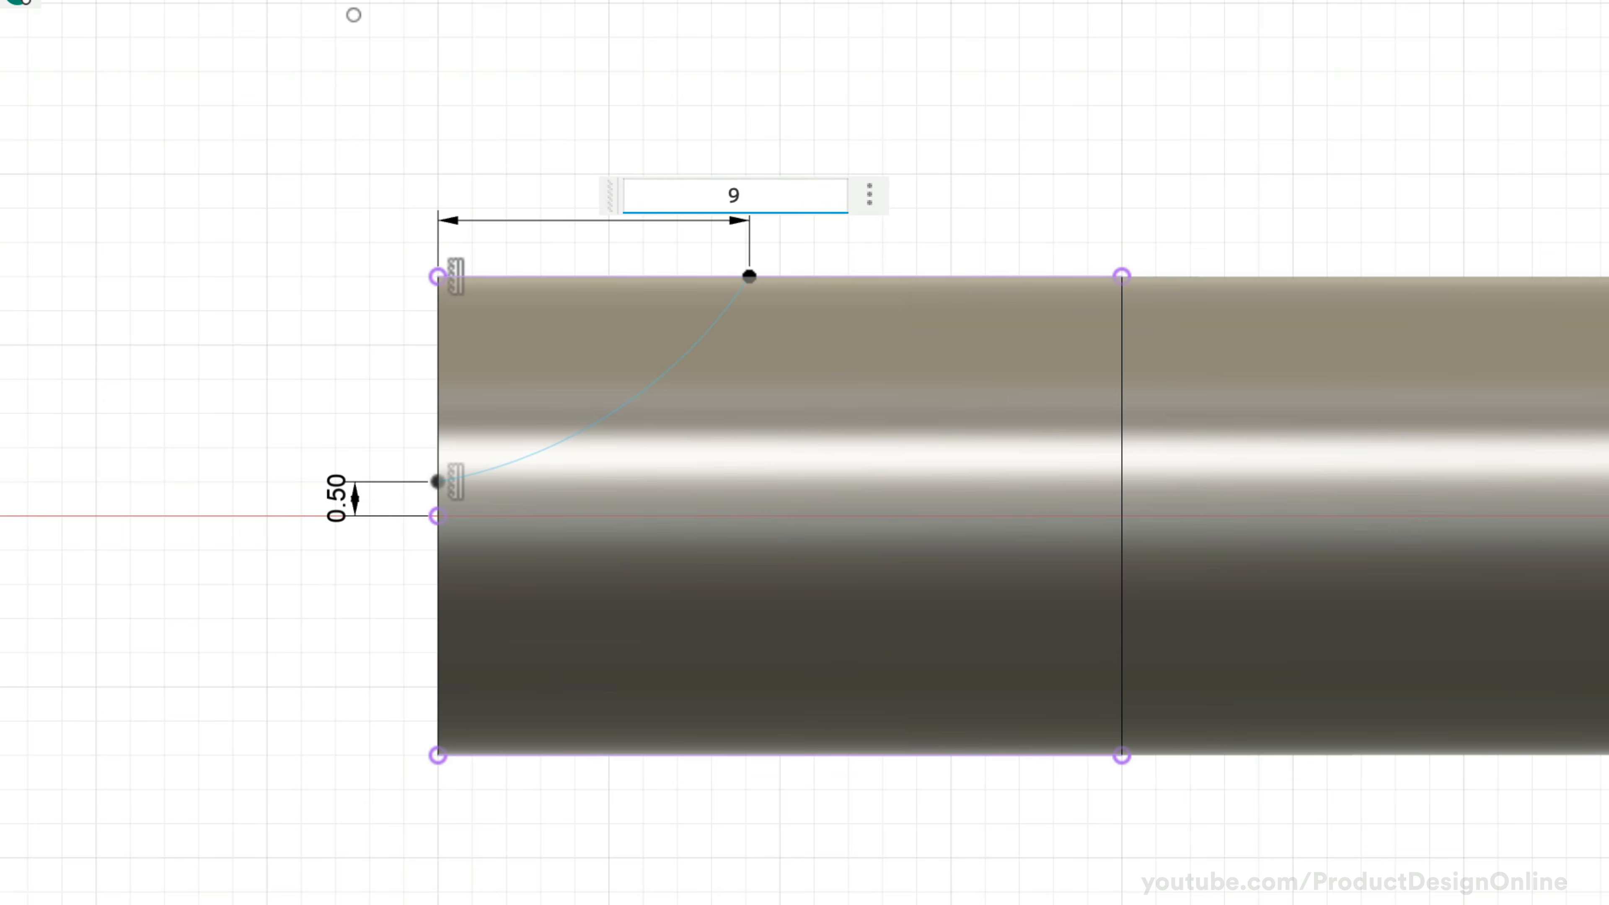
{"action": "key", "text": "Return"}
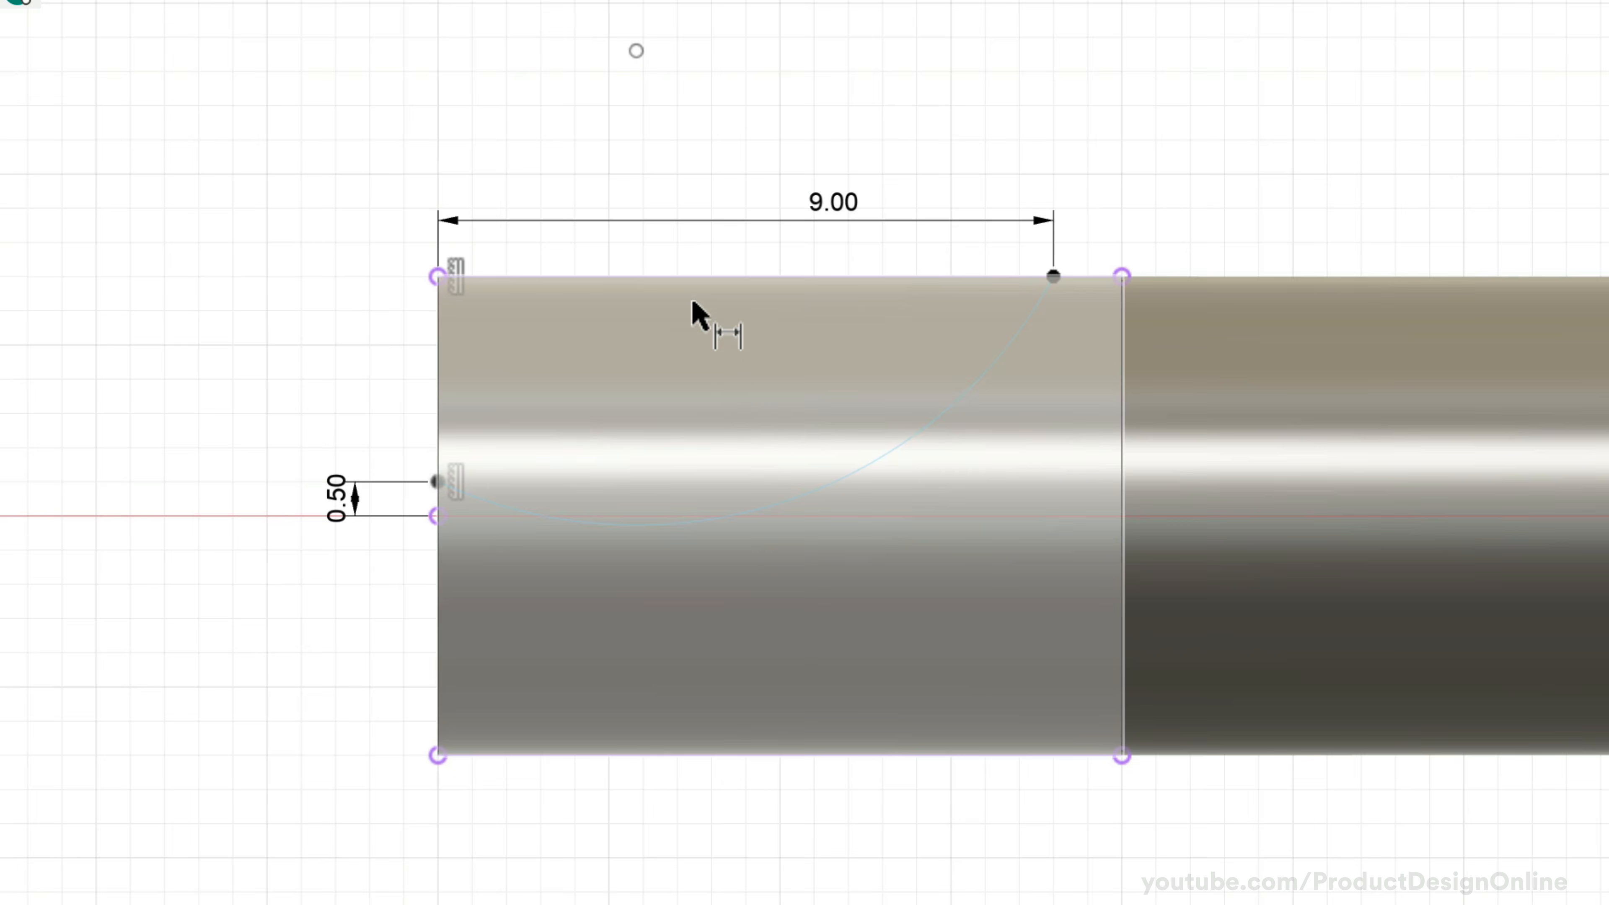
Dimension the arc's radius as 18 mm
{"action": "left_click", "coordinate": [831, 486]}
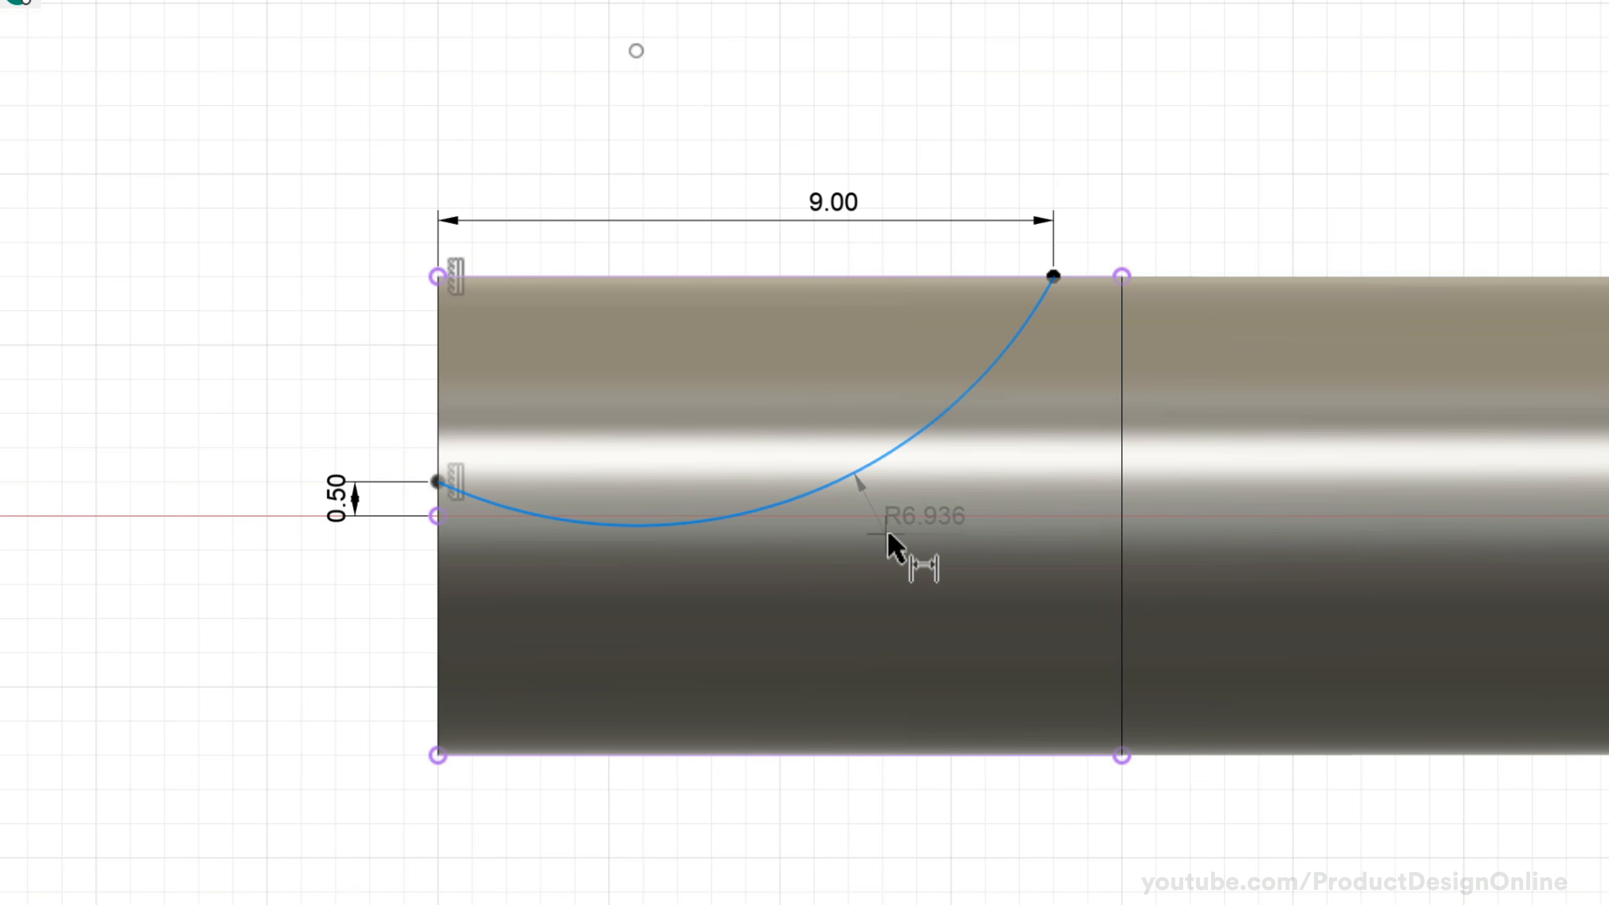
{"action": "left_click", "coordinate": [919, 562]}
{"action": "type", "text": "18"}
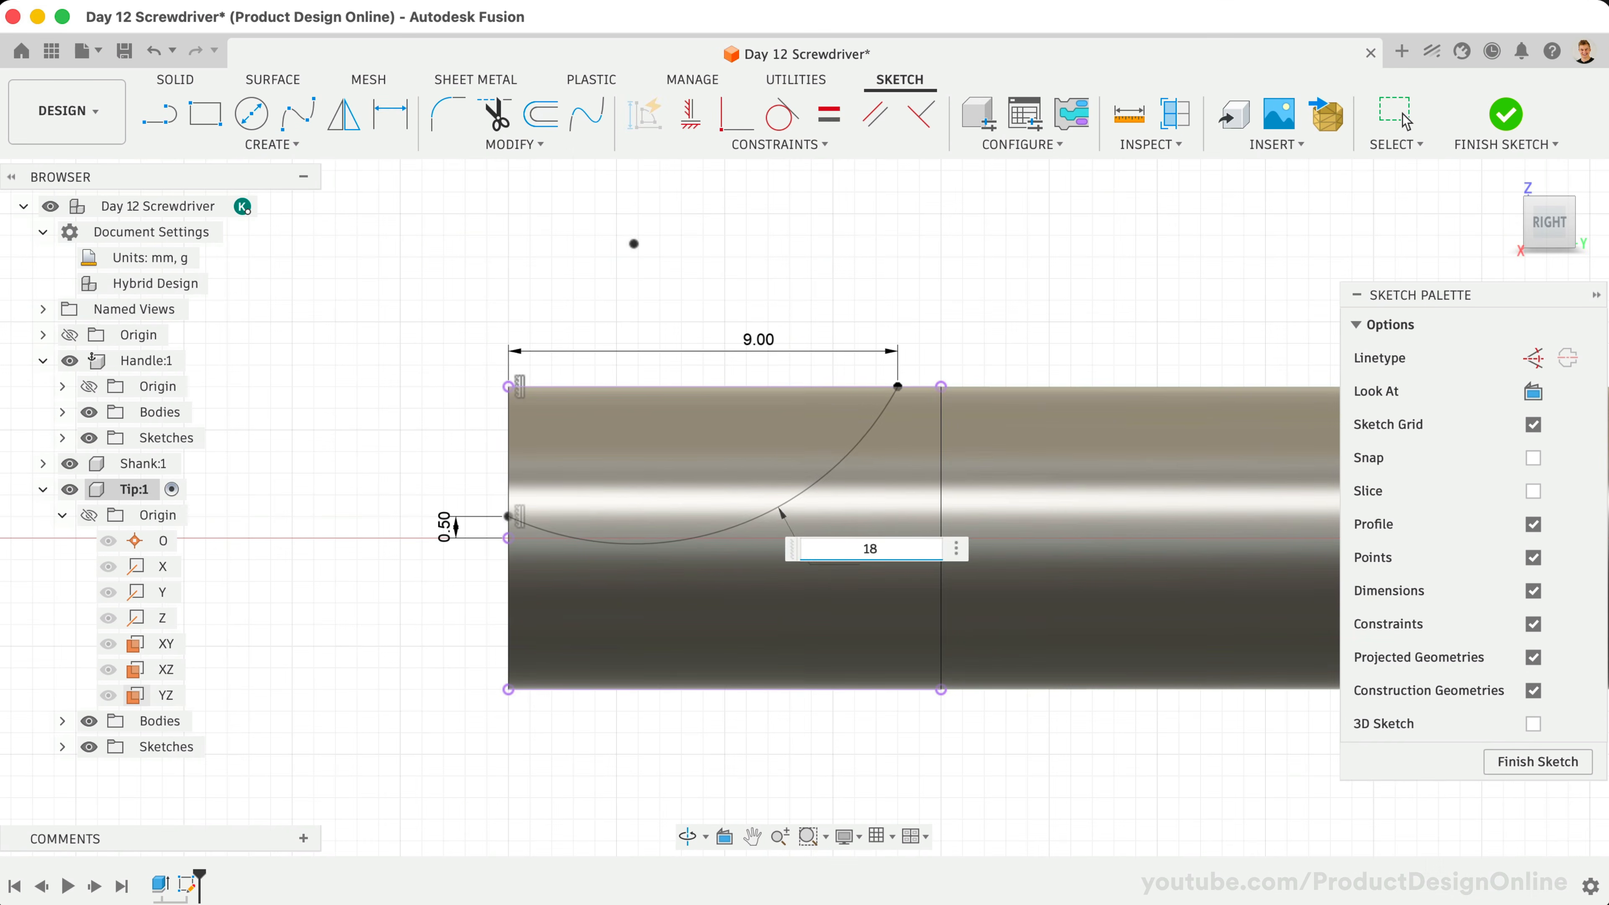
{"action": "key", "text": "Return"}
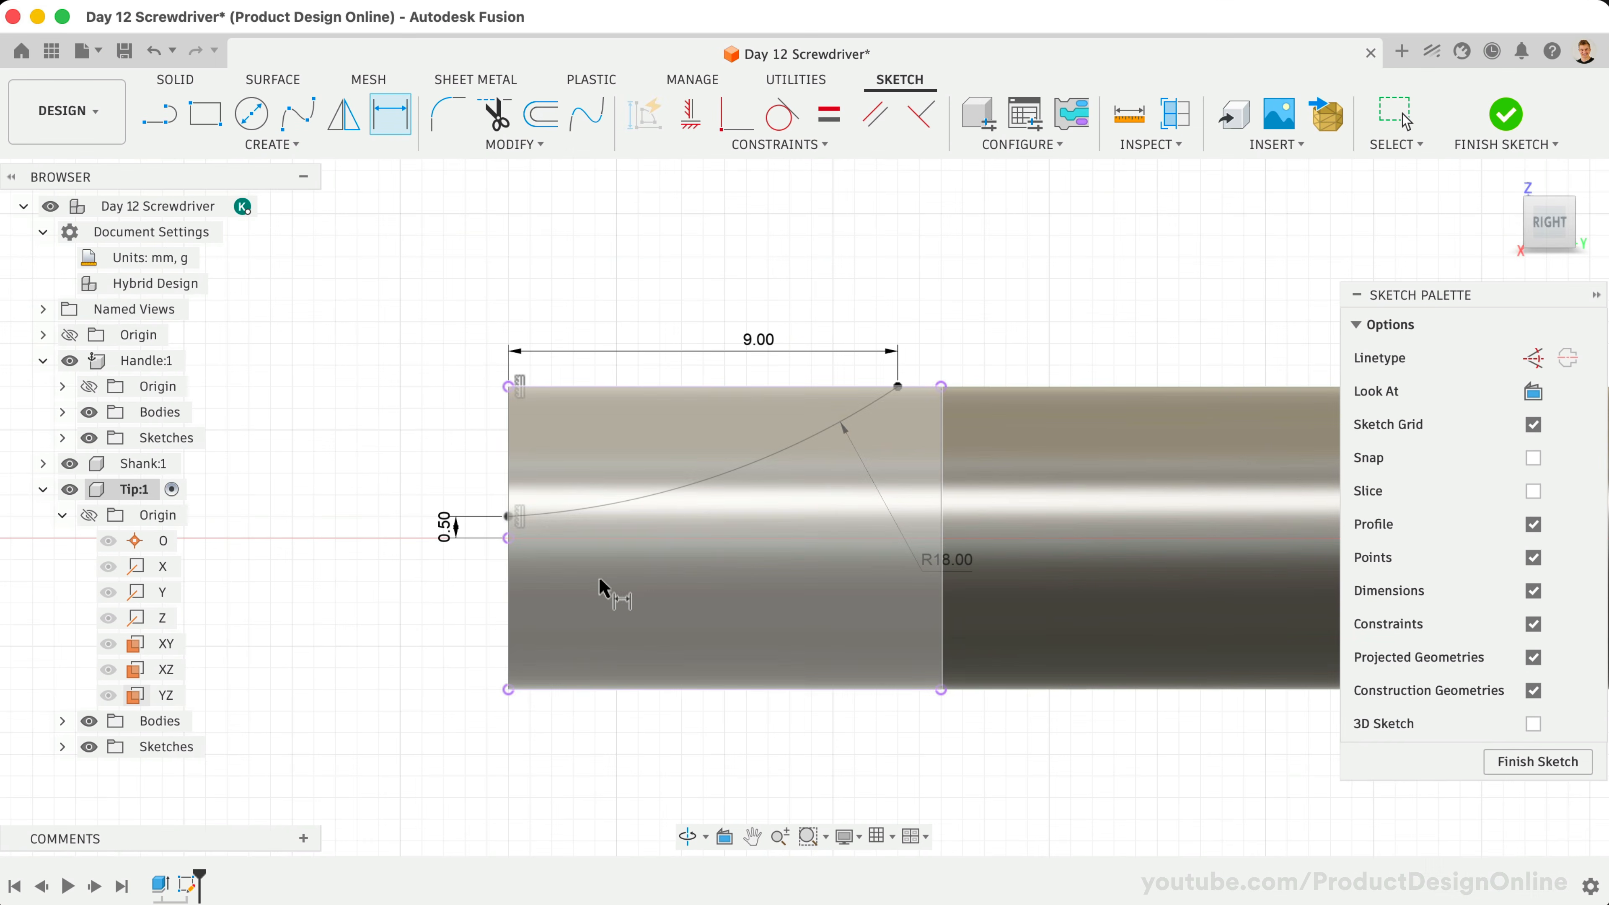
Hide the Tip component's bodies and close the profile with a line from the arc's lower endpoint to the upper corner
{"action": "left_click", "coordinate": [90, 722]}
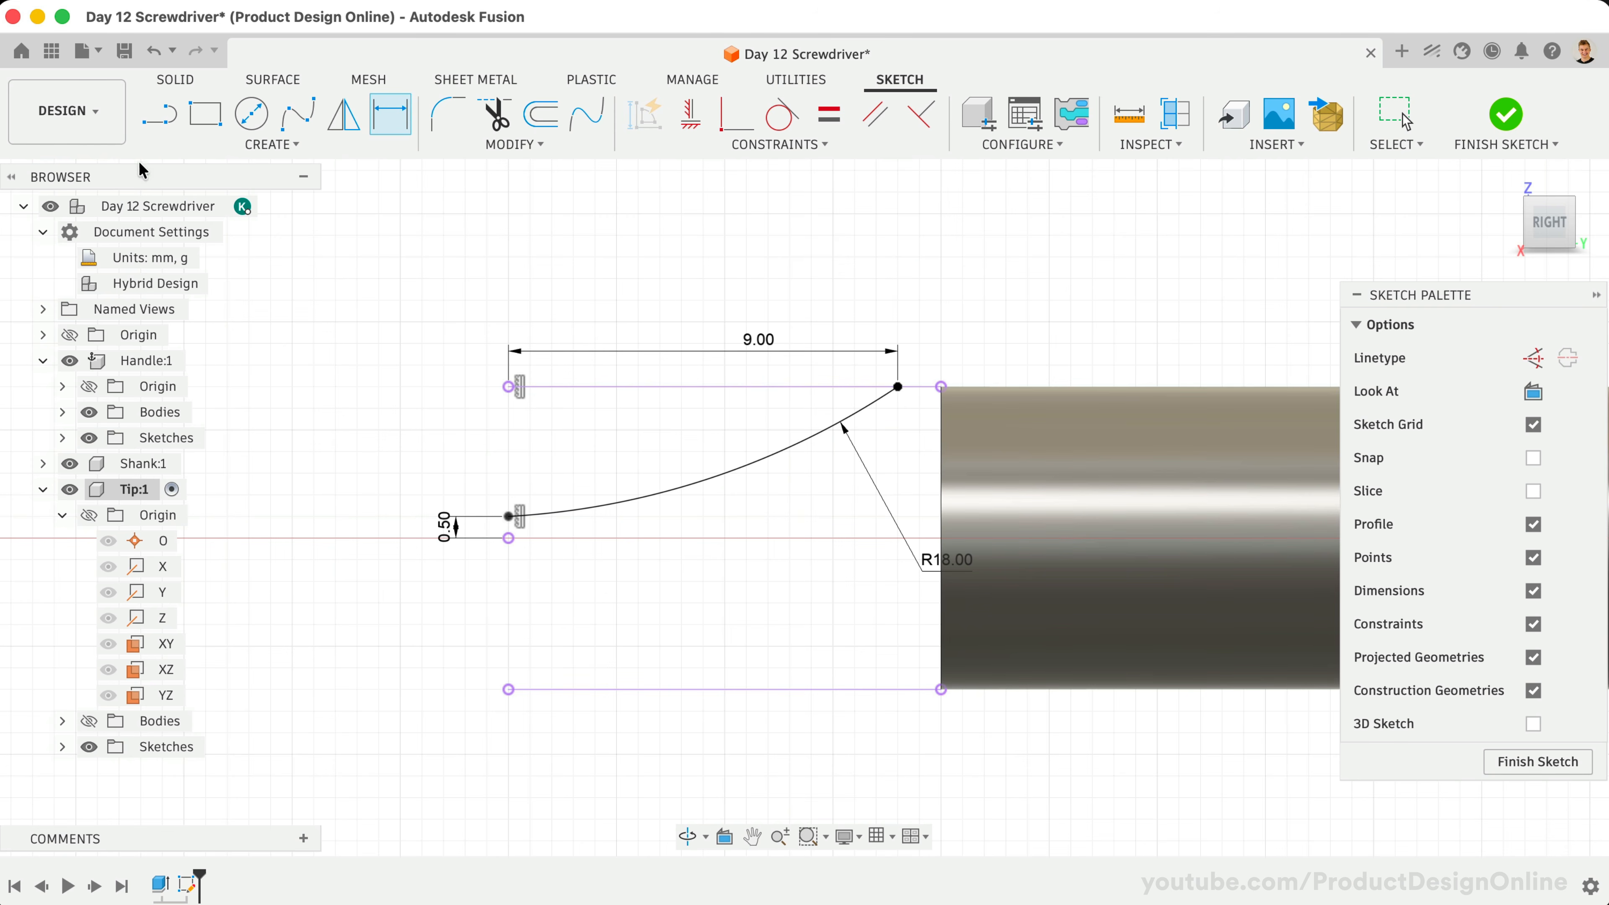
{"action": "left_click", "coordinate": [159, 115]}
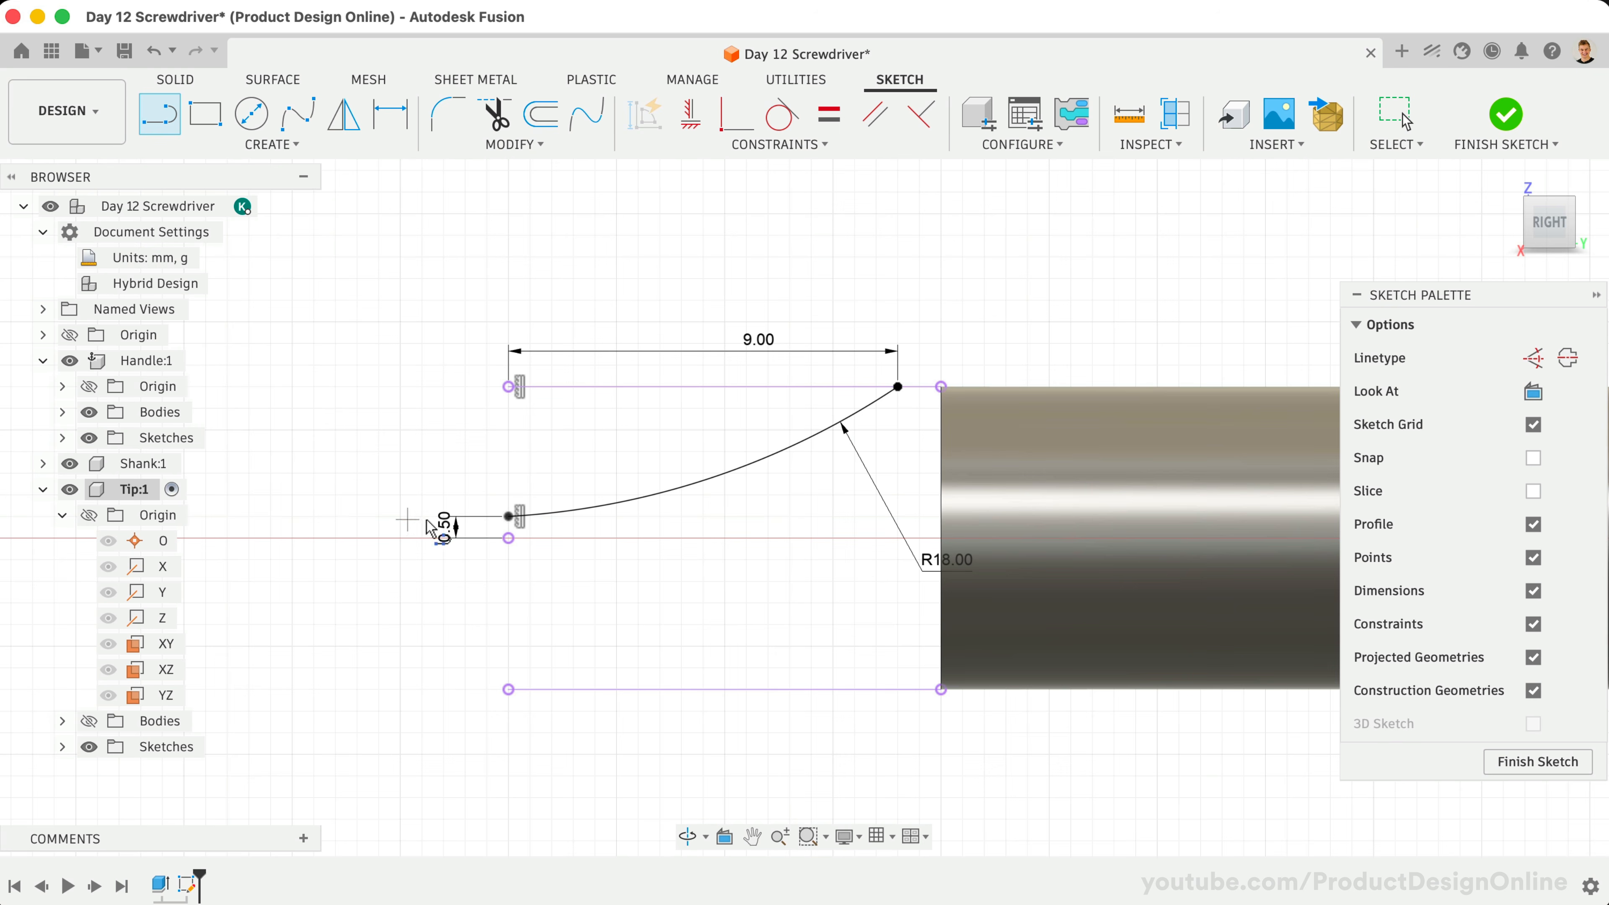
{"action": "left_click", "coordinate": [509, 517]}
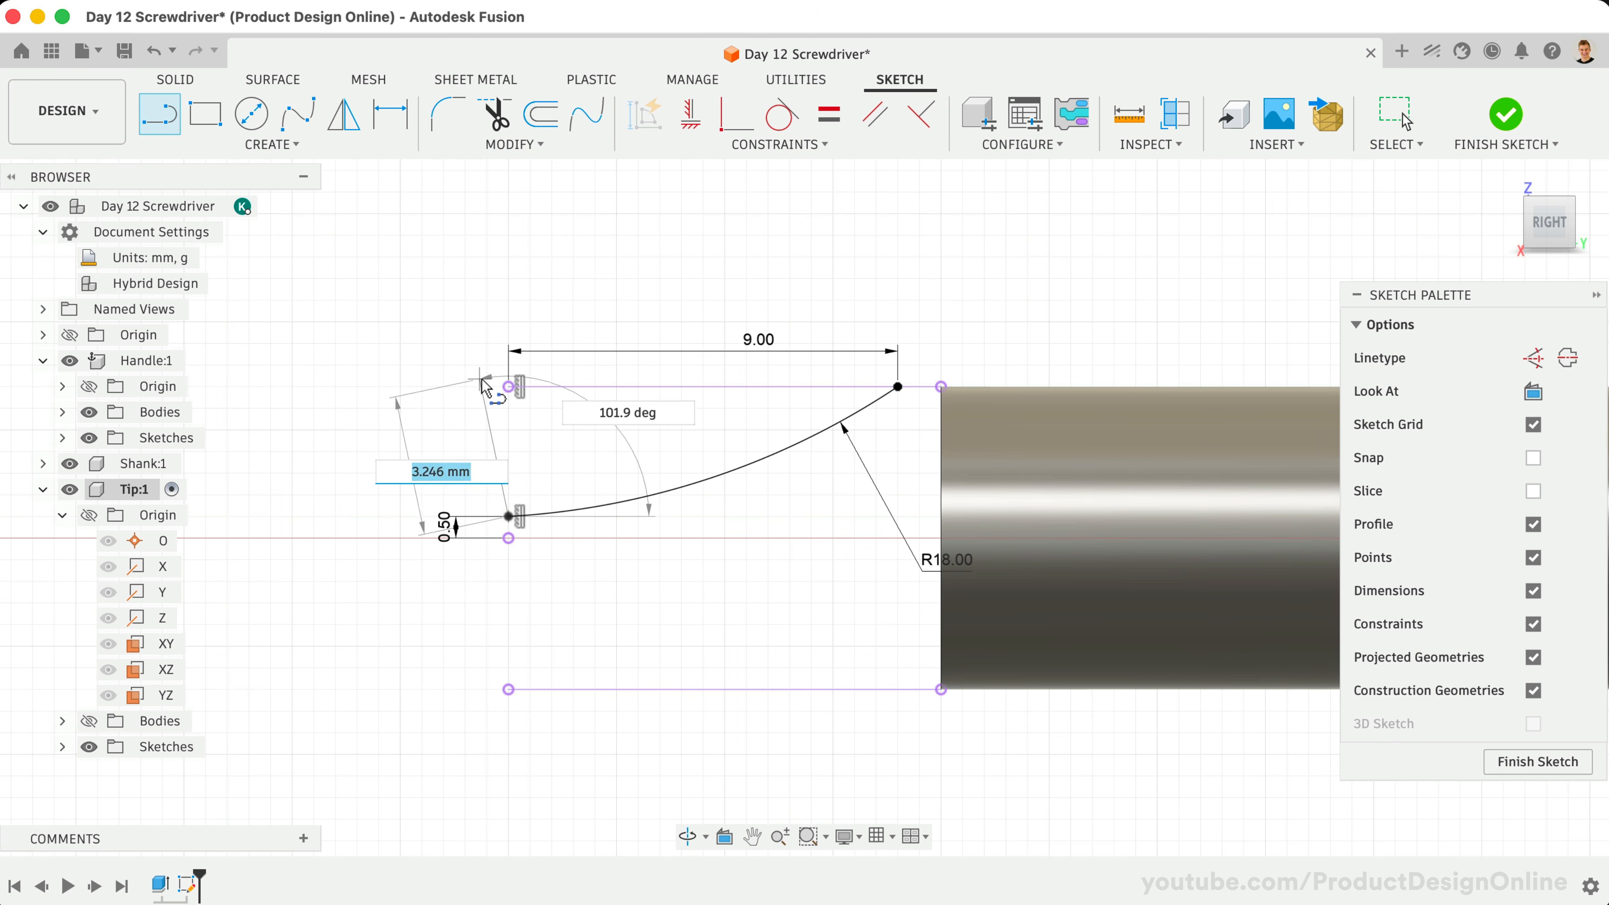
{"action": "left_click", "coordinate": [509, 387]}
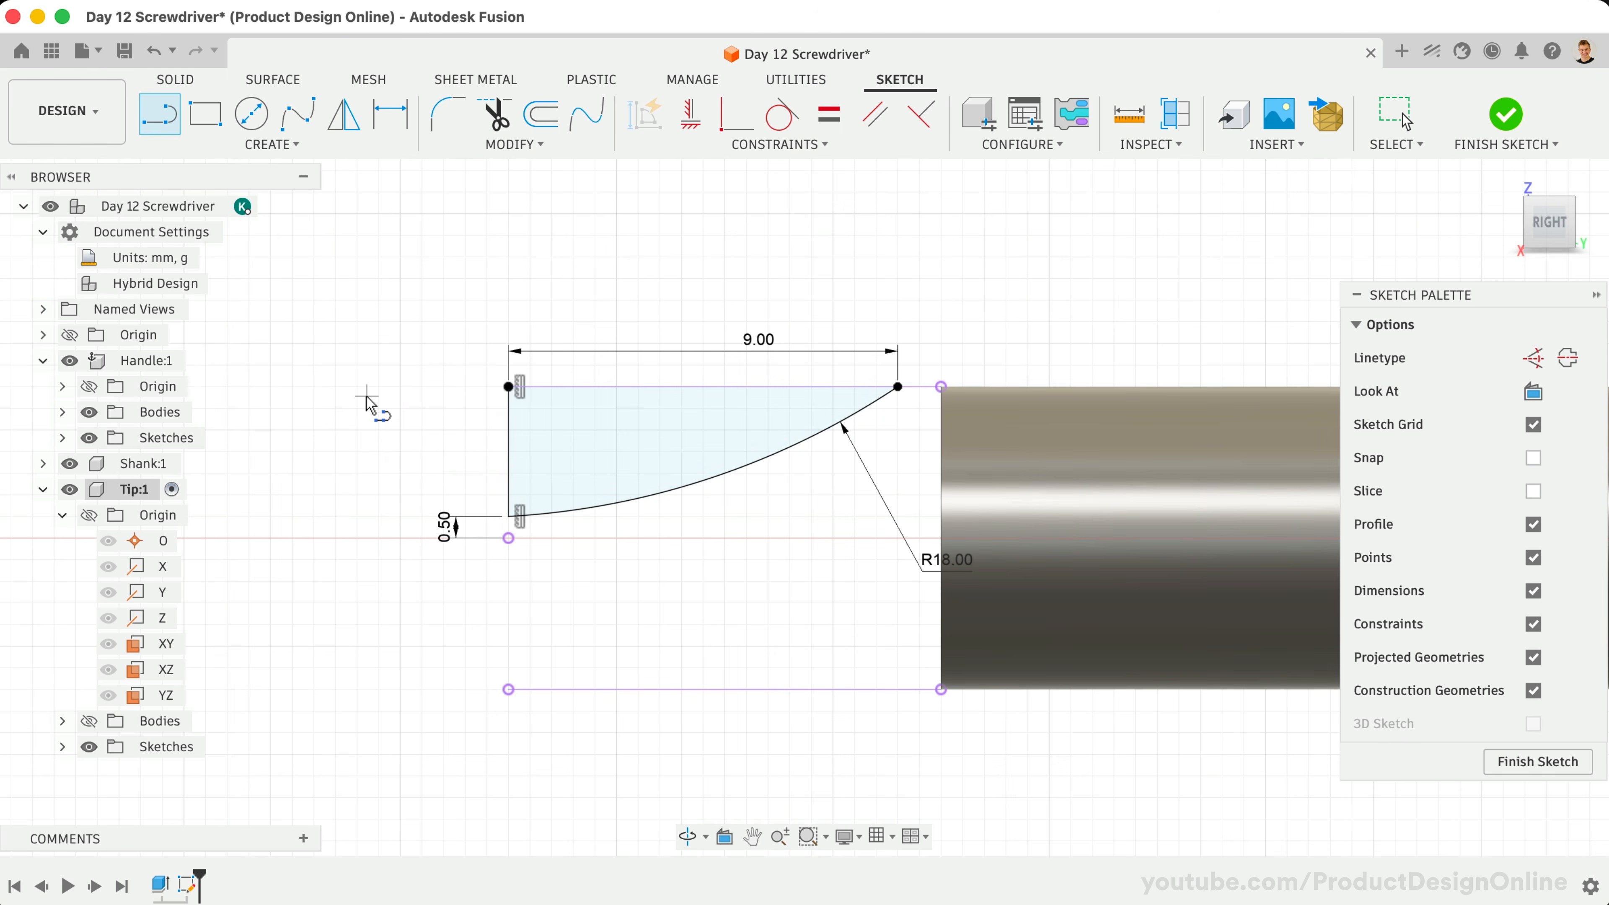
Show the tip's bodies again and extrude the arc profile as a symmetric cut with extent All
{"action": "key", "text": "e"}
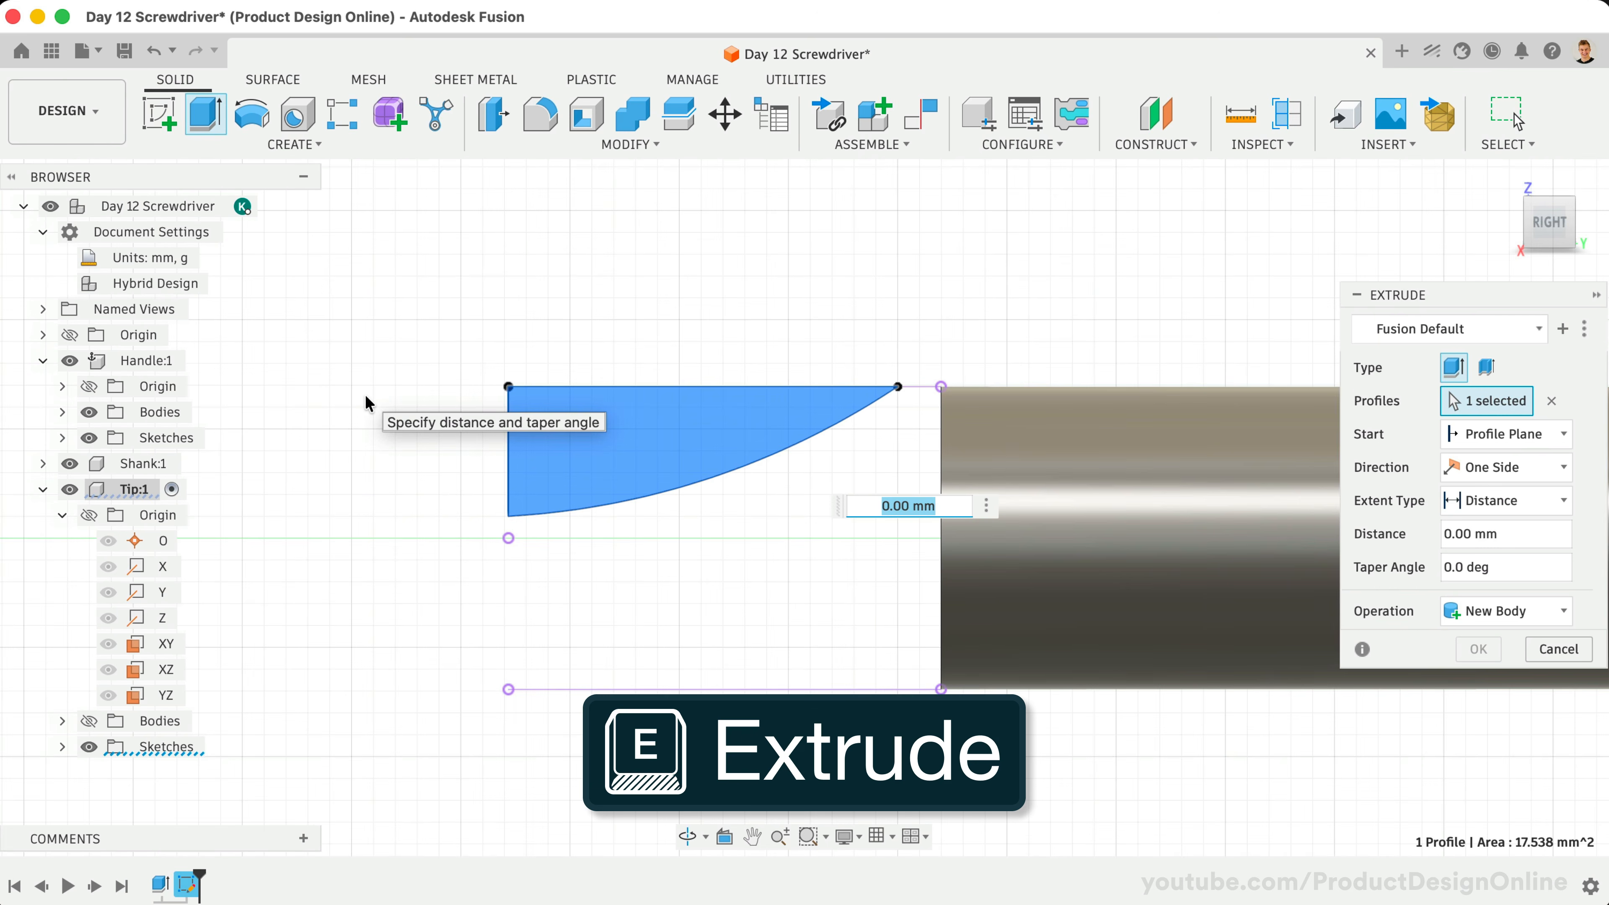
{"action": "left_click", "coordinate": [89, 721]}
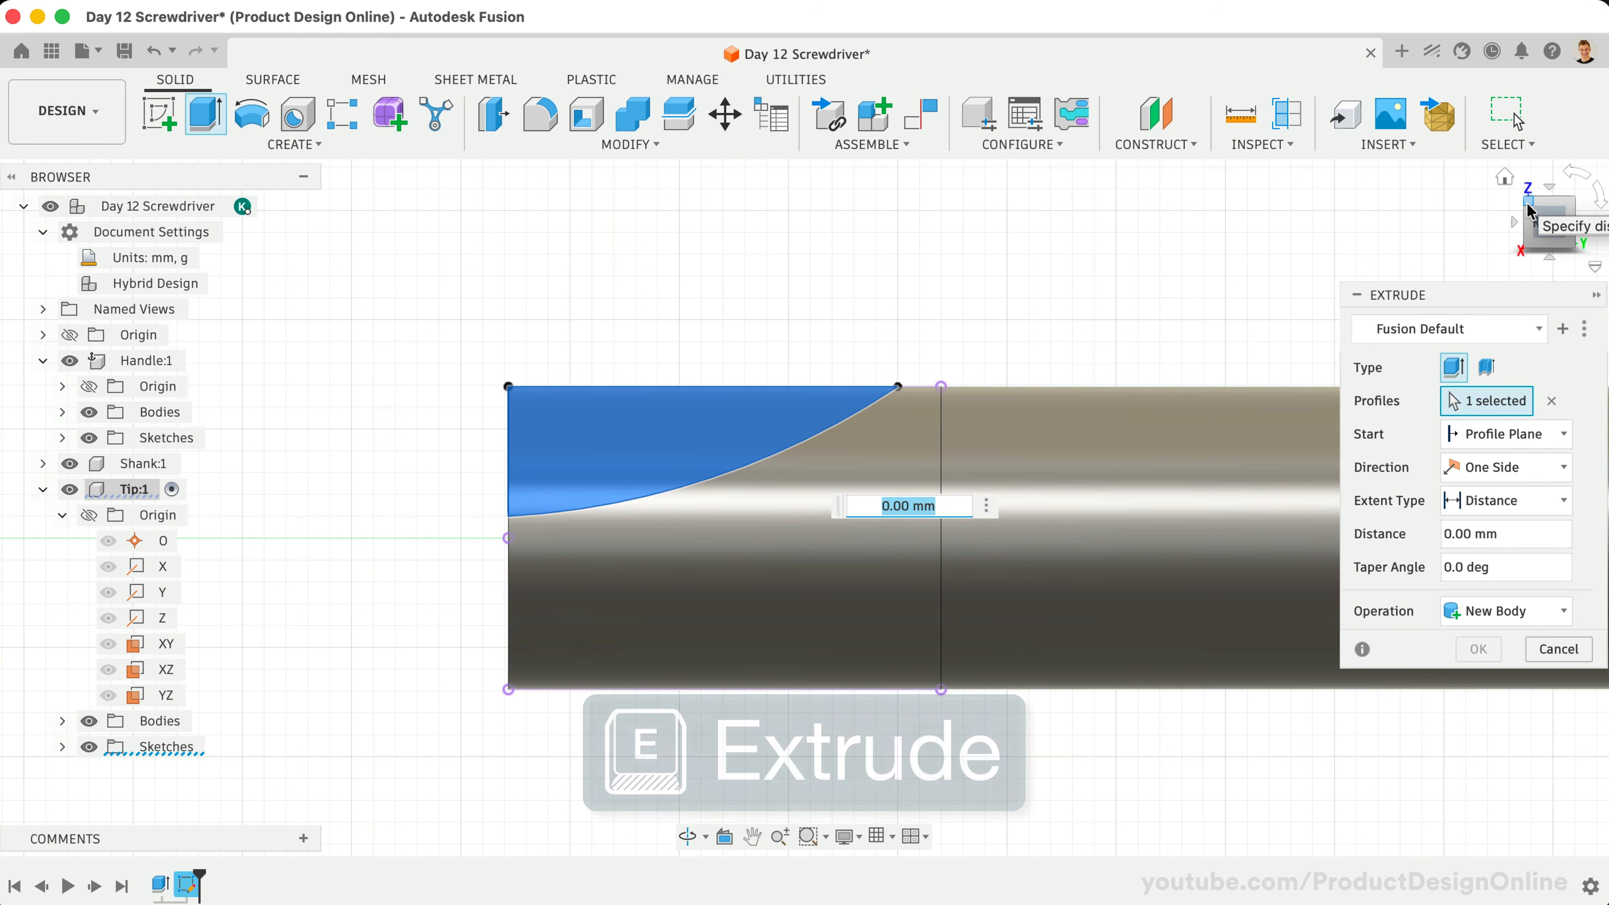
{"action": "left_click", "coordinate": [1492, 194]}
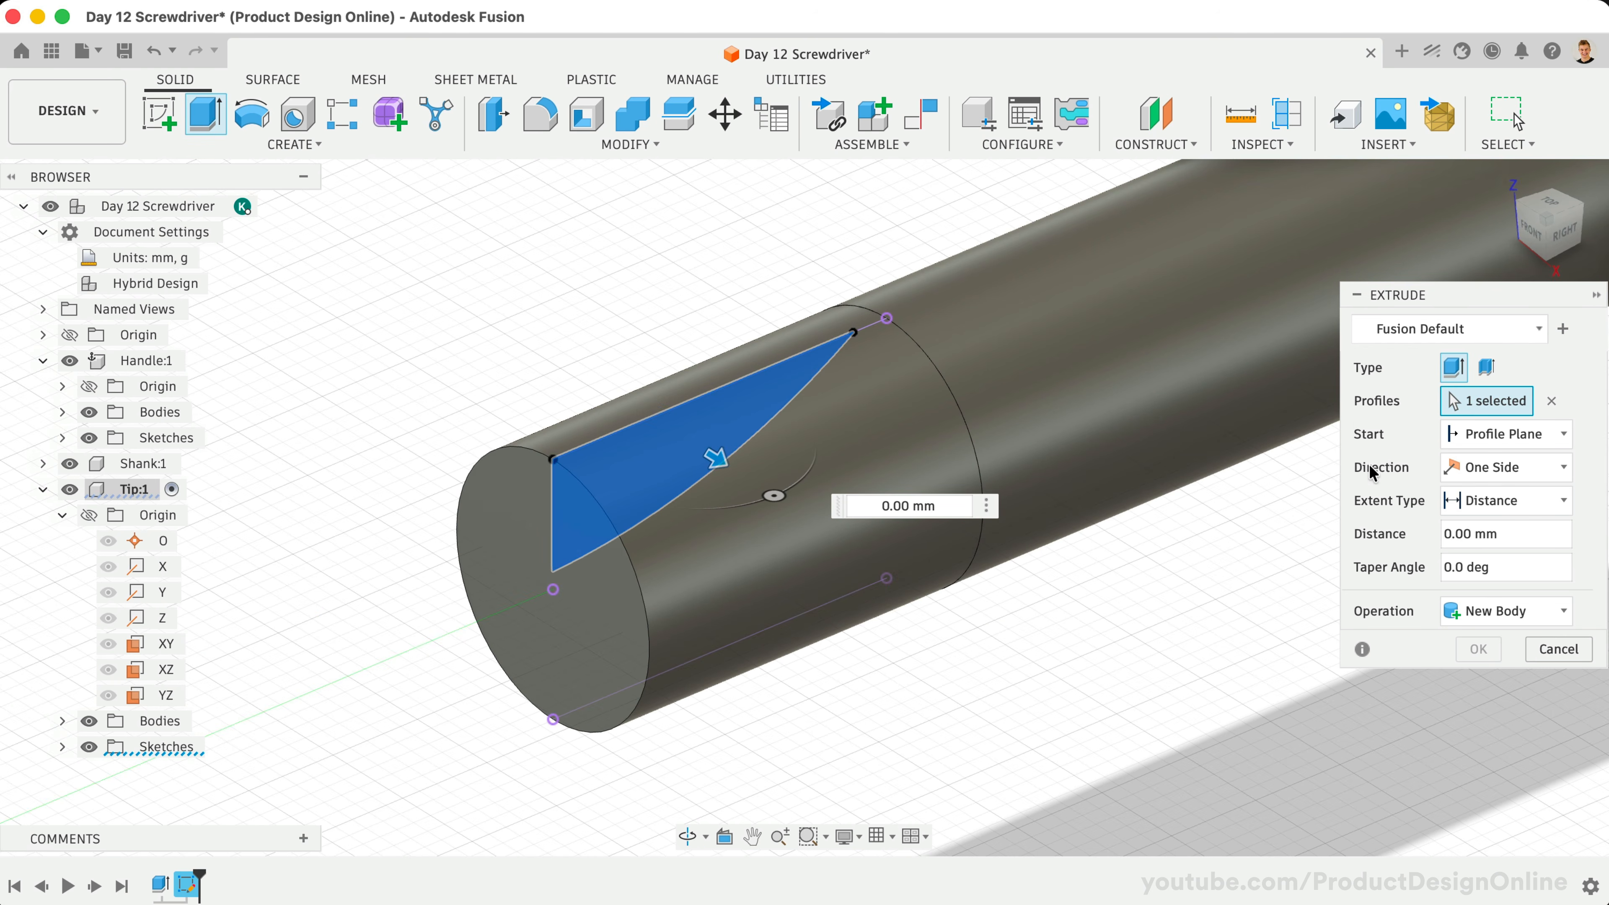
{"action": "left_click", "coordinate": [1529, 454]}
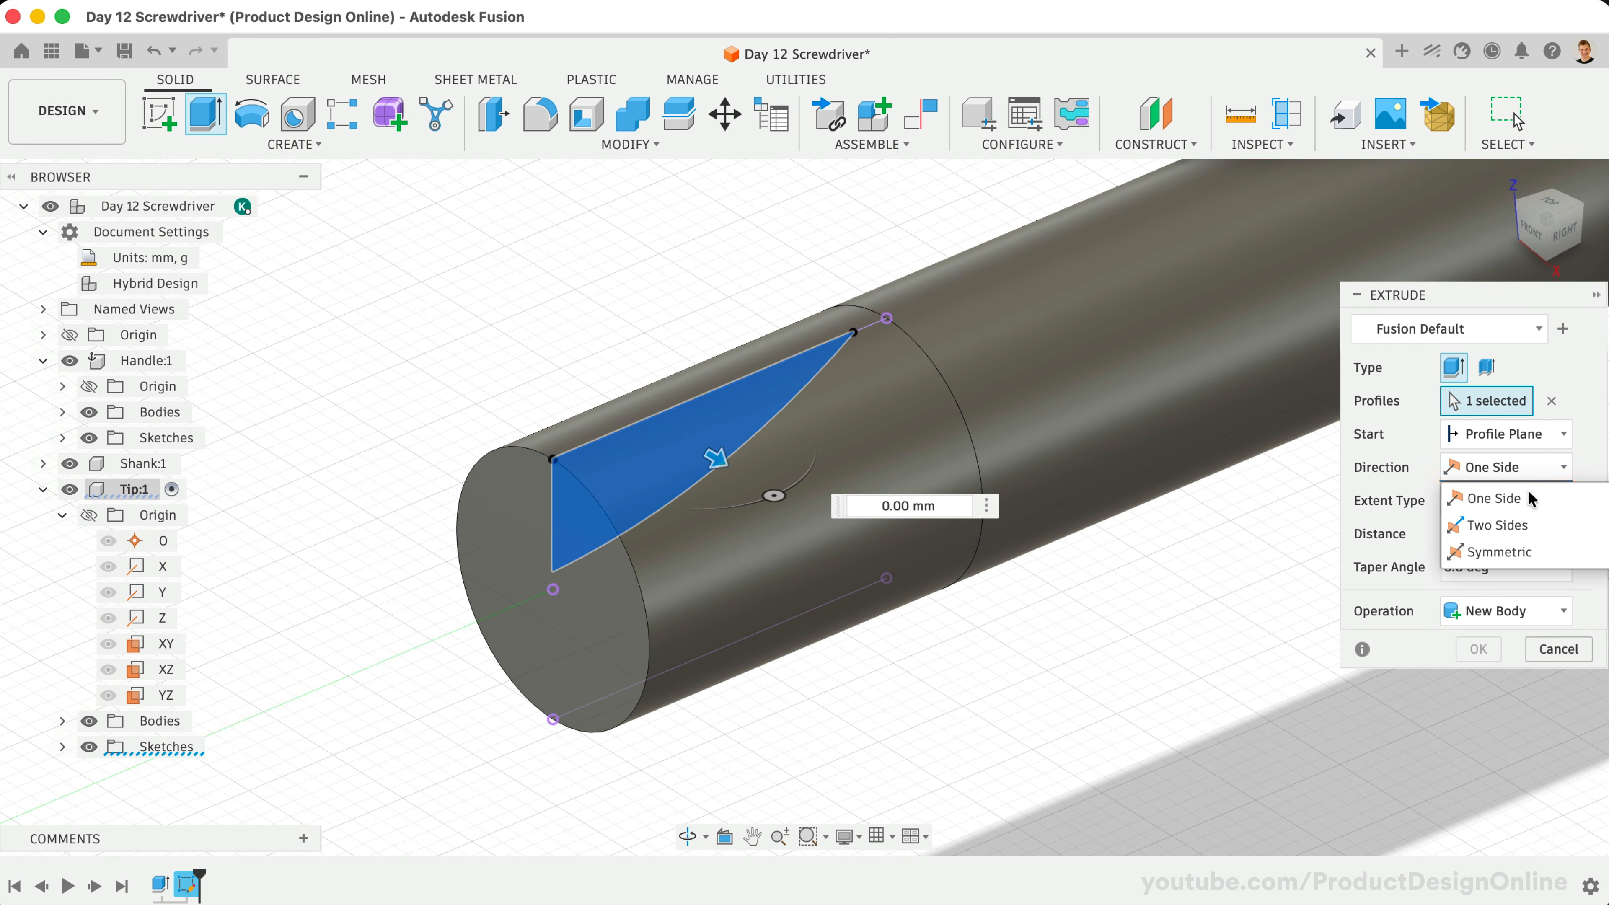
{"action": "left_click", "coordinate": [1555, 552]}
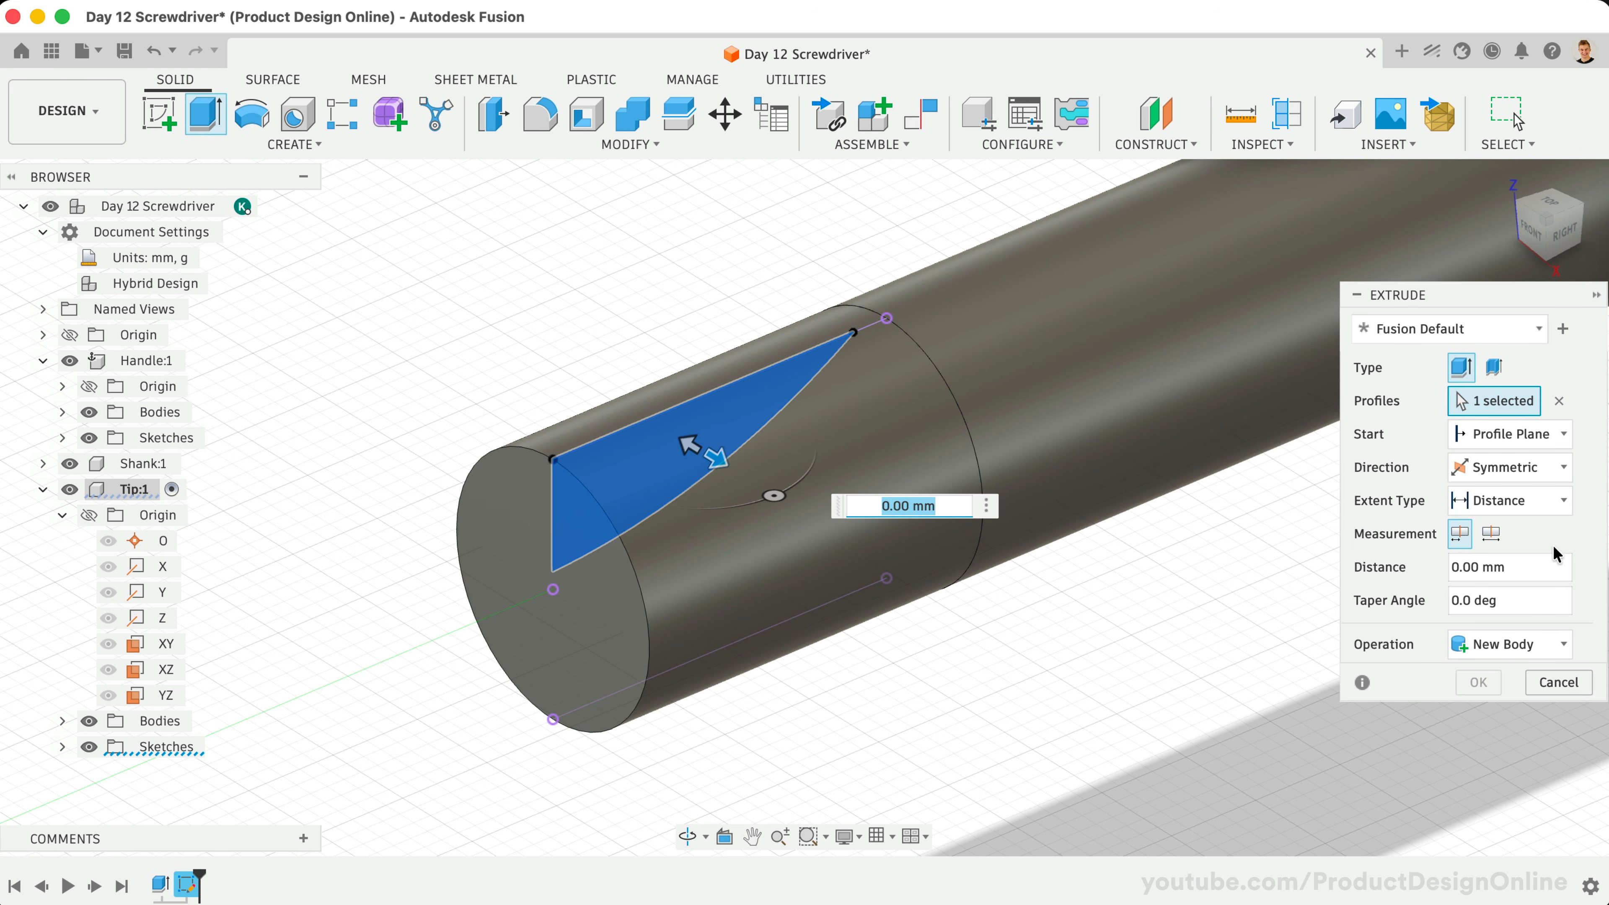
{"action": "left_click", "coordinate": [1524, 505]}
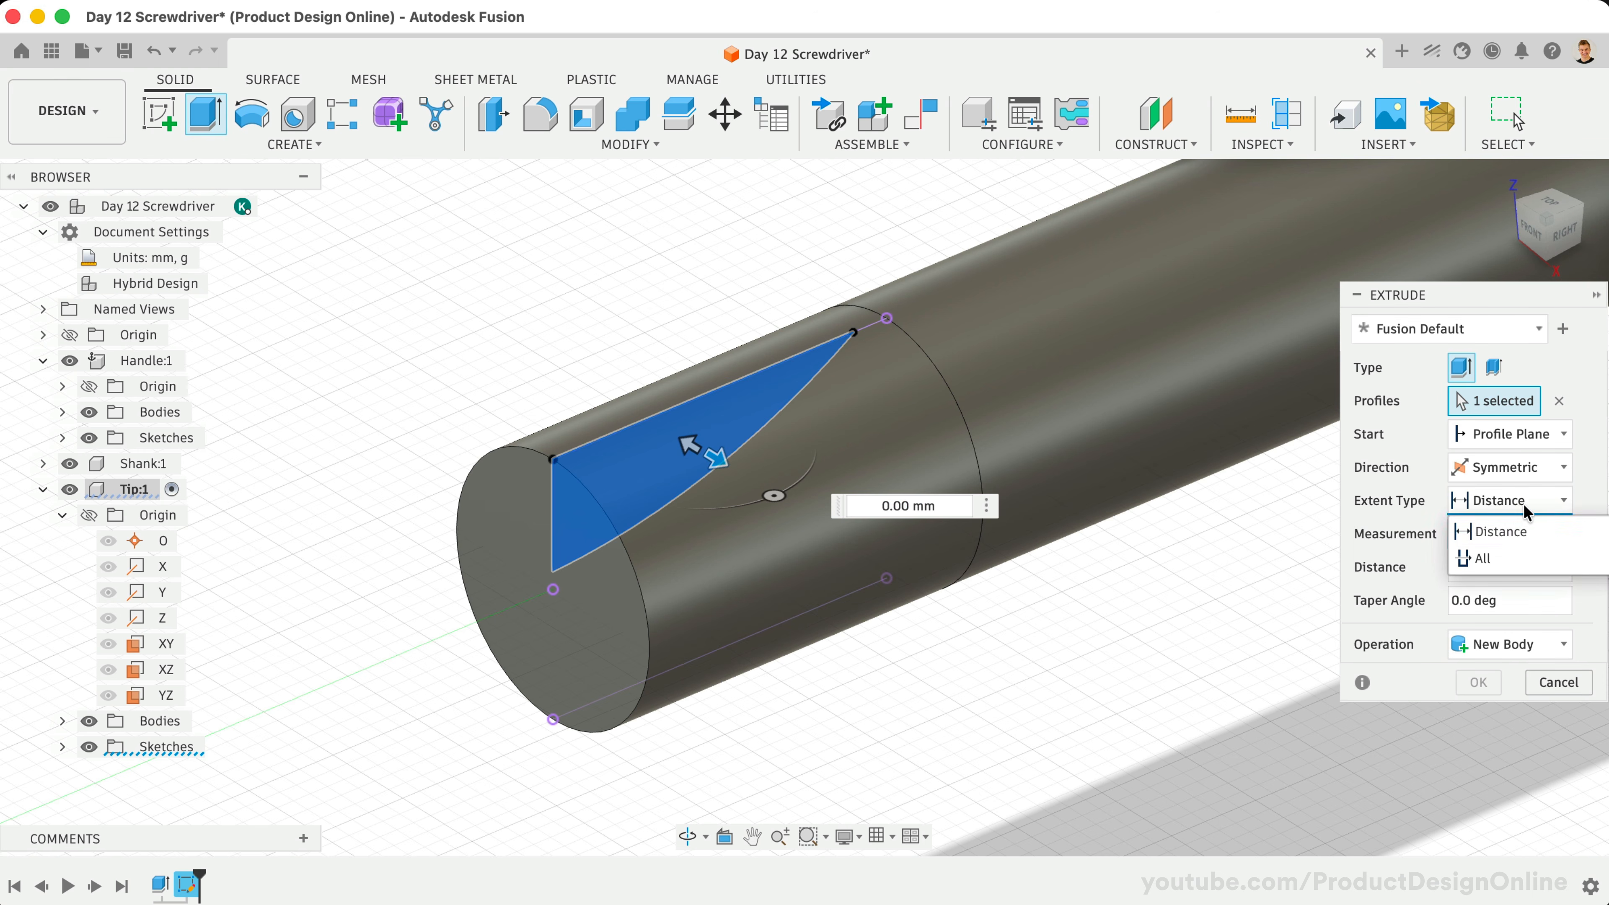
{"action": "left_click", "coordinate": [1521, 560]}
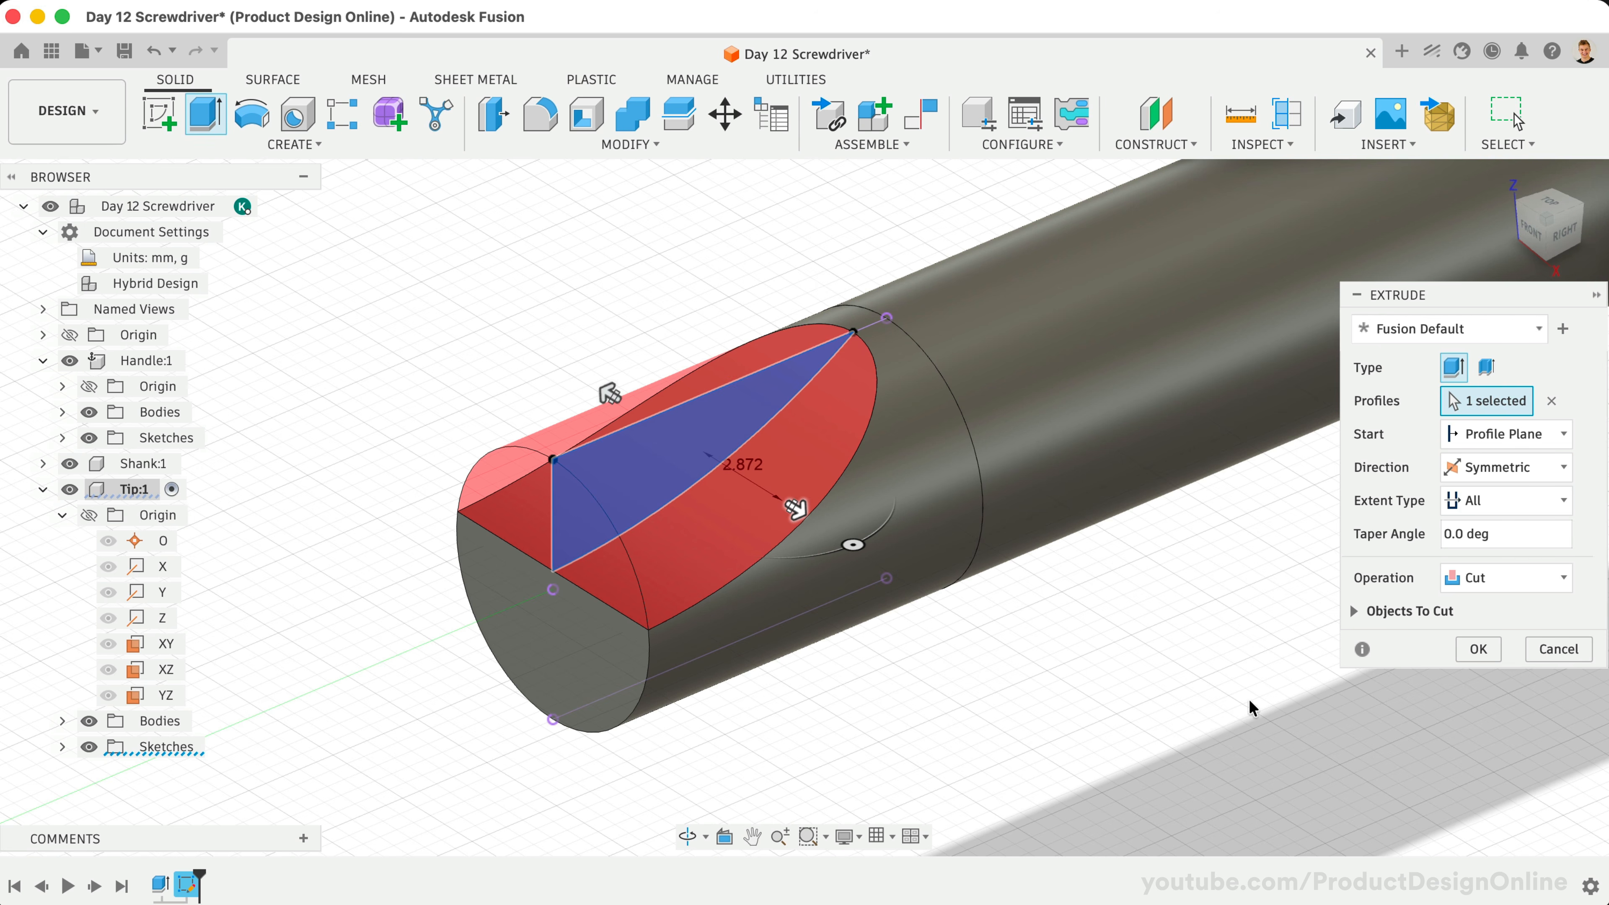
{"action": "left_click", "coordinate": [1479, 648]}
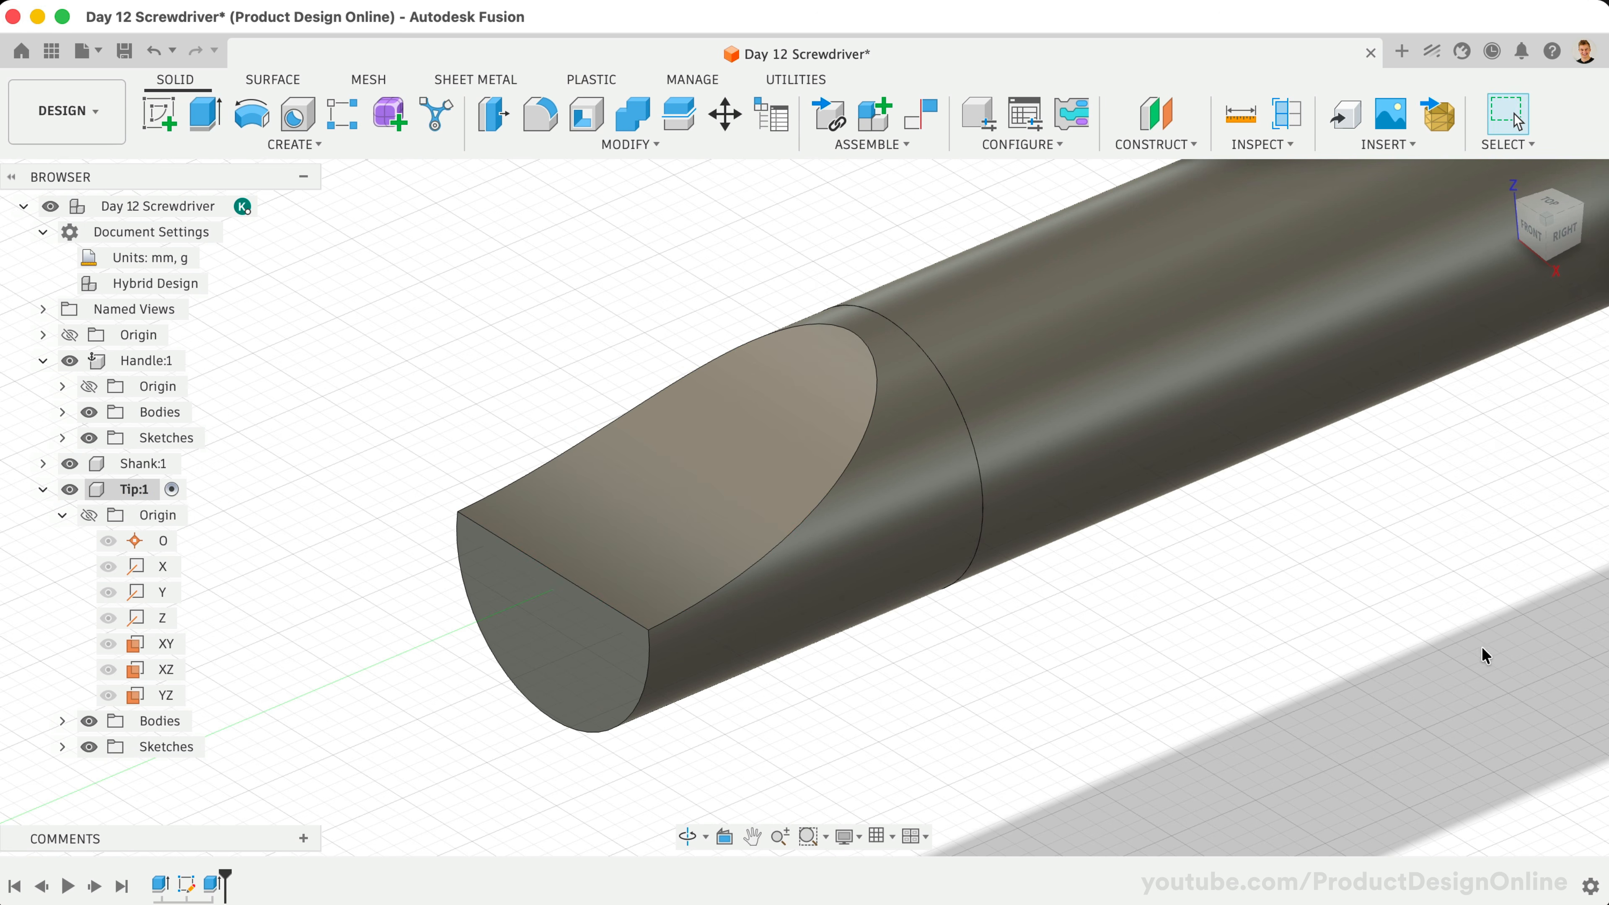
Mirror the blade's extruded cut feature across the Tip component's XY origin plane, using the Optimized compute type
{"action": "scroll", "coordinate": [1006, 719], "scroll_direction": "down", "scroll_amount": 2}
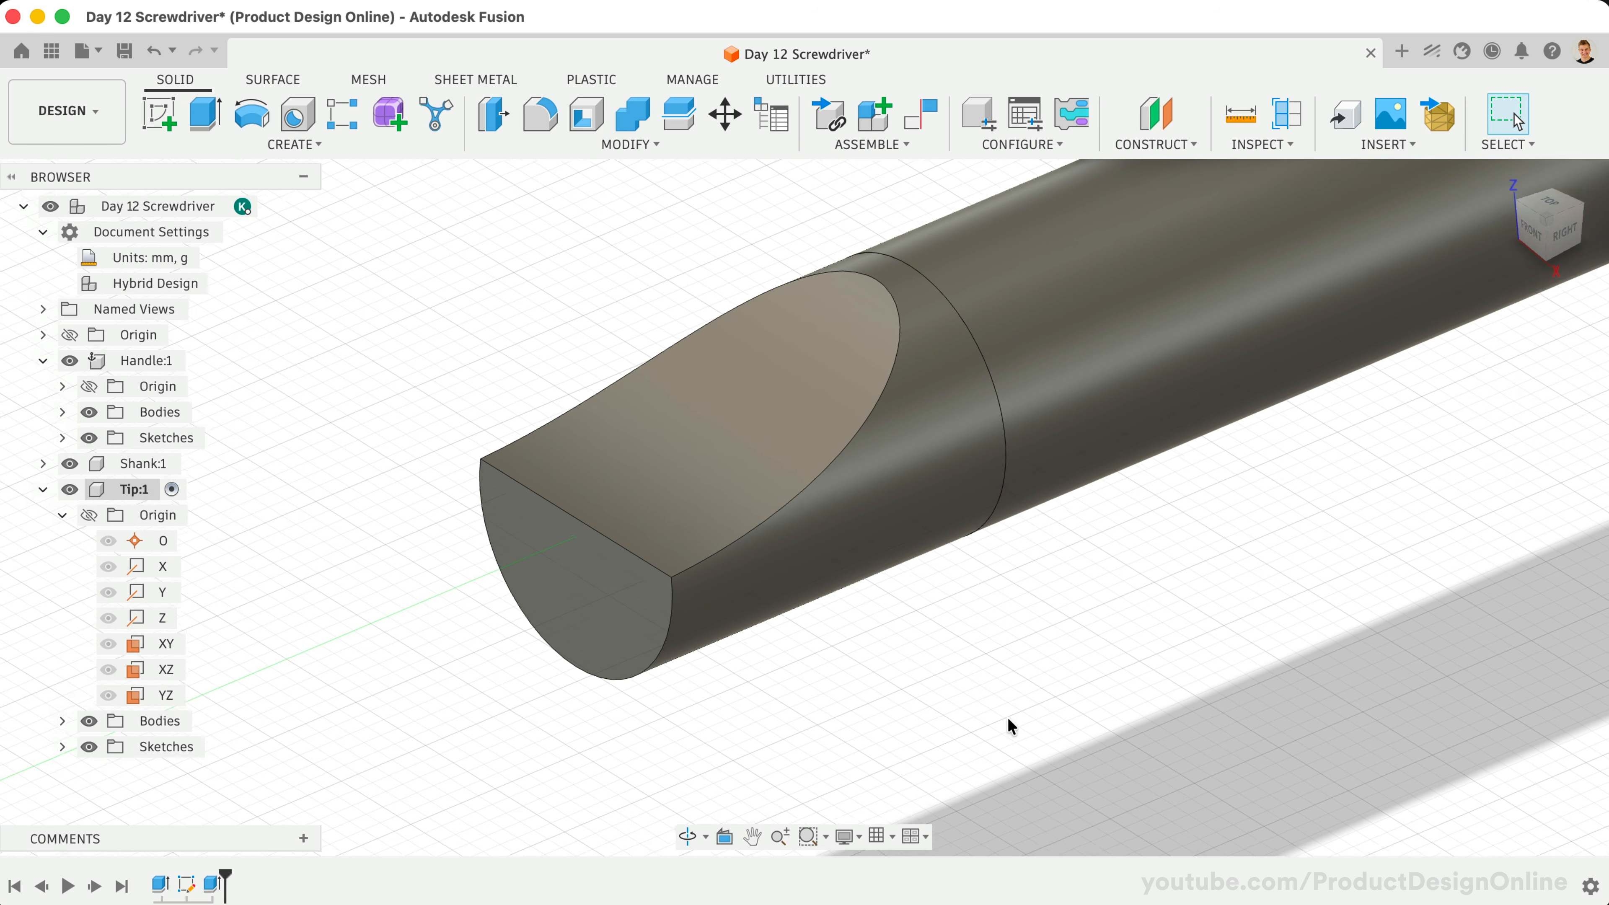
{"action": "scroll", "coordinate": [864, 660], "scroll_direction": "up", "scroll_amount": 1}
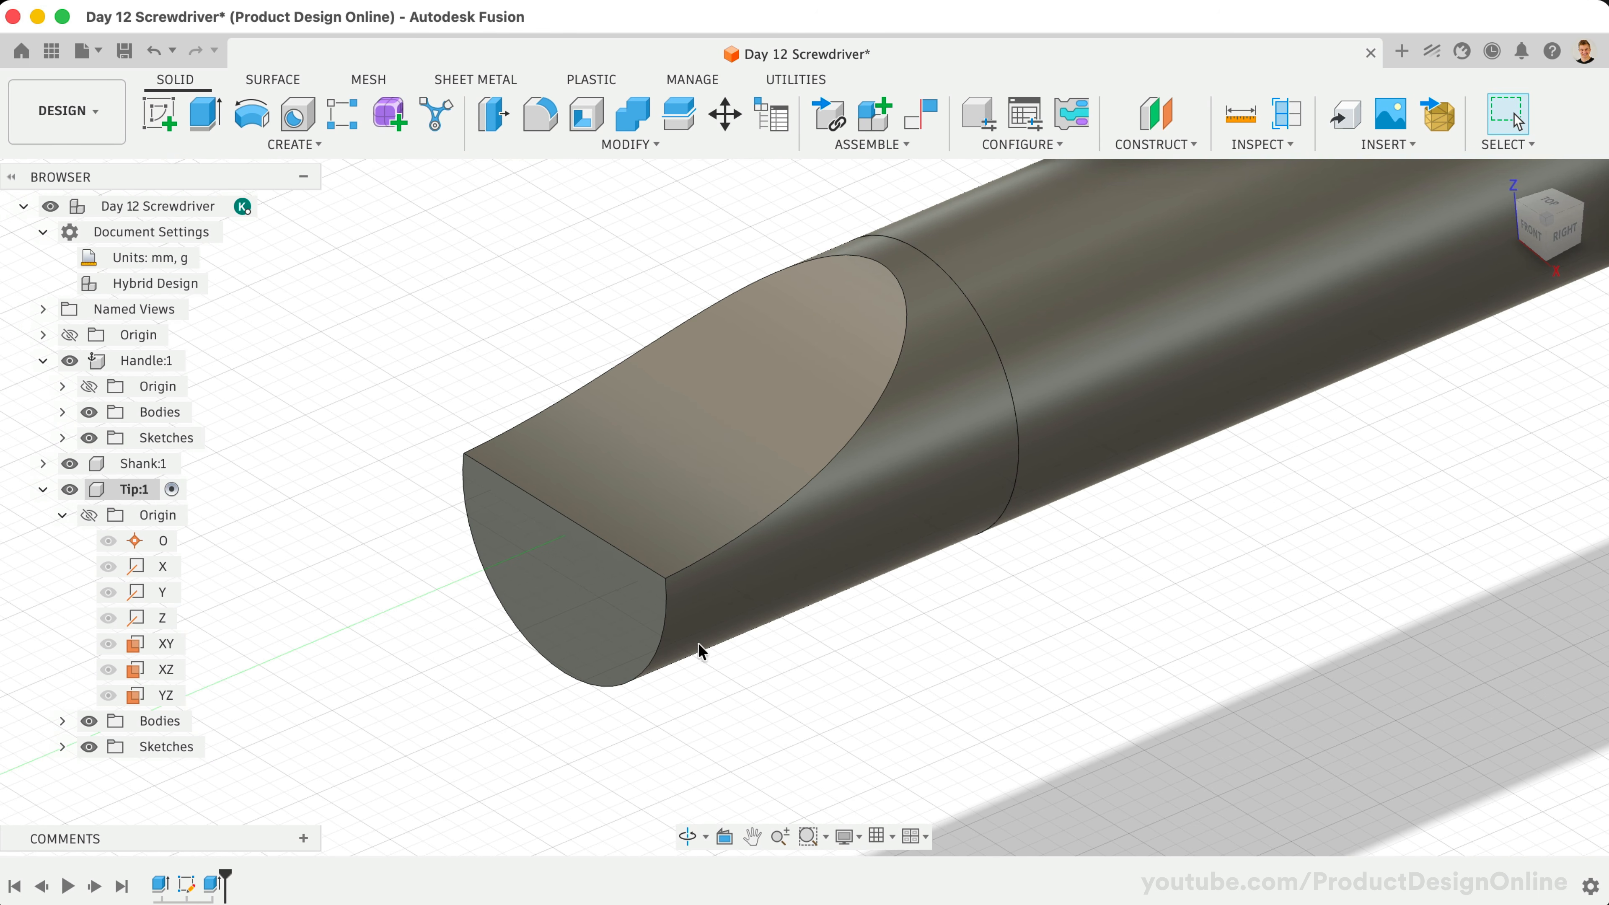
{"action": "left_click", "coordinate": [295, 146]}
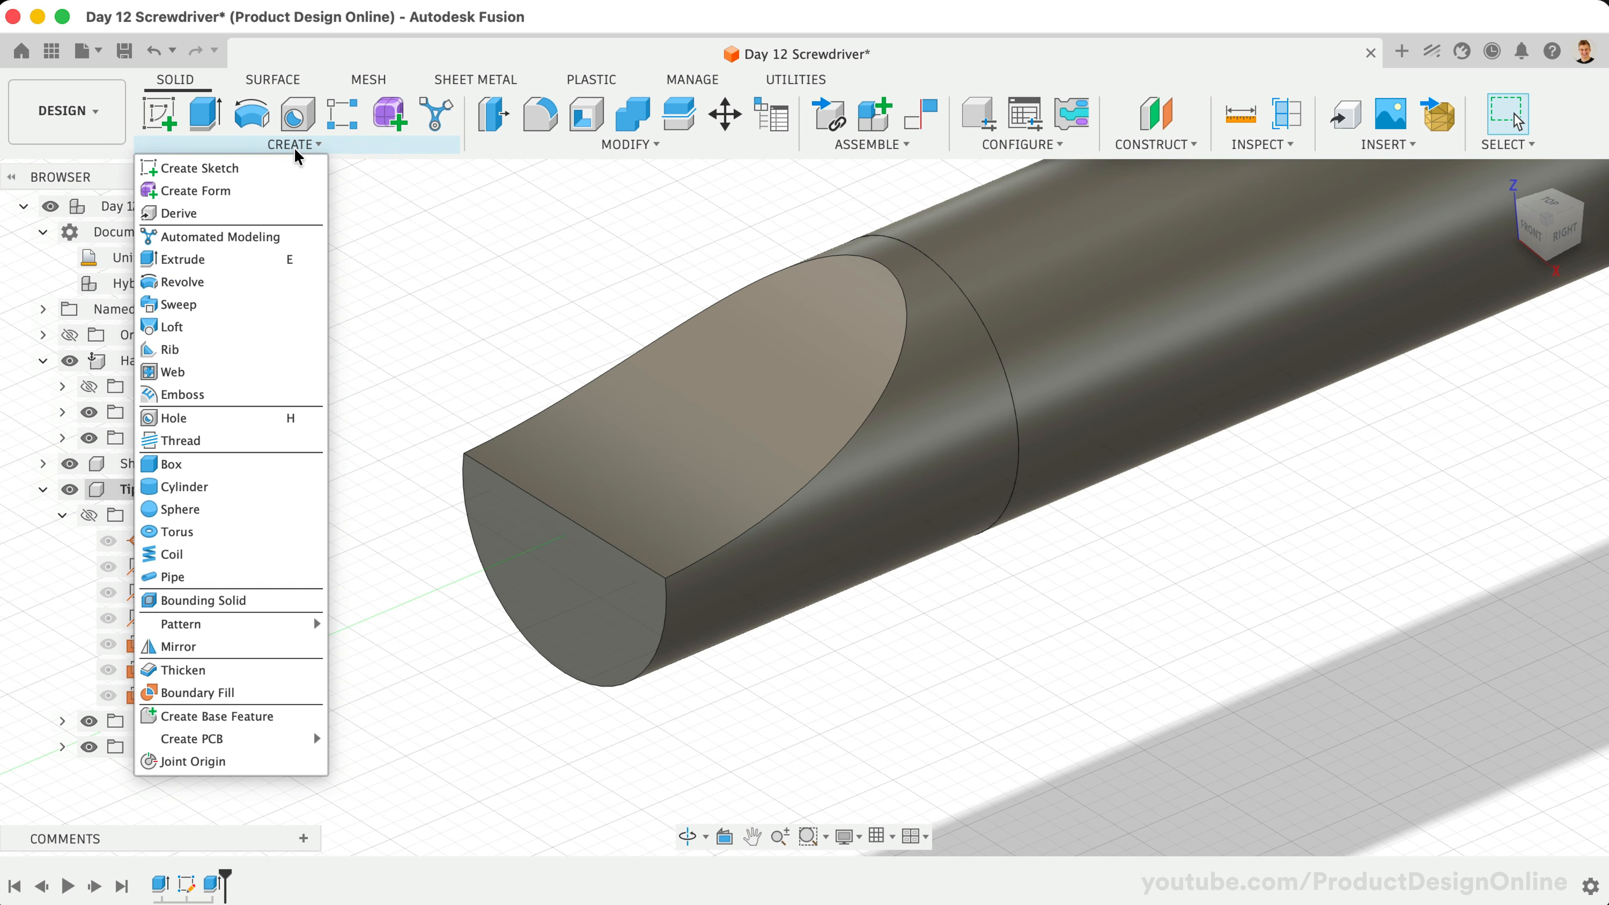
{"action": "left_click", "coordinate": [266, 642]}
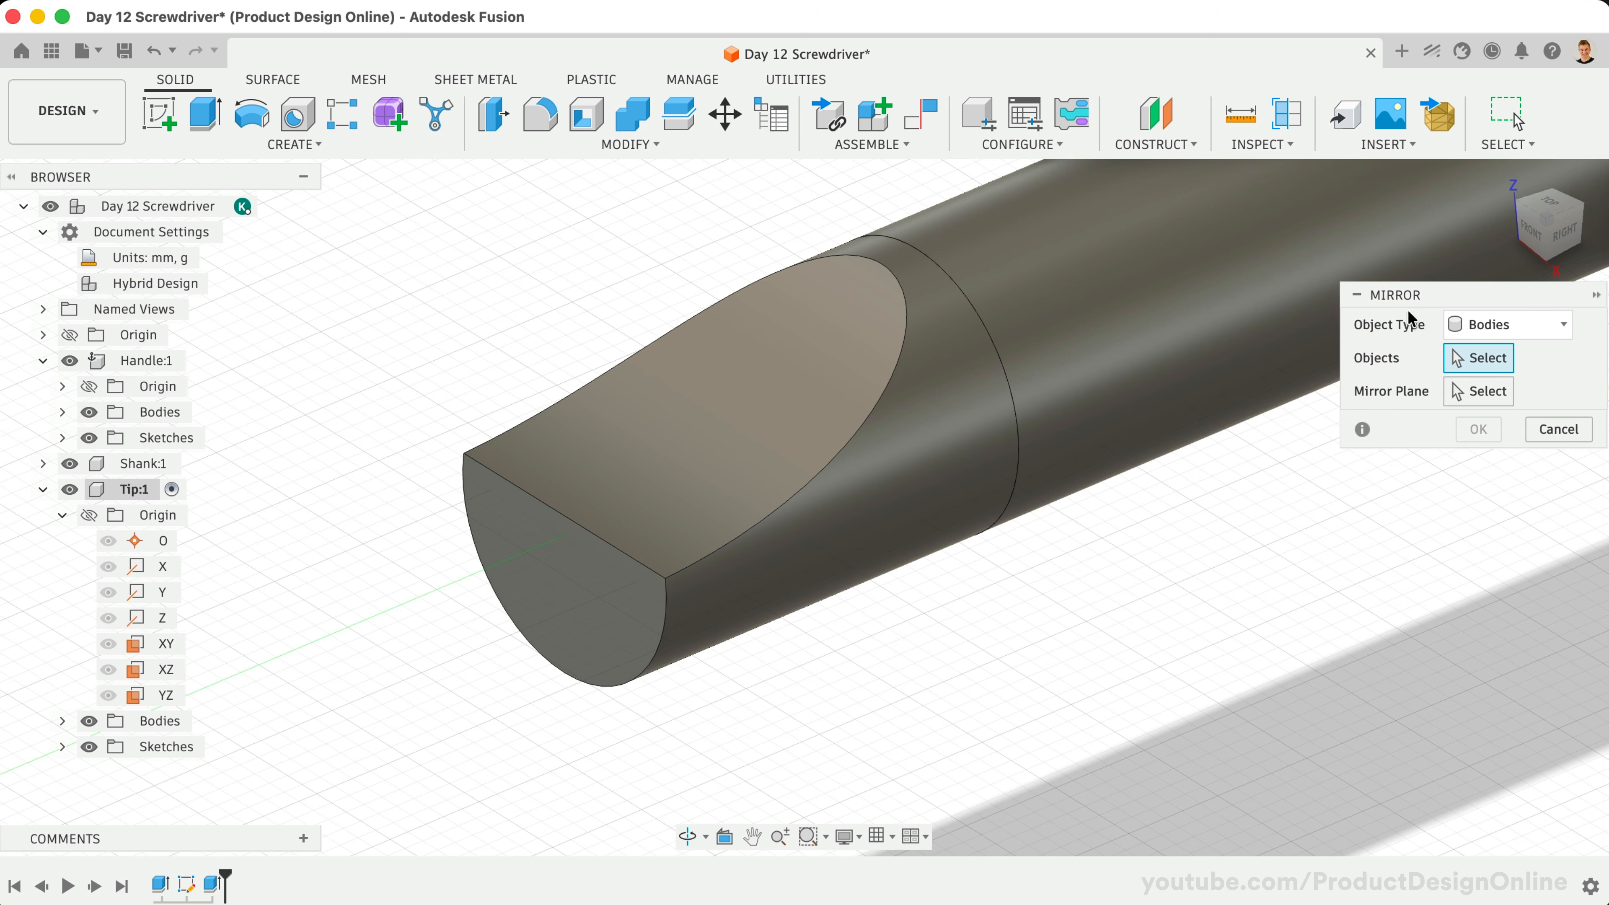
{"action": "left_click", "coordinate": [1512, 317]}
{"action": "left_click", "coordinate": [1513, 406]}
{"action": "left_click", "coordinate": [214, 882]}
{"action": "left_click", "coordinate": [1479, 391]}
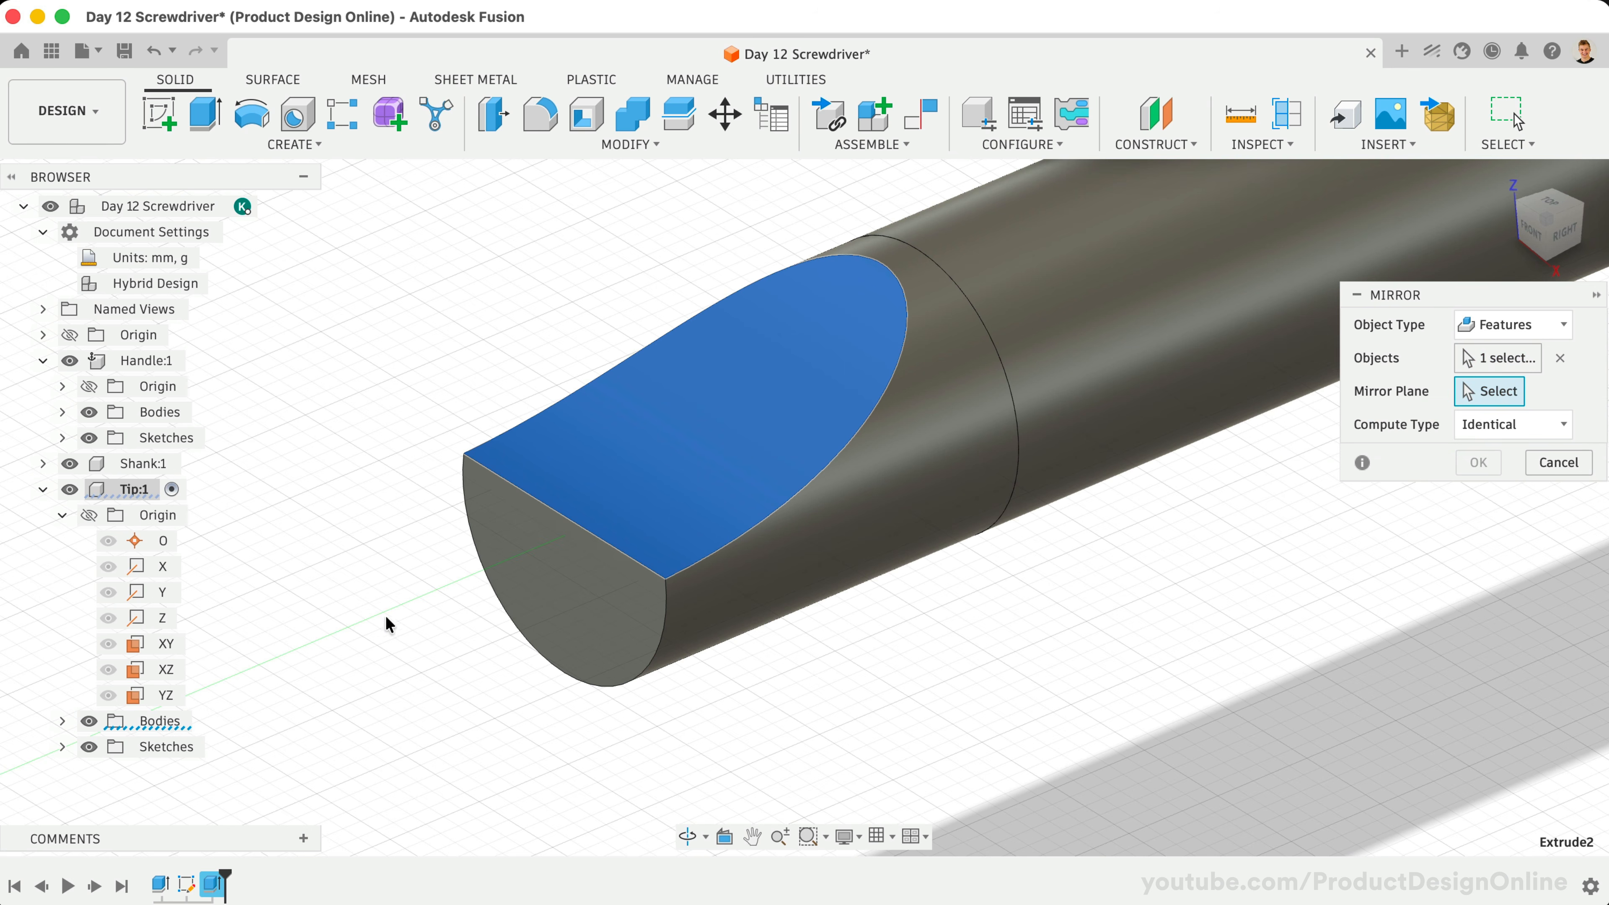
{"action": "left_click", "coordinate": [166, 647]}
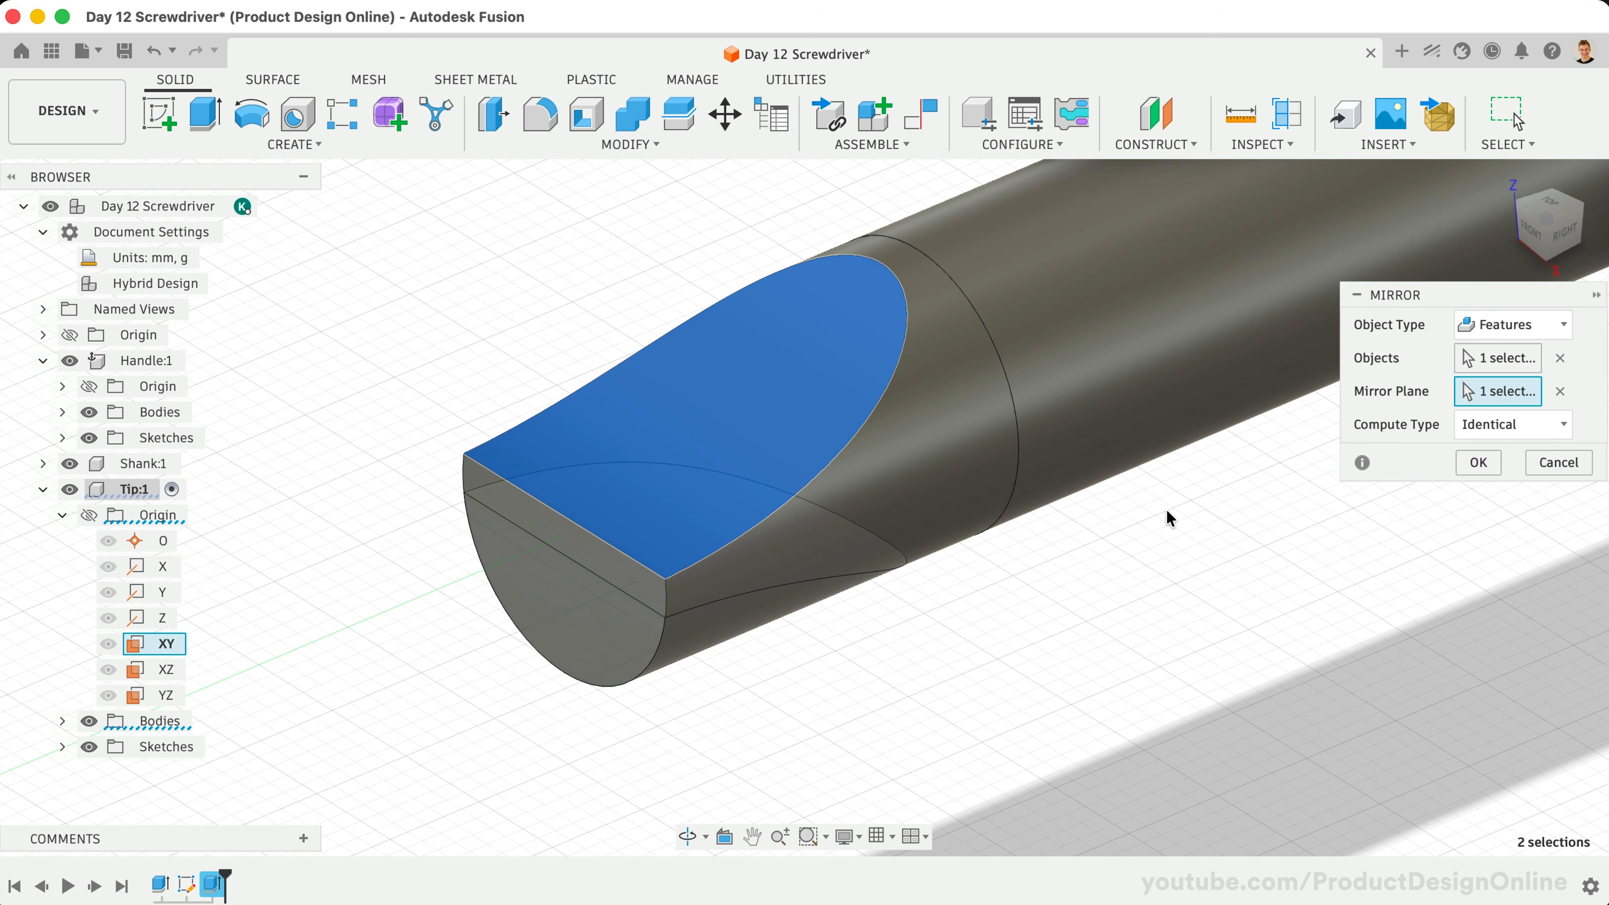
{"action": "left_click", "coordinate": [1486, 429]}
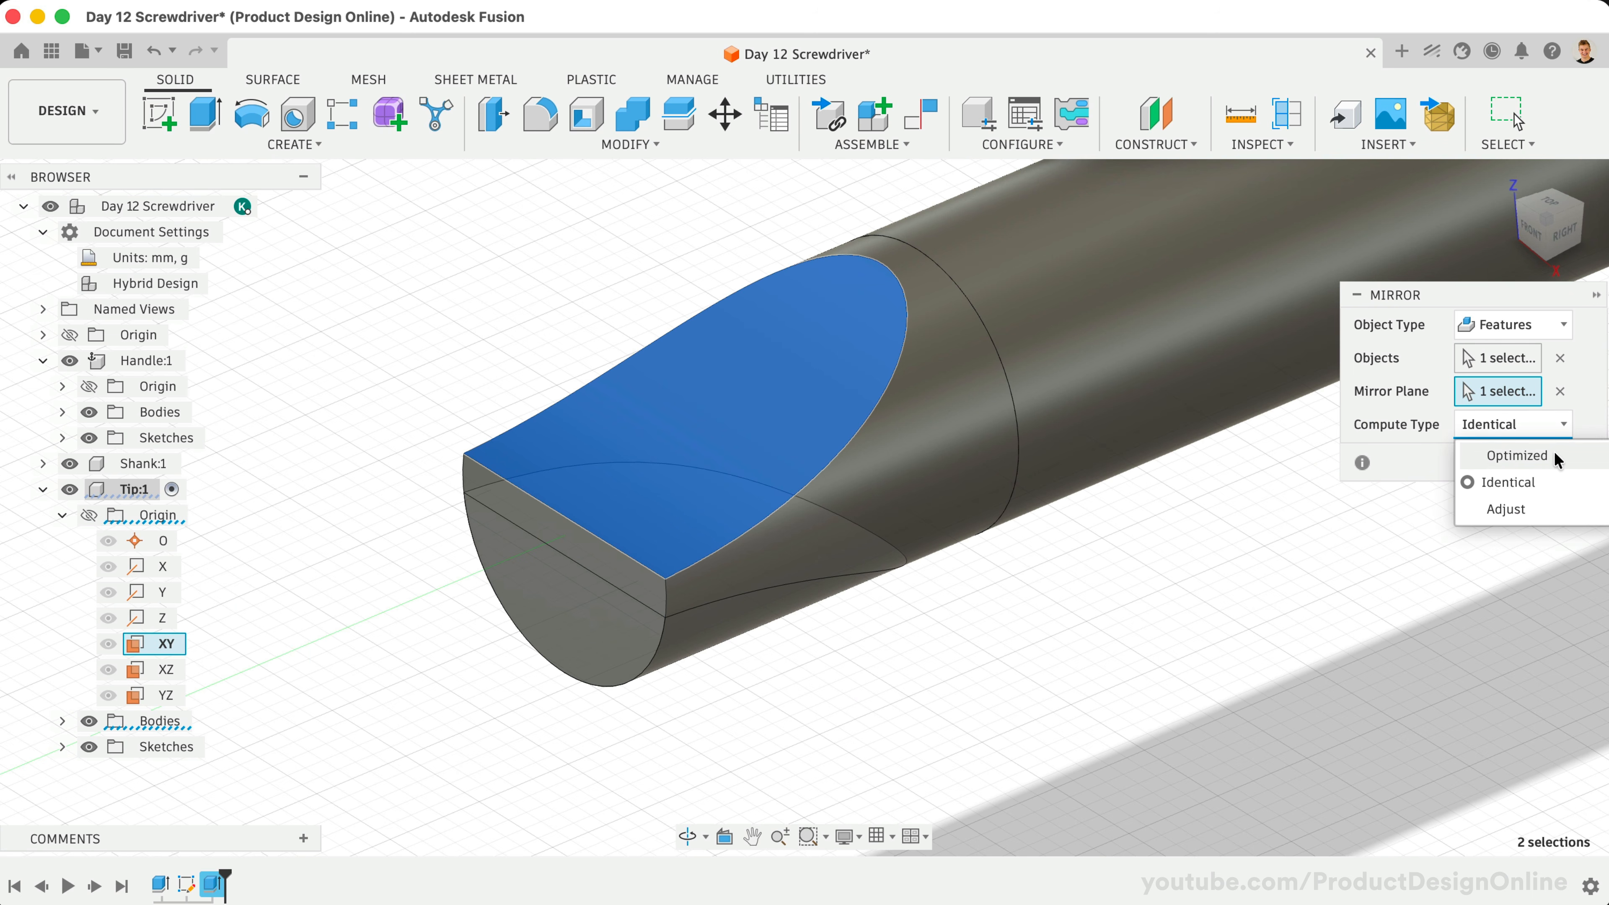
{"action": "left_click", "coordinate": [1566, 457]}
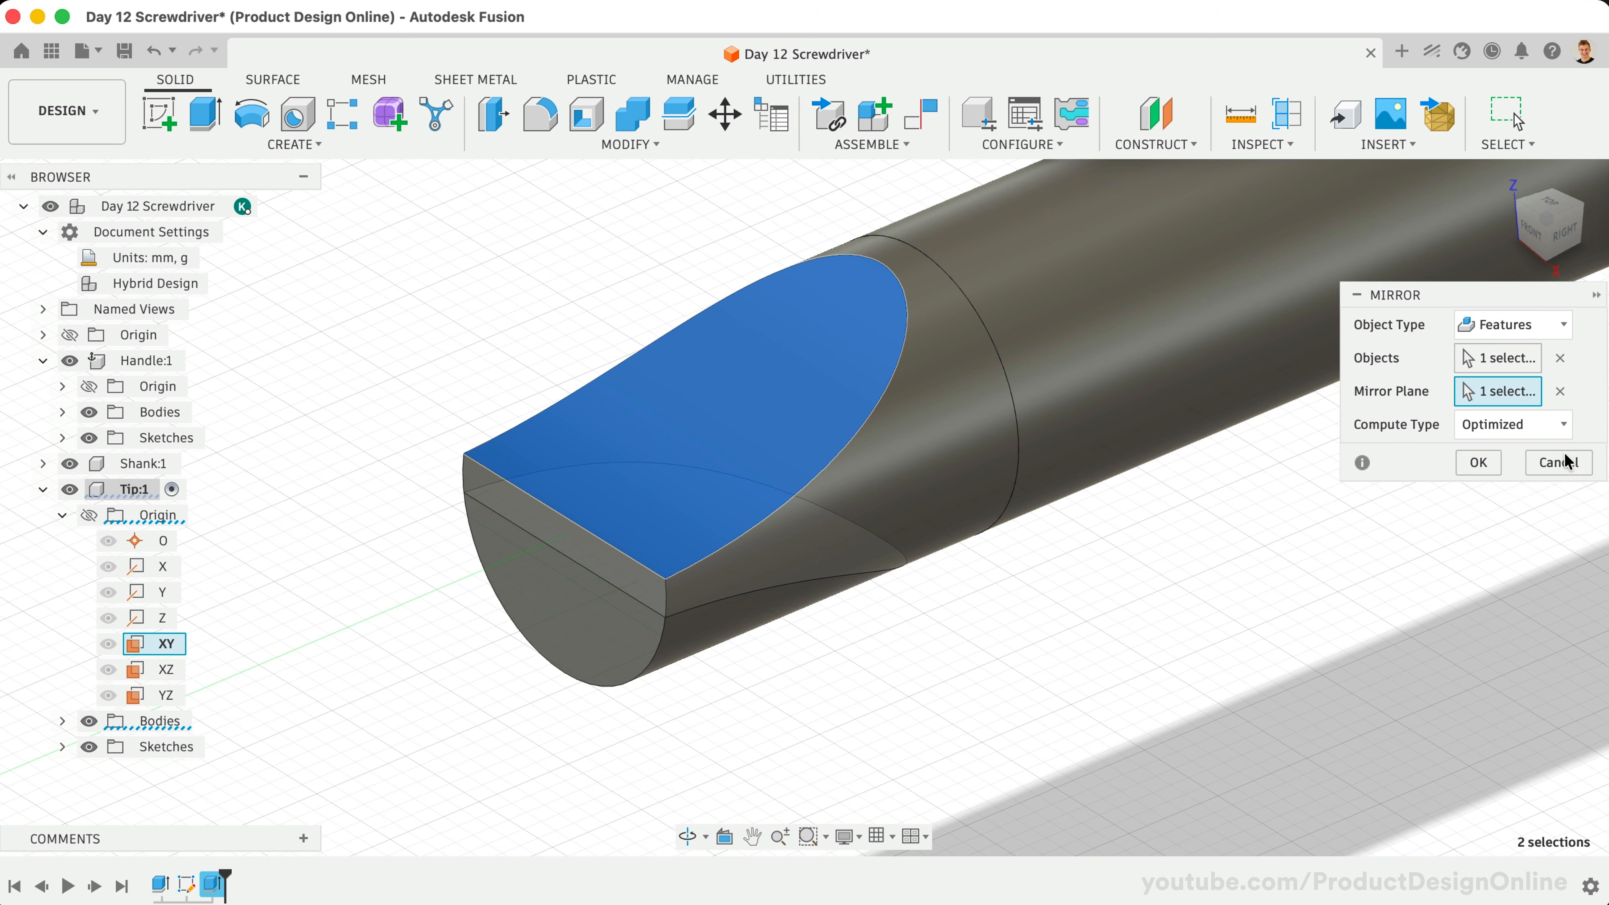
{"action": "left_click", "coordinate": [1480, 462]}
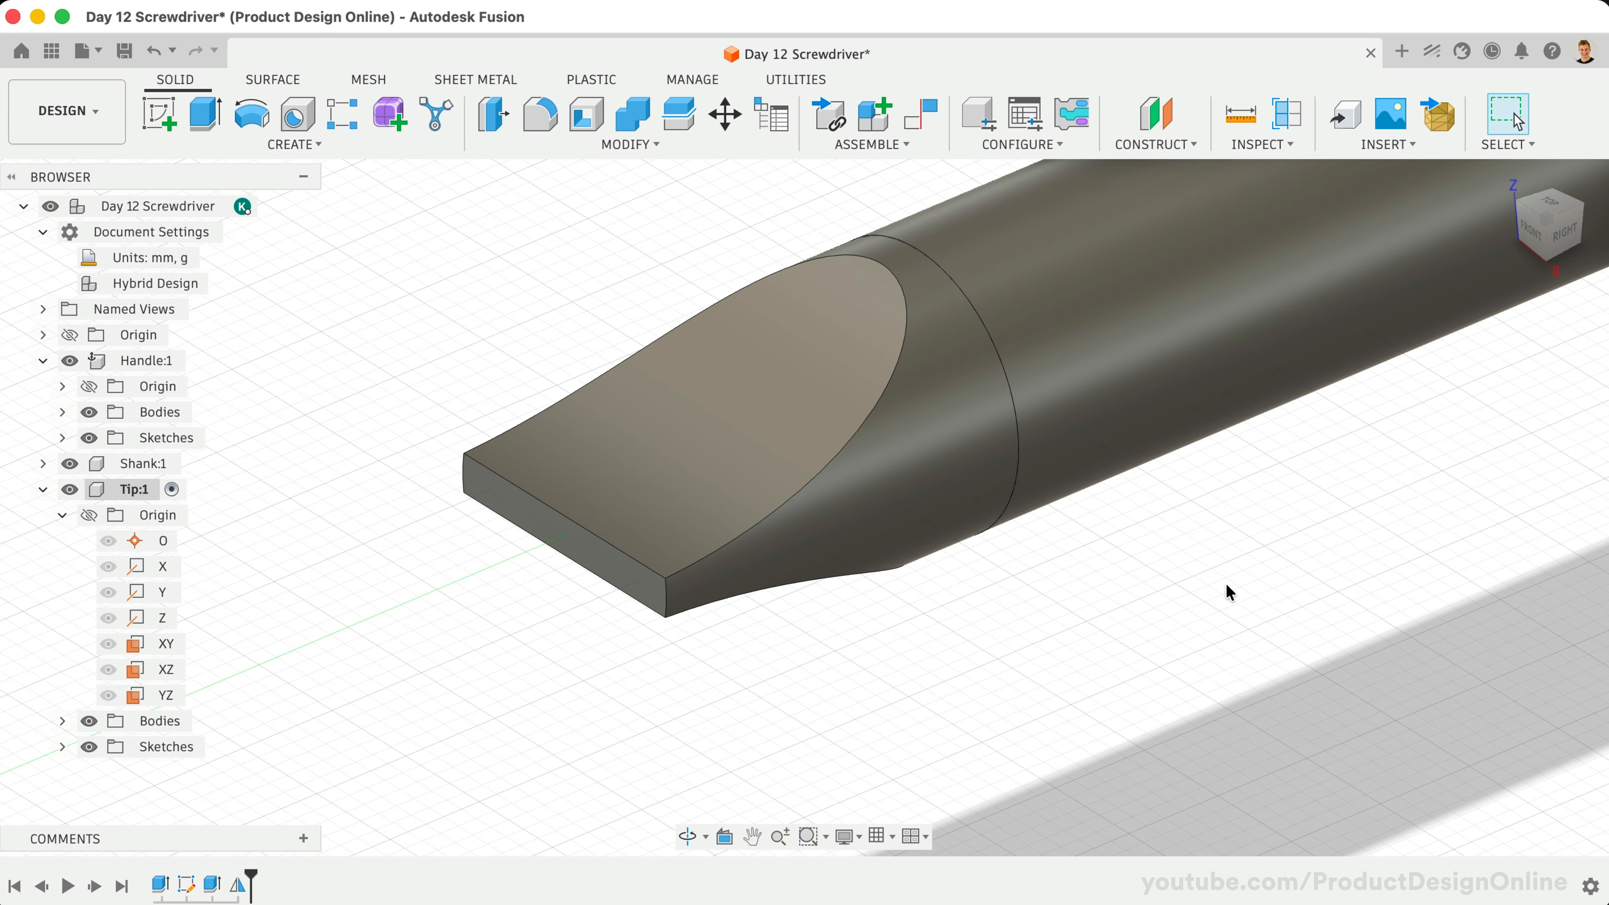
Apply the Plastic - Matte (Red) appearance to the screwdriver's handle
{"action": "left_click", "coordinate": [1504, 178]}
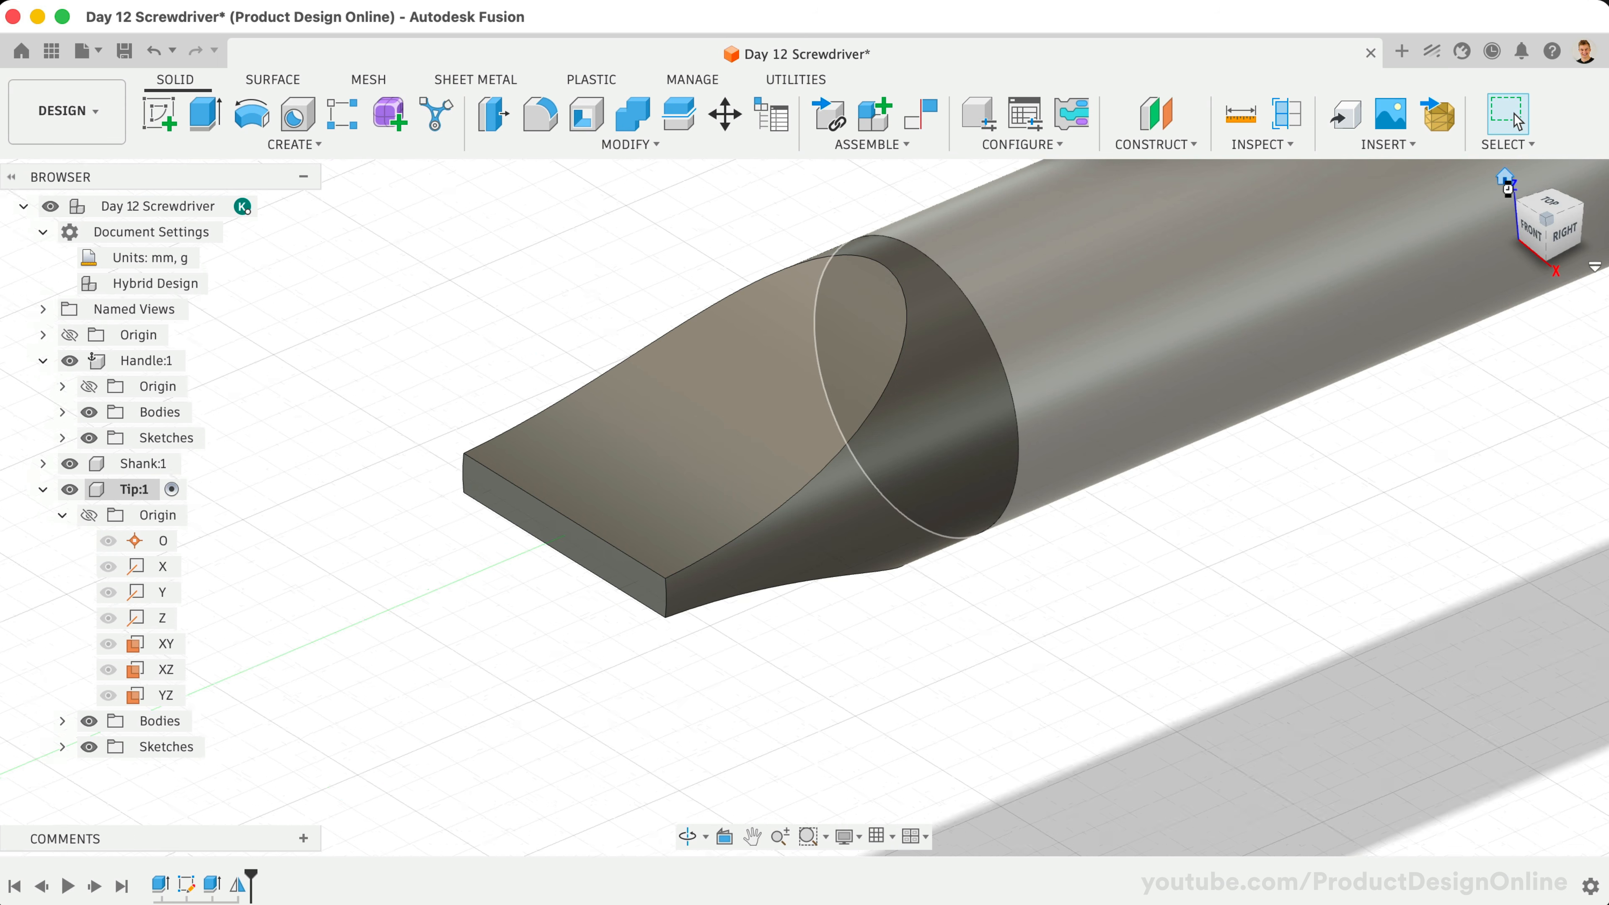
{"action": "key", "text": "a"}
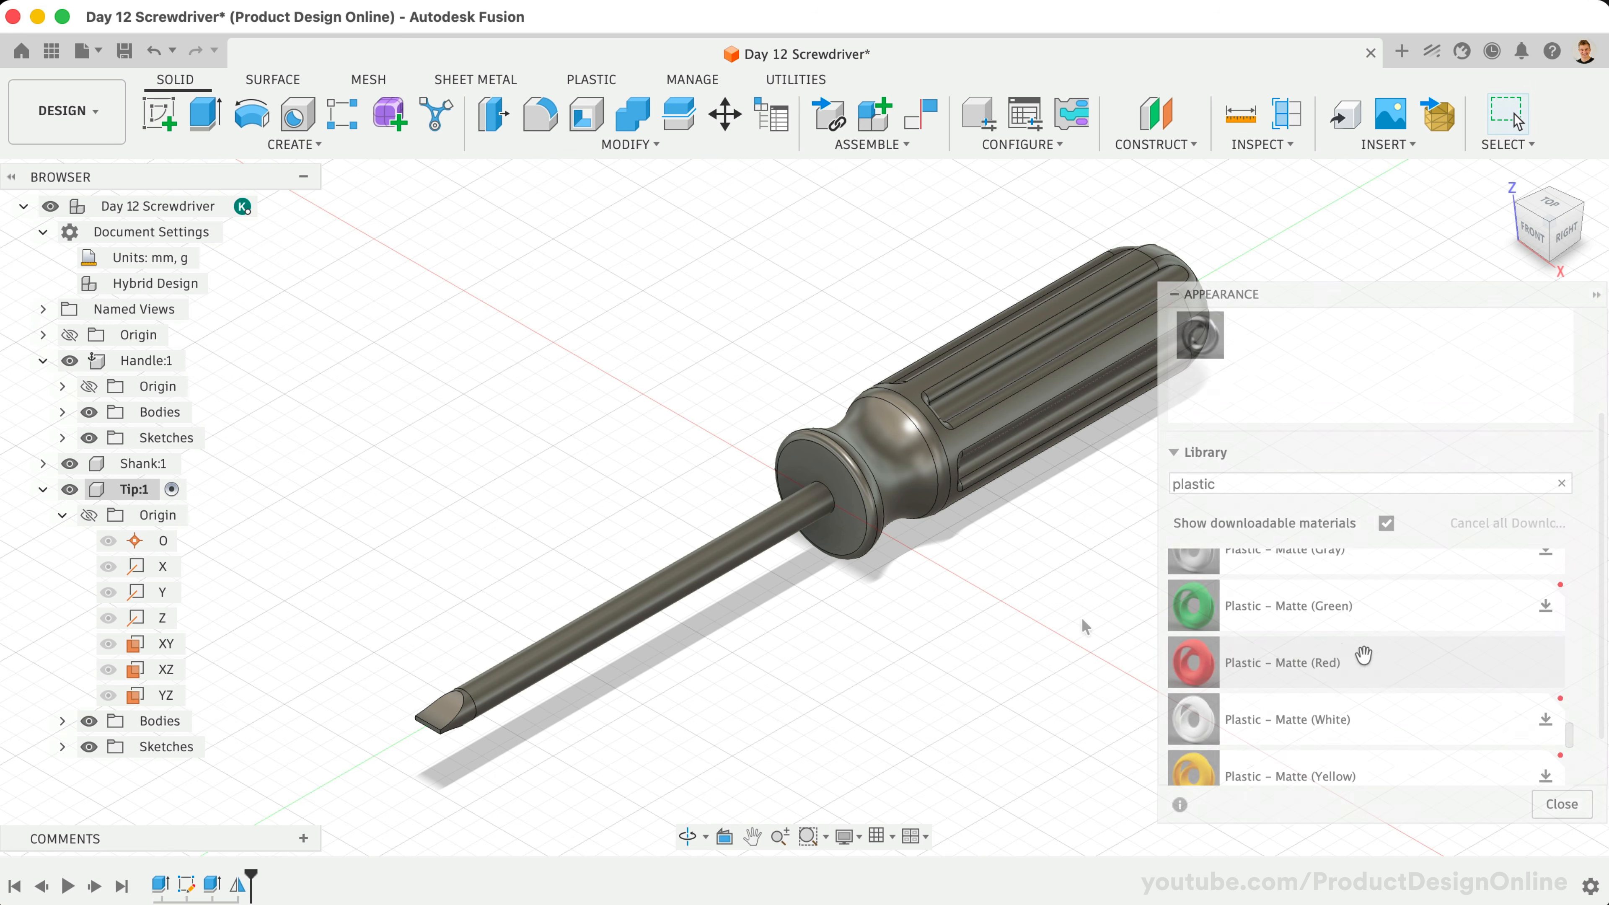
{"action": "left_click_drag", "start_coordinate": [1362, 659], "coordinate": [987, 440]}
Search the appearance library for metal and apply Steel - Satin to the shank
{"action": "double_click", "coordinate": [1194, 483]}
{"action": "type", "text": "metal"}
{"action": "left_click_drag", "start_coordinate": [1194, 673], "coordinate": [705, 590]}
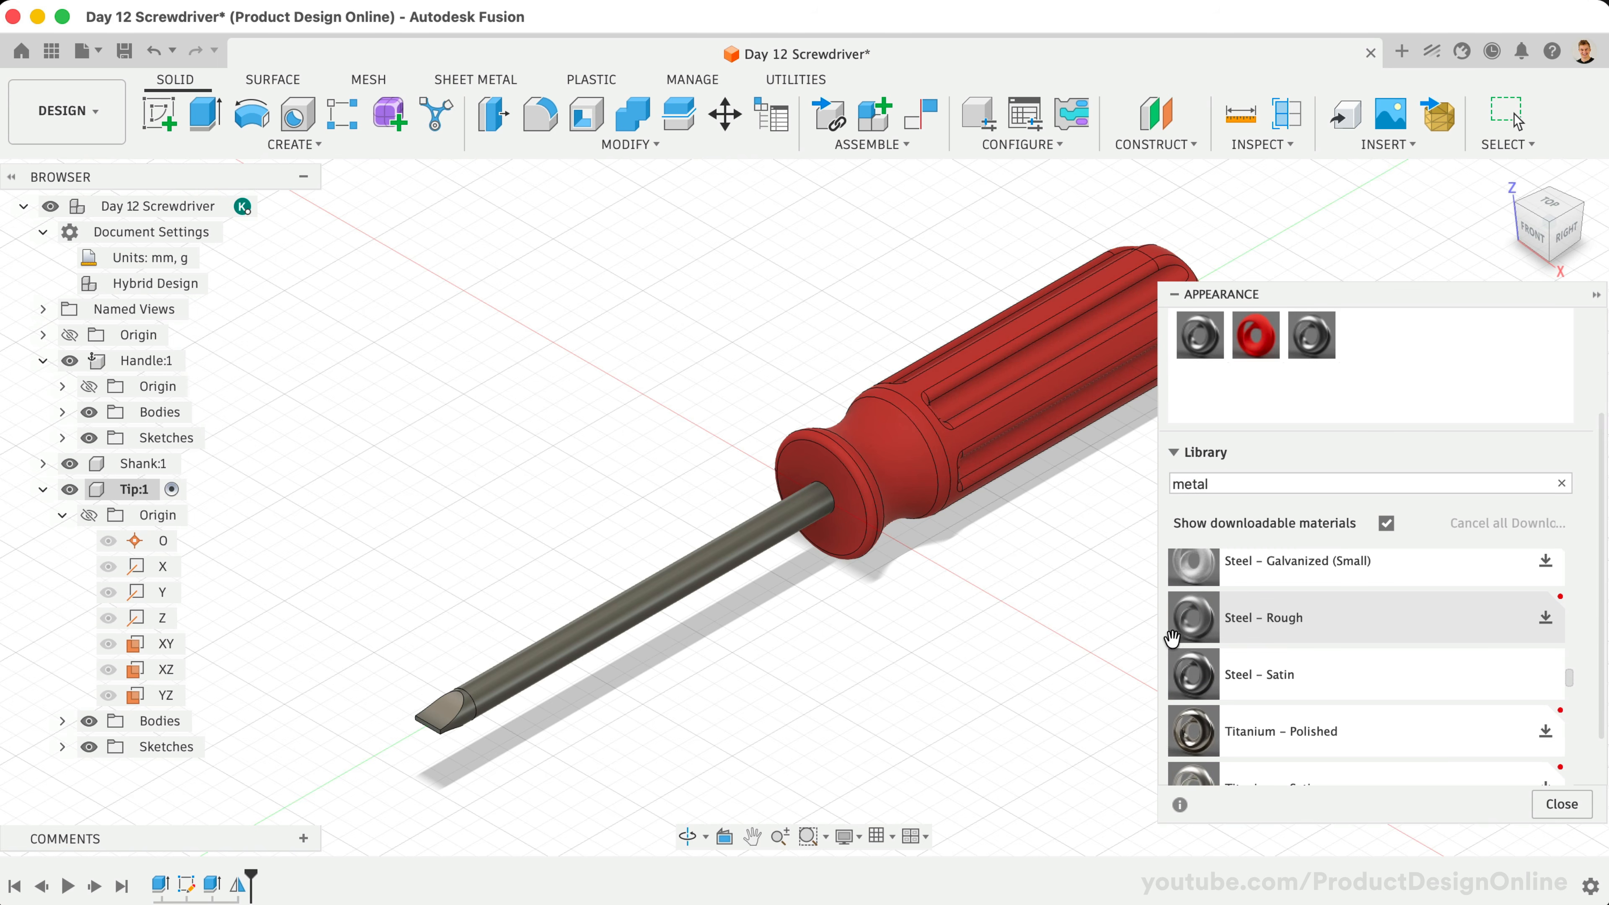
Apply the Plastic - Glossy (Black) appearance to the selected groove faces of the handle
{"action": "scroll", "coordinate": [1230, 640], "scroll_direction": "down", "scroll_amount": 2}
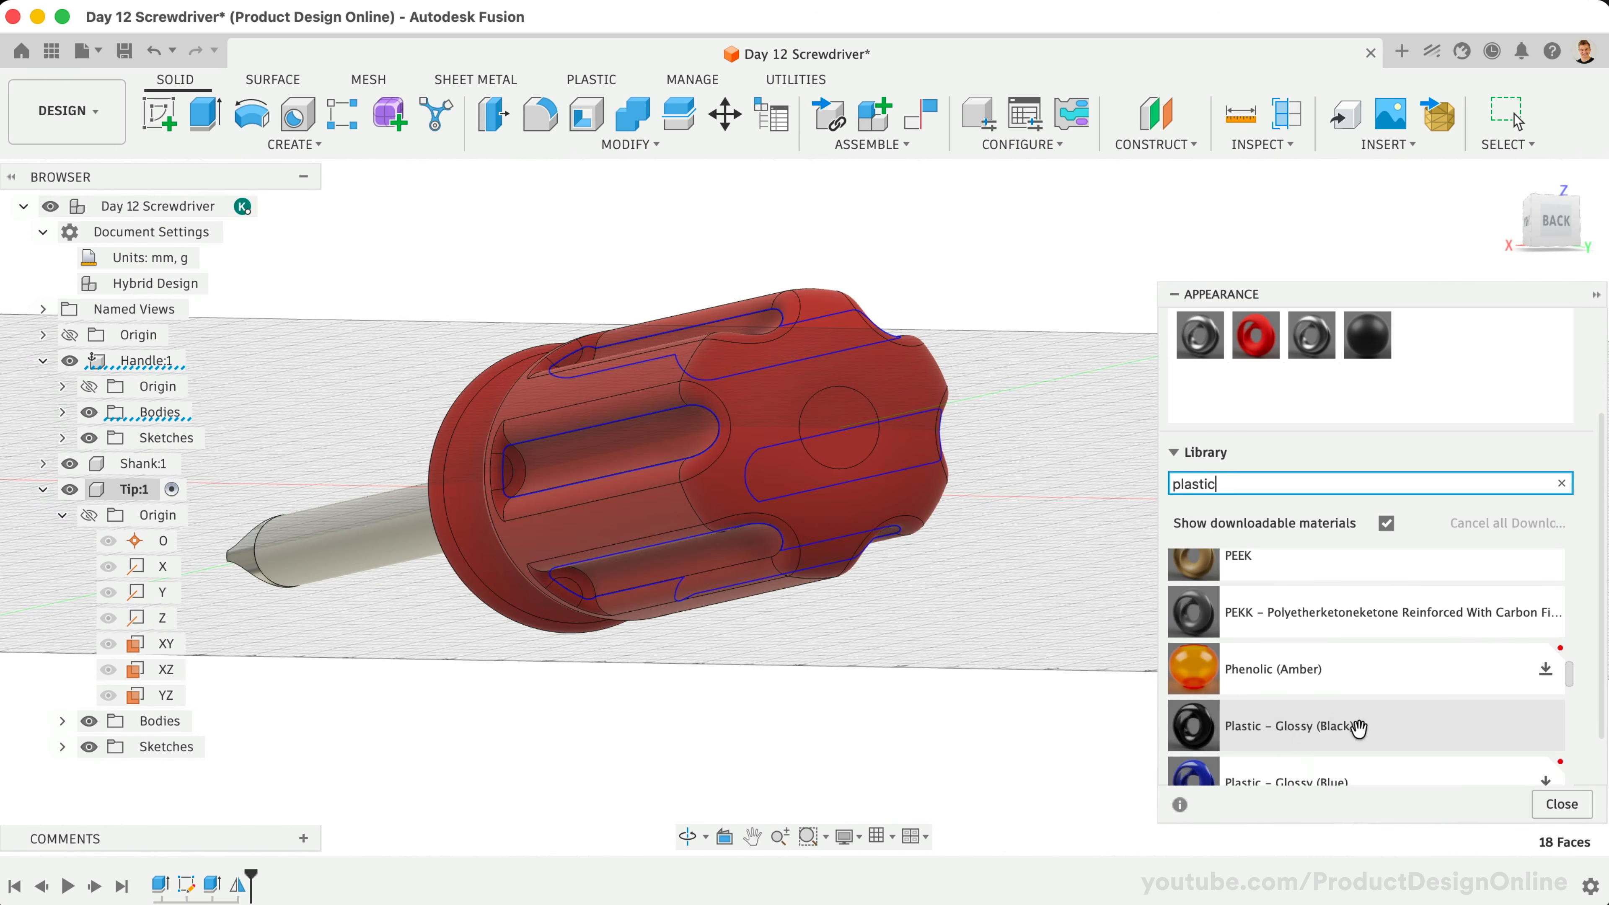
{"action": "left_click_drag", "start_coordinate": [1356, 726], "coordinate": [611, 461]}
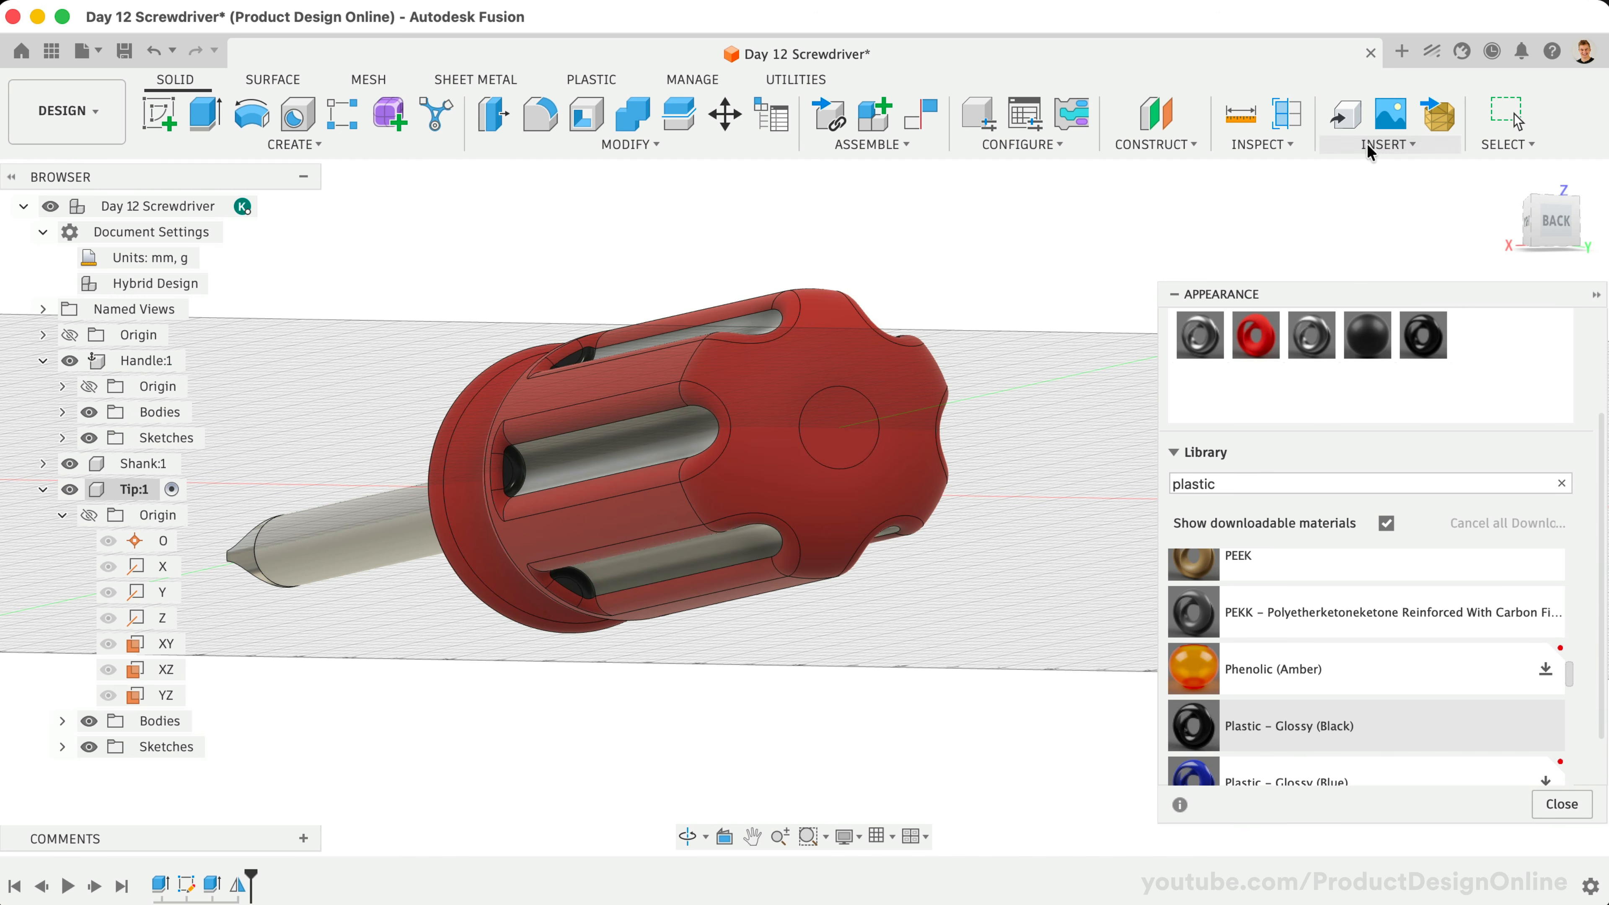
{"action": "left_click", "coordinate": [1506, 177]}
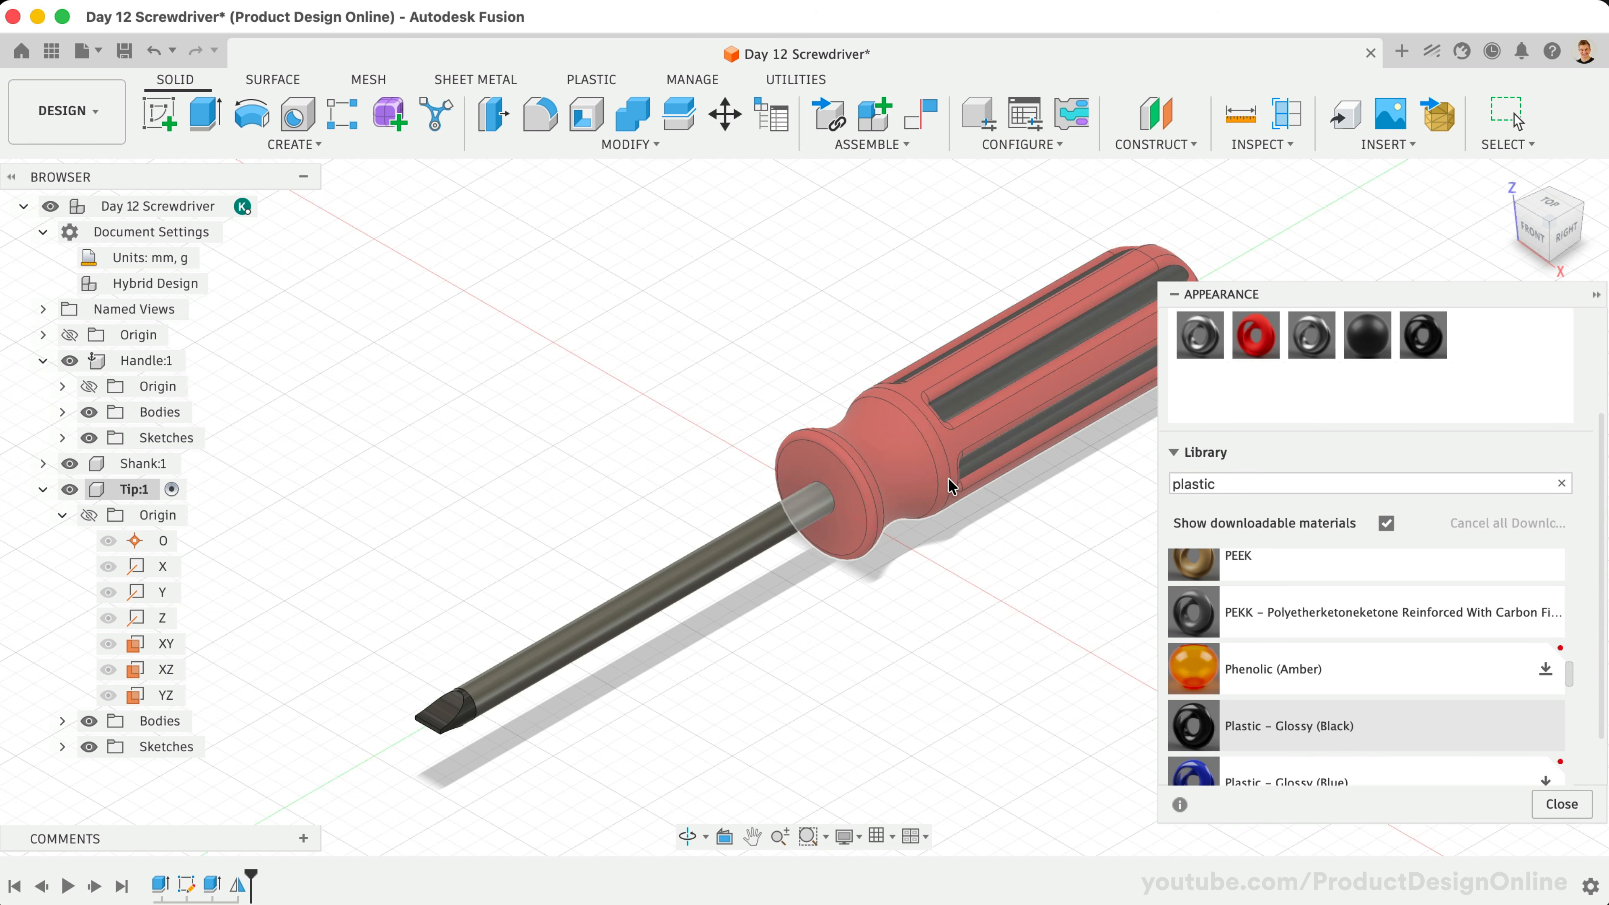
{"action": "scroll", "coordinate": [605, 306], "scroll_direction": "up", "scroll_amount": 3}
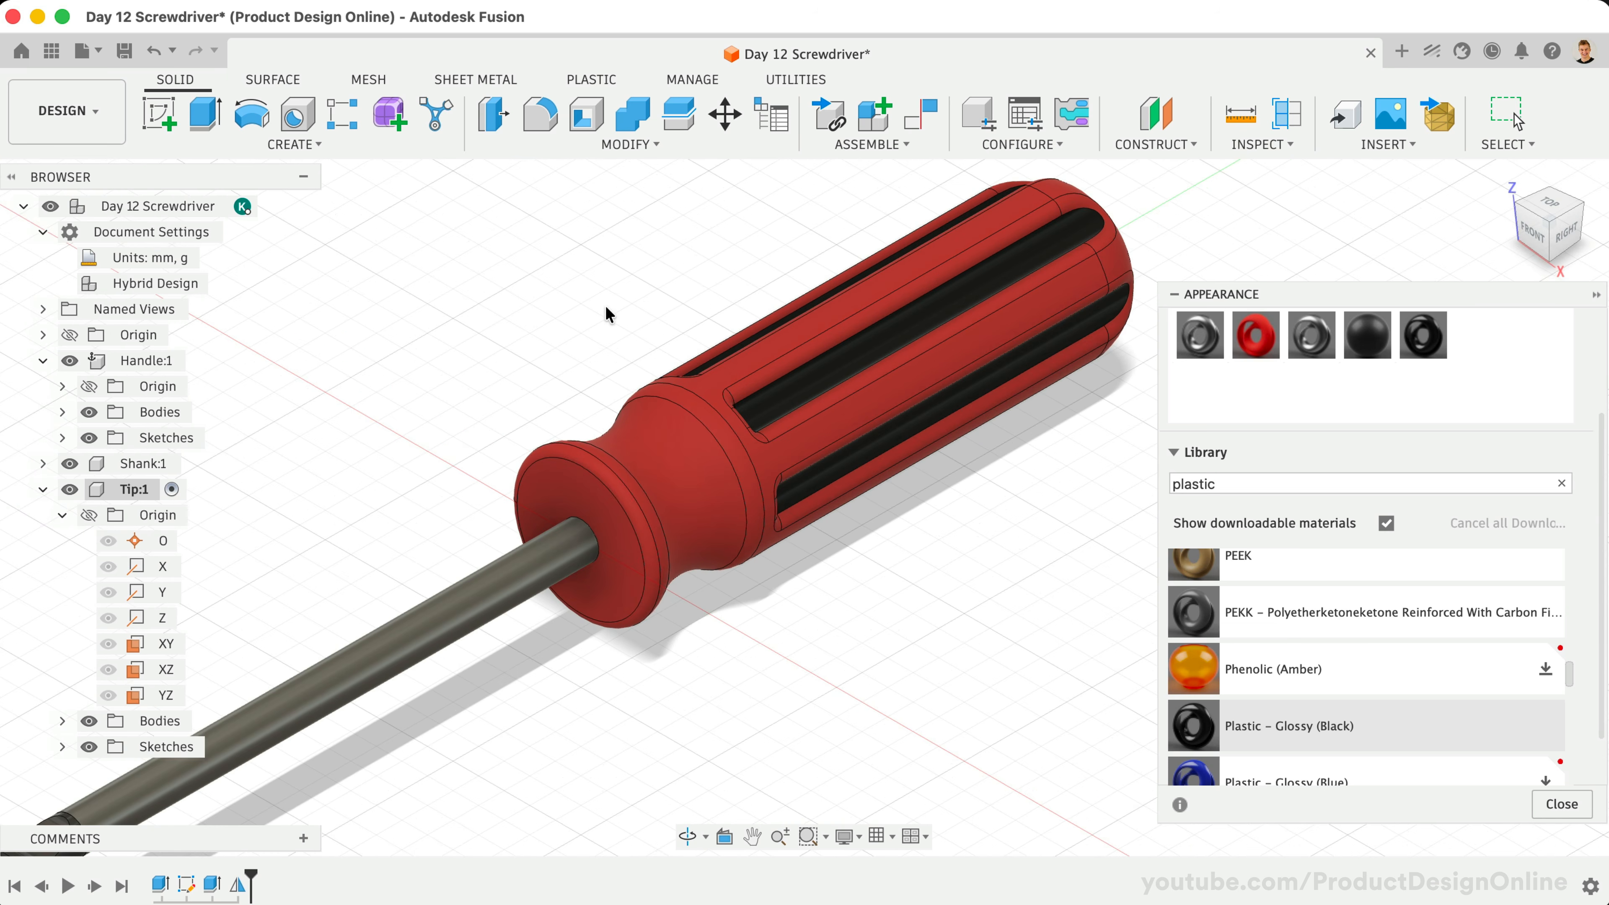